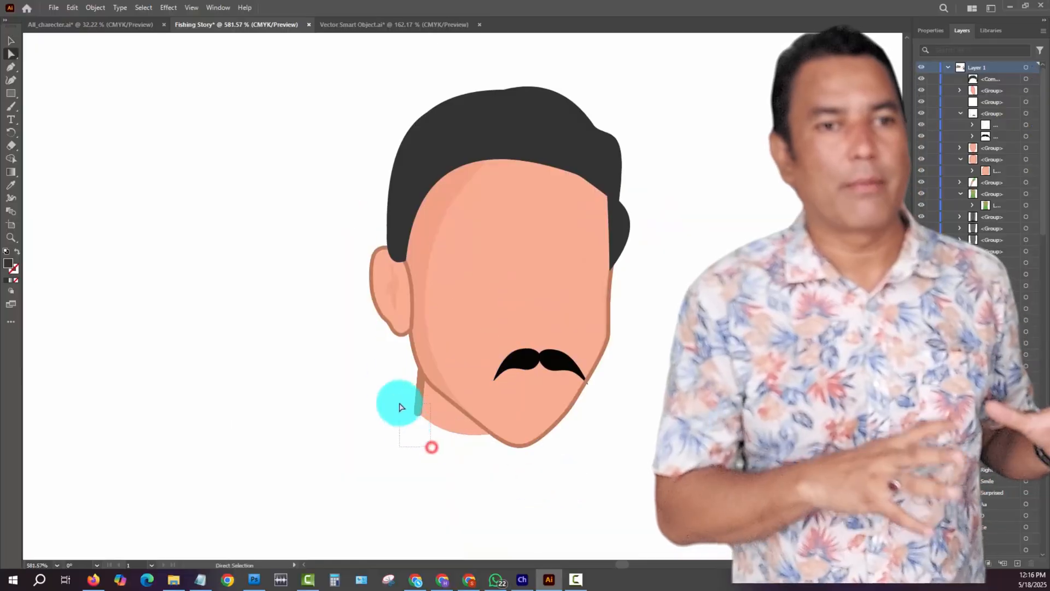
- Extend the neck shape downward below the chin of the mustached man's head
drag(528, 424, 497, 463)
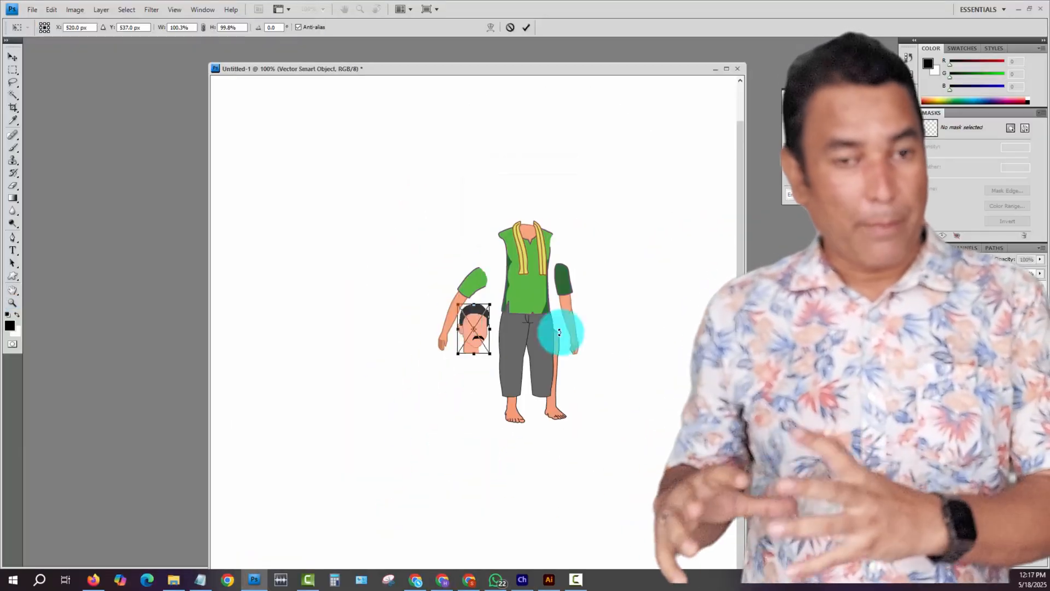
drag(476, 333, 533, 210)
key(Return)
key(z)
click(525, 313)
key(v)
drag(446, 295, 479, 243)
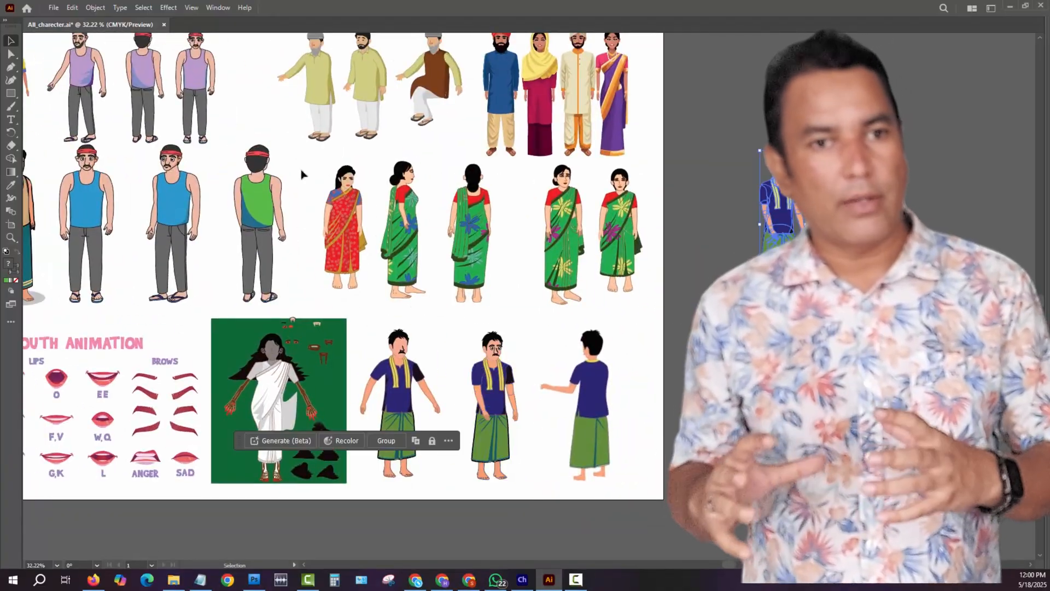
- Gather copies of the girl, the man in the blue shirt, the woman in the red sari and the seated old man beside the artboard
drag(341, 229, 409, 230)
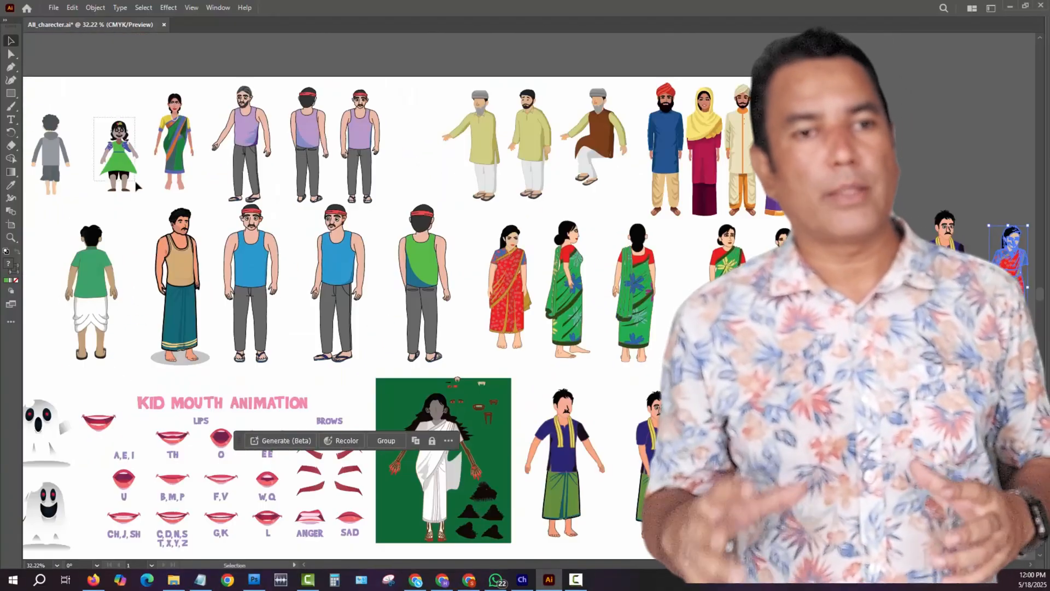
click(119, 155)
drag(119, 155, 879, 324)
drag(879, 323, 735, 320)
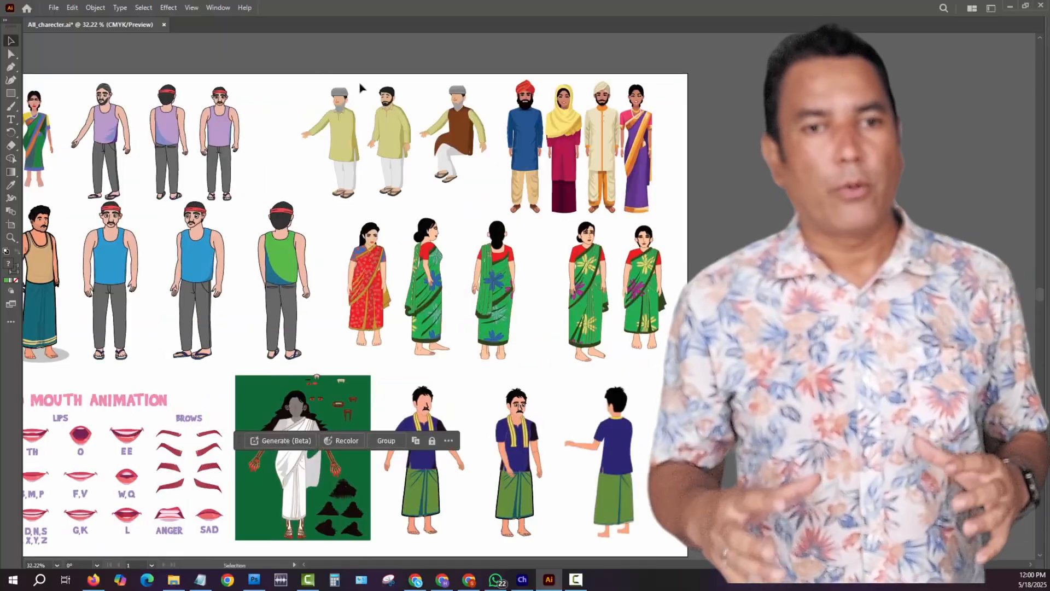
click(333, 140)
drag(453, 136, 772, 267)
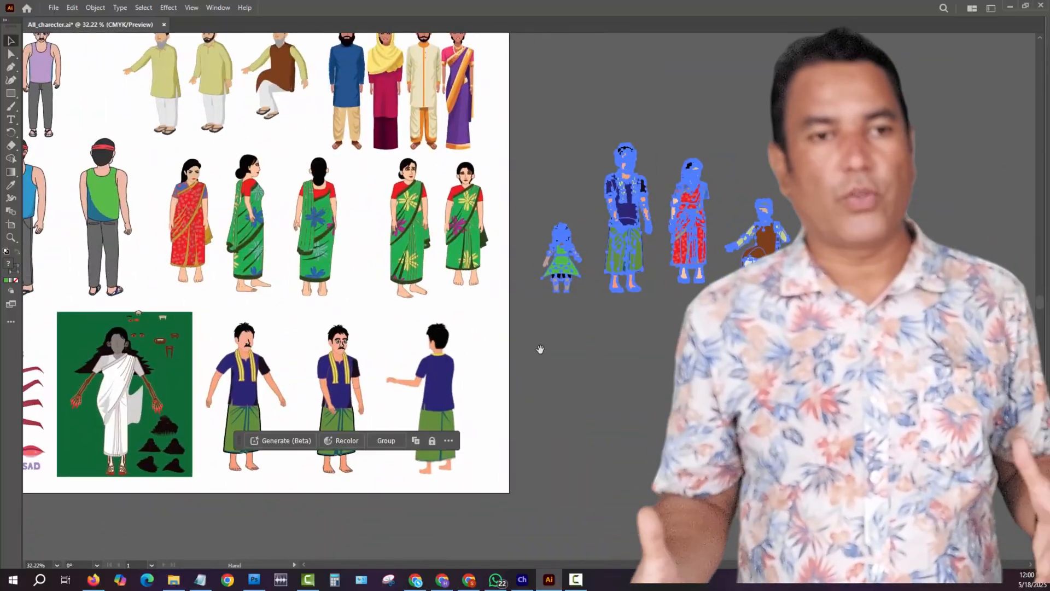
drag(539, 141, 768, 293)
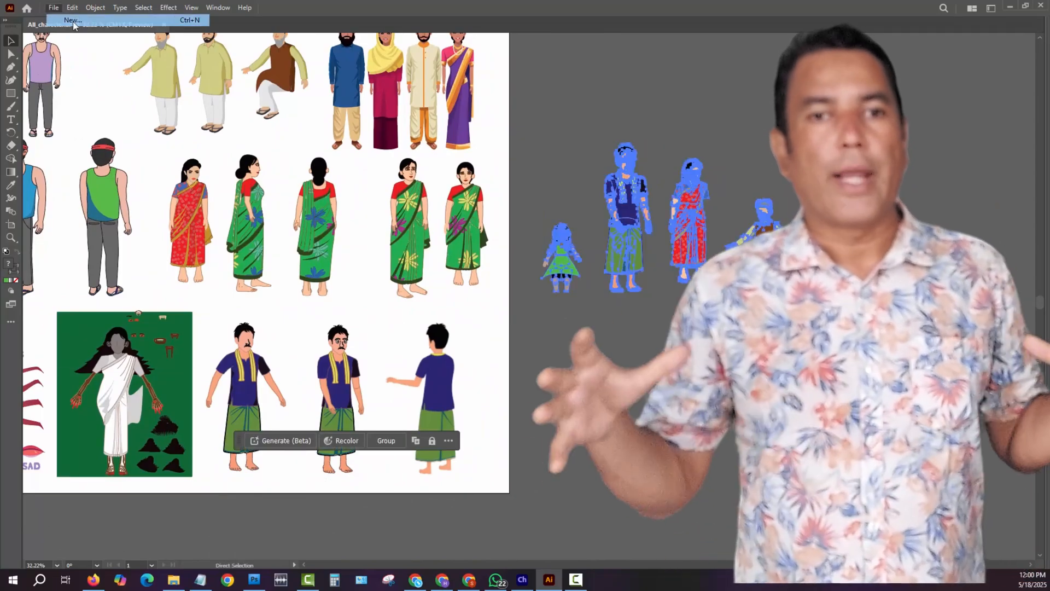
- Create a new document named Fishing Story and paste the four copied characters into it
key(ctrl+n)
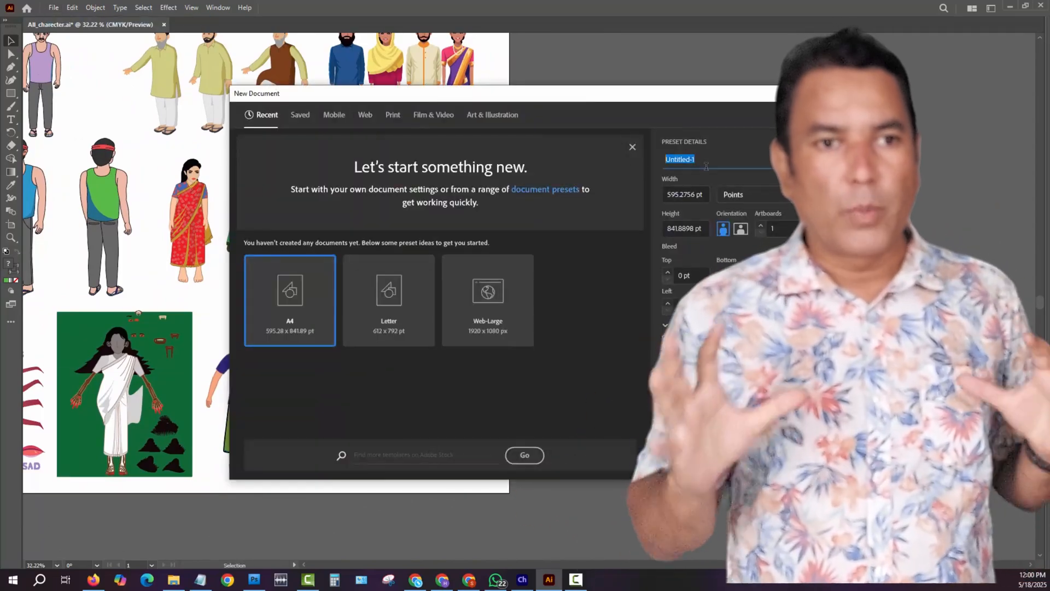
text(Fishing Sory)
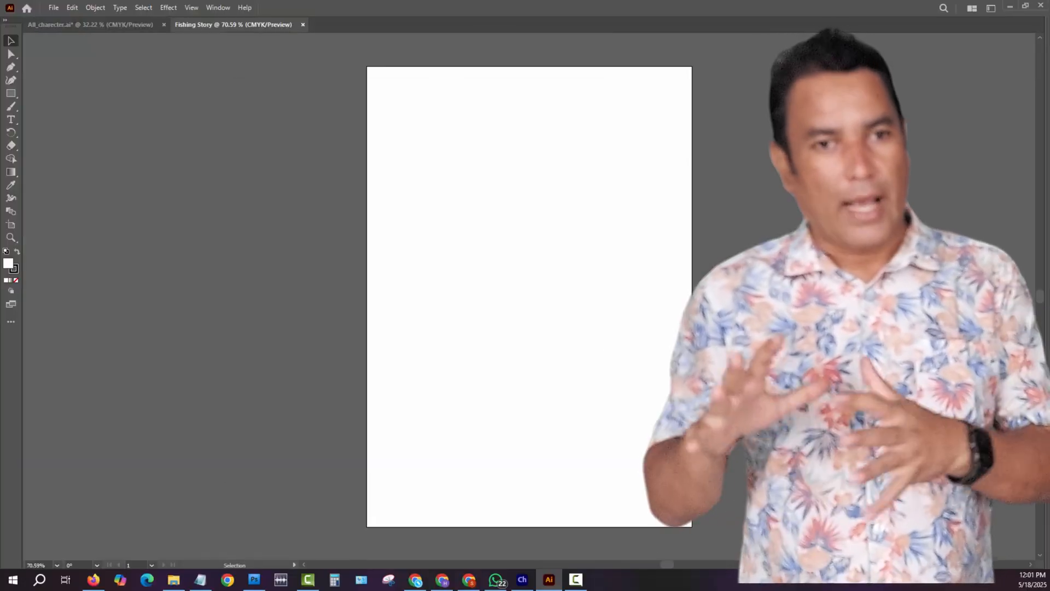
key(ctrl+v)
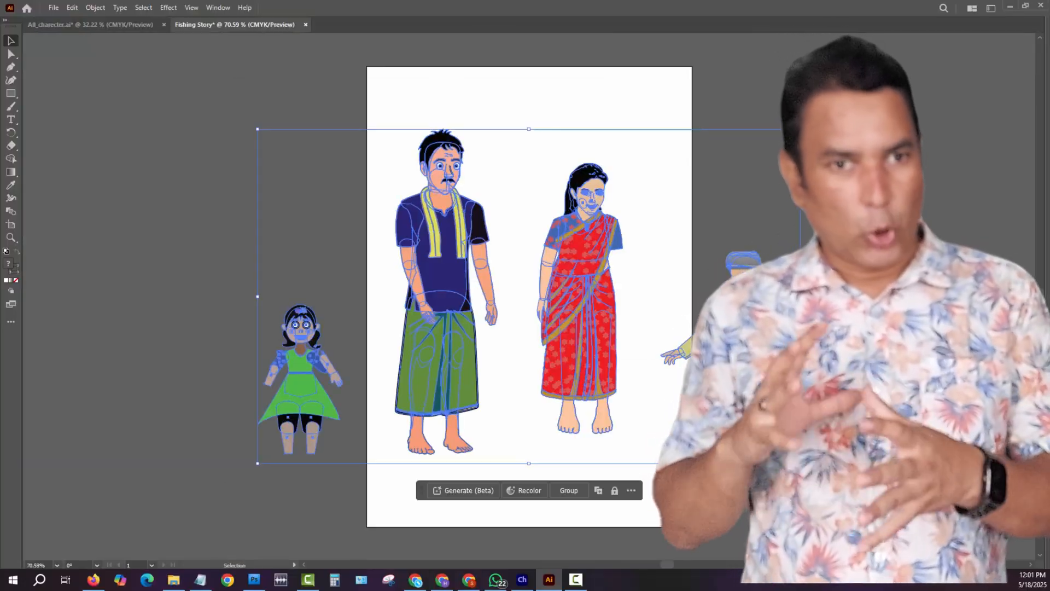
- Widen the artboard on both sides so that it encloses all four characters
click(687, 192)
key(ctrl+alt+p)
click(601, 201)
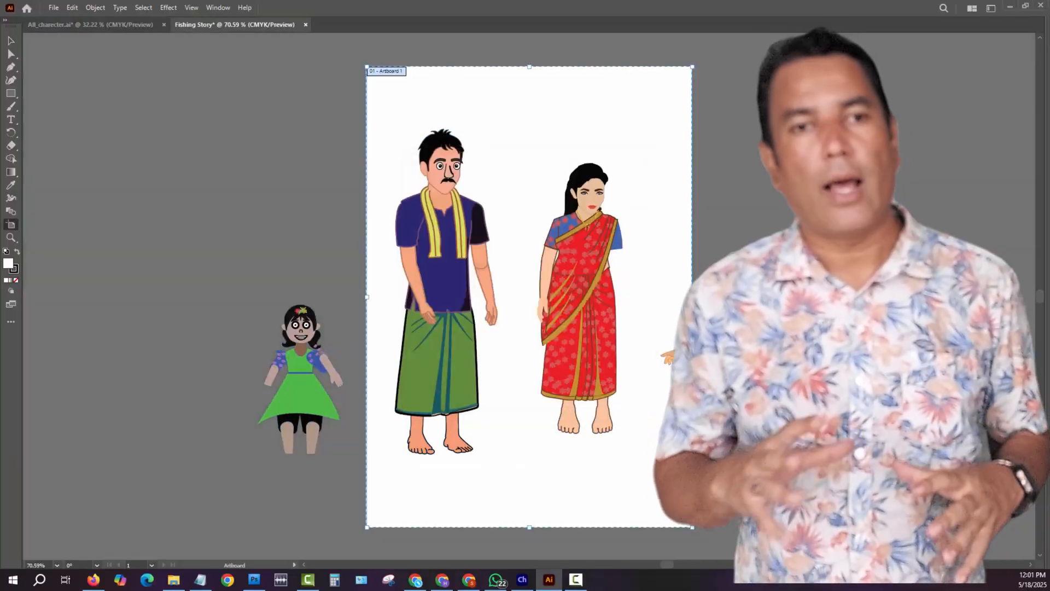
drag(692, 297, 1029, 296)
drag(340, 296, 99, 297)
click(53, 8)
click(141, 302)
click(602, 201)
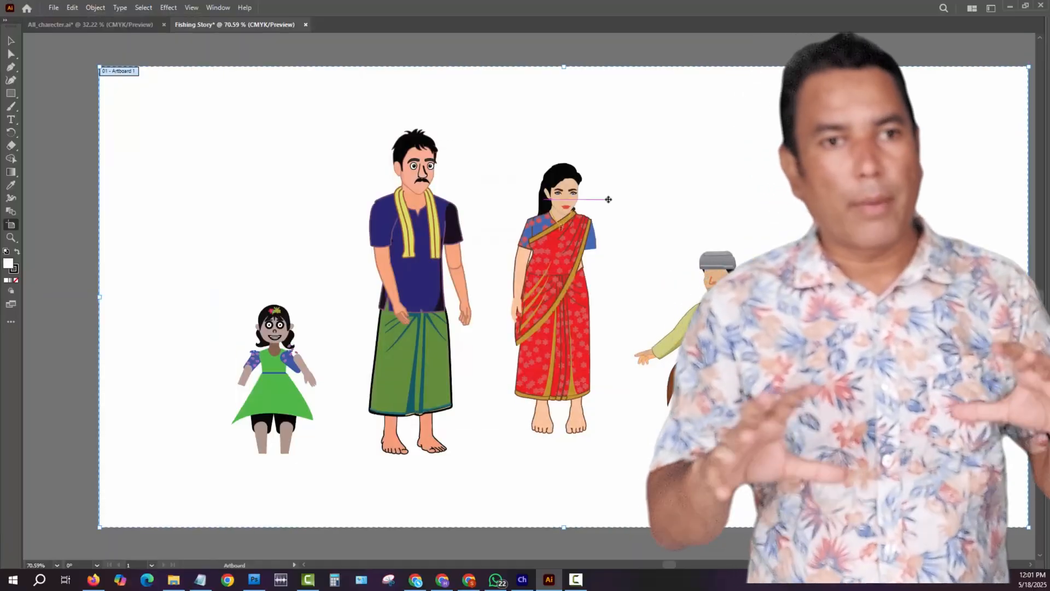
- Move the seated old man up and slightly to the right
click(11, 41)
drag(438, 80, 382, 53)
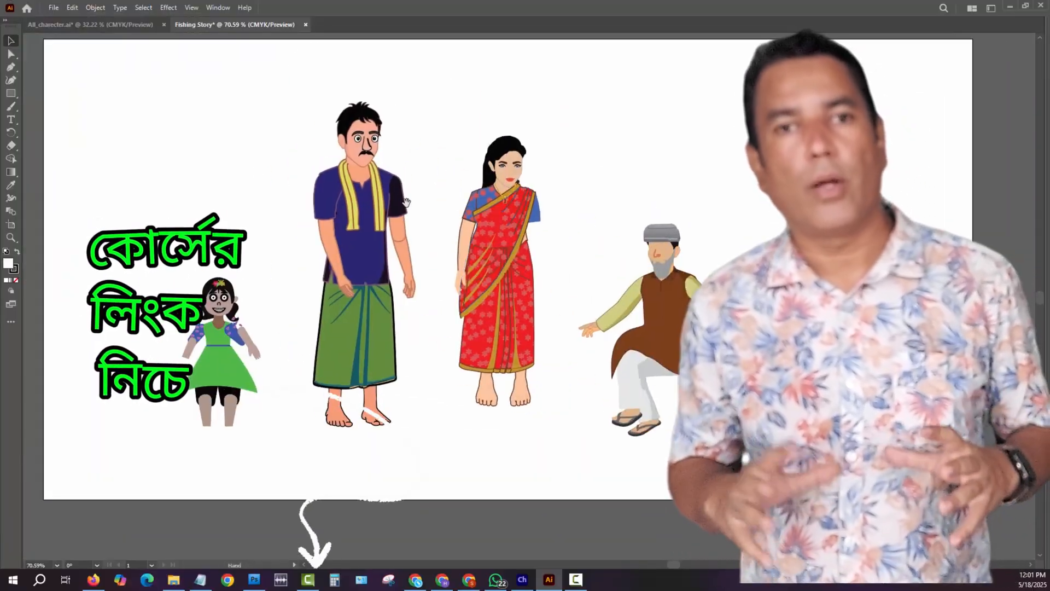
key(ctrl+a)
drag(667, 287, 683, 247)
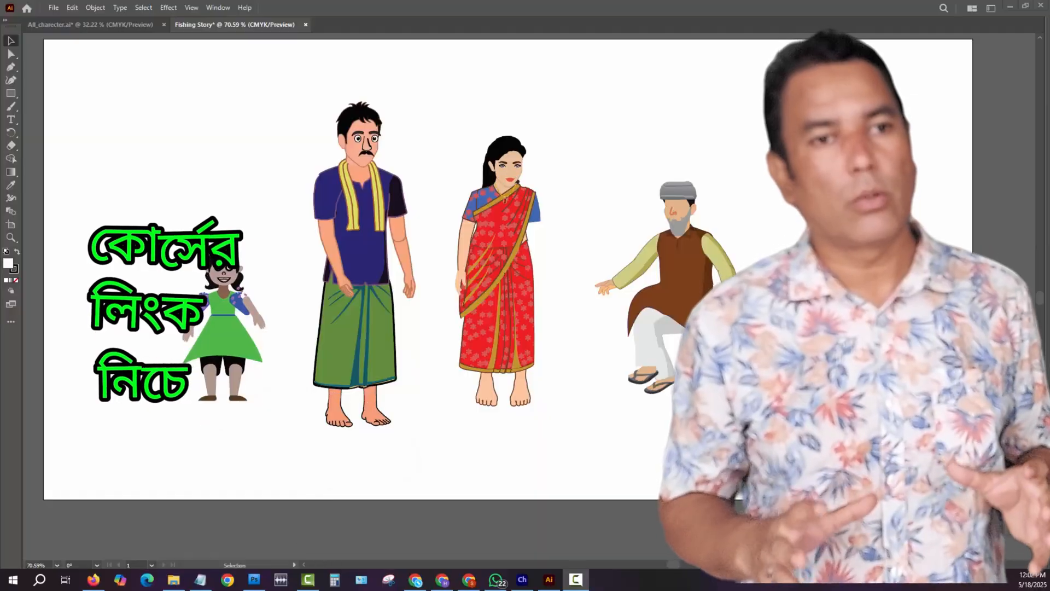
- Scale all four characters down together and place them in the upper left area of the artboard
drag(99, 98, 651, 367)
key(ctrl+minus)
drag(495, 263, 410, 215)
click(558, 326)
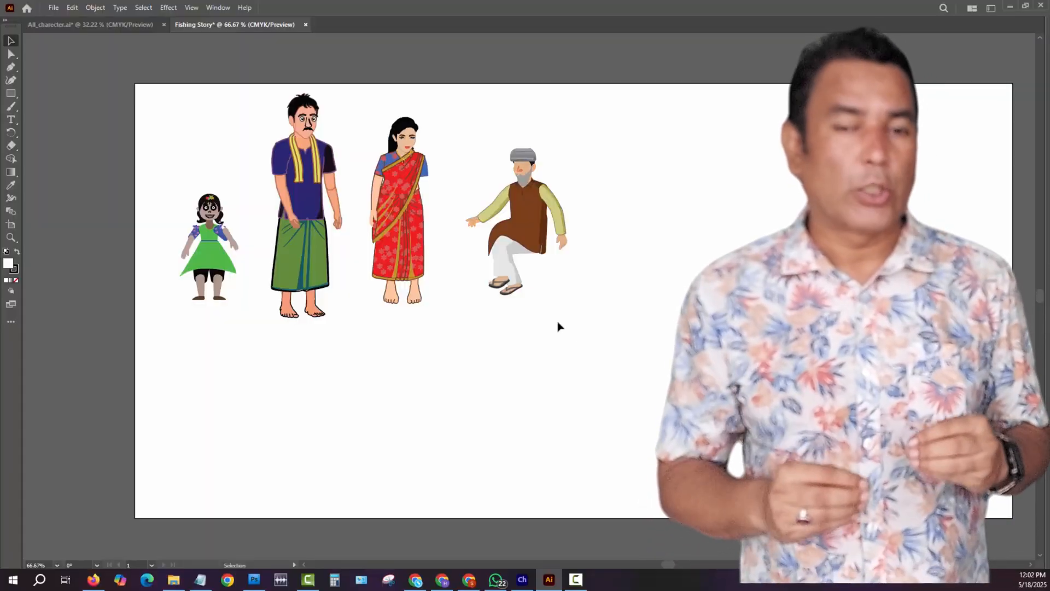
drag(159, 84, 616, 329)
click(616, 329)
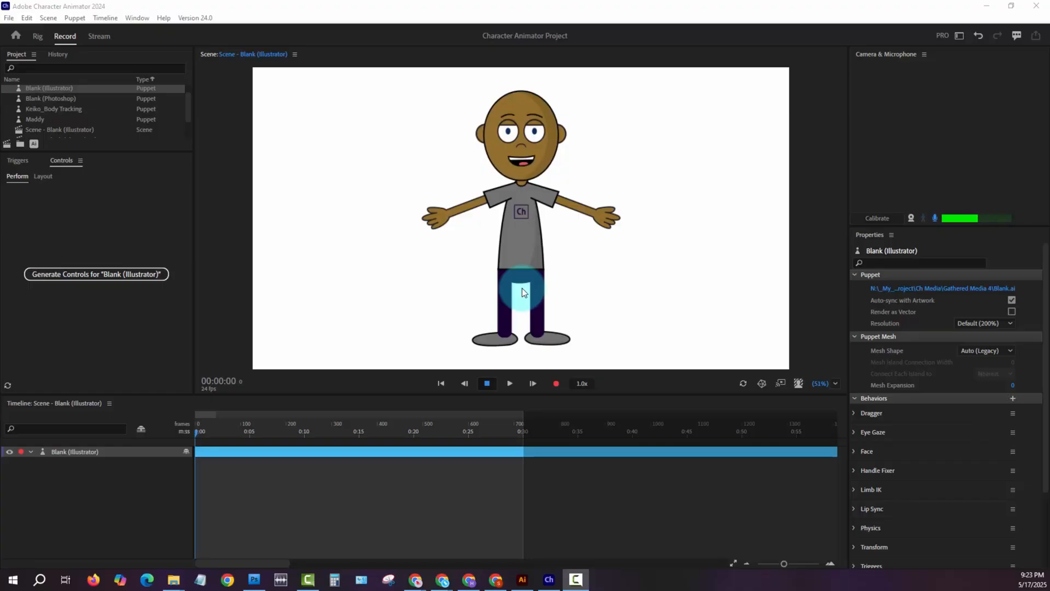
- Turn on the camera input for the Blank (Illustrator) puppet in Character Animator
click(909, 218)
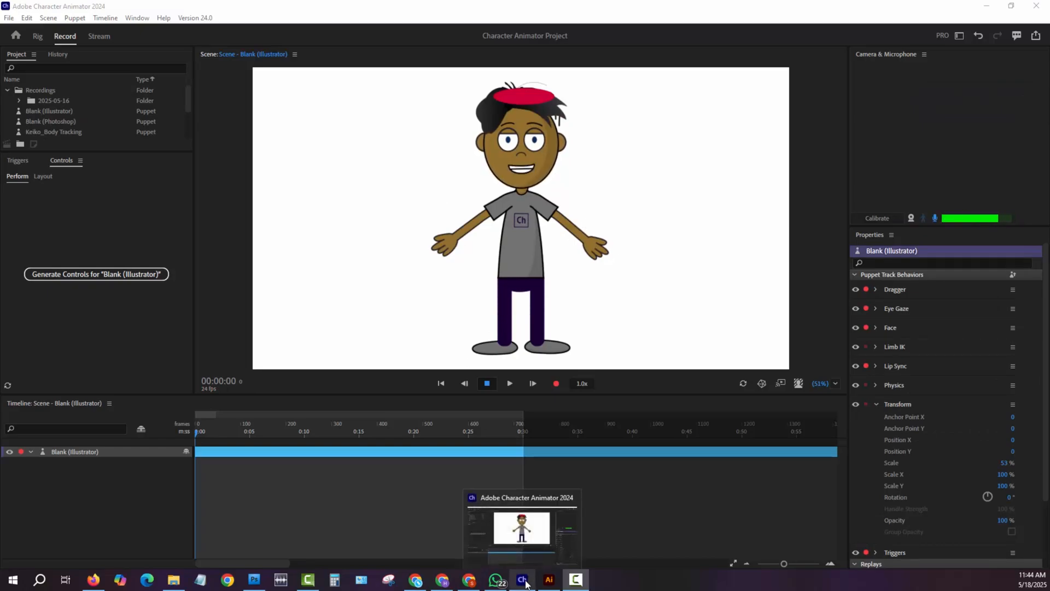
- Switch to Illustrator and inspect the artwork of the man in the tan vest on the character sheet
click(549, 579)
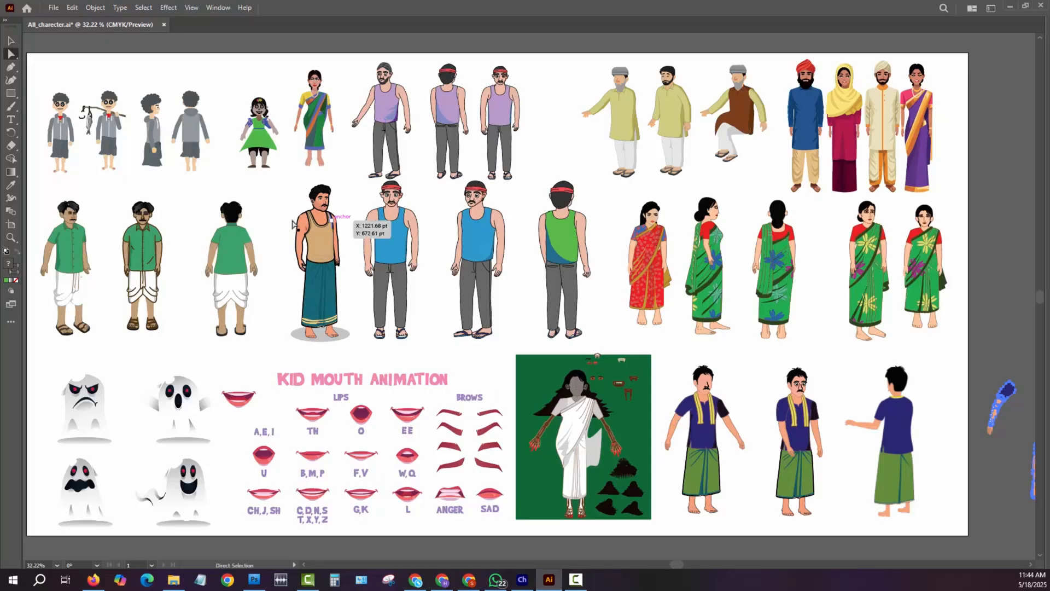
drag(304, 215, 372, 344)
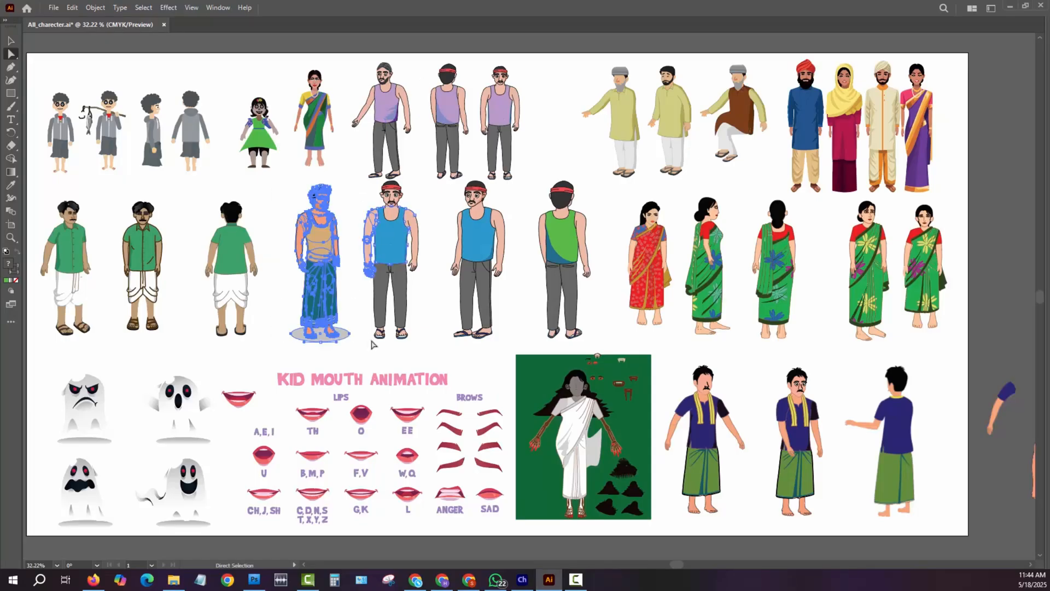
click(592, 181)
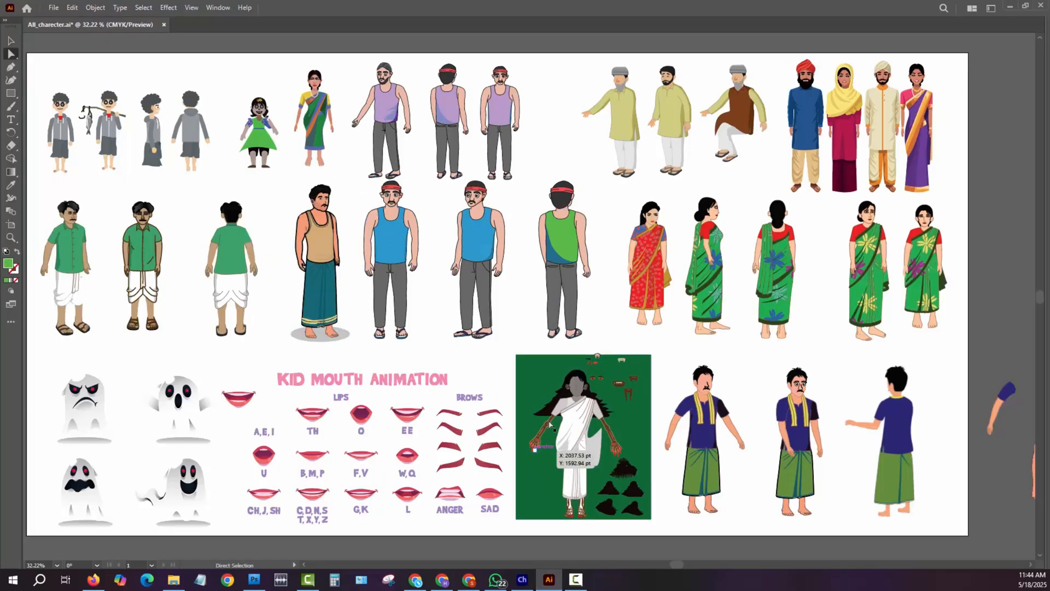
click(524, 576)
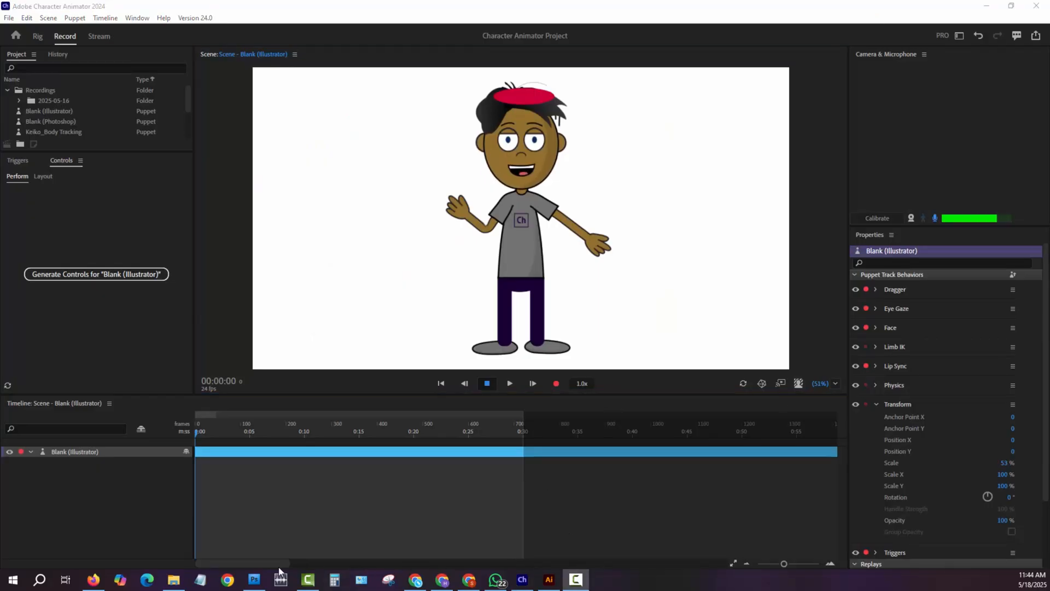
- Switch to Photoshop and create a new 640 × 480 pixel RGB document at 72 pixels/inch with a white background
click(251, 583)
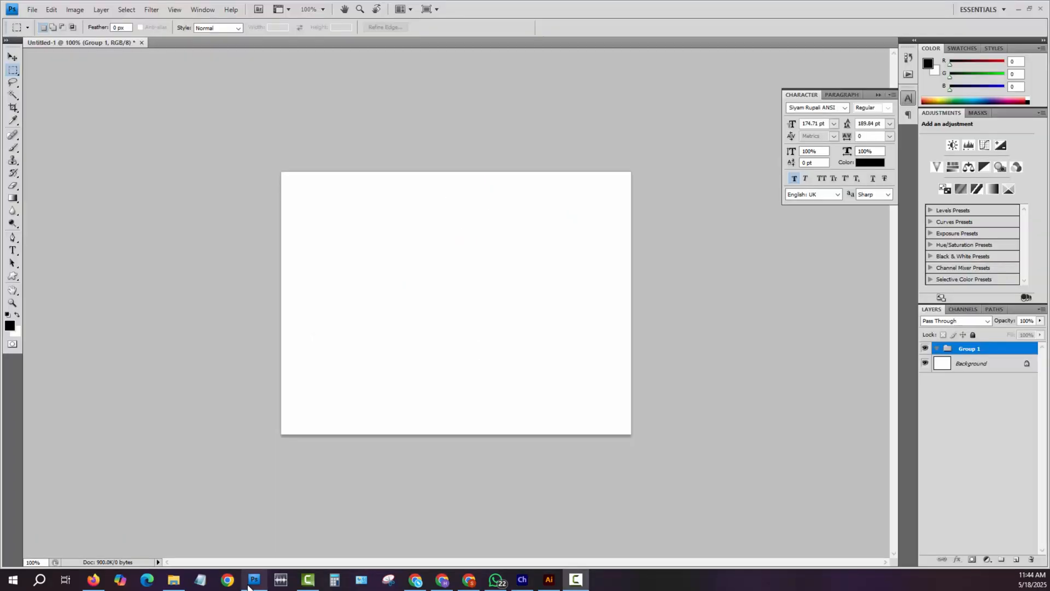
click(31, 10)
click(41, 23)
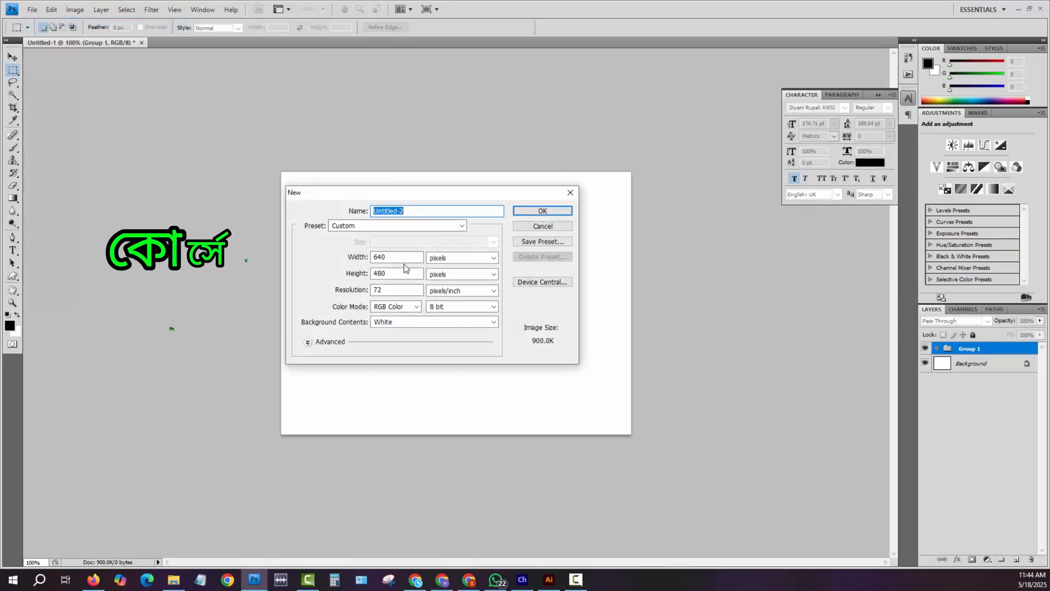
click(542, 211)
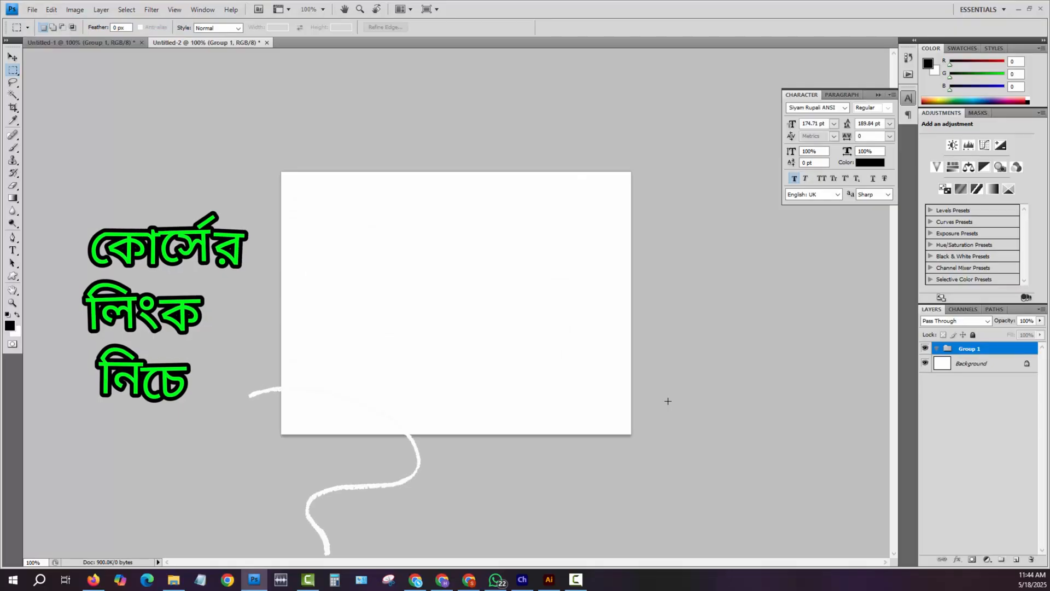
- Switch to Character Animator and open the Scene - Blank (Photoshop) scene
click(522, 579)
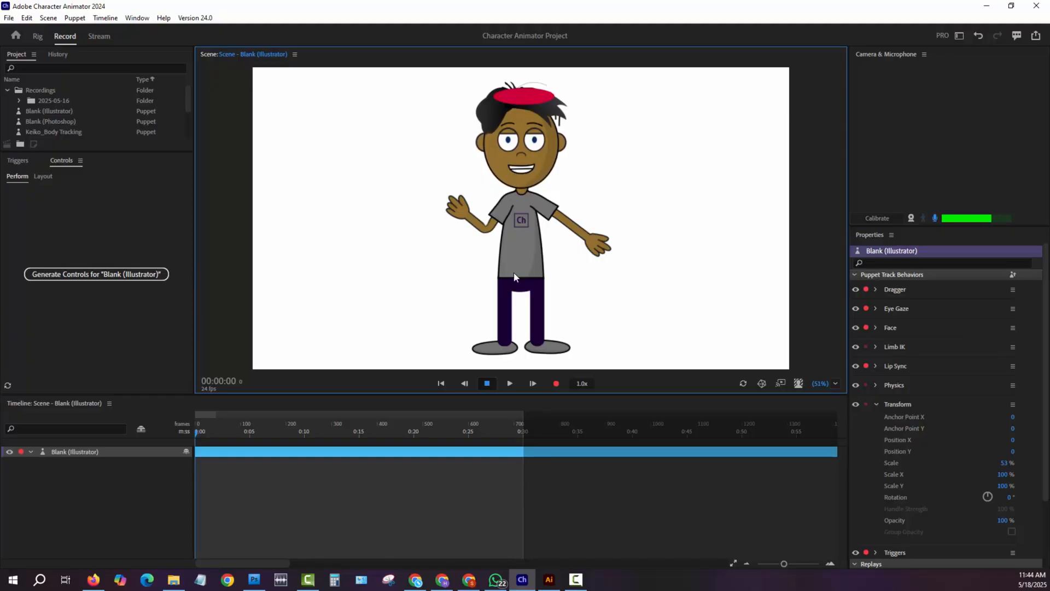
mouse_move(557, 577)
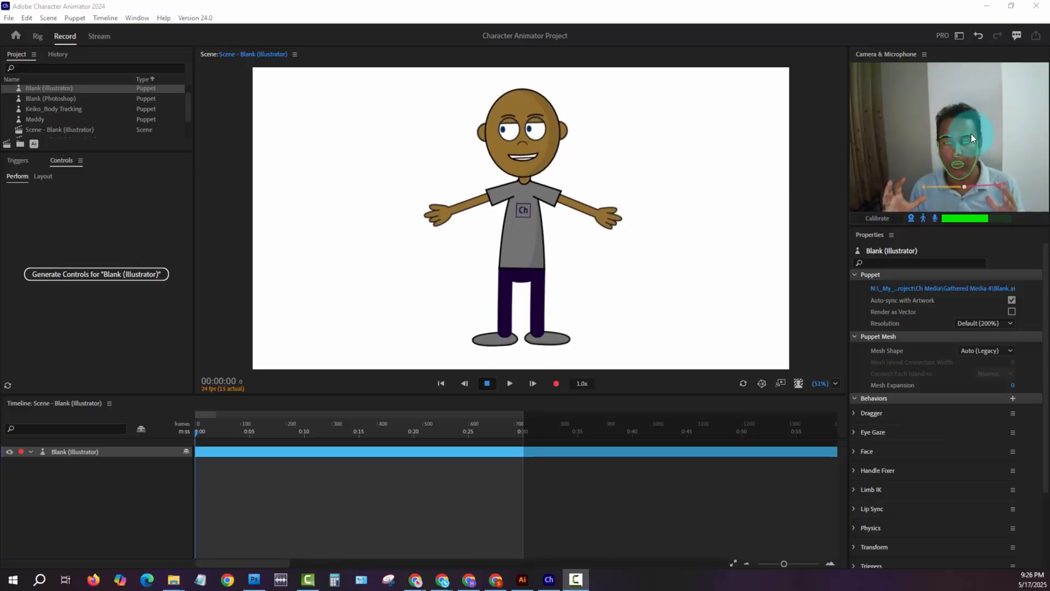
click(97, 126)
click(96, 126)
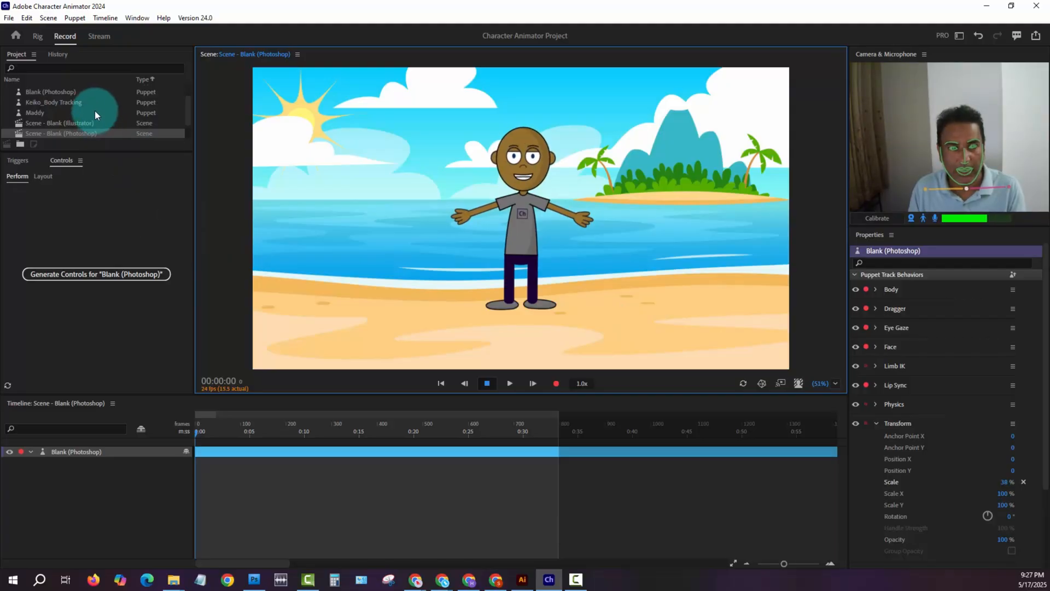
- Open the Blank (Photoshop) puppet for rigging and fold and unfold its Blank and Head groups
click(61, 94)
double_click(61, 94)
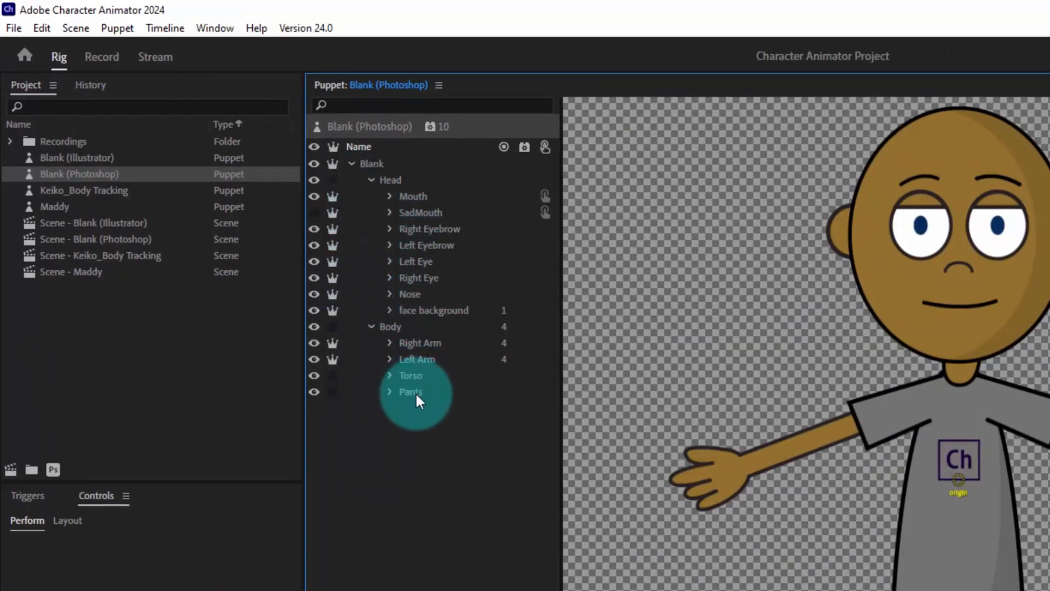
click(350, 163)
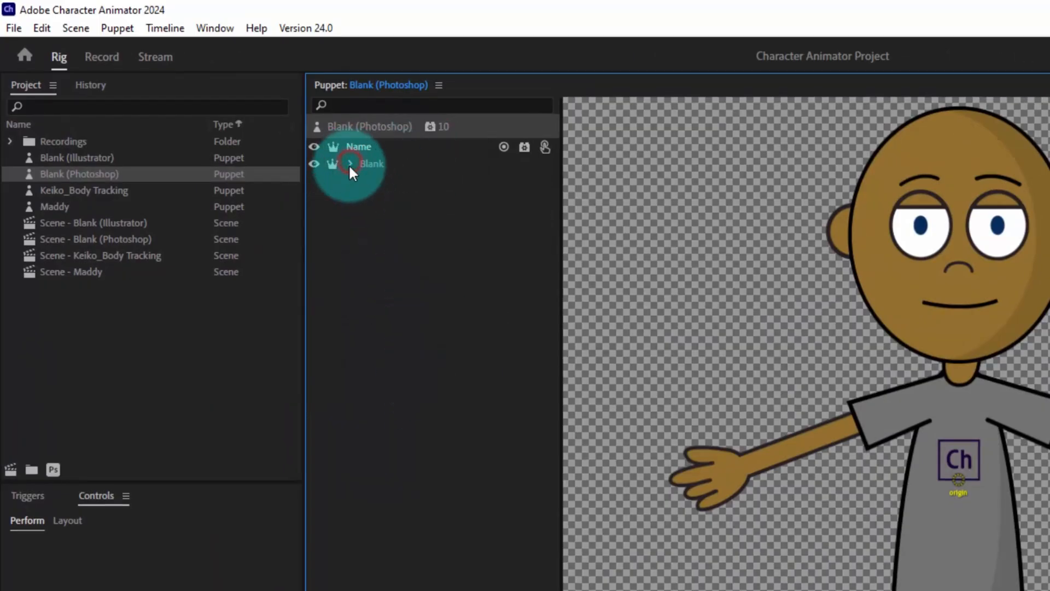
click(350, 164)
click(370, 180)
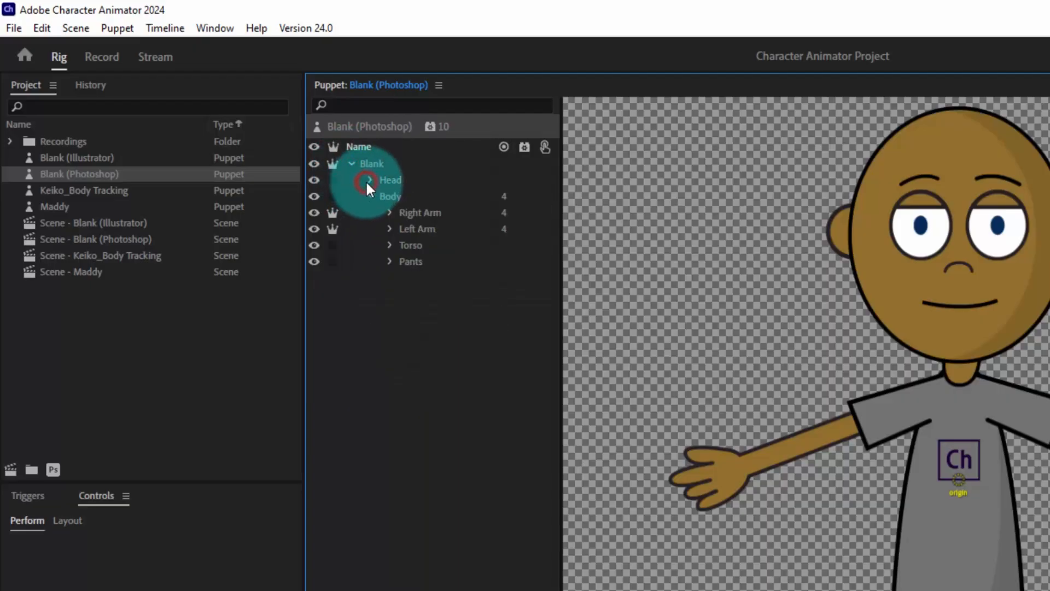
click(370, 181)
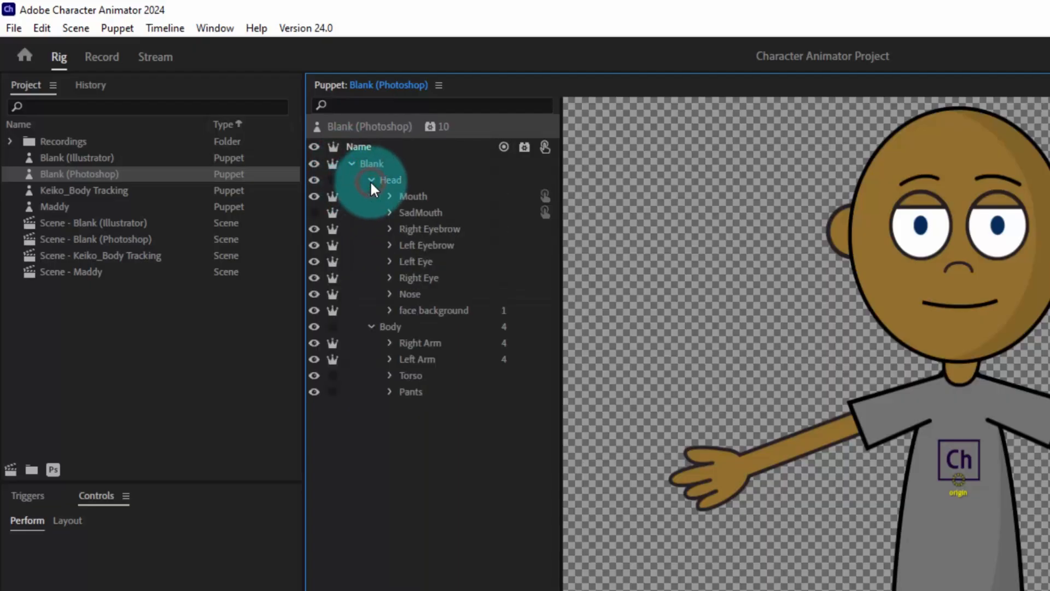
- Examine the puppet's Head, Body and Left Eye layers by selecting each in turn
click(413, 181)
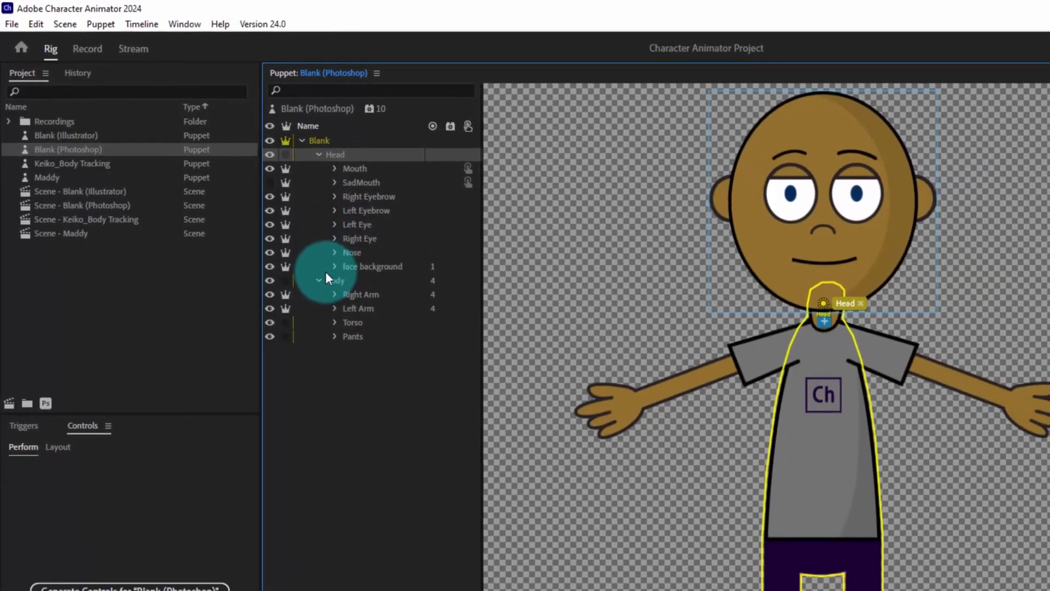
click(327, 280)
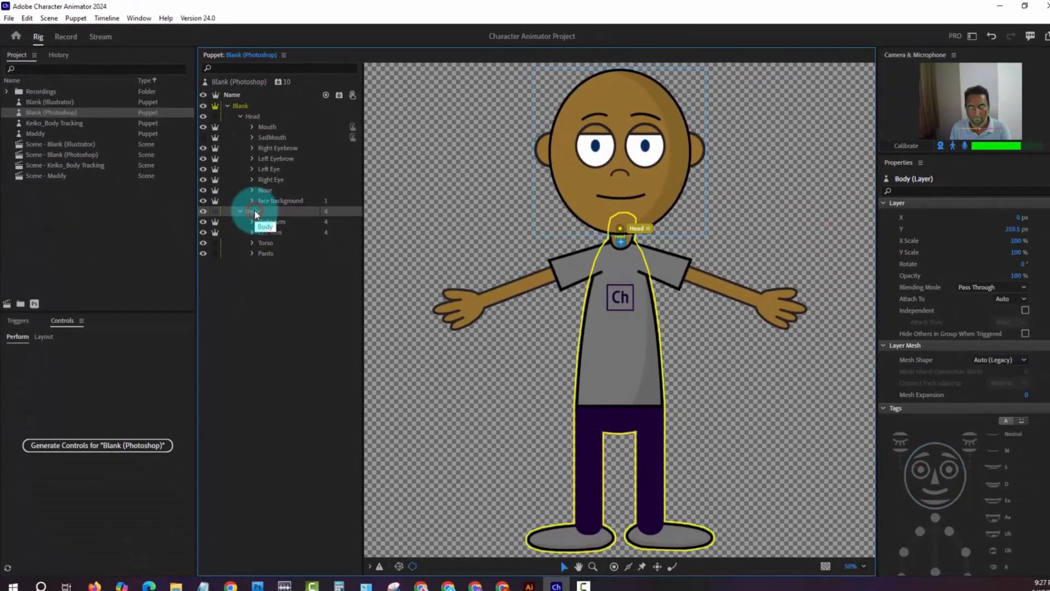
click(360, 224)
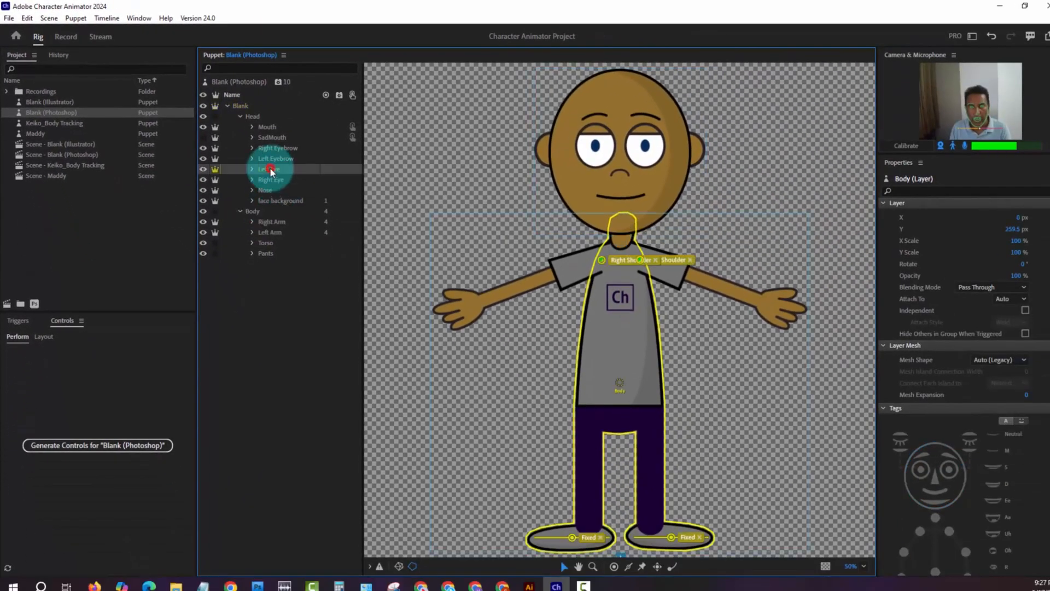
- Check what the Left Eye layer and Head group contain by hiding and reshowing each, ending with Head selected
click(203, 170)
click(202, 170)
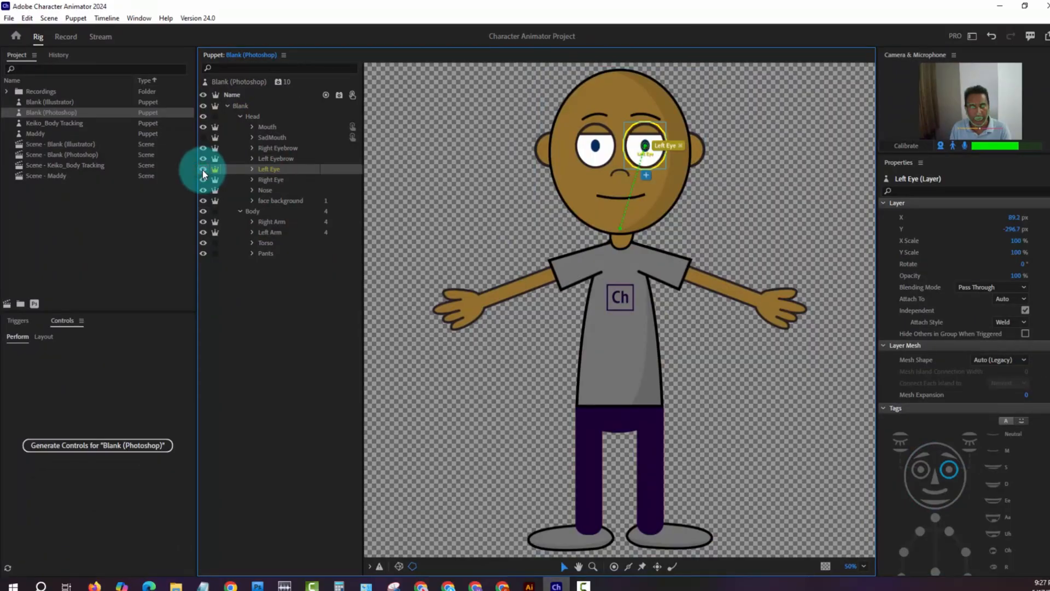
click(203, 117)
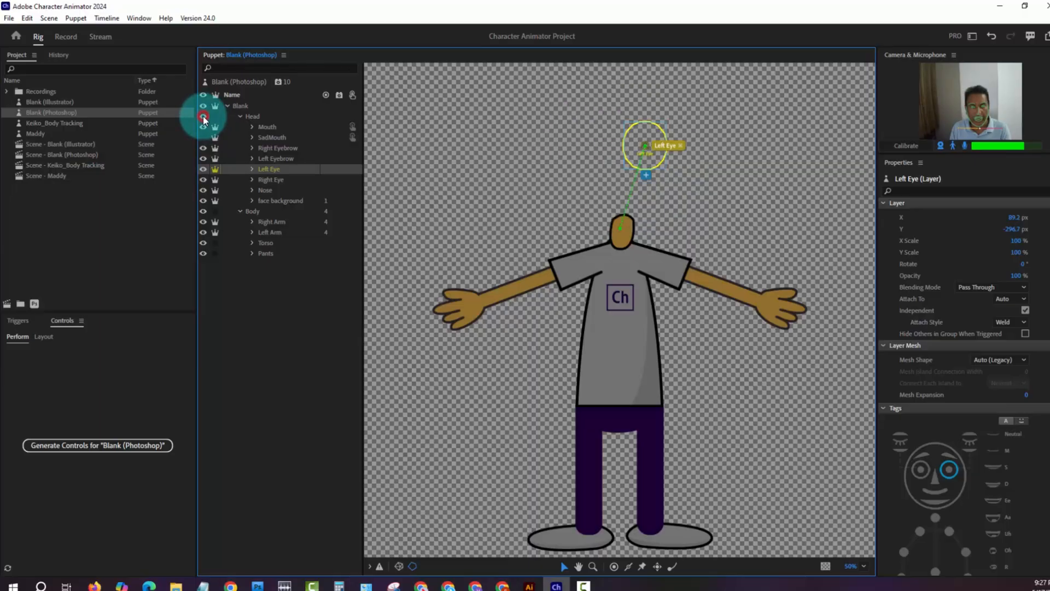
click(202, 116)
click(271, 118)
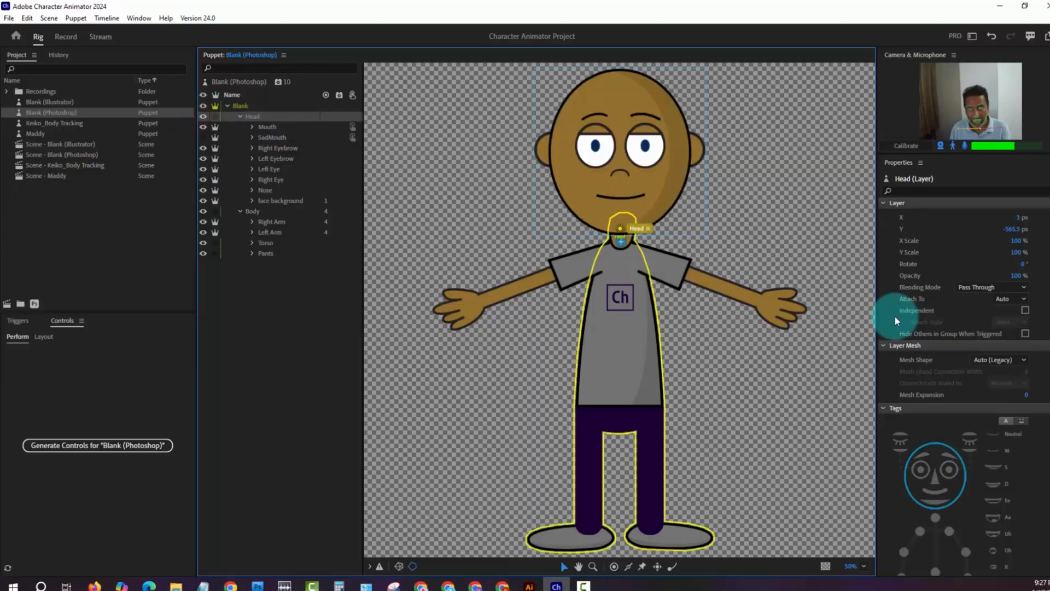
- View the Head layer's tags, then check what the Body group contains by hiding and reshowing it
scroll(947, 398, down, 3)
scroll(1010, 438, down, 4)
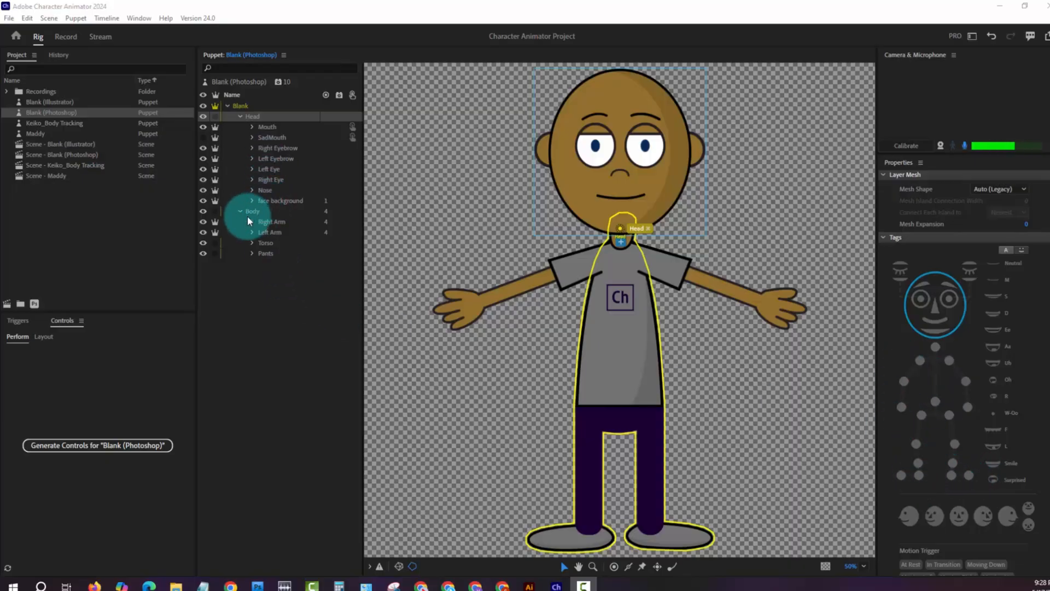
click(203, 213)
click(203, 213)
click(203, 212)
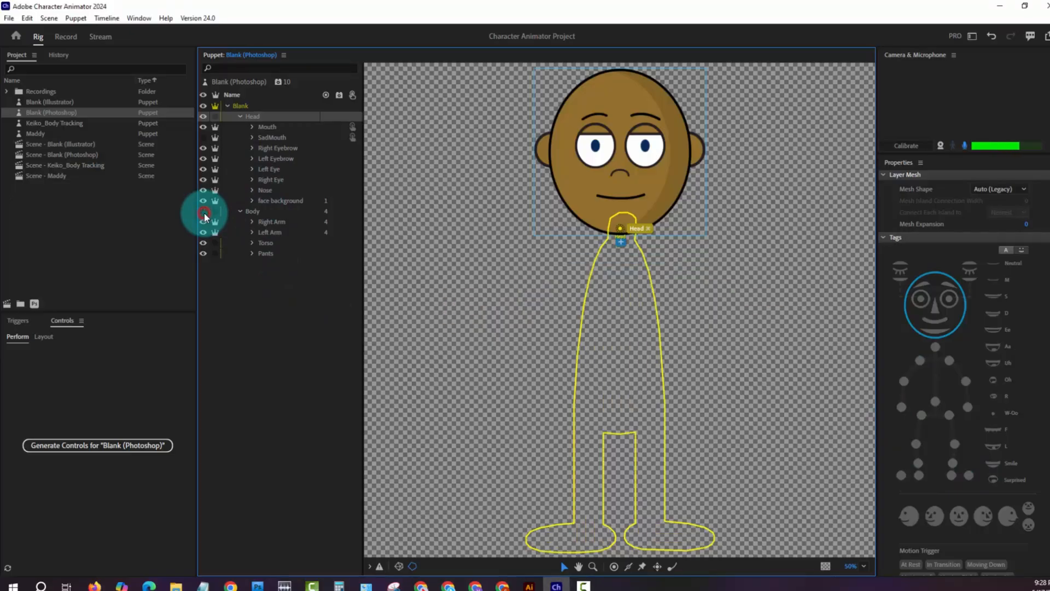
click(204, 213)
- Inspect the Right Arm and Left Arm layers inside Body by hiding and reshowing each, ending with Body selected
click(267, 222)
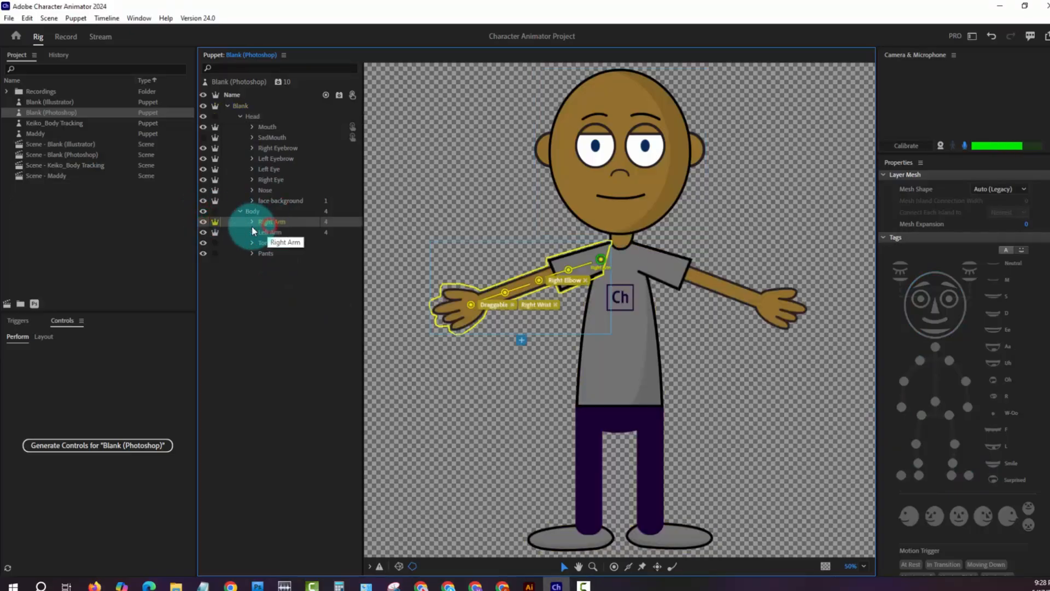
click(205, 222)
click(204, 222)
click(204, 232)
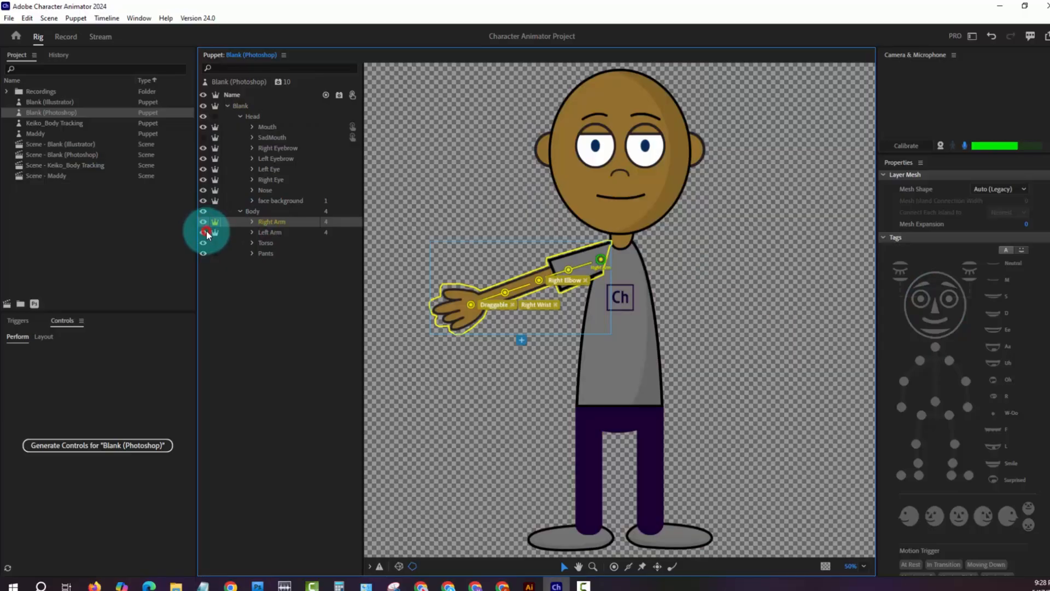
click(204, 233)
click(268, 211)
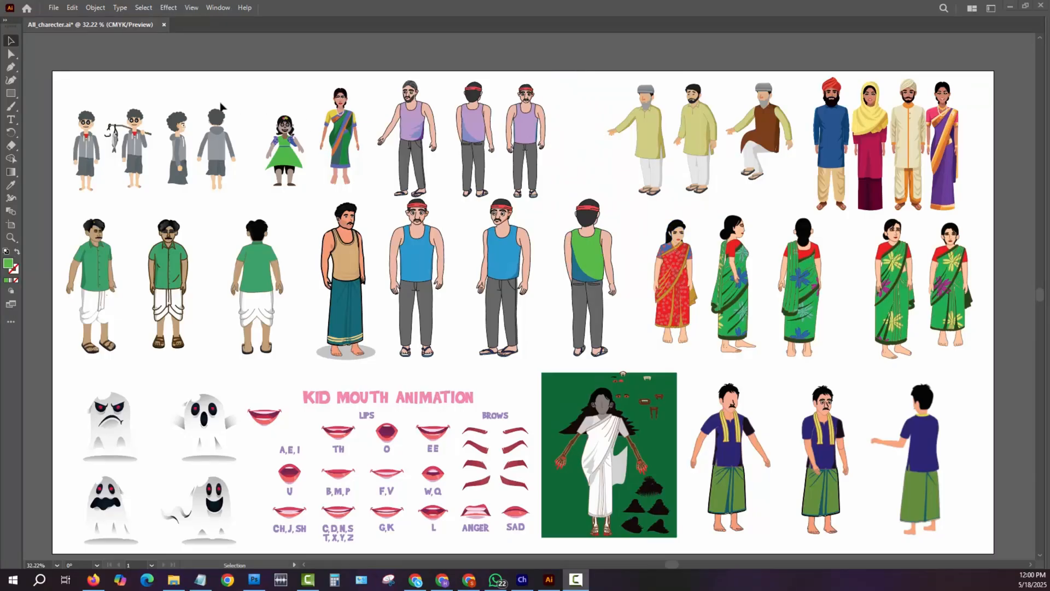
- Switch to Illustrator and place copies of the middle man in the green lungi and the woman in the red sari outside the artboard
click(677, 409)
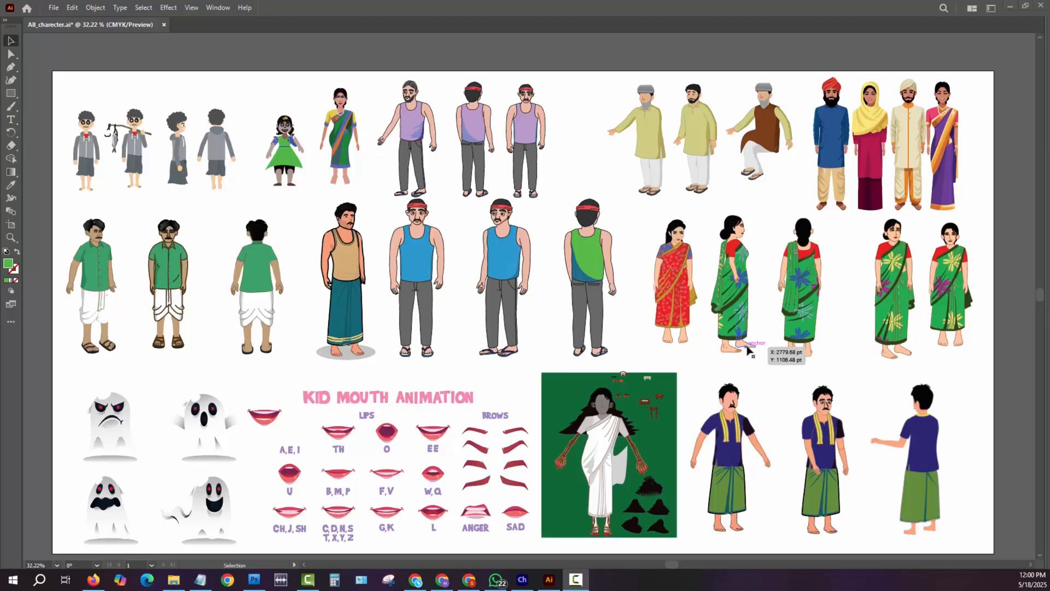
drag(745, 359, 414, 304)
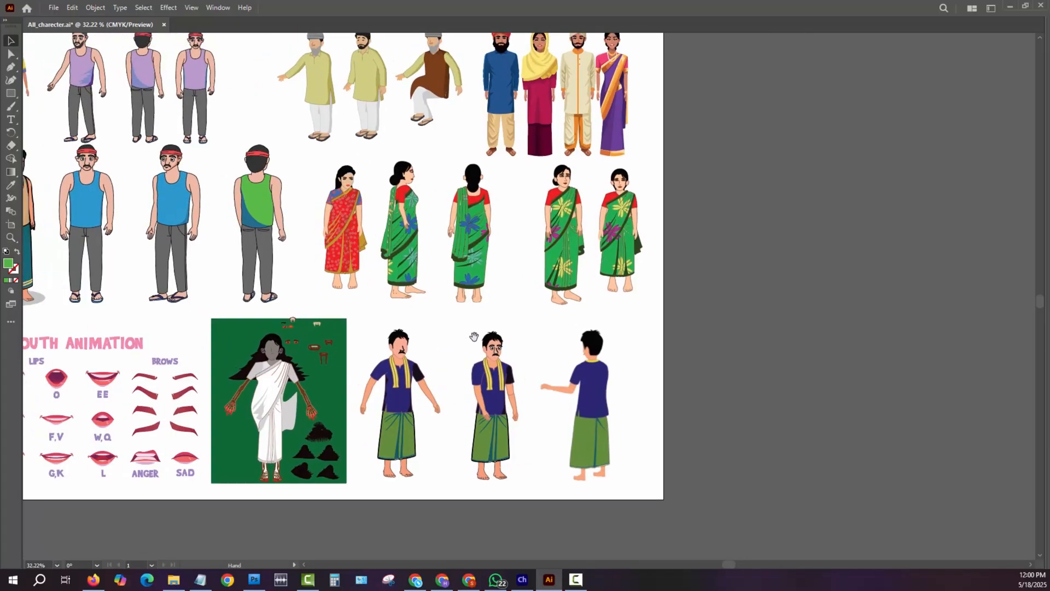
click(493, 427)
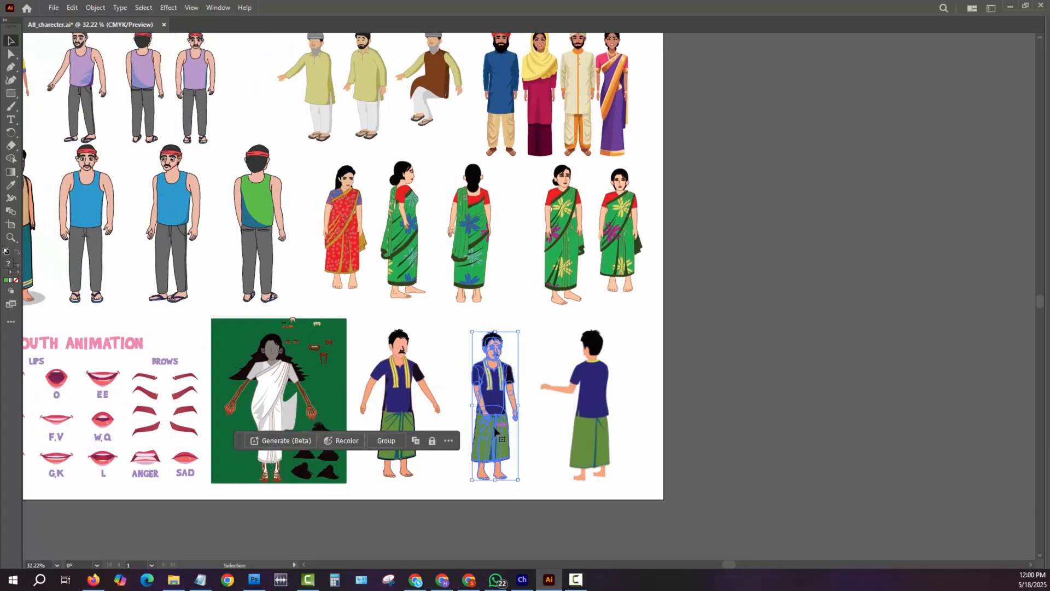
drag(494, 426, 783, 249)
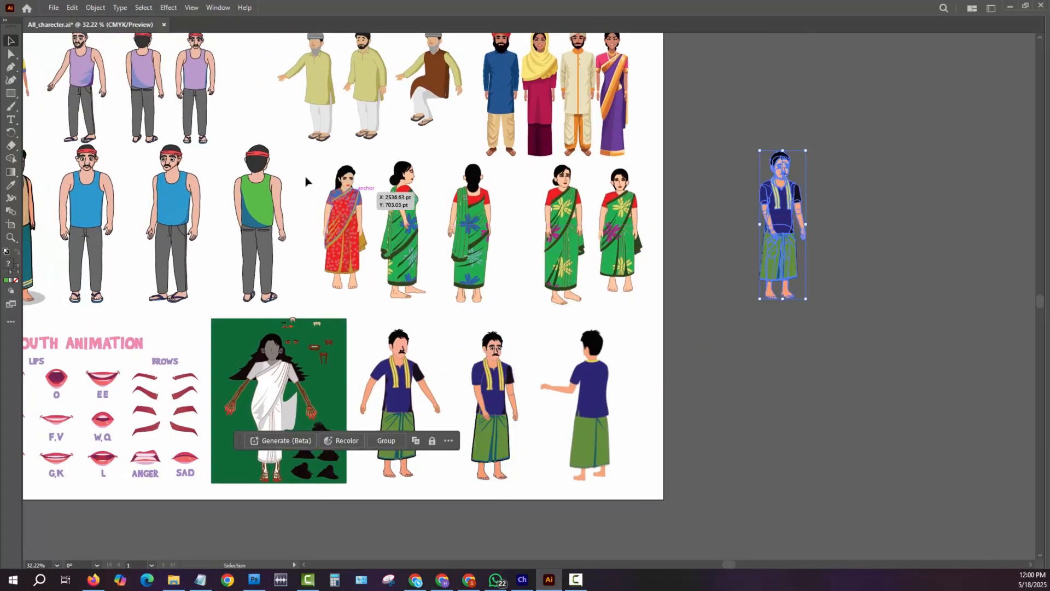
drag(301, 169, 358, 263)
drag(337, 227, 839, 224)
- Place copies of the girl in the green dress and the seated bearded man beside the other two copies outside the artboard
drag(204, 210, 368, 270)
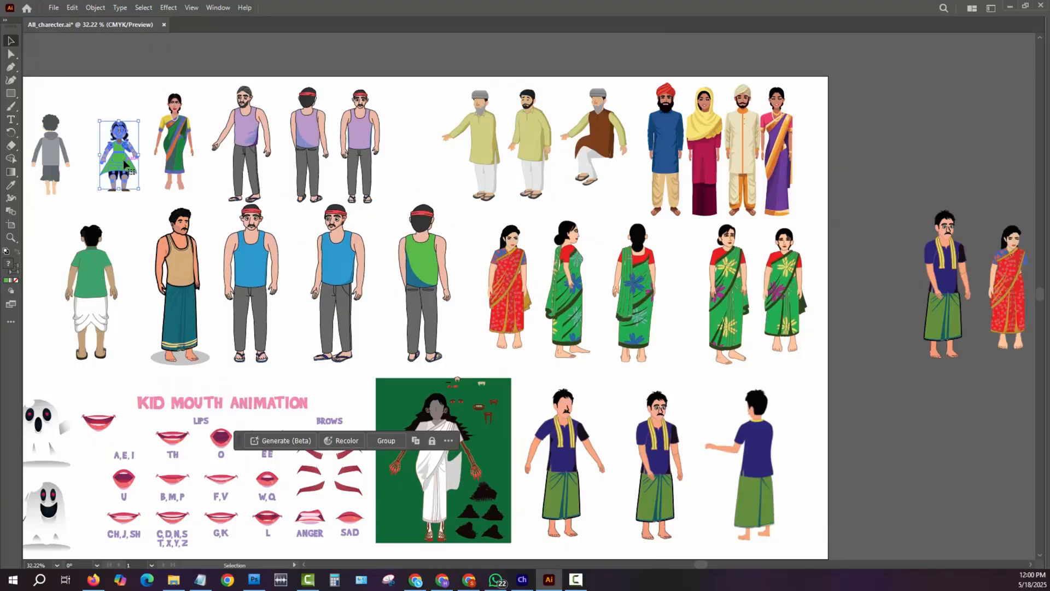
drag(113, 167, 874, 330)
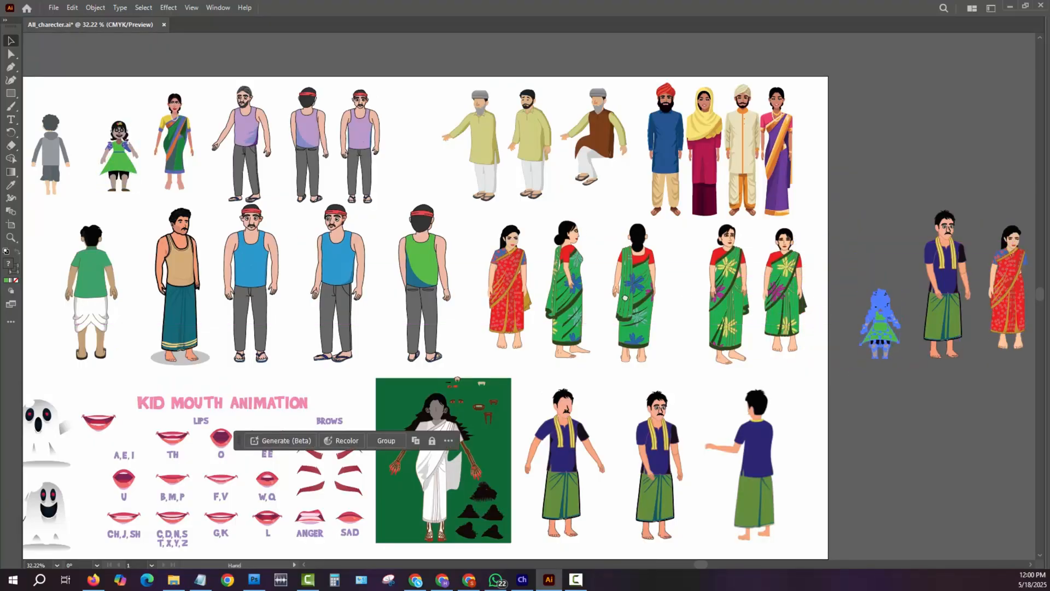
drag(638, 247, 496, 244)
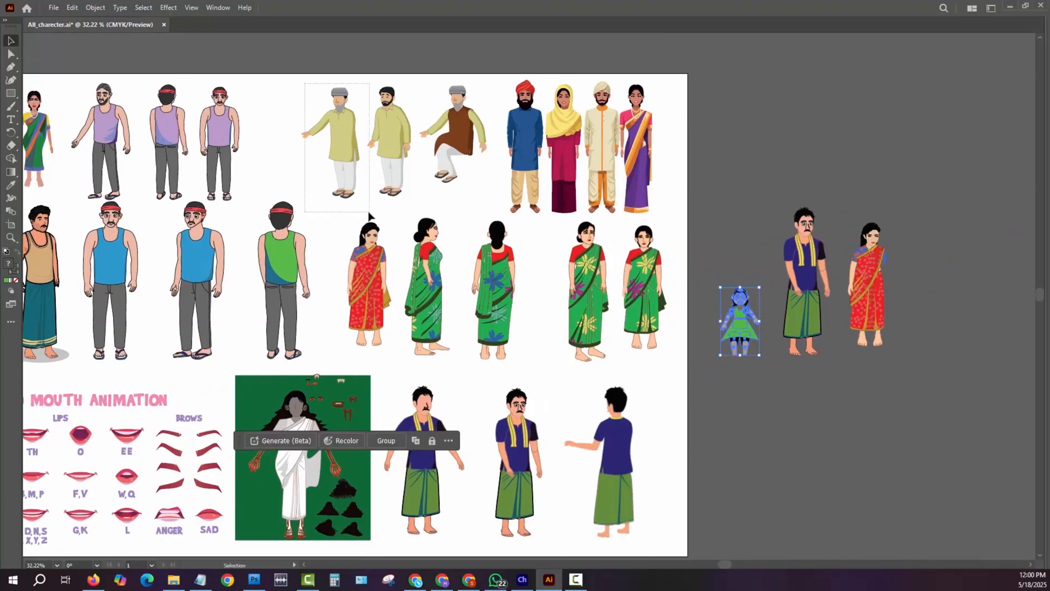
click(358, 199)
click(467, 134)
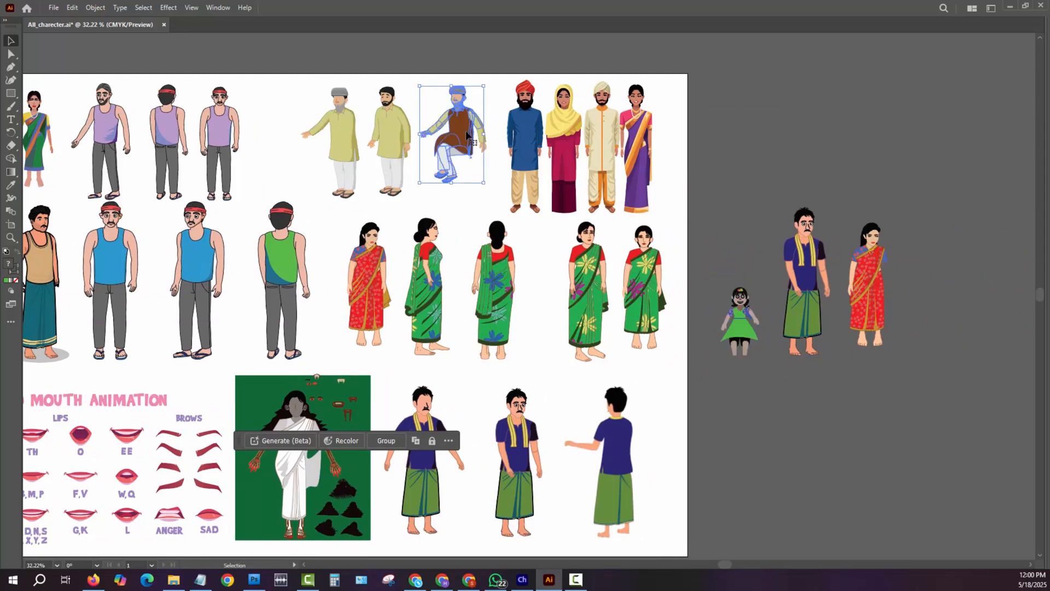
drag(919, 285, 954, 323)
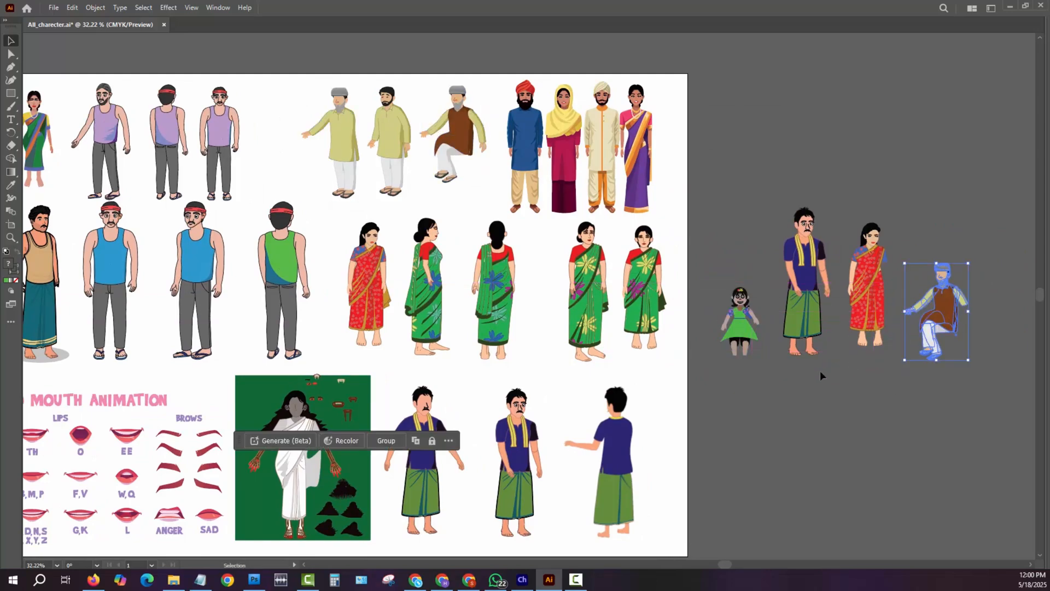
drag(739, 364, 712, 338)
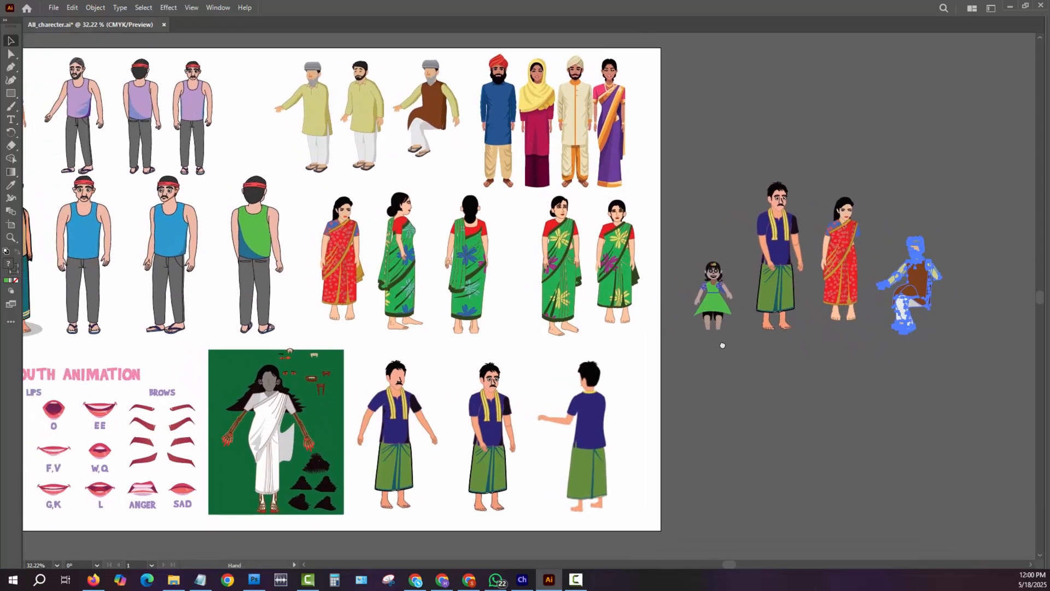
click(916, 439)
- Select the four character copies lying outside the artboard
drag(711, 171, 736, 366)
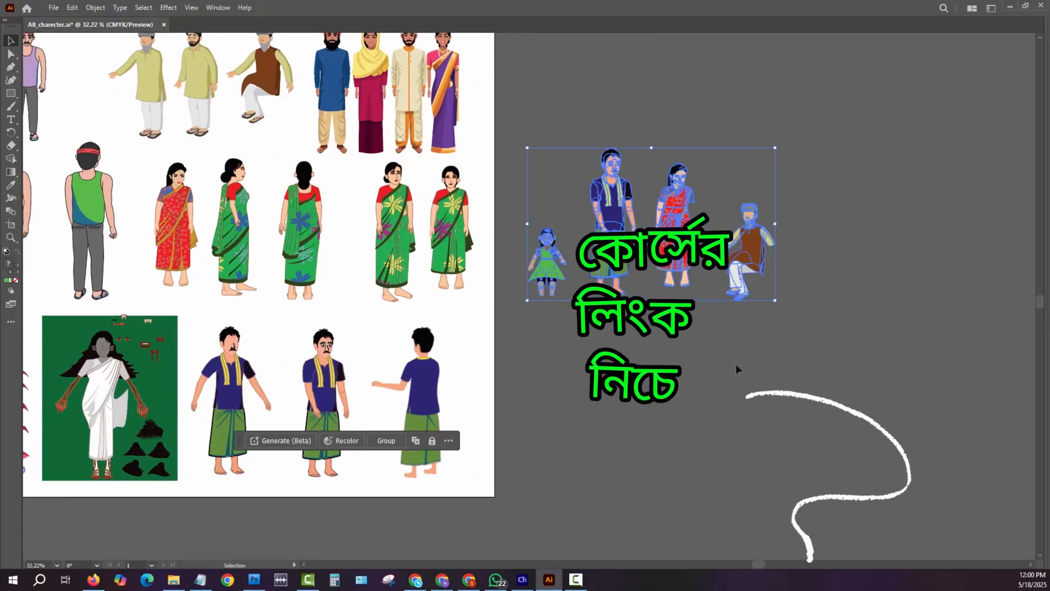
drag(535, 384, 1009, 416)
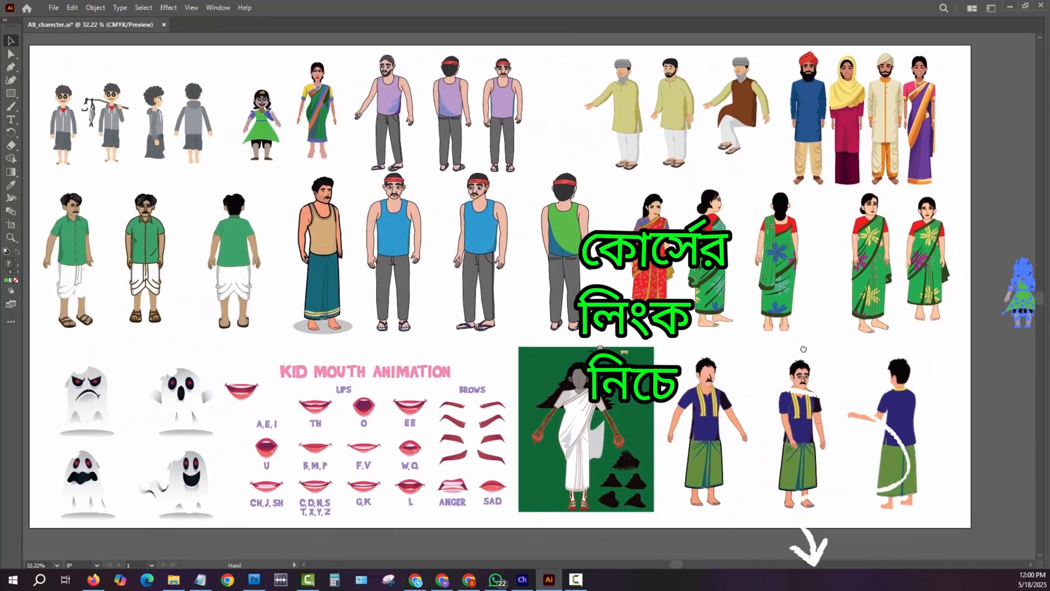
drag(804, 349, 339, 318)
click(684, 384)
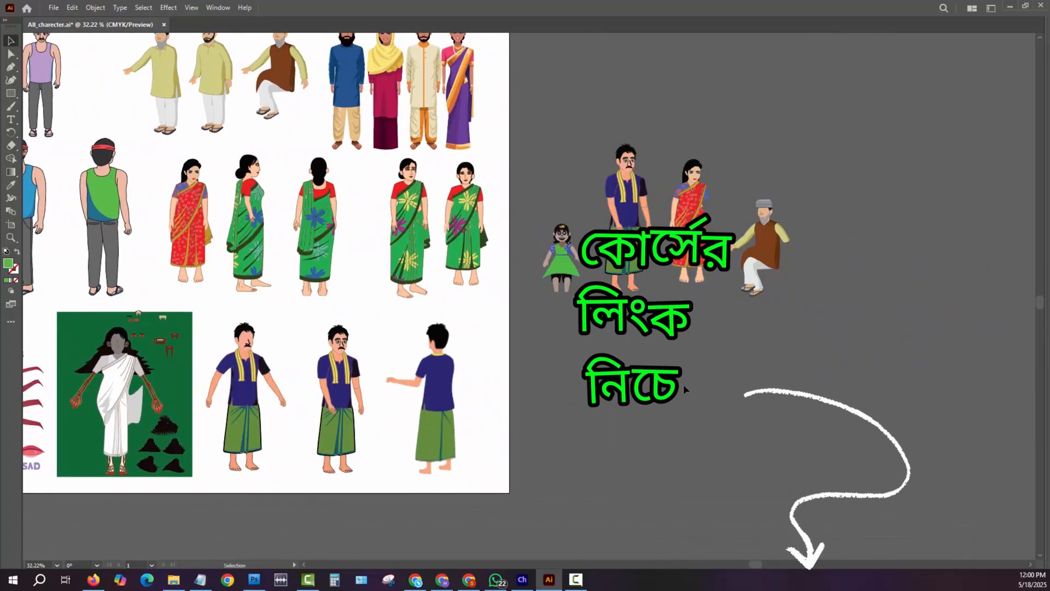
drag(549, 134, 802, 319)
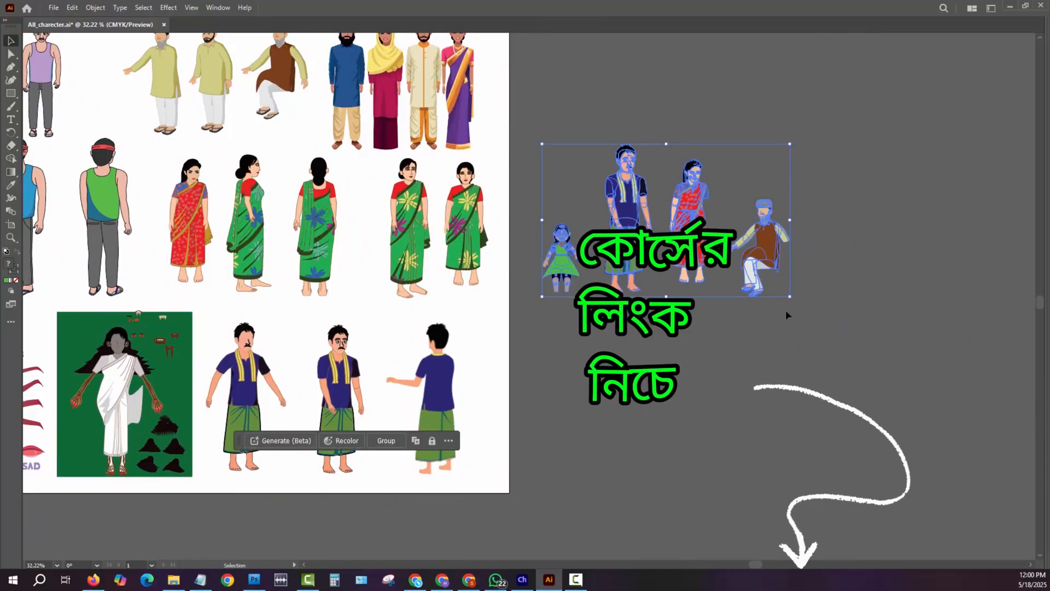
- Copy the four selected characters, create a new A4 document named Fishing Story, and paste them into it
key(a)
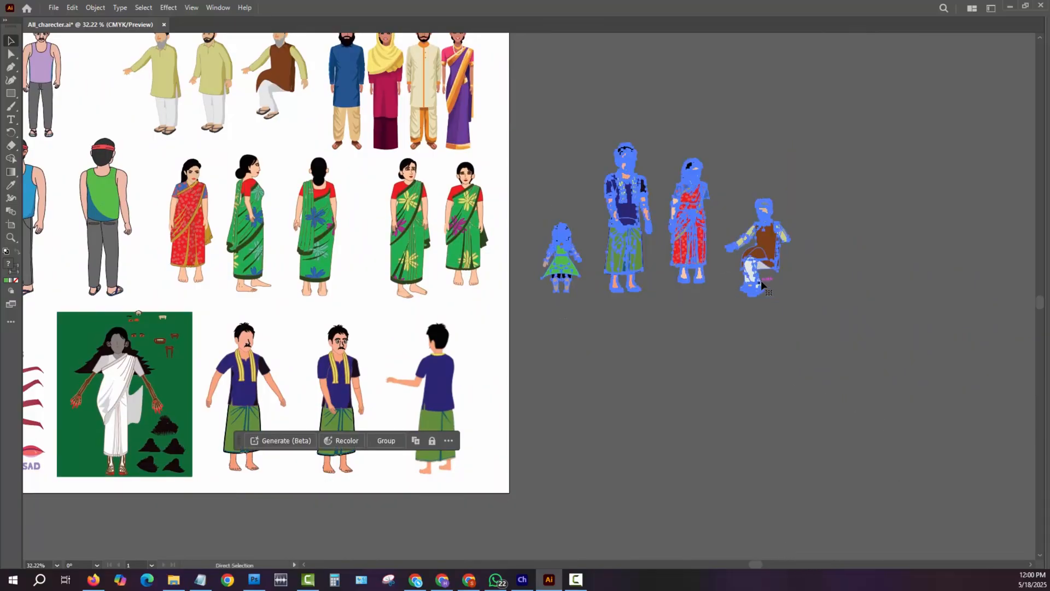
click(54, 11)
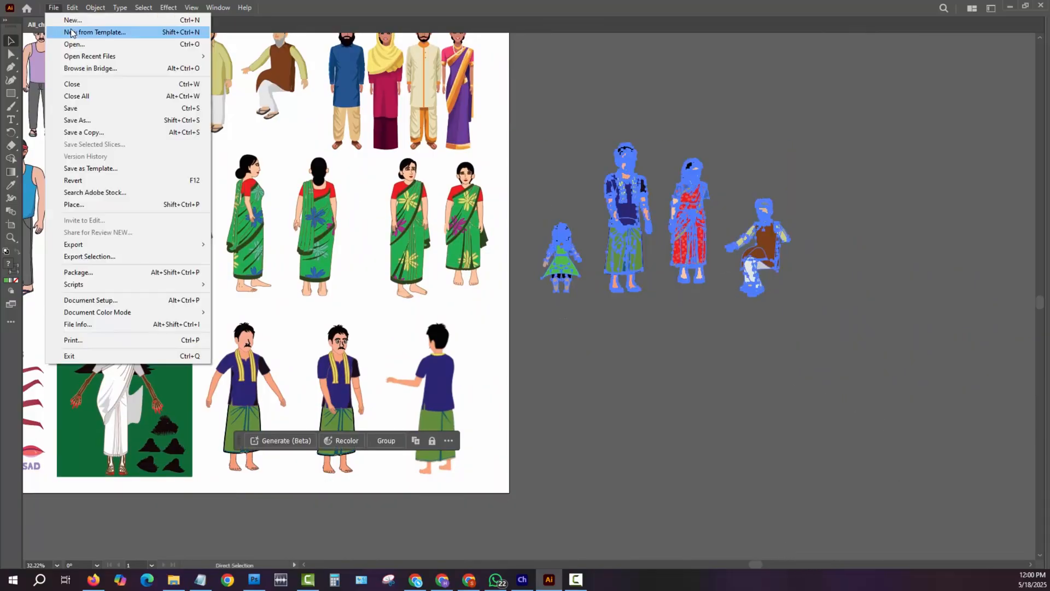
key(Escape)
key(v)
key(ctrl+n)
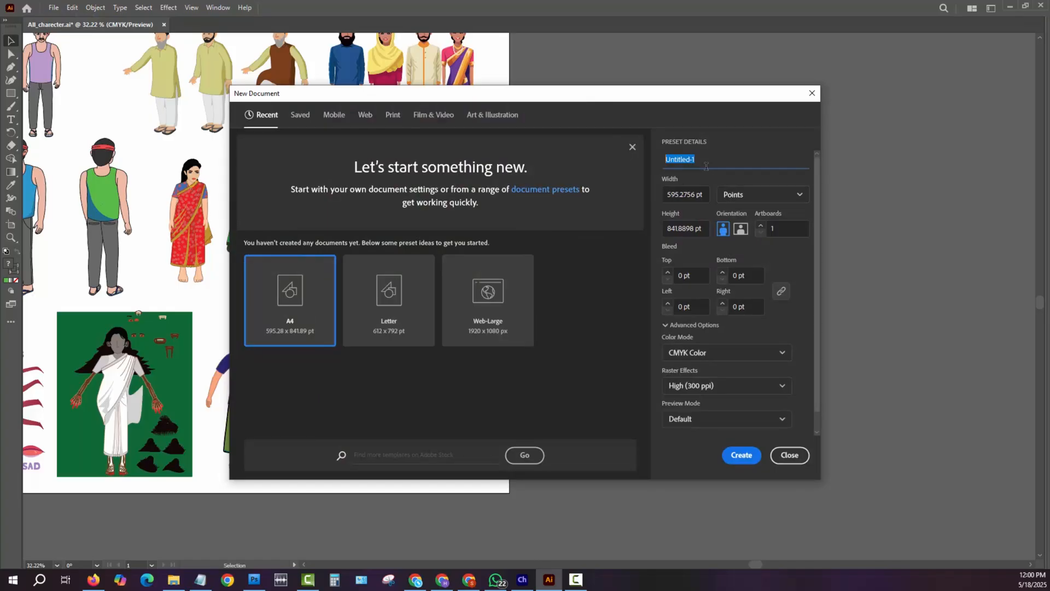
text(Fishing Story)
key(Return)
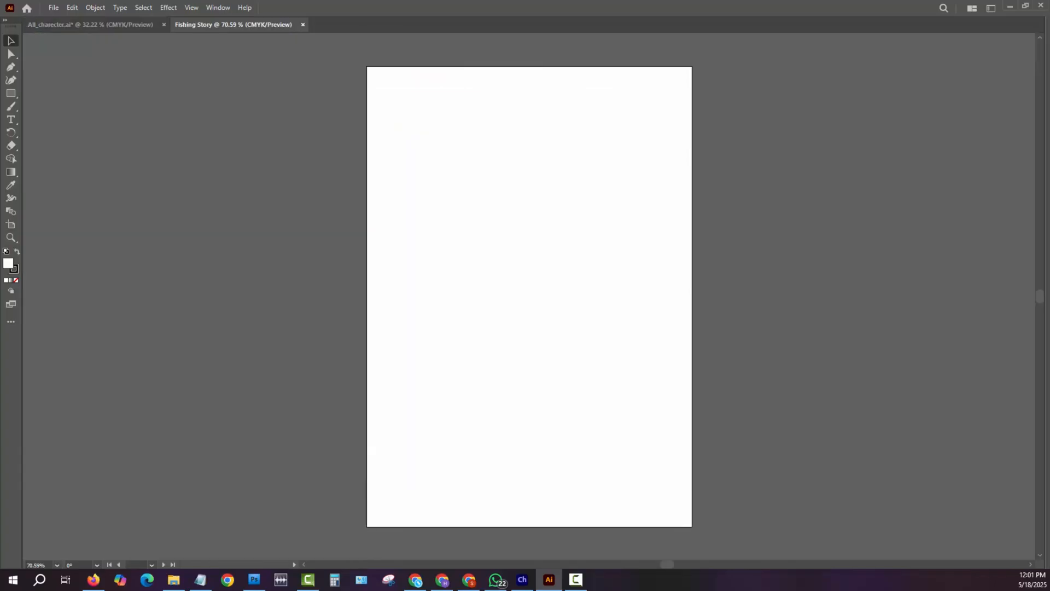
key(ctrl+v)
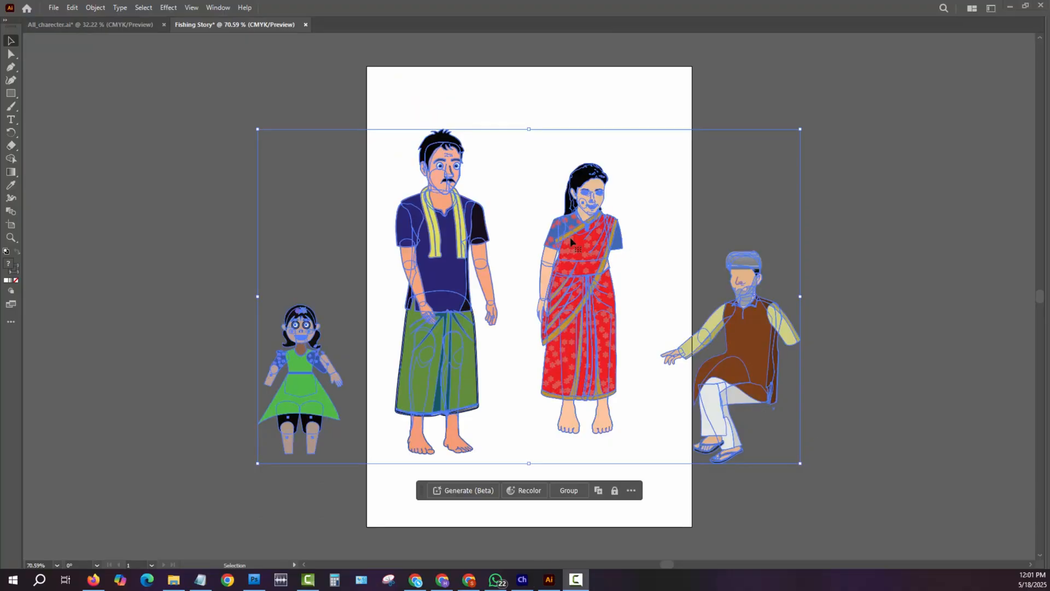
click(687, 190)
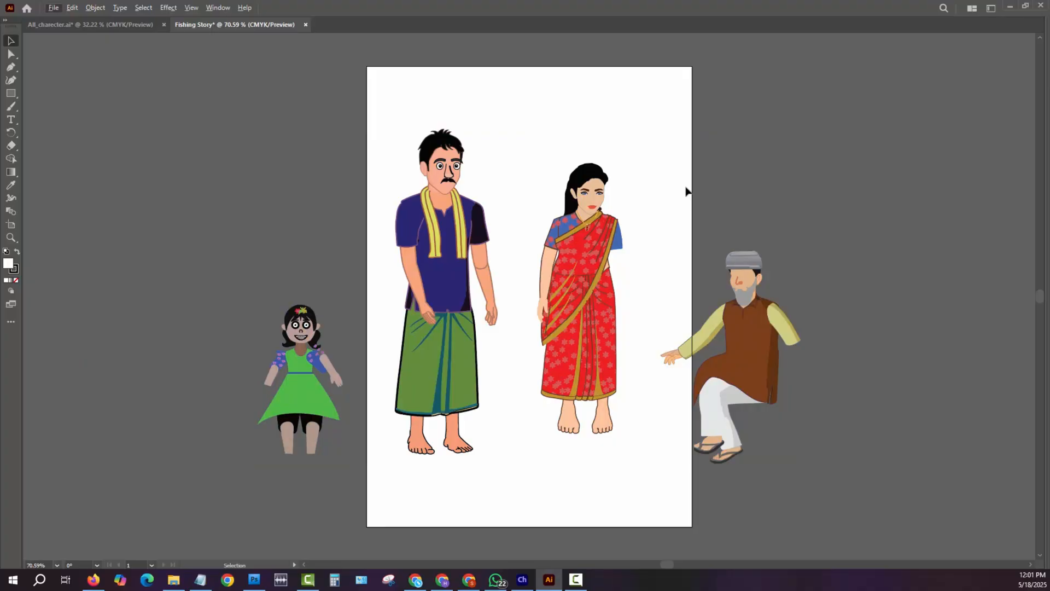
- Widen the artboard on both sides until it holds all four characters, then leave artboard editing
key(ctrl+alt+p)
click(605, 198)
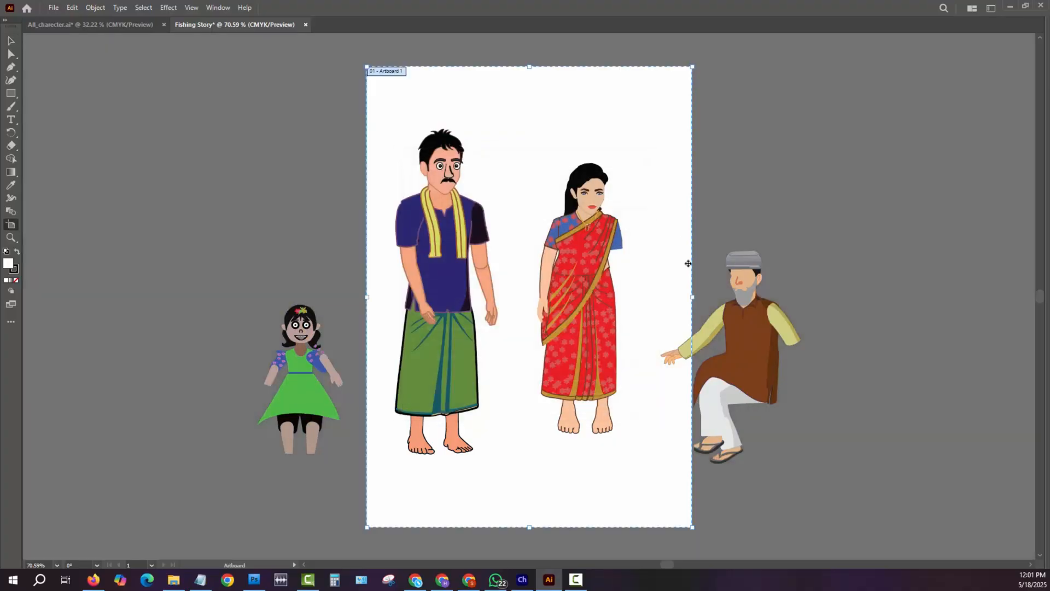
drag(692, 297, 1042, 302)
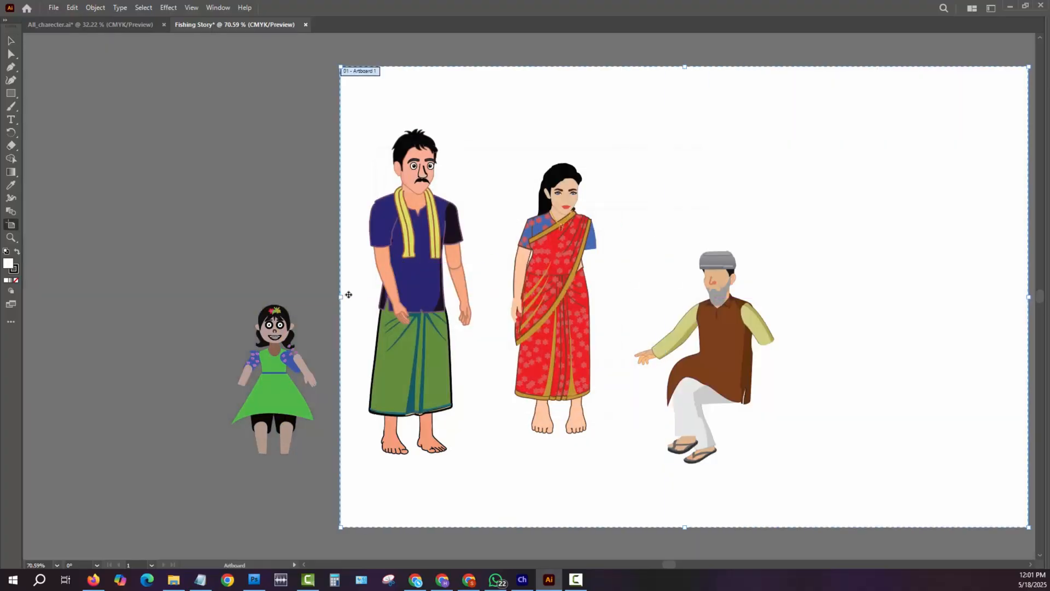
drag(341, 296, 99, 295)
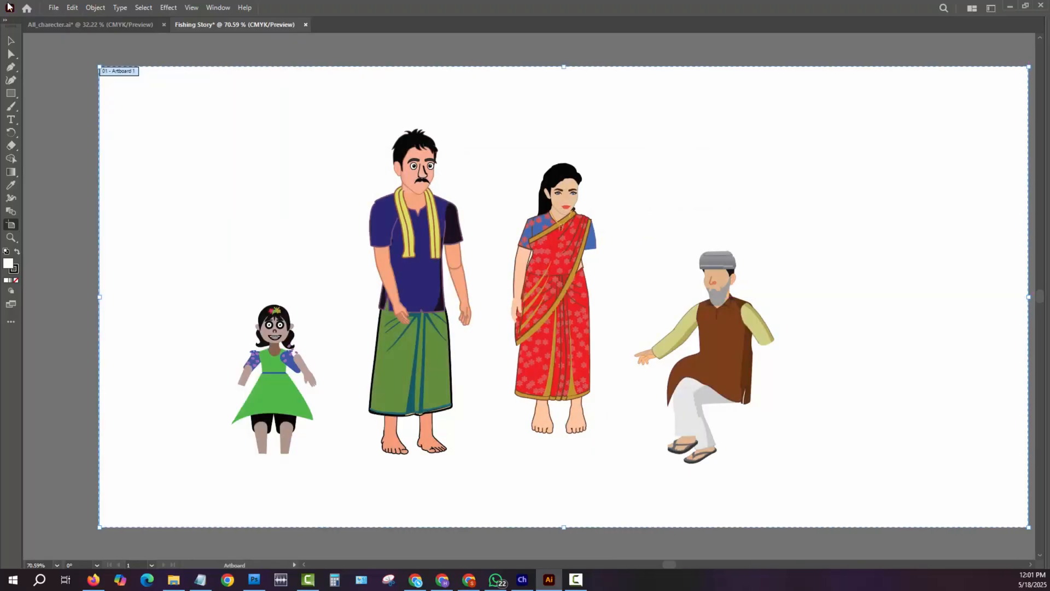
click(54, 9)
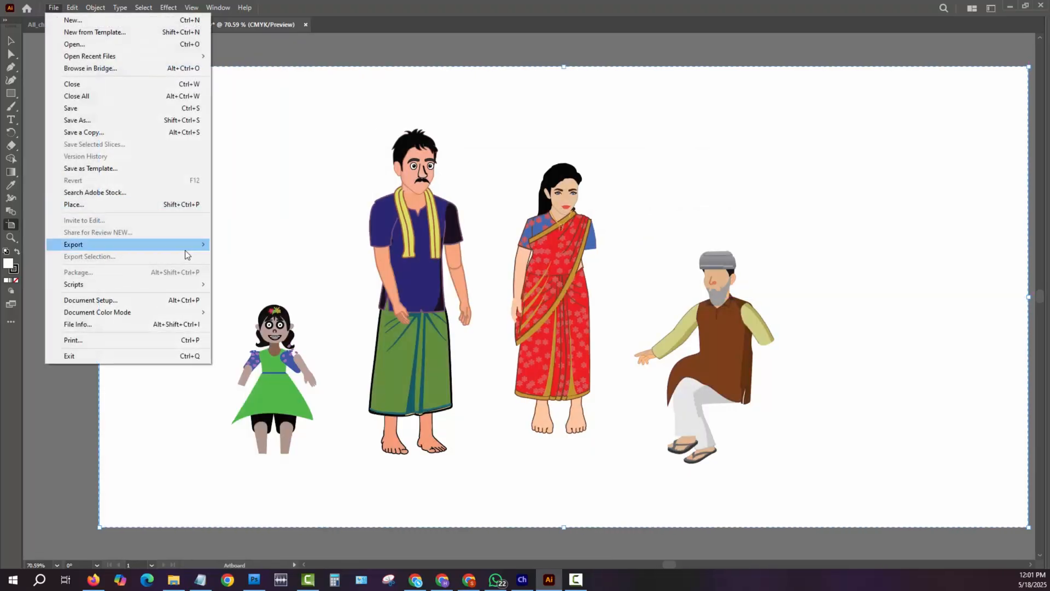
click(148, 300)
click(608, 199)
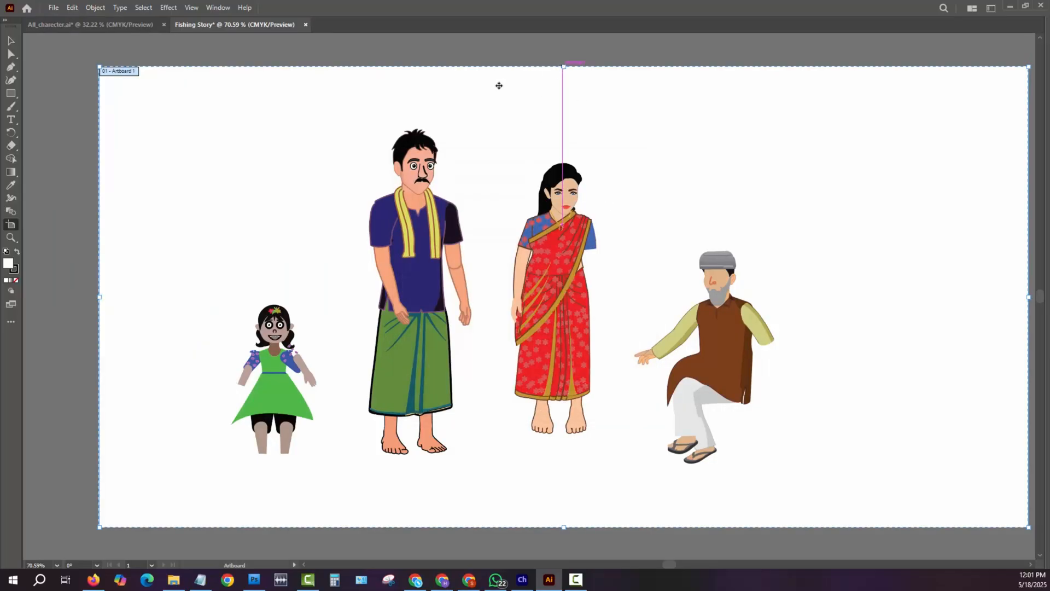
click(11, 42)
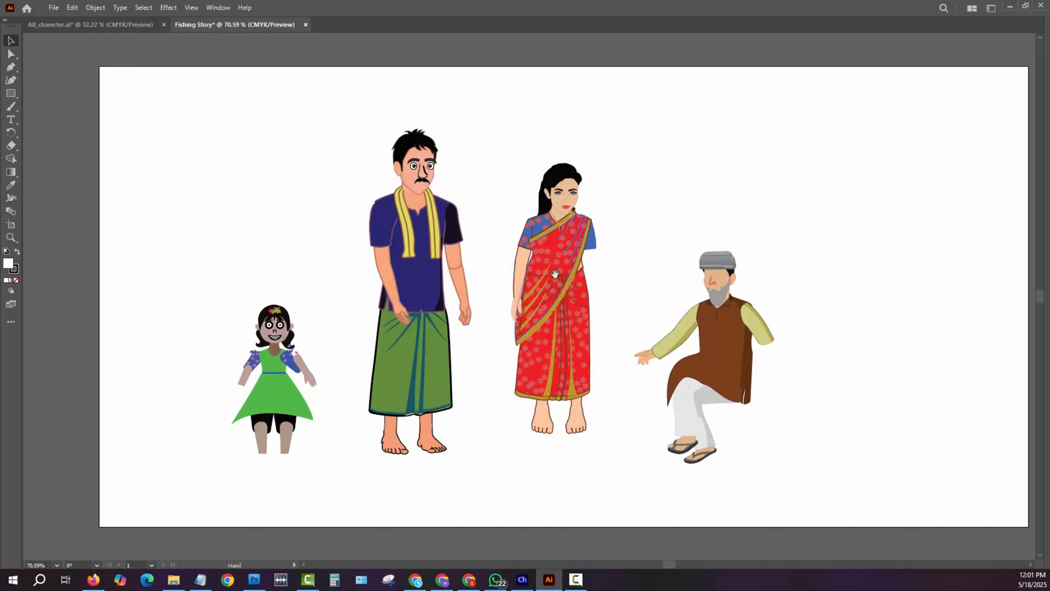
- Select all four characters together on the widened artboard
key(space)
drag(556, 274, 500, 247)
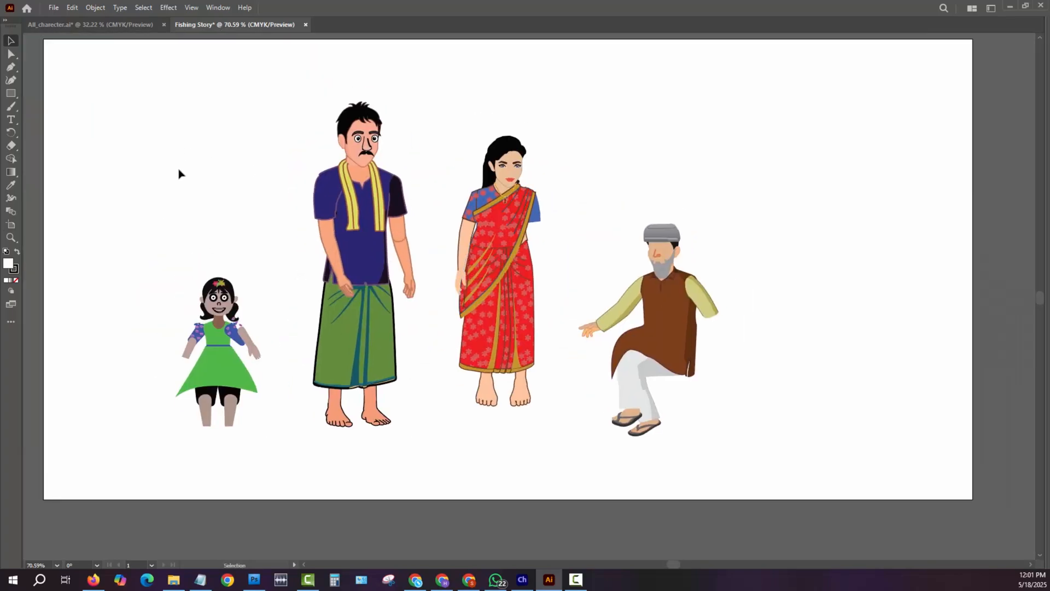
drag(164, 145, 722, 459)
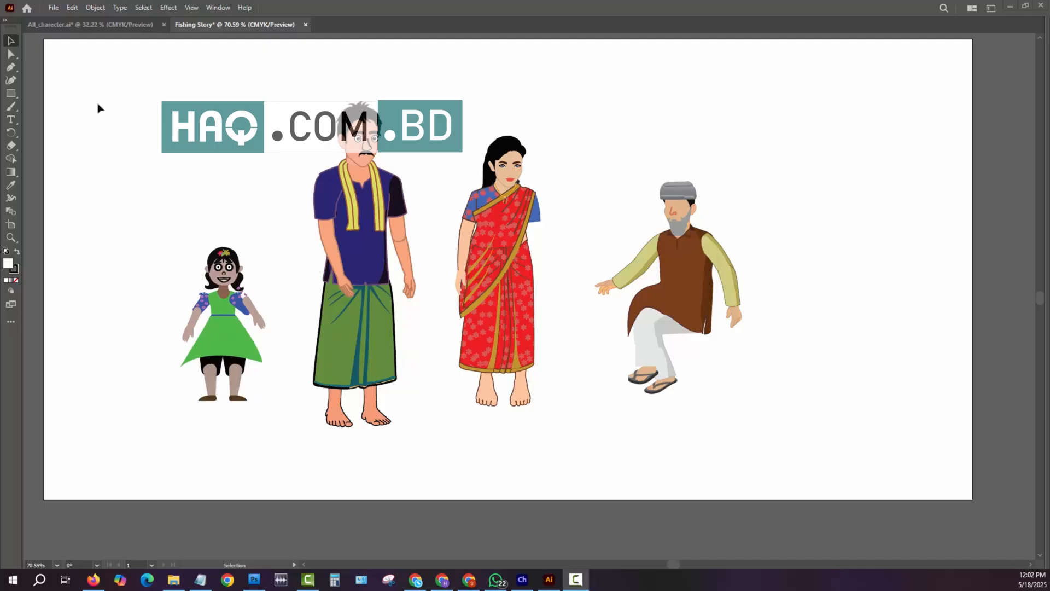
drag(119, 92, 765, 449)
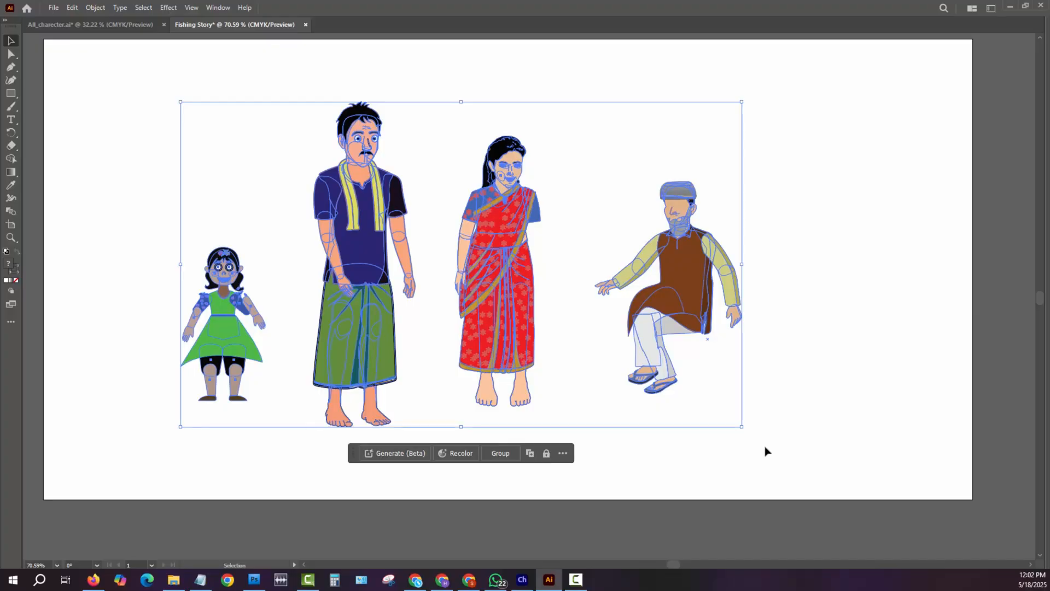
key(ctrl+minus)
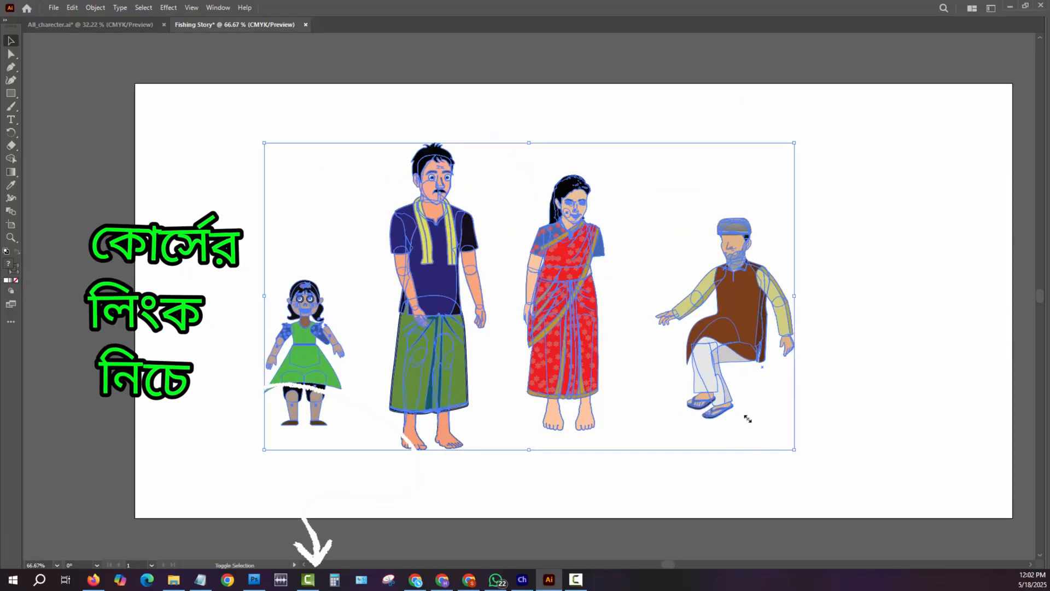
- Scale the four selected characters down together and move them into the artboard's upper-left area
drag(794, 449, 652, 367)
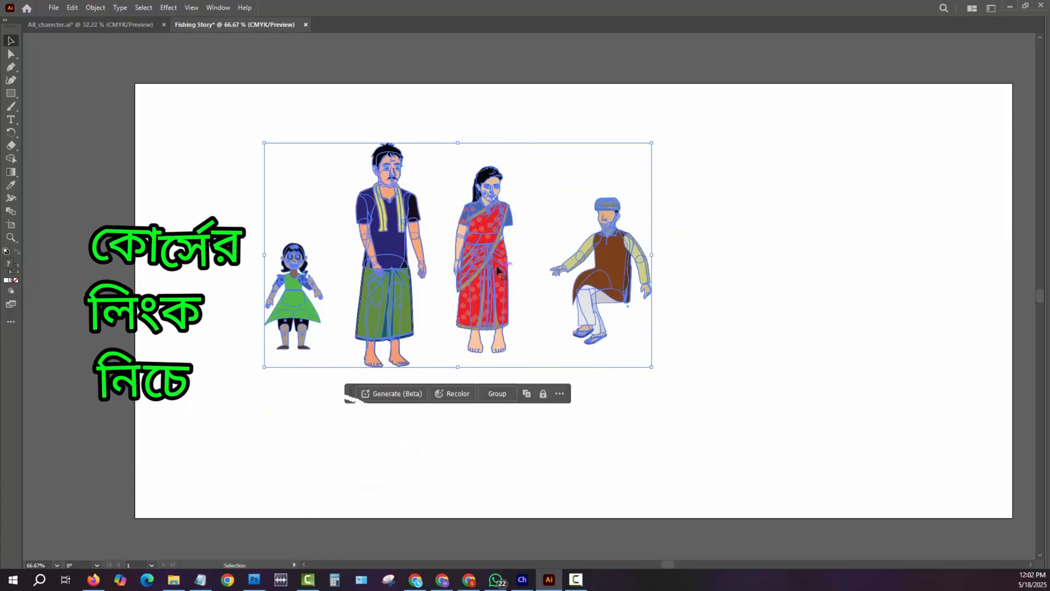
drag(498, 270, 415, 223)
click(773, 355)
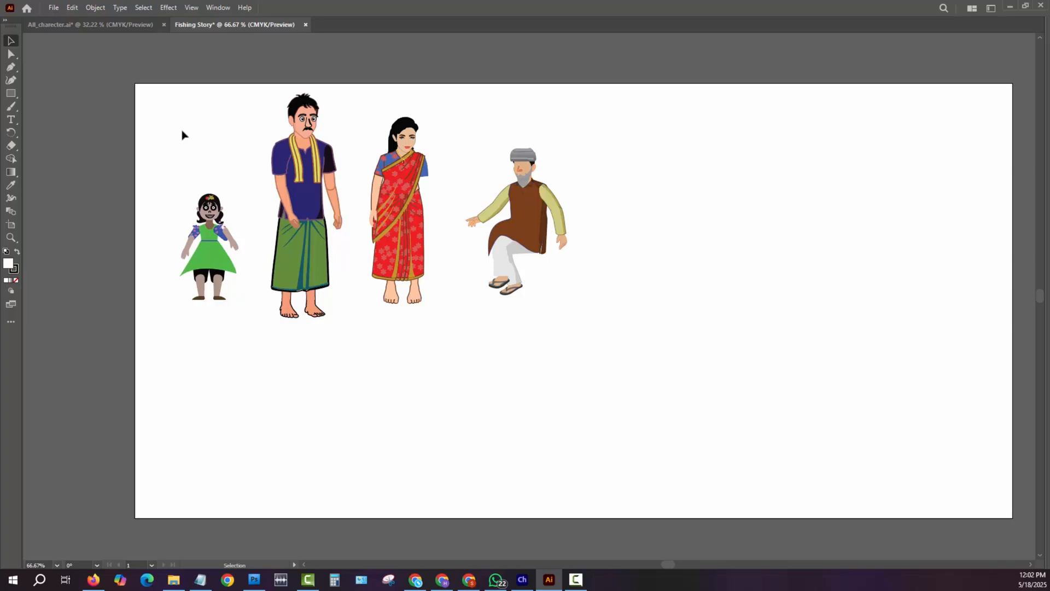
drag(177, 101, 617, 328)
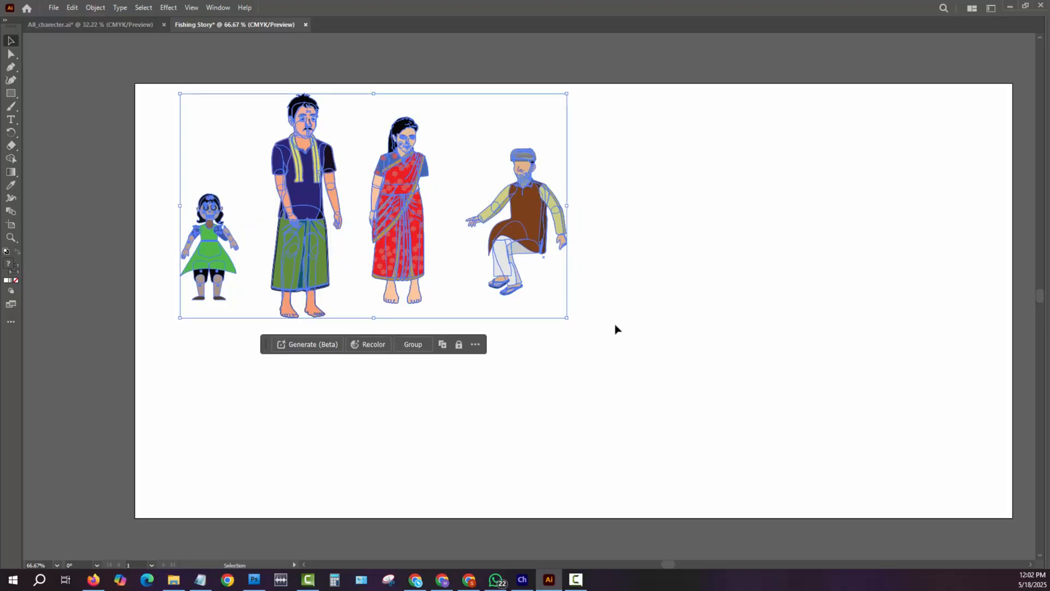
click(616, 328)
click(304, 255)
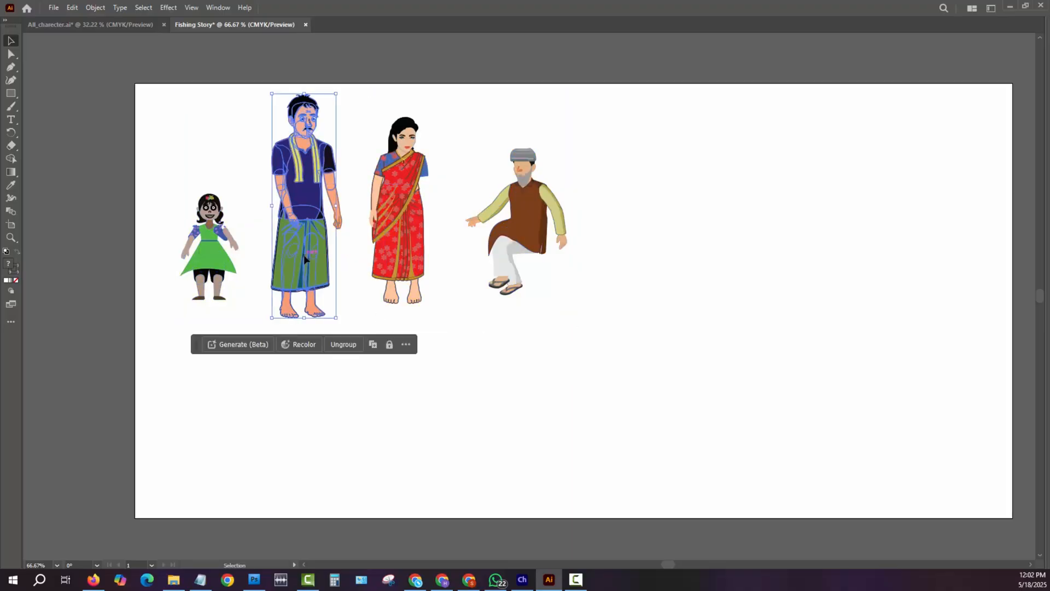
click(409, 271)
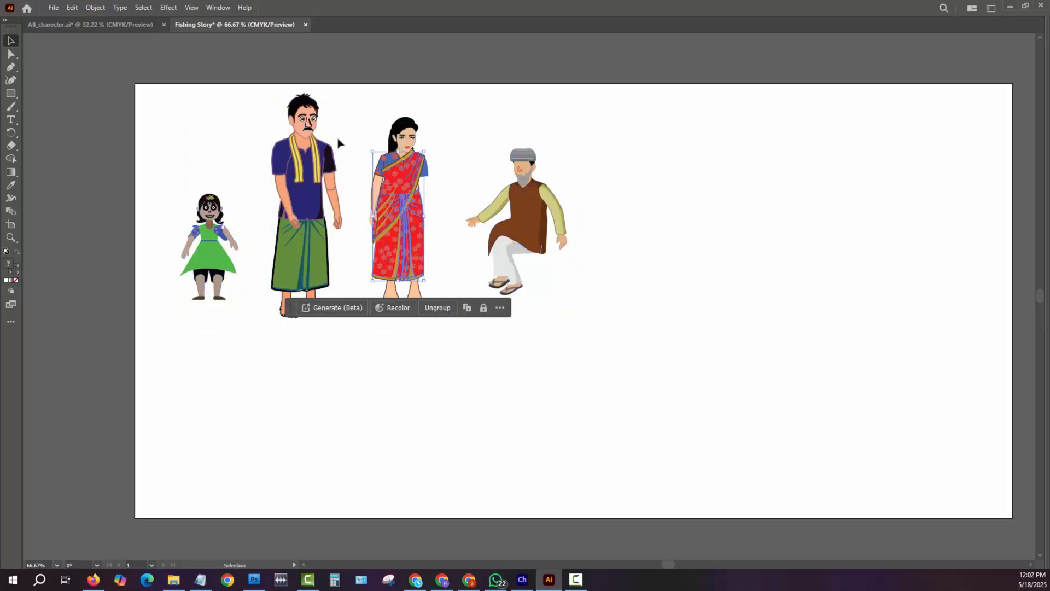
drag(193, 112, 625, 301)
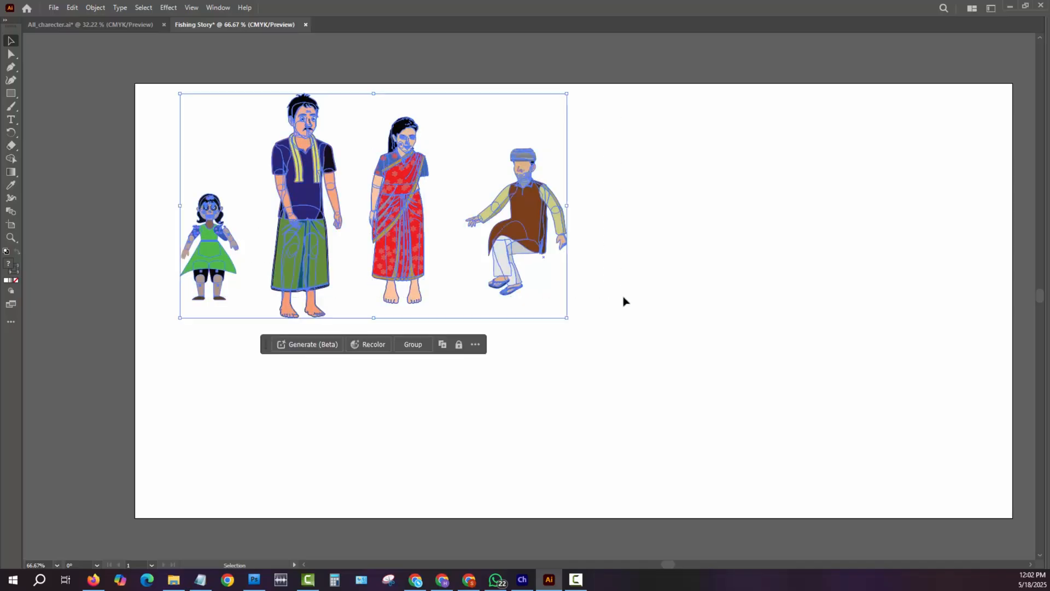
click(633, 335)
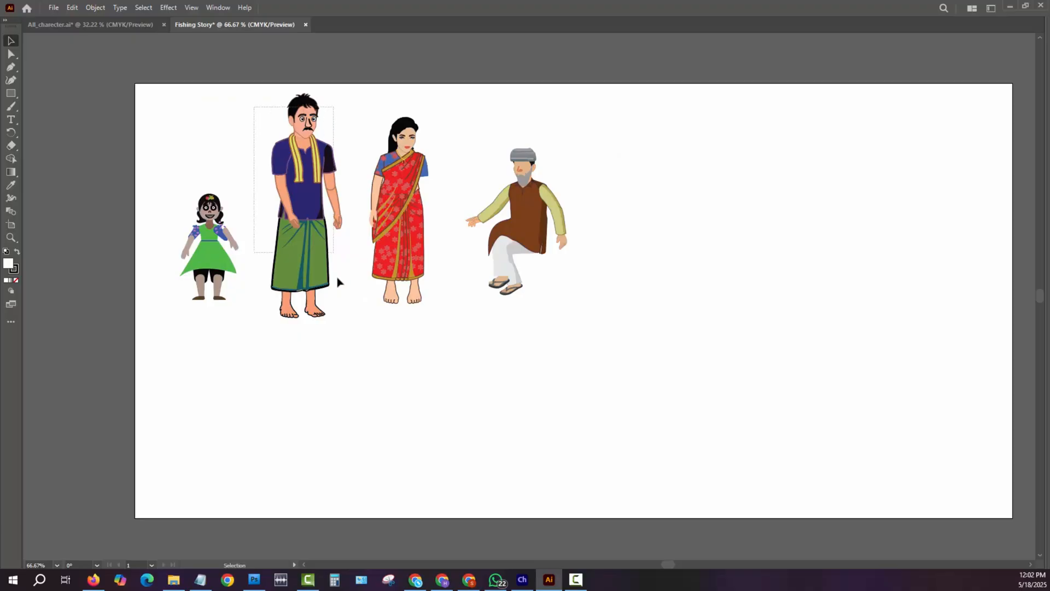
- Duplicate the man in the blue shirt and lungi into the empty area on the artboard's right side
click(335, 300)
drag(312, 249, 733, 358)
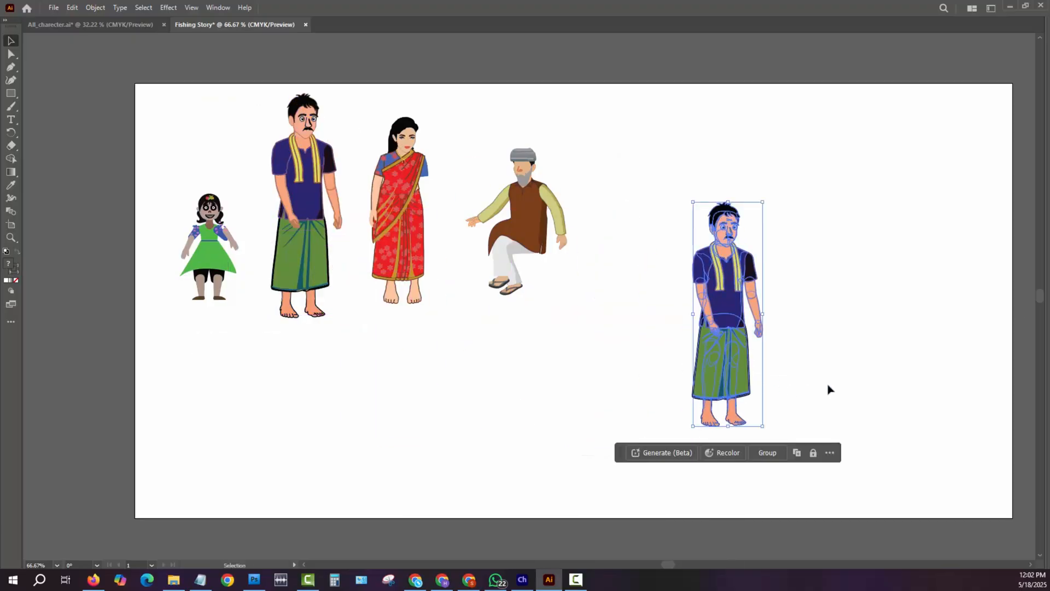
click(869, 298)
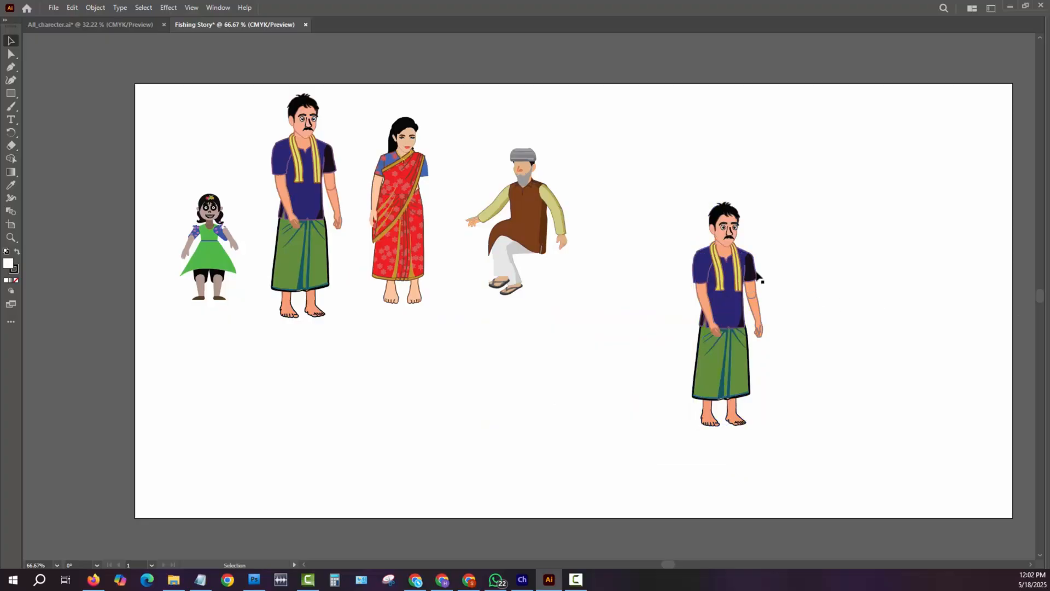
- Ungroup the duplicated man in the lungi so that his arm can be selected separately
key(z)
drag(725, 263, 891, 412)
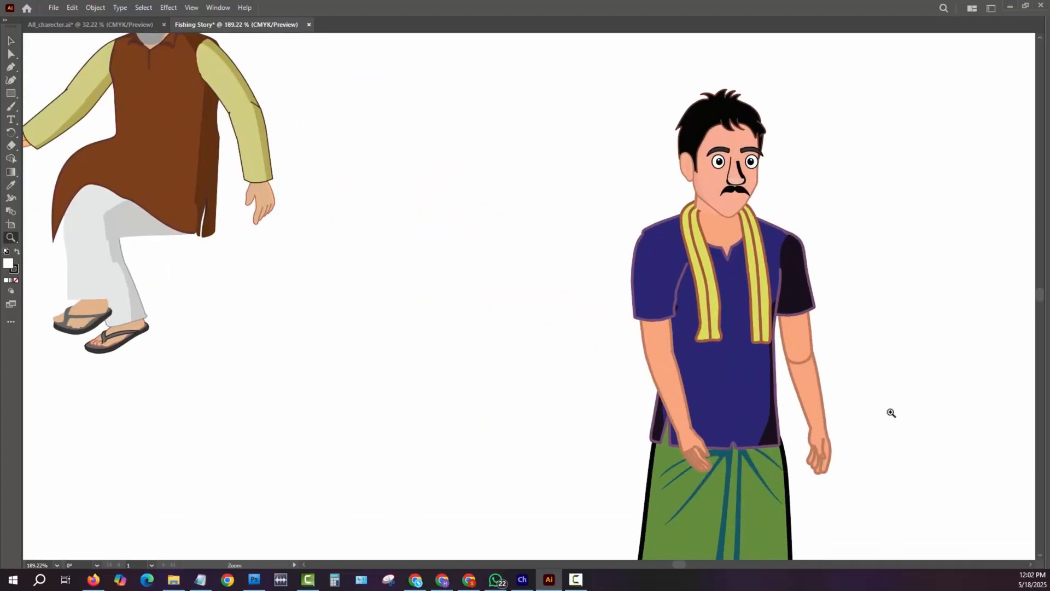
key(v)
click(722, 113)
click(872, 129)
click(787, 251)
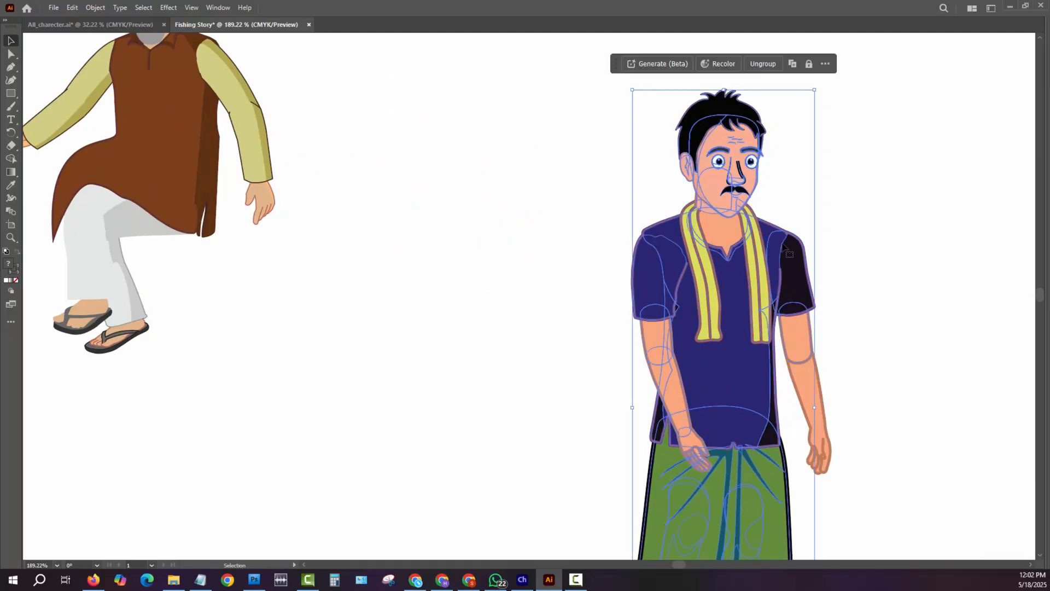
key(ctrl+1)
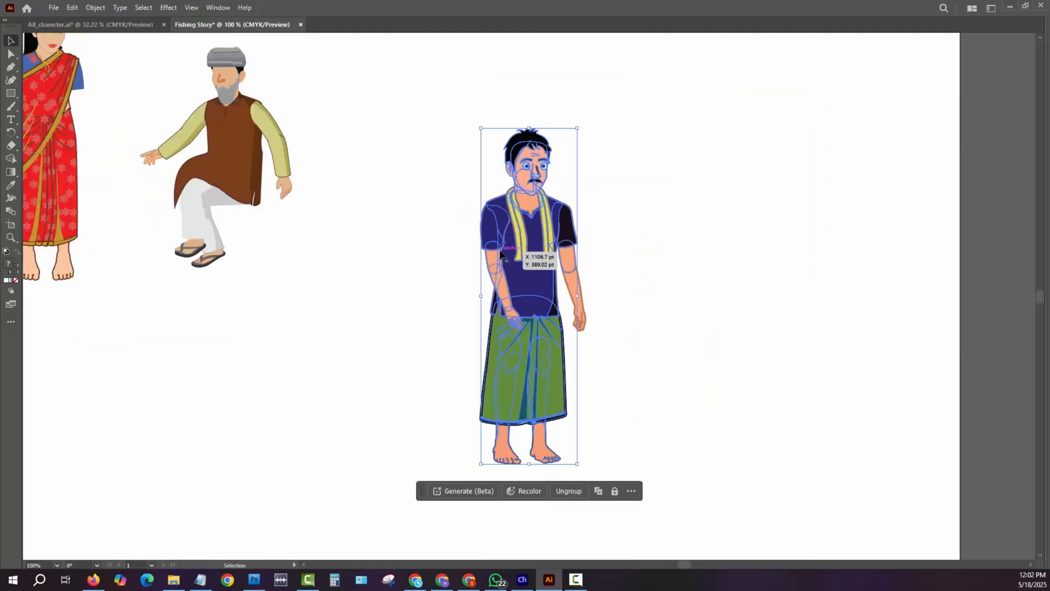
right_click(499, 254)
click(554, 392)
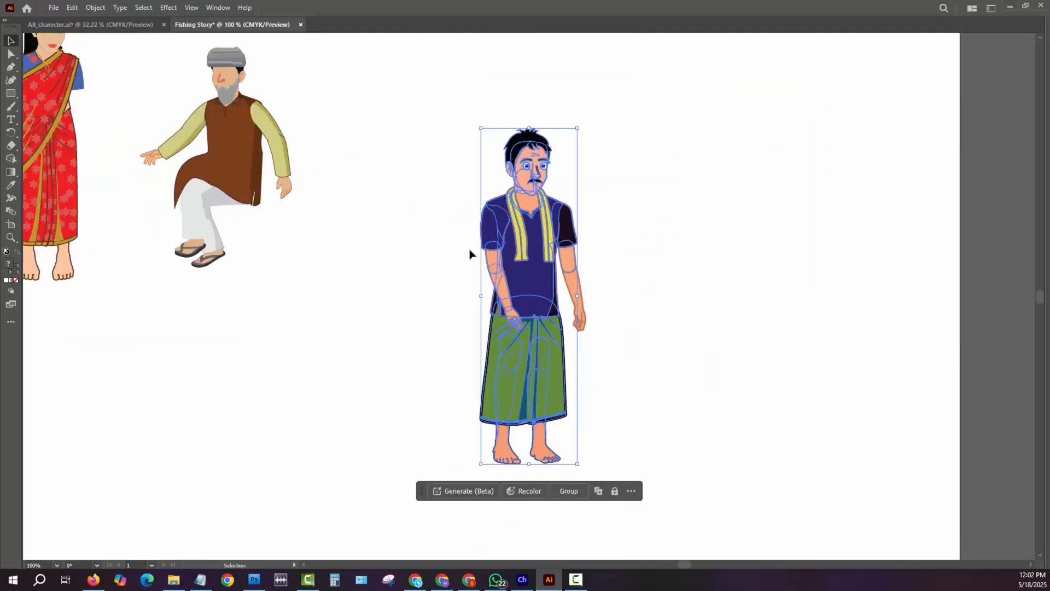
click(442, 239)
click(491, 242)
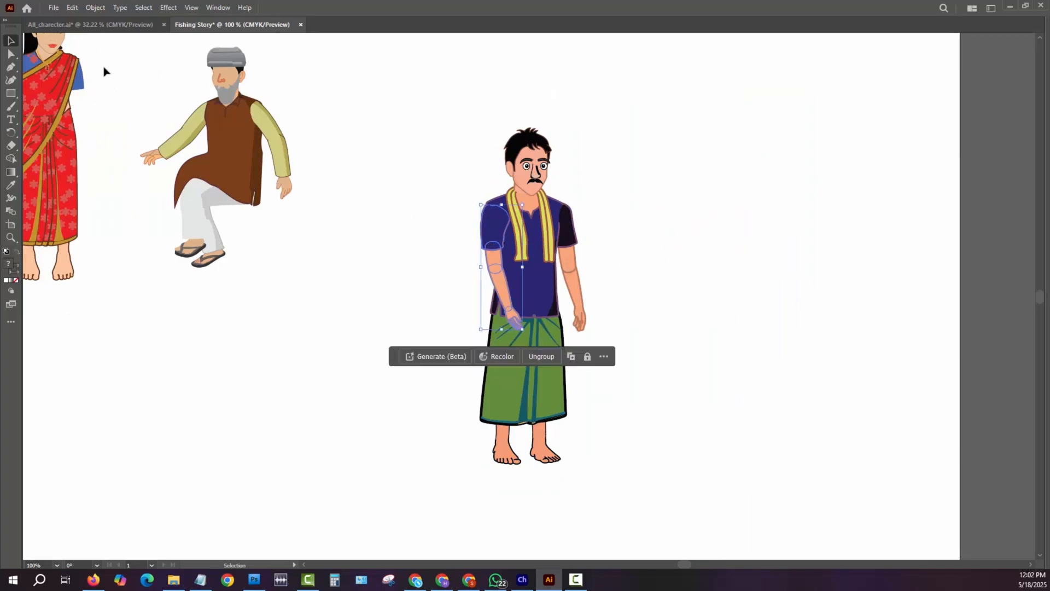
click(98, 25)
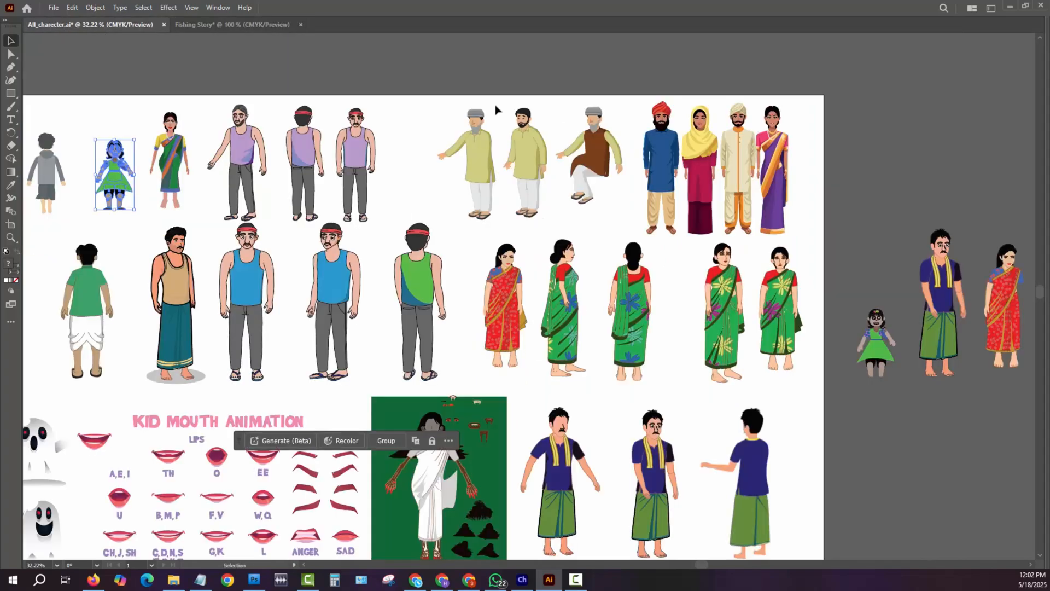
click(225, 28)
click(540, 225)
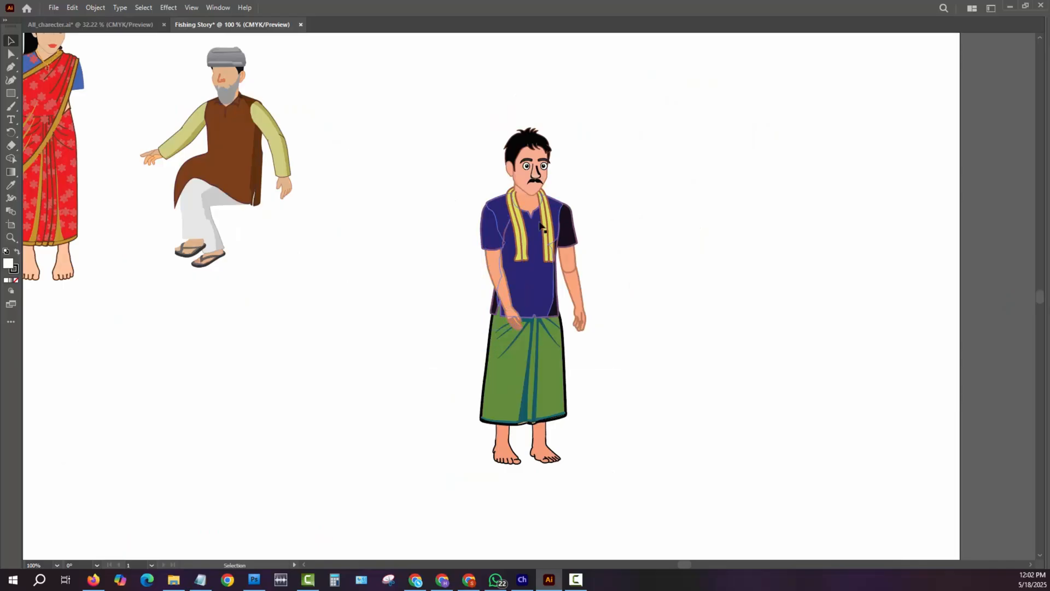
click(488, 223)
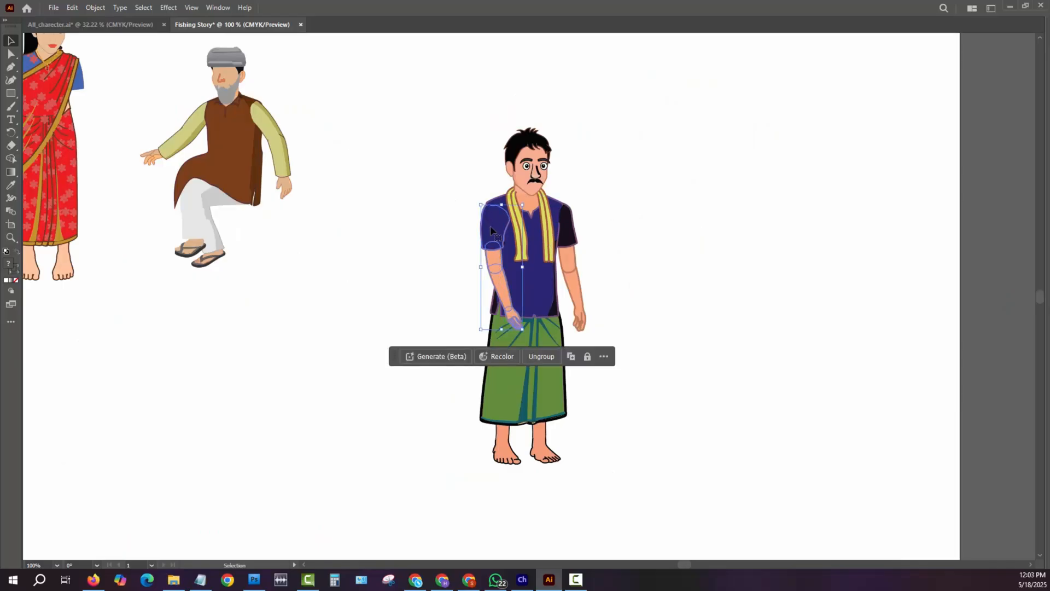
drag(504, 233, 533, 236)
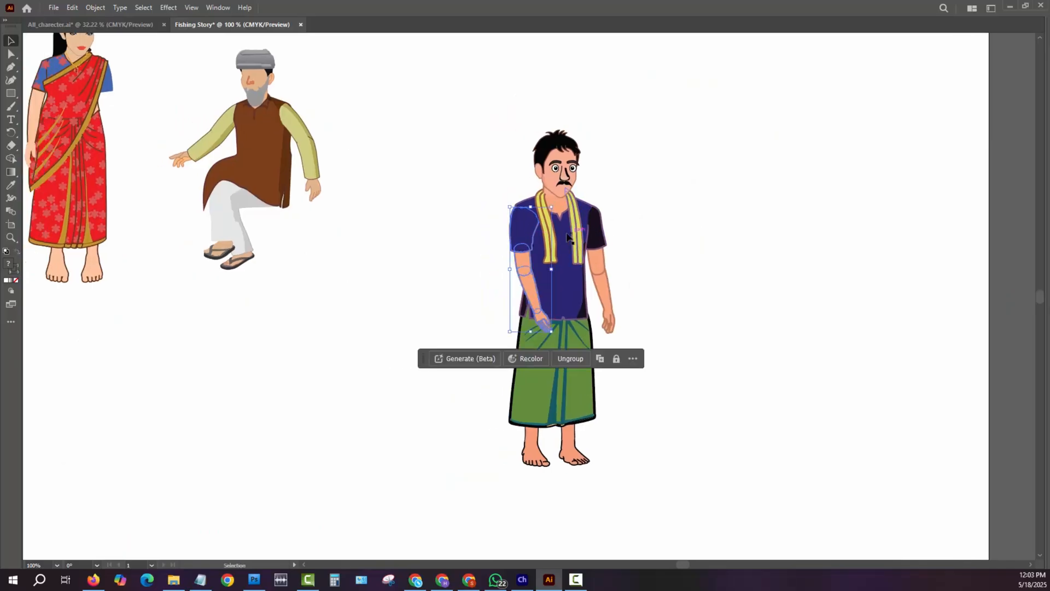
click(675, 278)
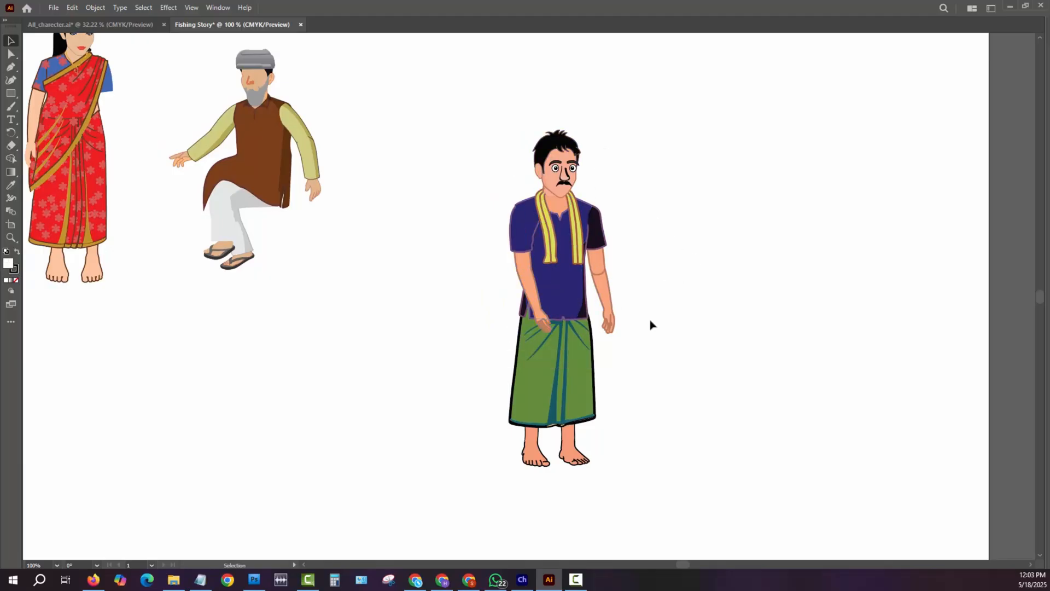
- Try to move the green lungi away from the duplicated man's legs, and undo the move
click(541, 391)
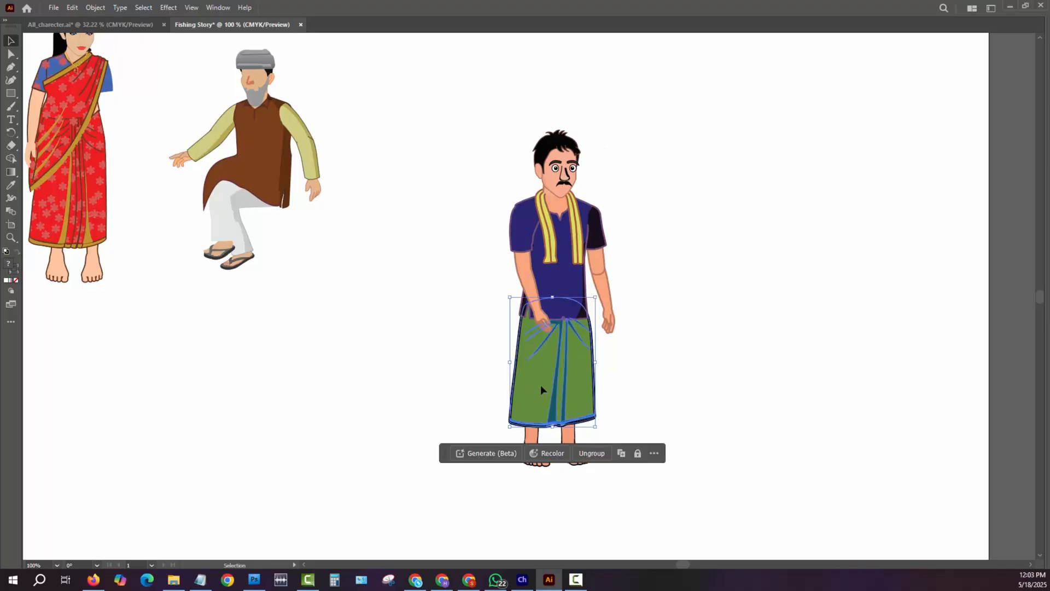
drag(541, 385, 464, 379)
key(ctrl+z)
click(498, 382)
key(a)
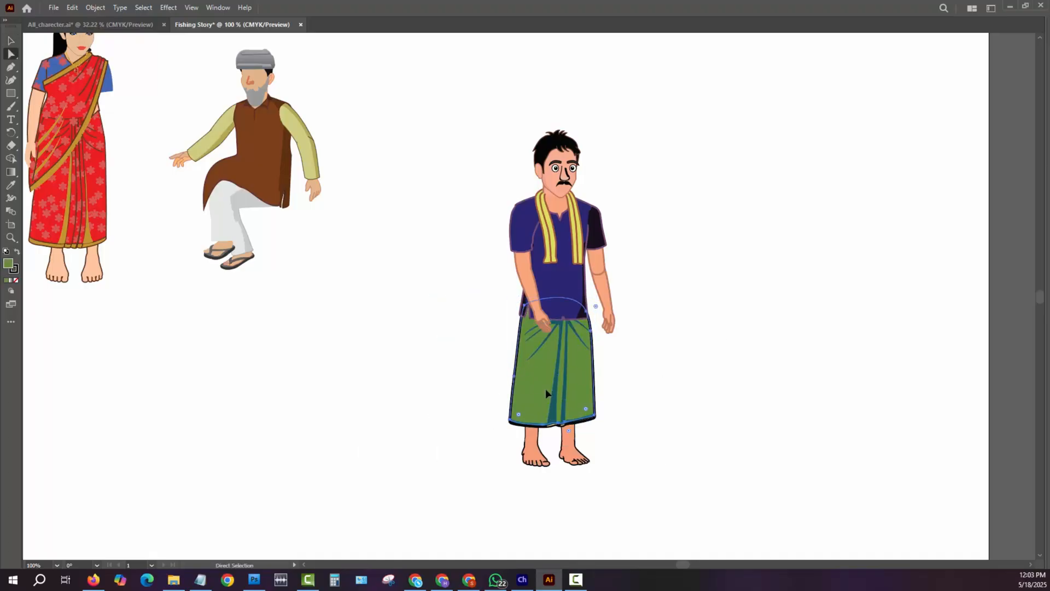
key(v)
click(547, 389)
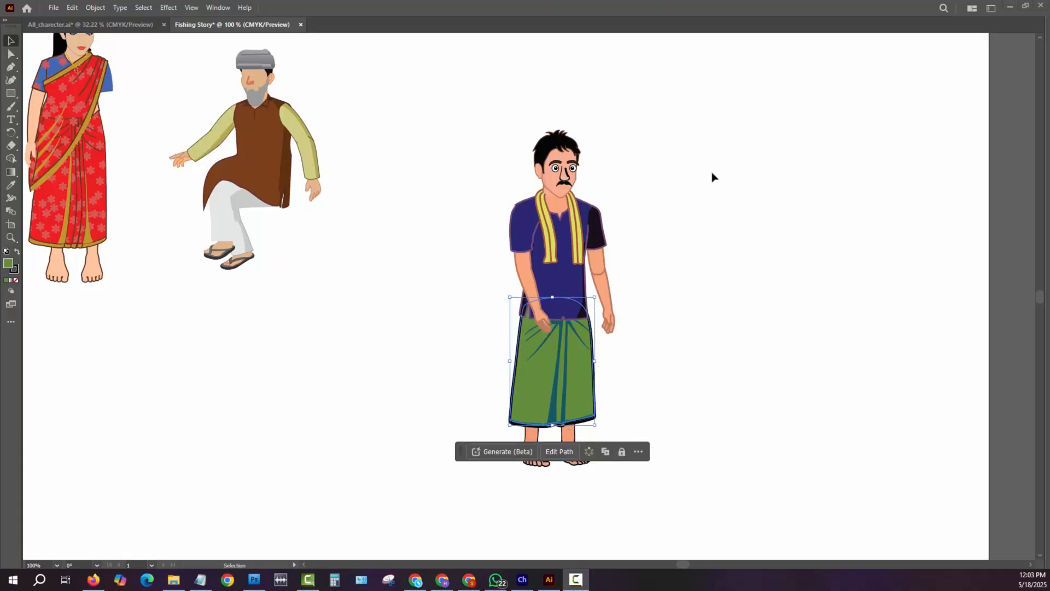
- Copy the front-facing man in the blue tank top from the All_charecter document and paste him into Fishing Story
click(109, 24)
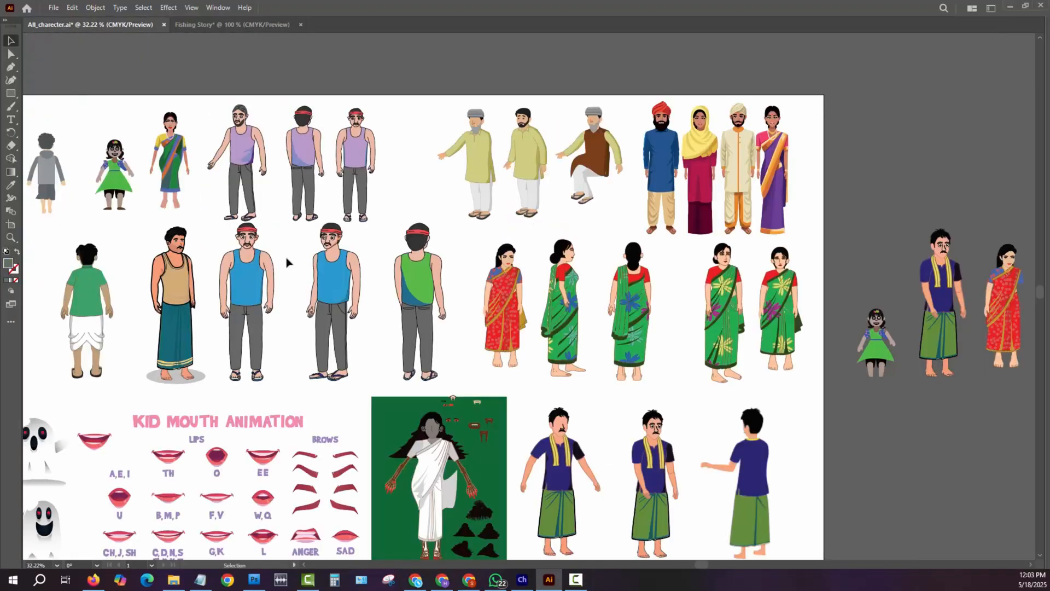
click(257, 301)
key(a)
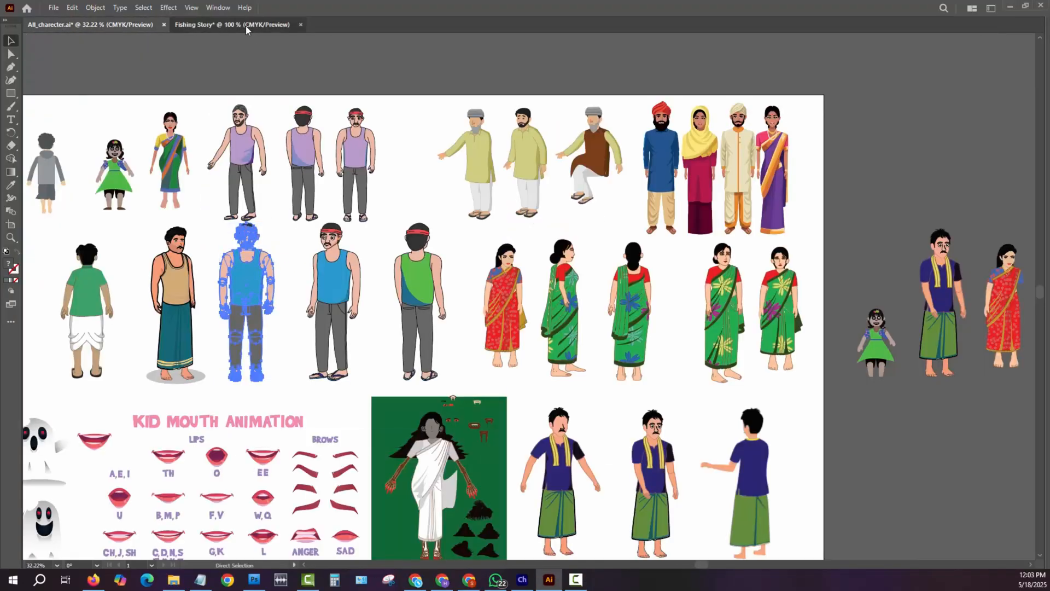
click(246, 26)
drag(642, 299, 481, 300)
key(ctrl+v)
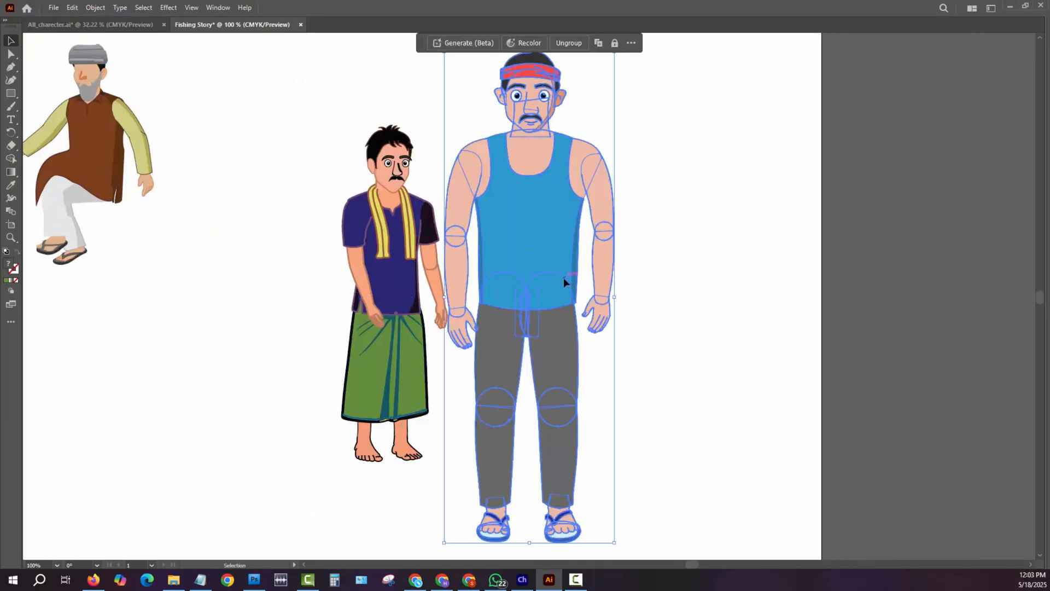
- Scale the pasted tank-top man down to the height of the man in the lungi and place him to the right
drag(563, 282, 769, 200)
drag(820, 475, 539, 466)
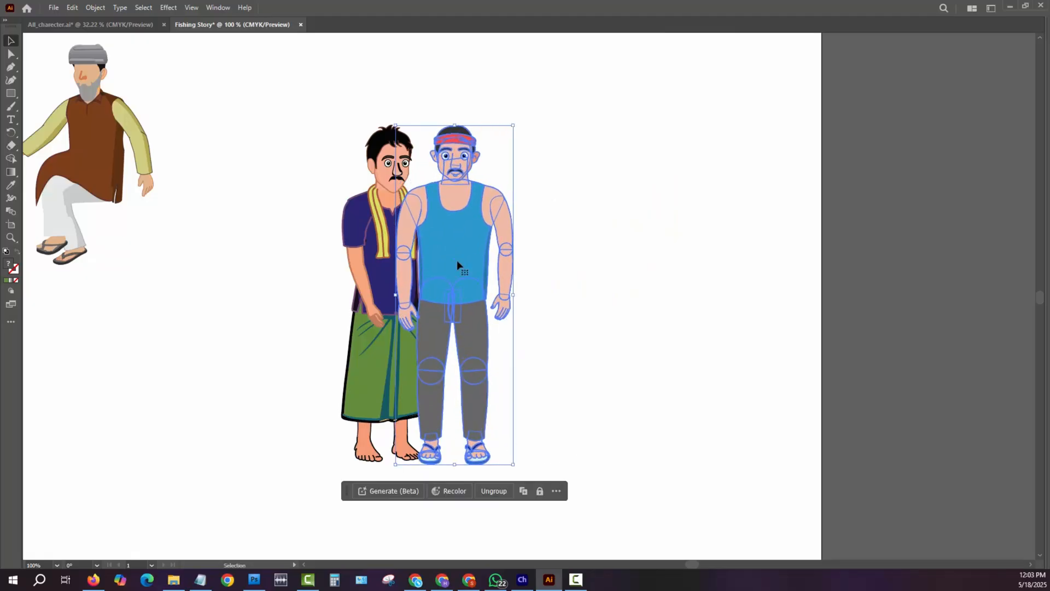
drag(457, 261, 654, 271)
- Ungroup the tank-top man and duplicate his gray trouser leg and fly pieces into the gap between the two men
right_click(659, 305)
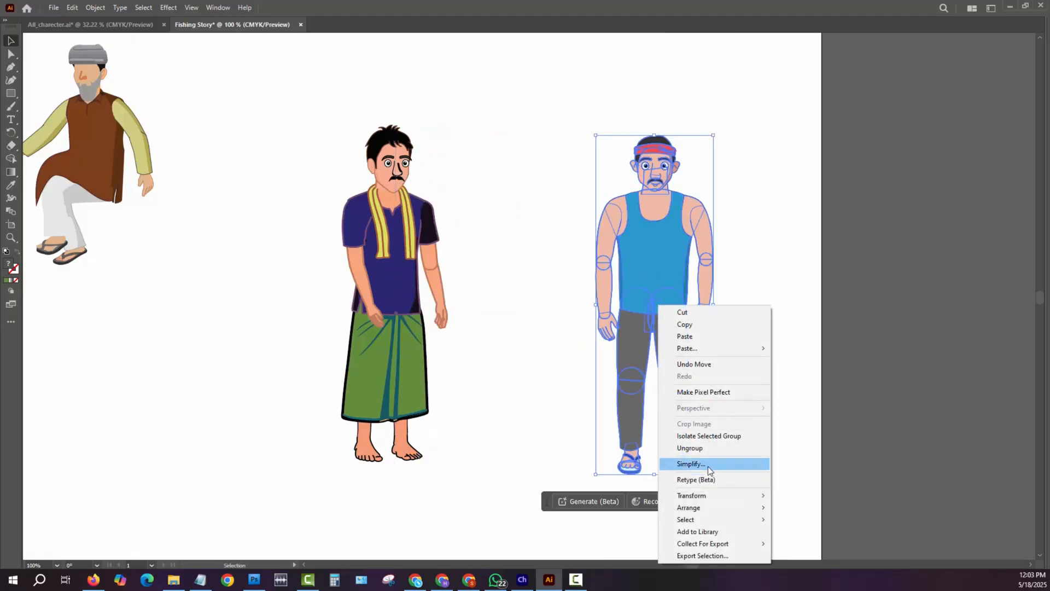
click(711, 447)
click(563, 357)
click(639, 345)
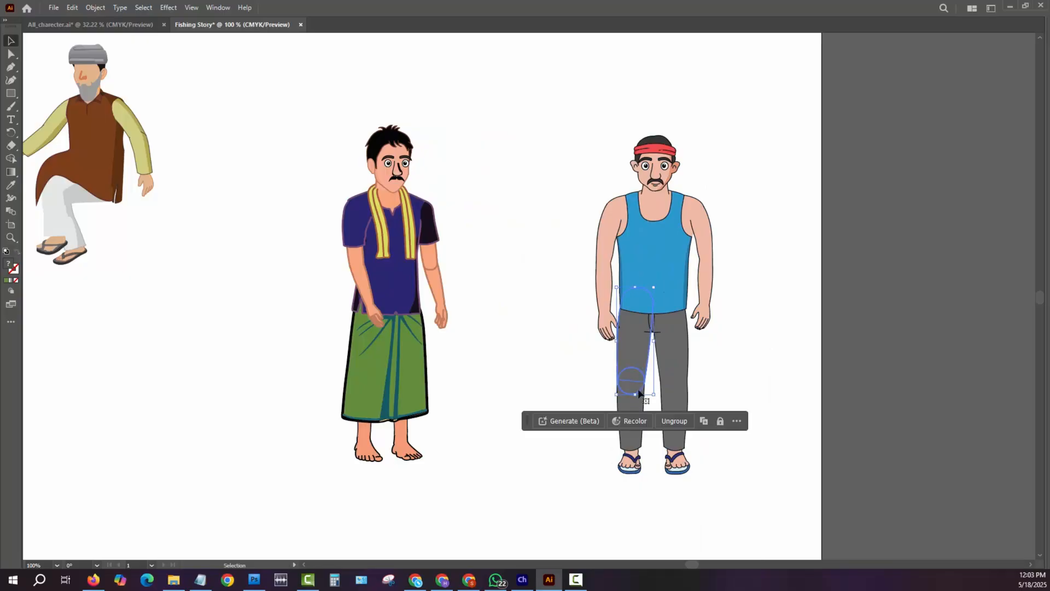
shift+click(631, 402)
shift+click(675, 383)
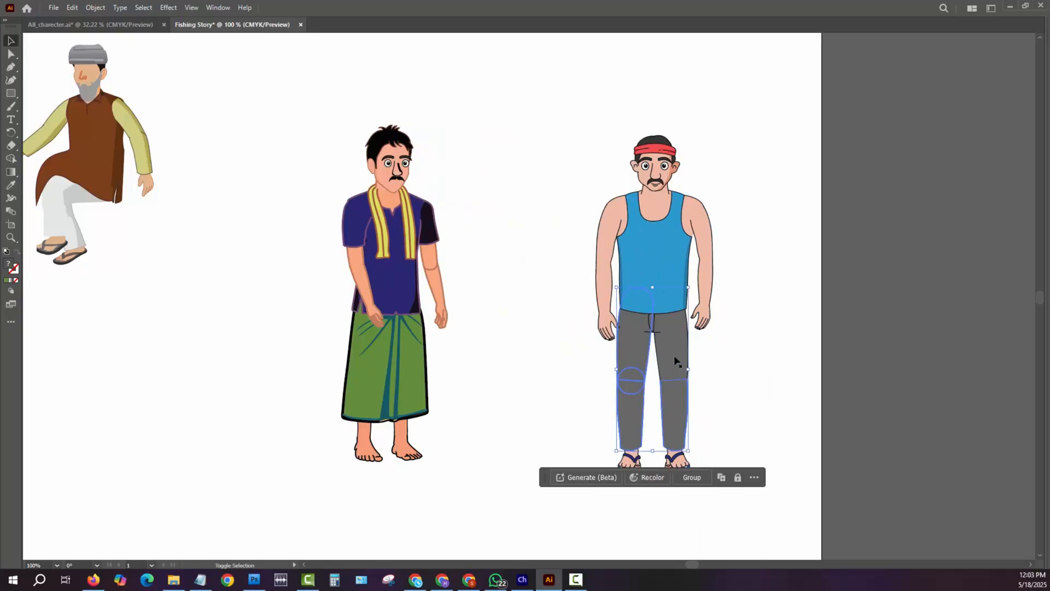
shift+click(673, 344)
drag(672, 337, 544, 343)
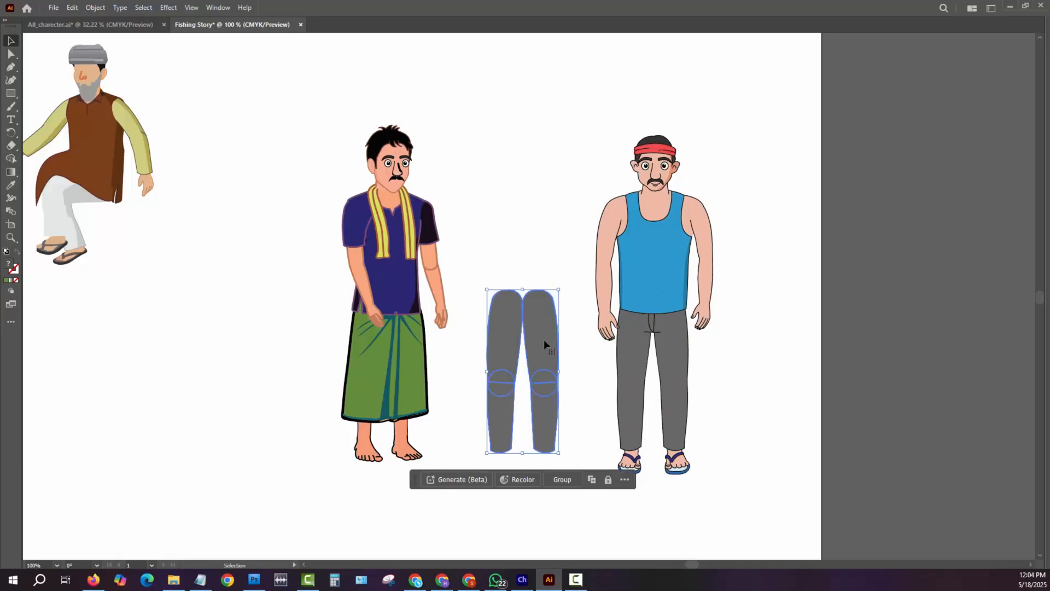
key(ctrl+z)
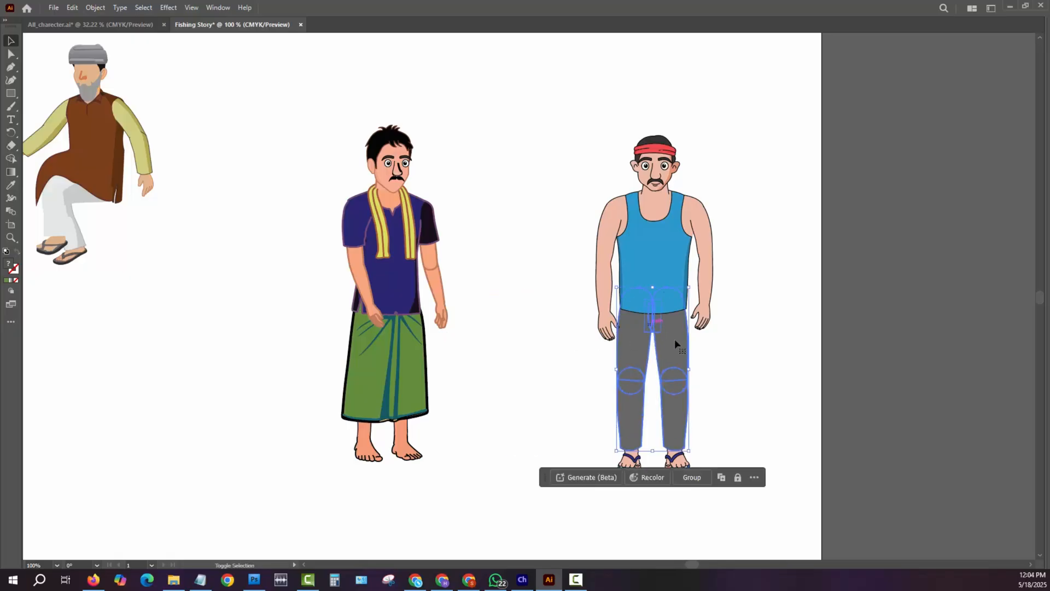
drag(674, 339, 553, 338)
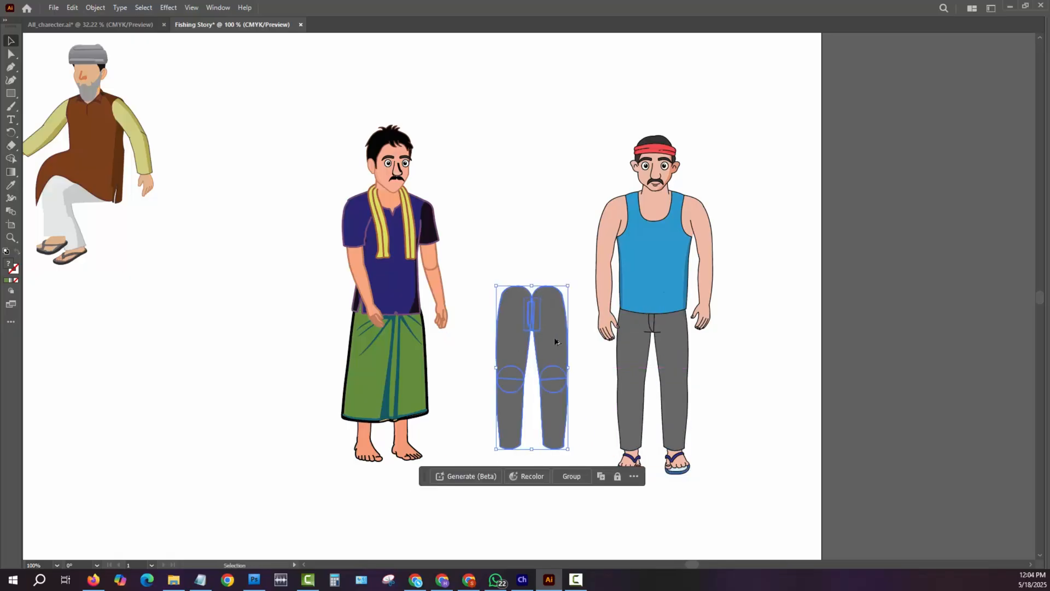
- Move the green lungi off the duplicated man into the empty space on his left
click(399, 372)
drag(399, 366, 228, 367)
- Group the duplicated gray trouser pieces and place them over the bare legs of the man in the blue shirt
click(554, 373)
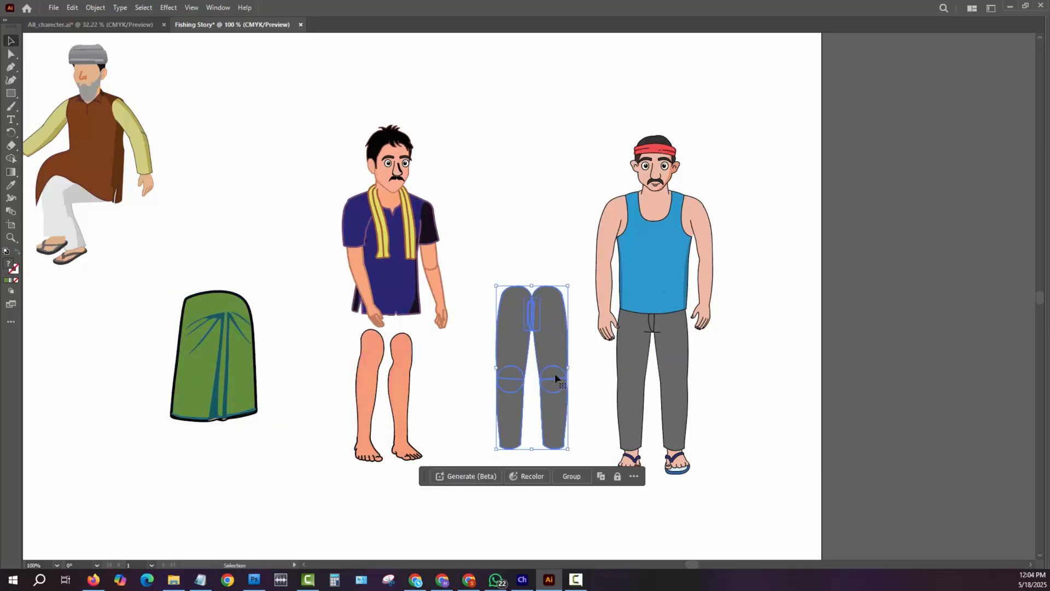
right_click(556, 340)
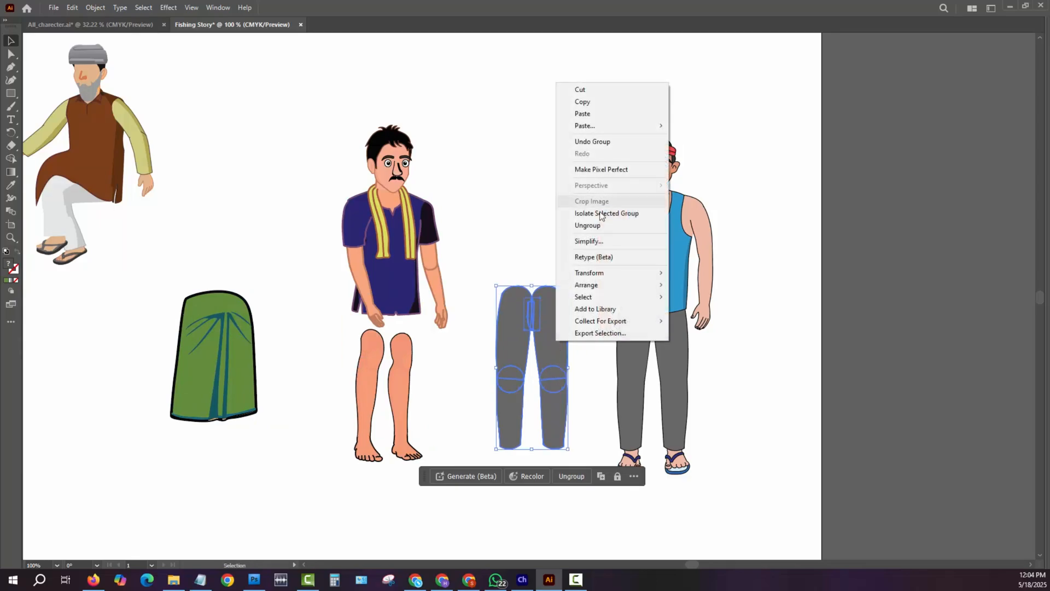
click(498, 342)
drag(499, 343, 377, 350)
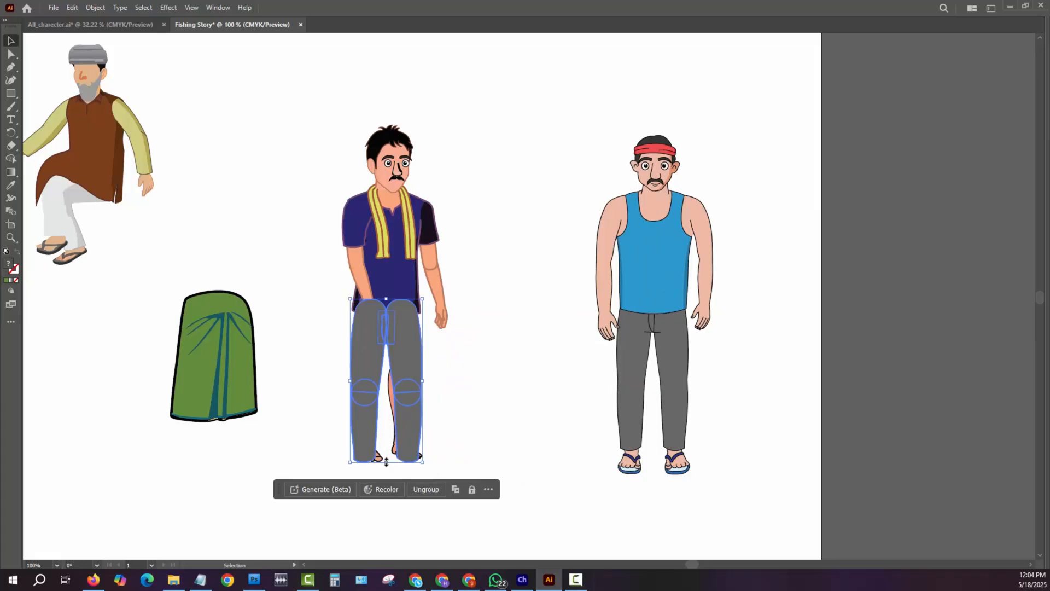
- Shorten the gray trouser group and ungroup it in the gap beside the man's bare legs
drag(386, 462, 386, 442)
drag(350, 371, 490, 392)
click(550, 363)
click(505, 418)
right_click(504, 398)
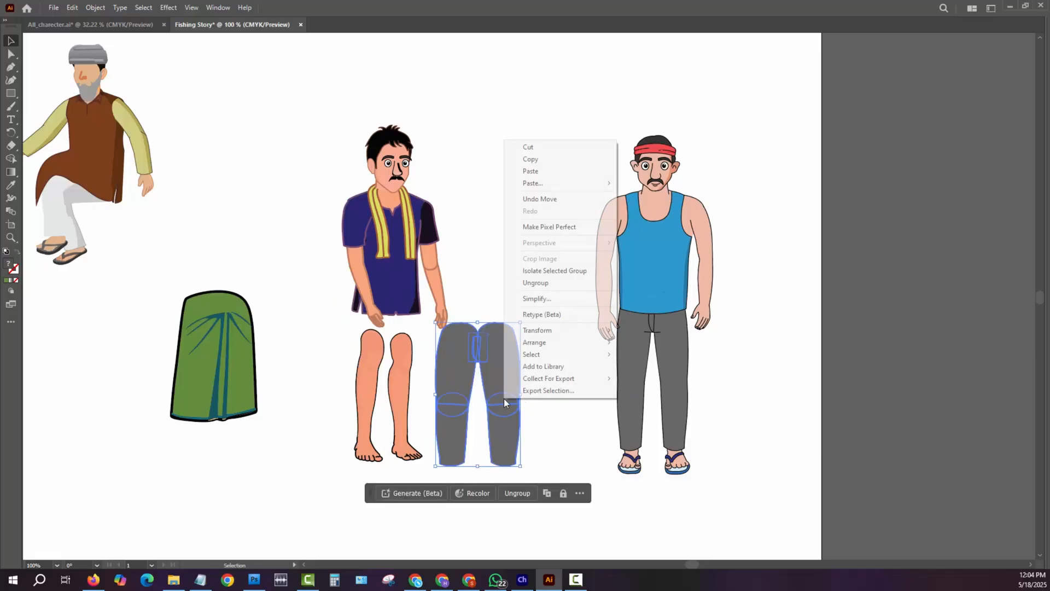
click(556, 283)
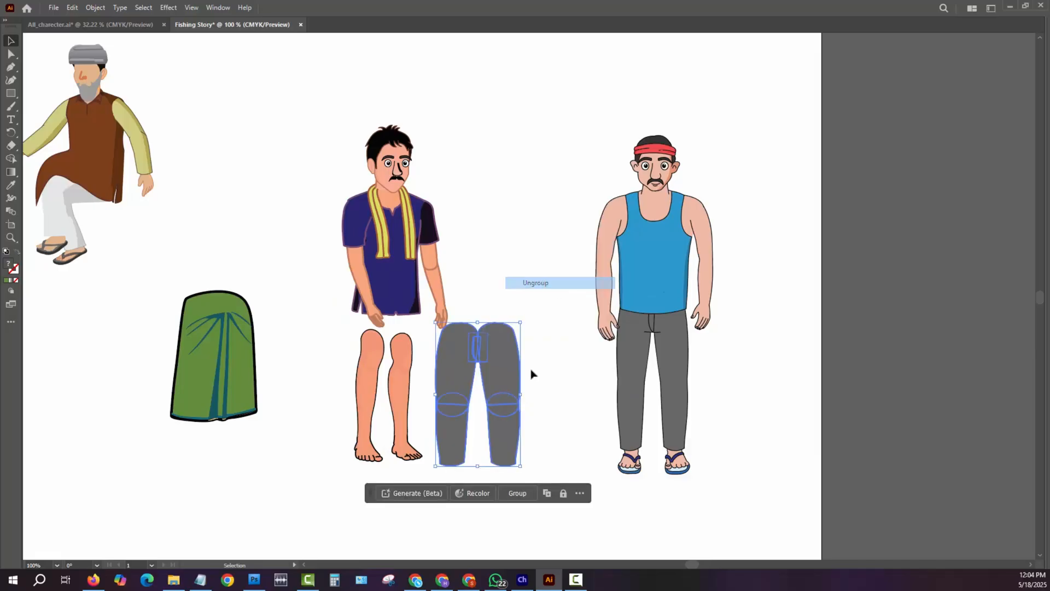
- Try widening the ungrouped trouser pieces and moving the upper ones onto the man in the blue shirt
click(497, 431)
drag(526, 394, 493, 391)
click(457, 411)
drag(540, 322, 581, 230)
drag(478, 361, 407, 354)
click(485, 338)
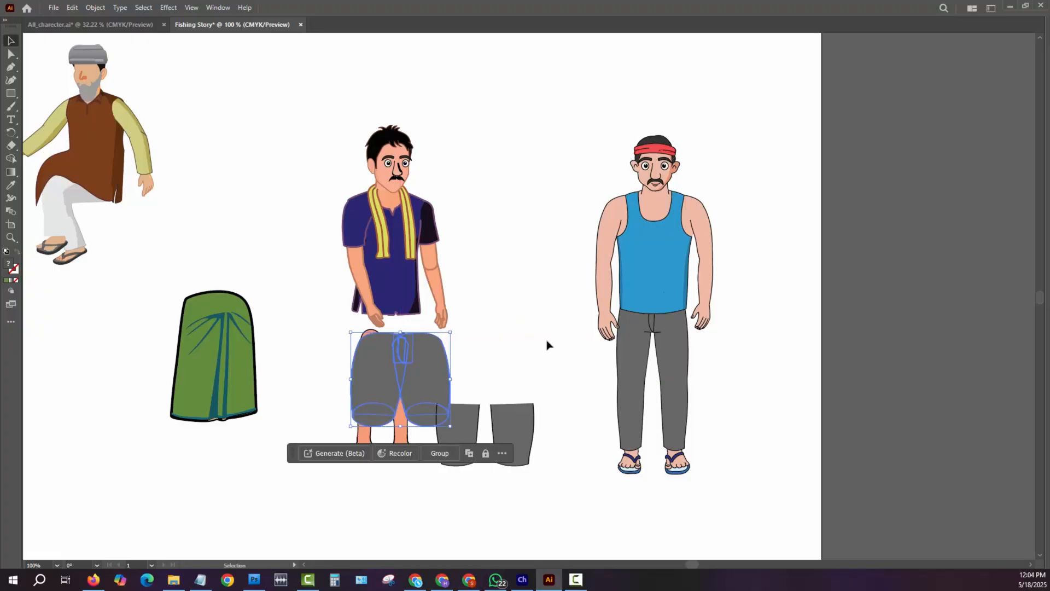
key(ctrl+z)
- Place all the gray trouser pieces over the man's bare legs and resize them to span from shirt hem to ankles
key(a)
key(v)
drag(480, 341, 398, 329)
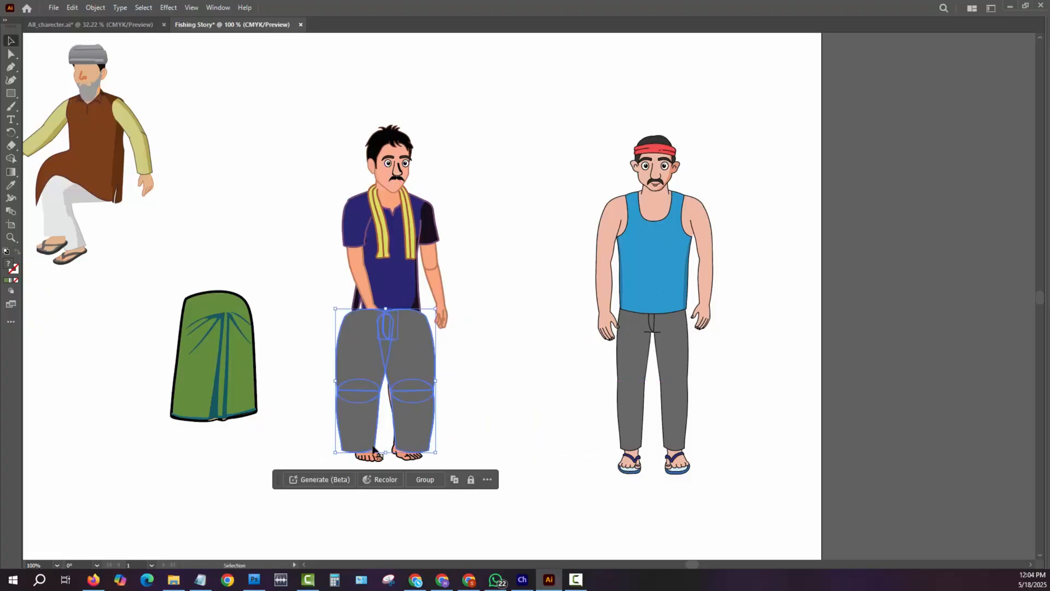
drag(339, 380, 344, 379)
drag(438, 381, 423, 383)
drag(386, 453, 382, 441)
drag(365, 356, 365, 352)
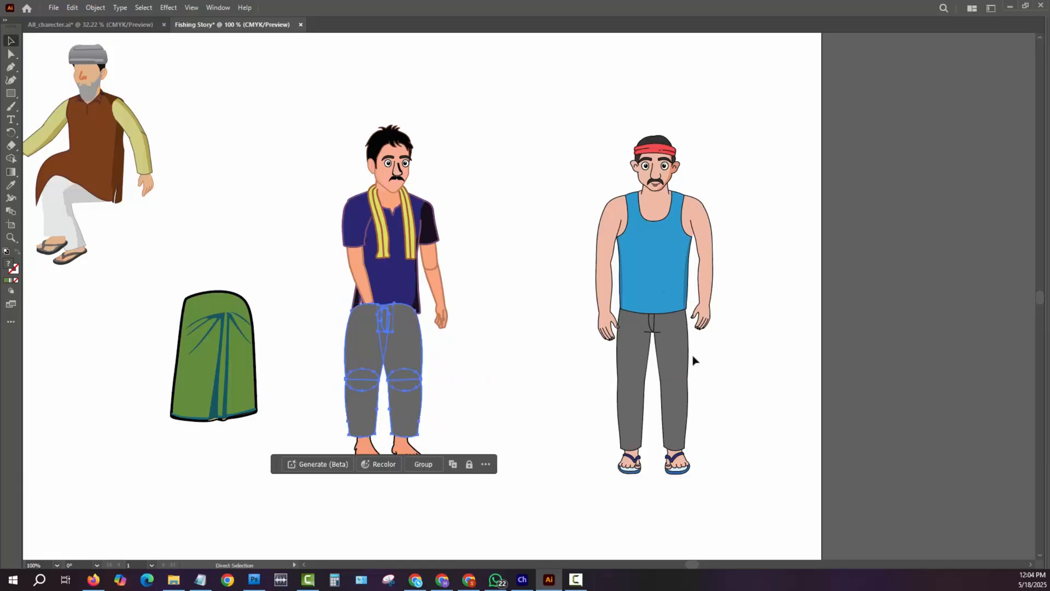
- Try sending the gray trouser pieces behind the rest of the man
right_click(366, 343)
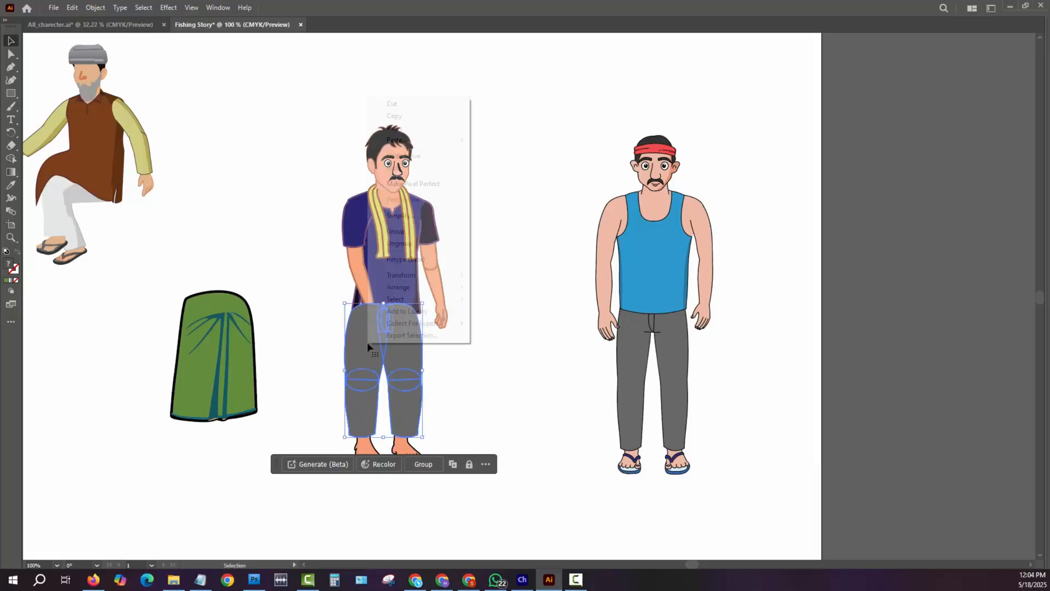
mouse_move(429, 286)
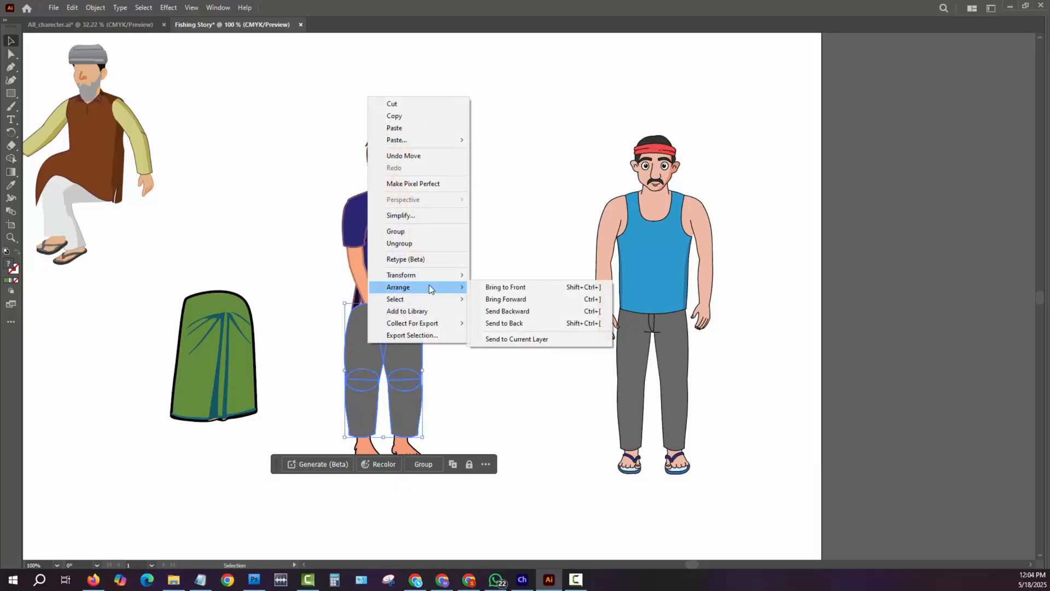
click(540, 323)
key(a)
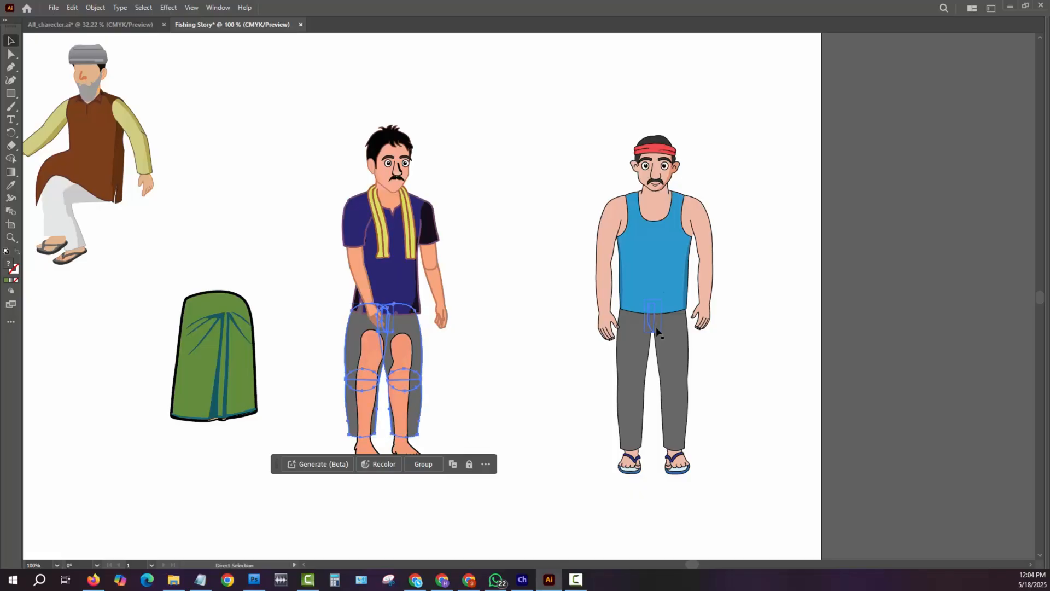
key(ctrl+shift+])
- Bring the man's bent arm and the navy shirt with the yellow scarf in front of the trousers
click(359, 225)
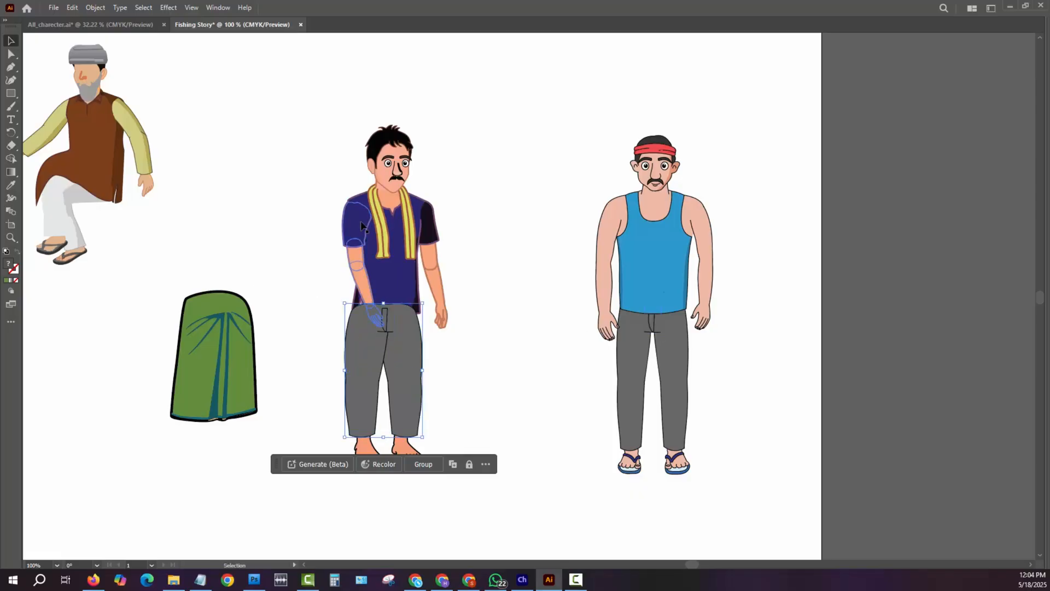
key(ctrl+shift+])
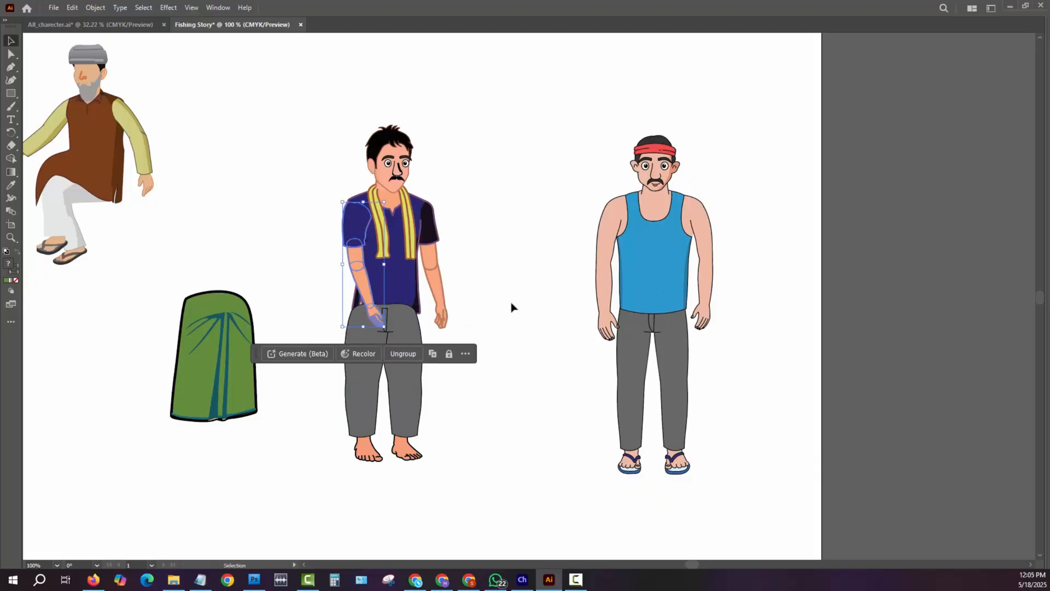
click(511, 306)
click(395, 281)
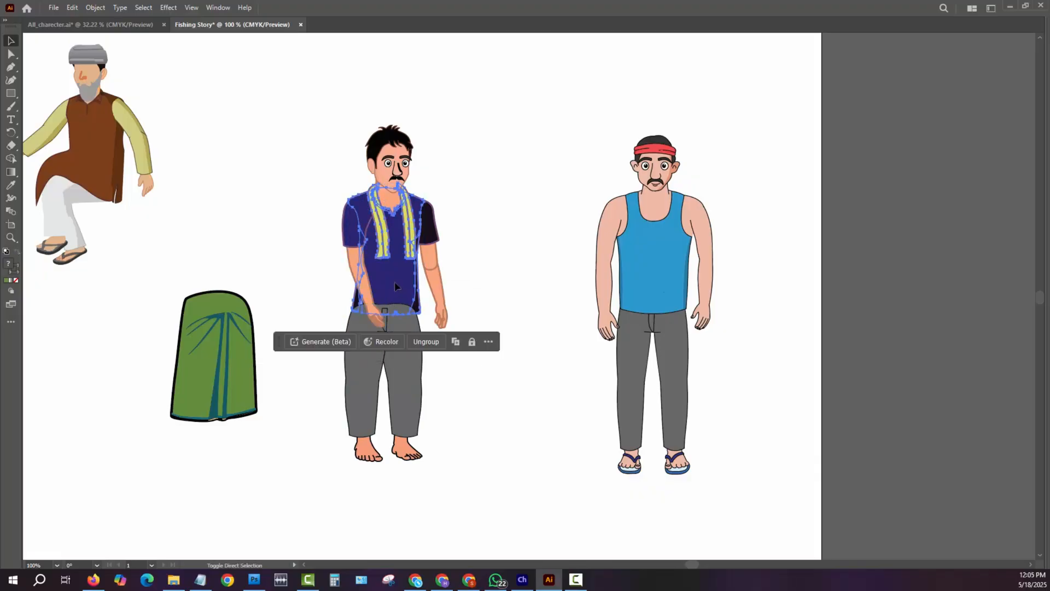
shift+click(346, 225)
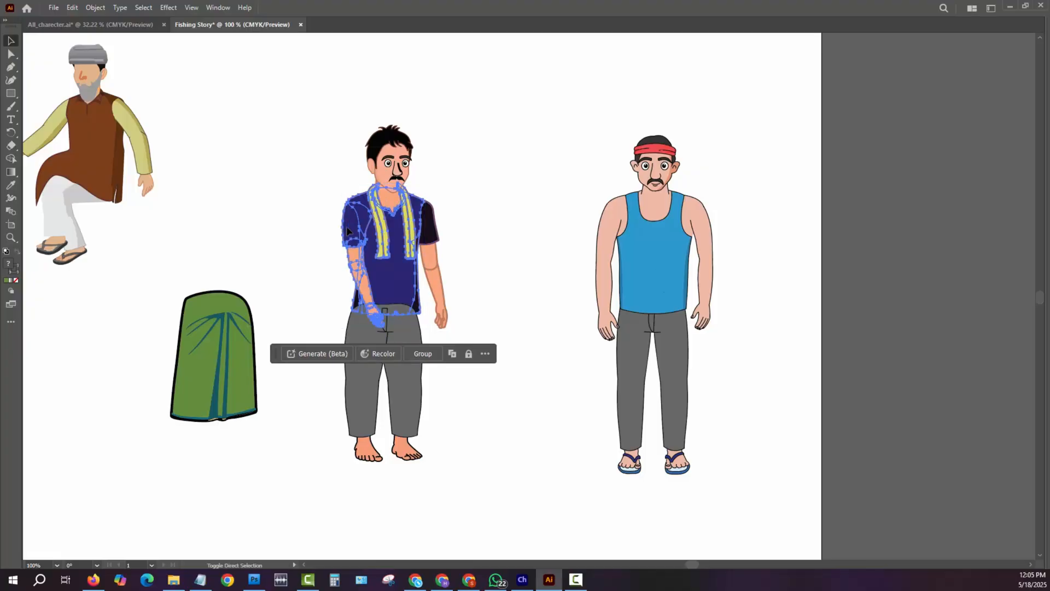
click(499, 298)
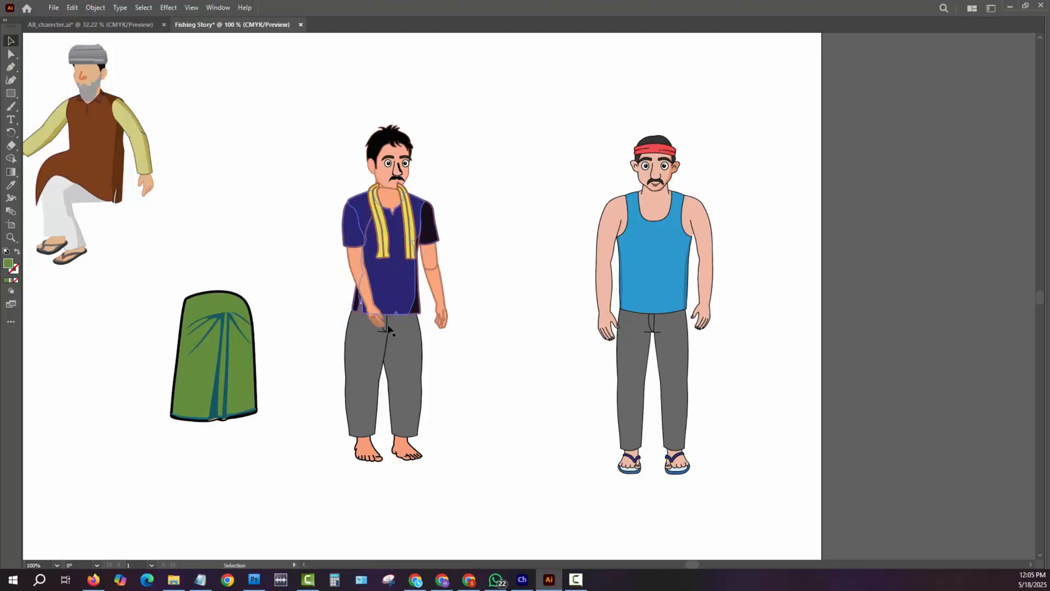
- Select all the trouser pieces together and nudge them slightly up and toward the straight arm to align under the shirt
drag(405, 344, 408, 340)
key(ctrl+z)
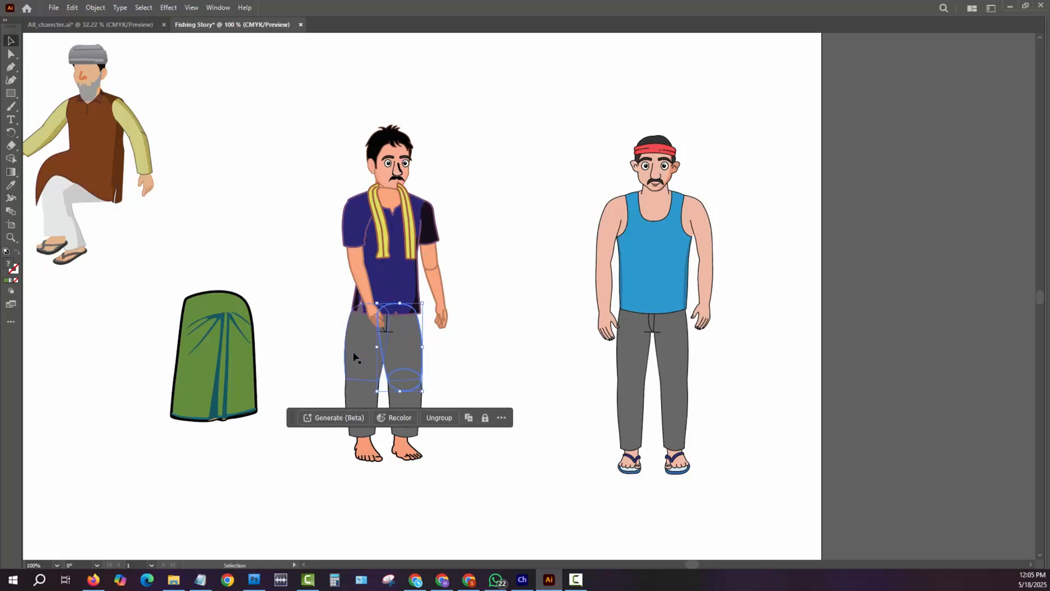
shift+click(355, 359)
shift+click(362, 401)
shift+click(411, 403)
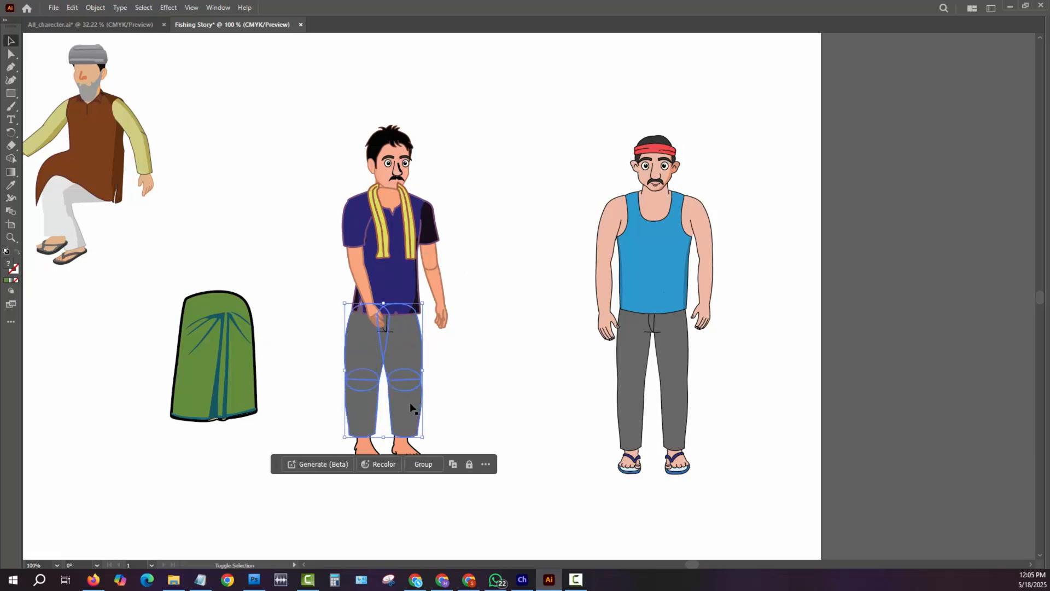
drag(406, 349, 409, 349)
- Shift the bare leg on the straight-arm side outward so its foot lines up under the trouser cuff
click(414, 449)
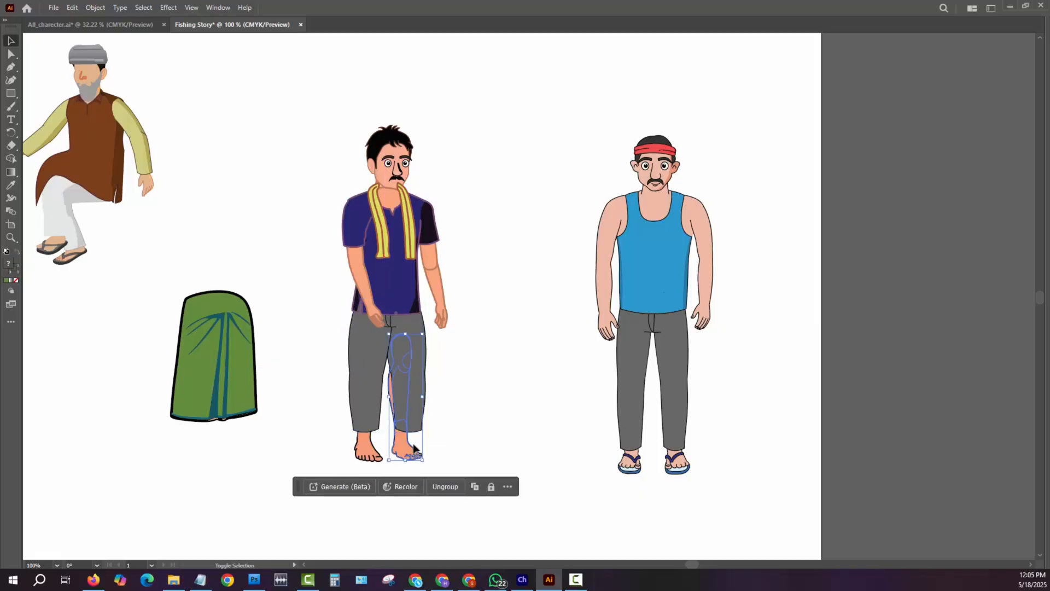
drag(413, 448, 422, 449)
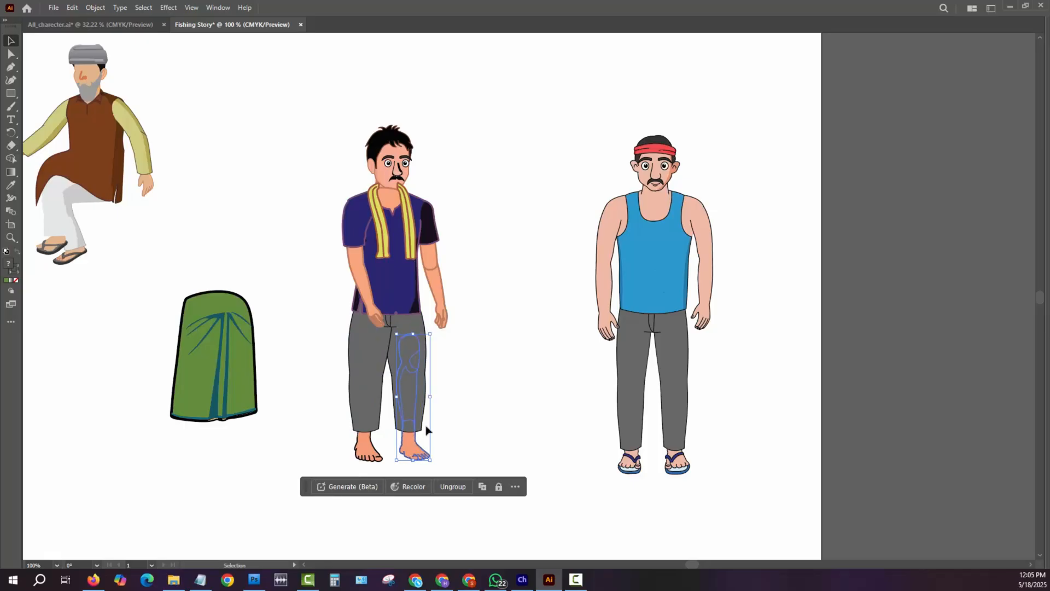
click(474, 371)
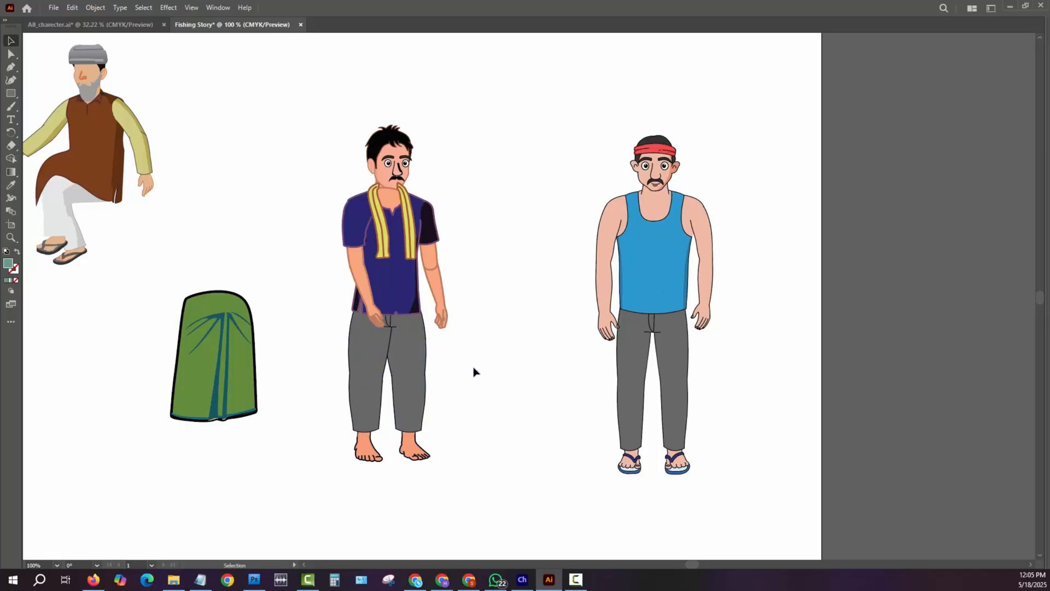
- Bring the man's head in front of the shirt and scarf so his chin is not covered
click(405, 188)
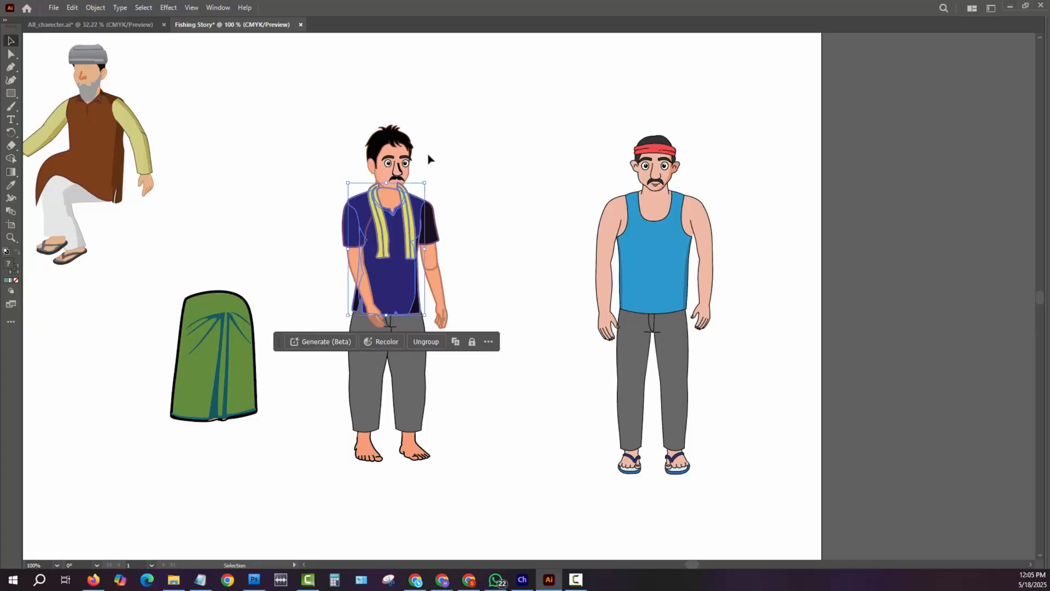
click(427, 155)
click(404, 158)
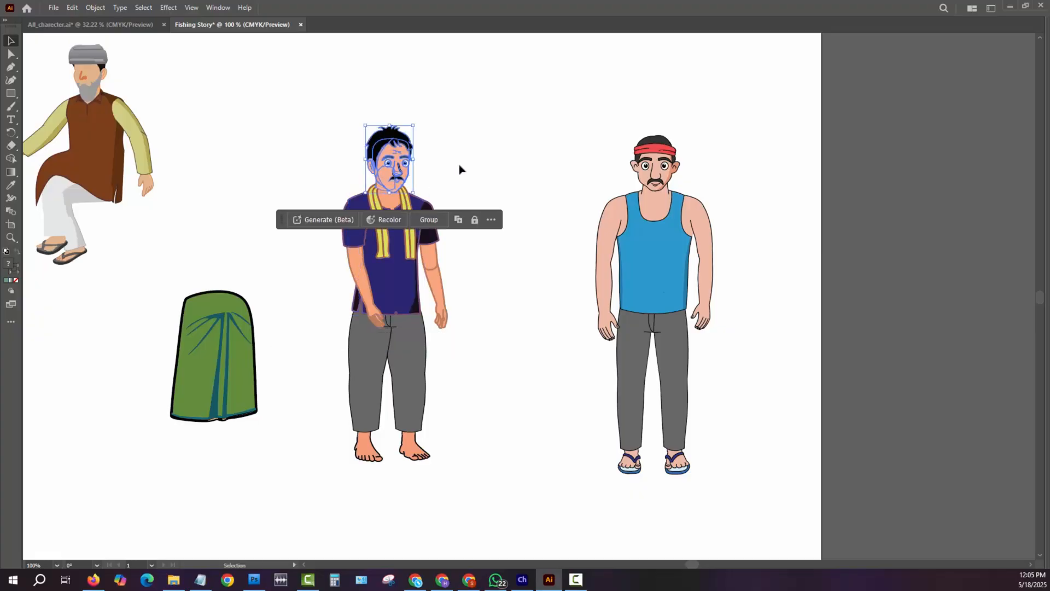
click(540, 425)
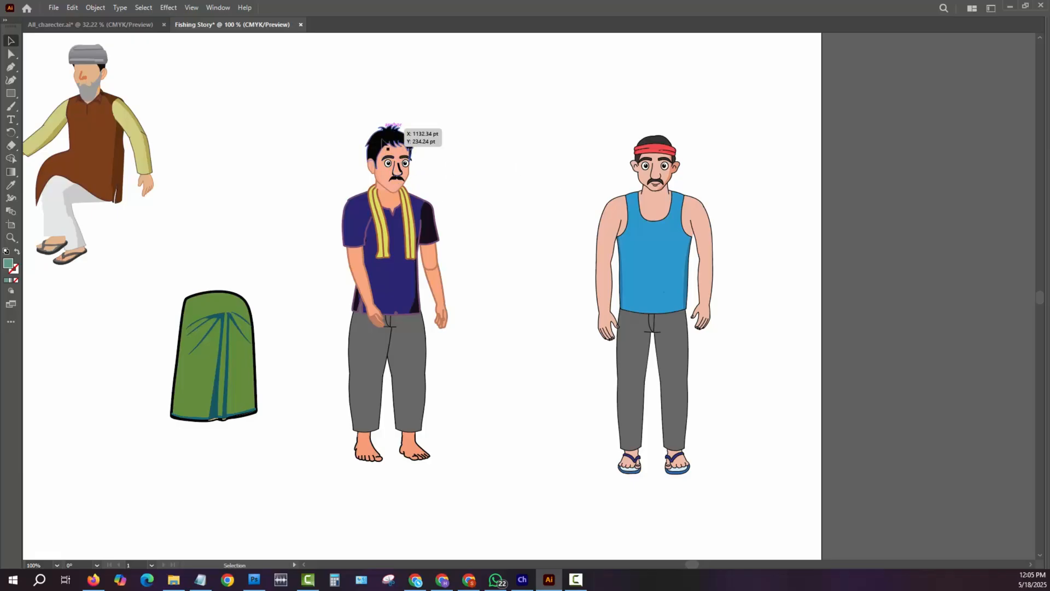
- Pull the spiky black hair off the man in the navy shirt, and move the headband man's head aside and ungroup it
click(394, 137)
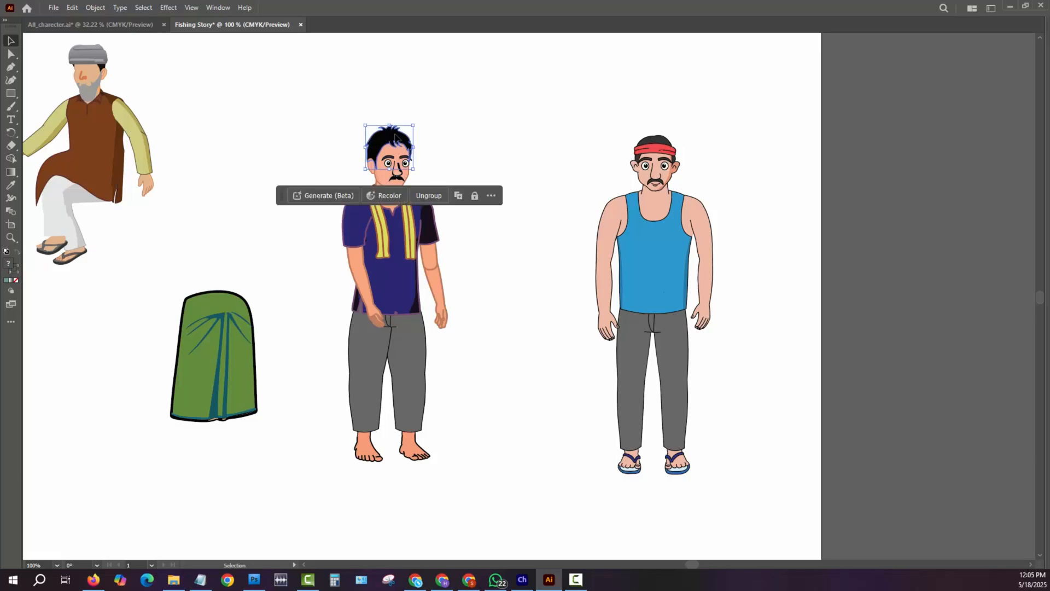
drag(413, 145, 534, 86)
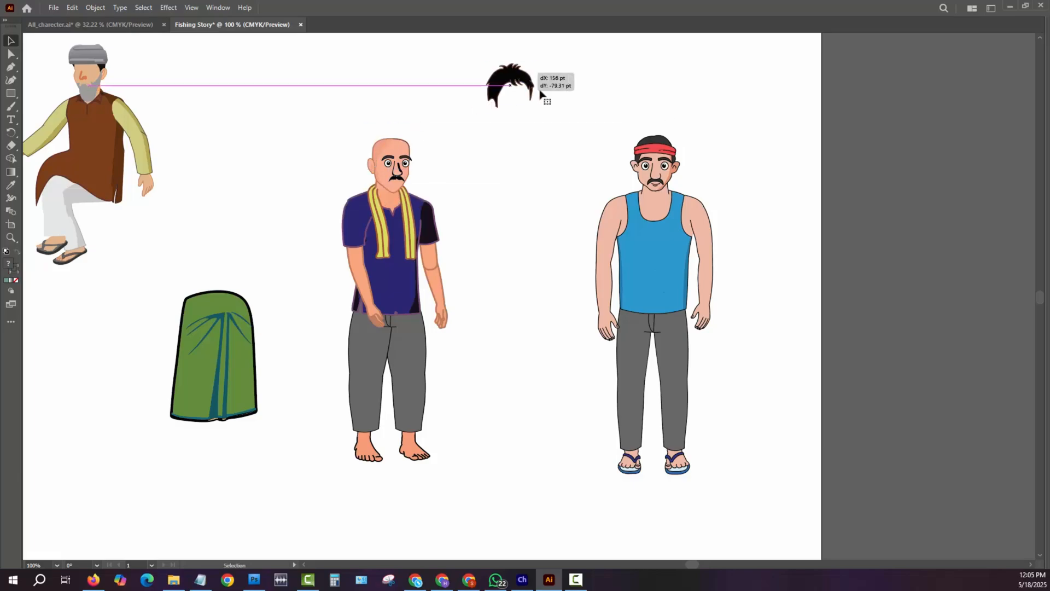
drag(632, 134, 666, 146)
right_click(665, 145)
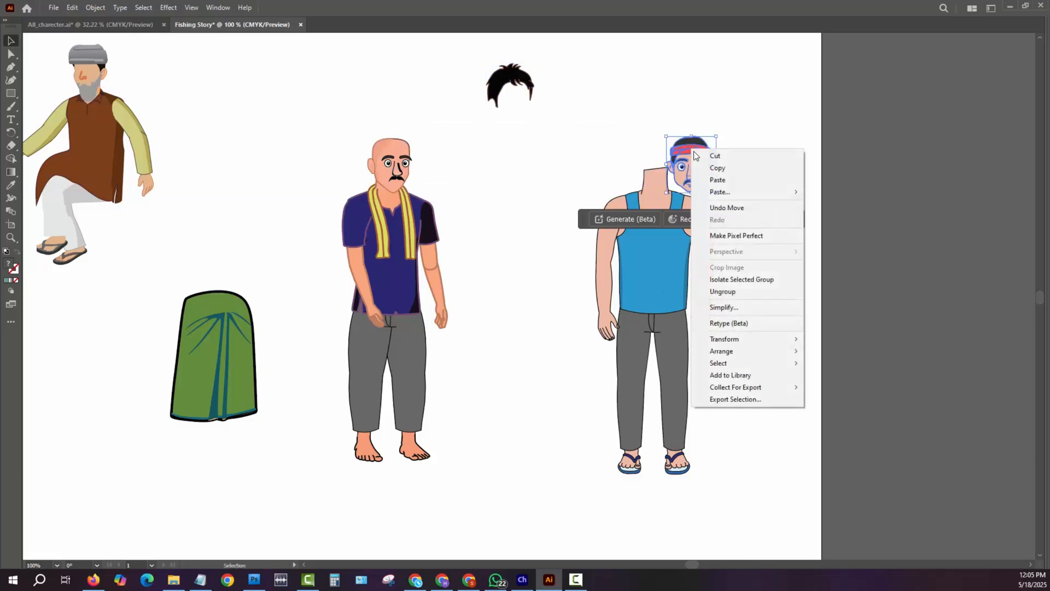
click(738, 291)
- Move the face-and-hair shape away from the headband man's facial features and ungroup it
click(718, 111)
drag(687, 143, 592, 120)
right_click(600, 122)
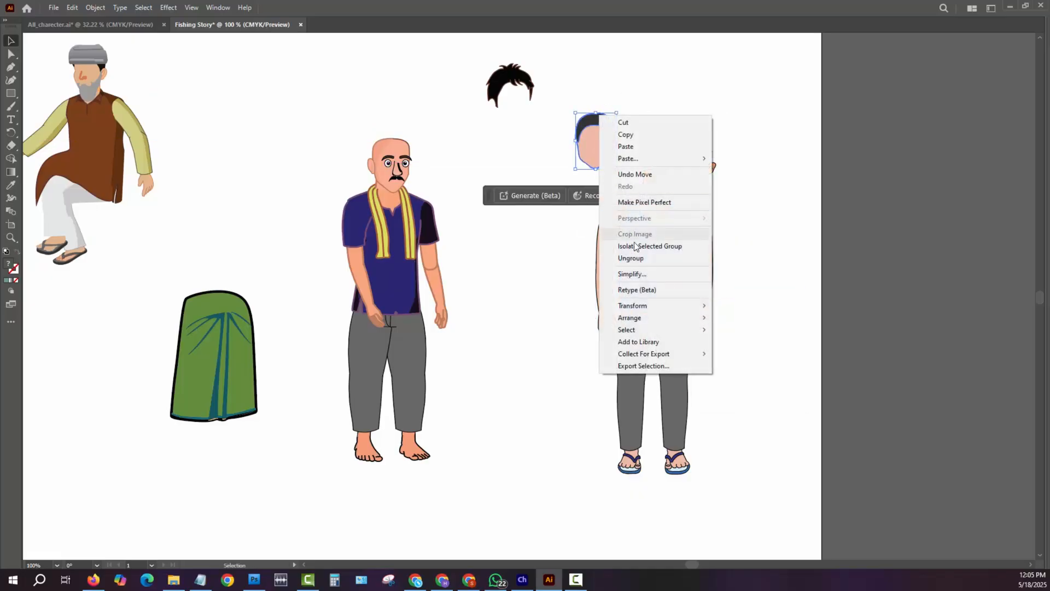
click(634, 259)
- Separate the short dark hair from the outline and skin shapes and place it on the bald man's head
click(657, 120)
drag(584, 123, 395, 140)
right_click(660, 101)
click(704, 258)
click(683, 70)
key(a)
click(647, 88)
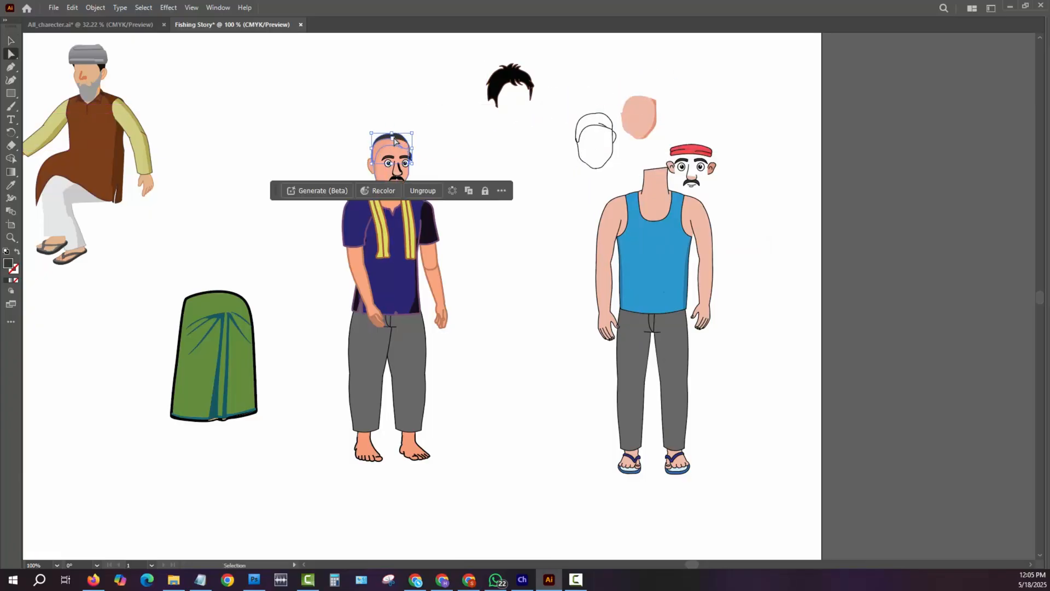
- Bring the short dark hair to the front on the bald head and ungroup it
right_click(394, 141)
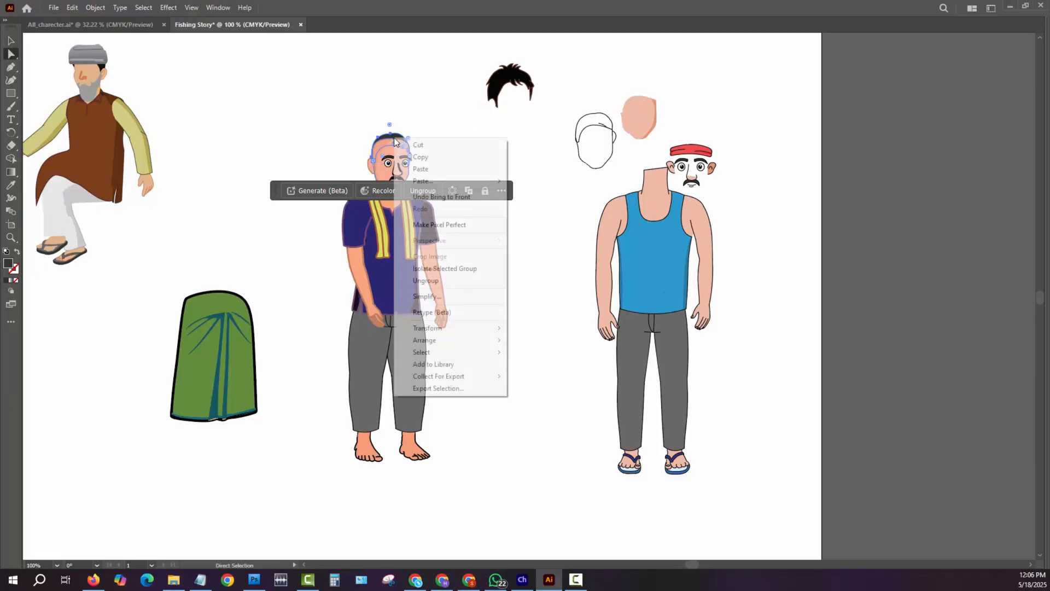
mouse_move(451, 341)
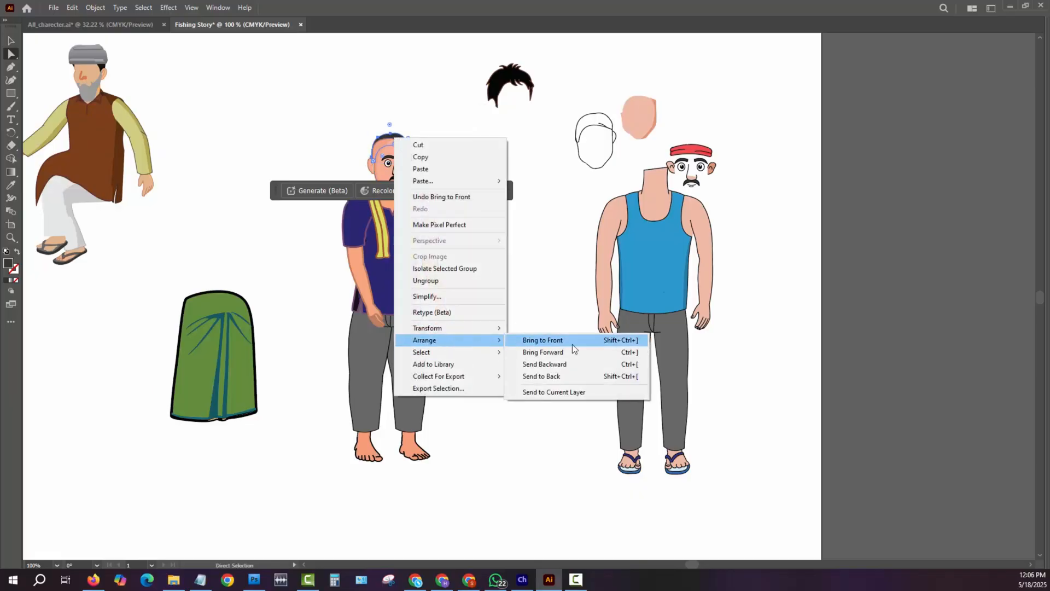
click(572, 344)
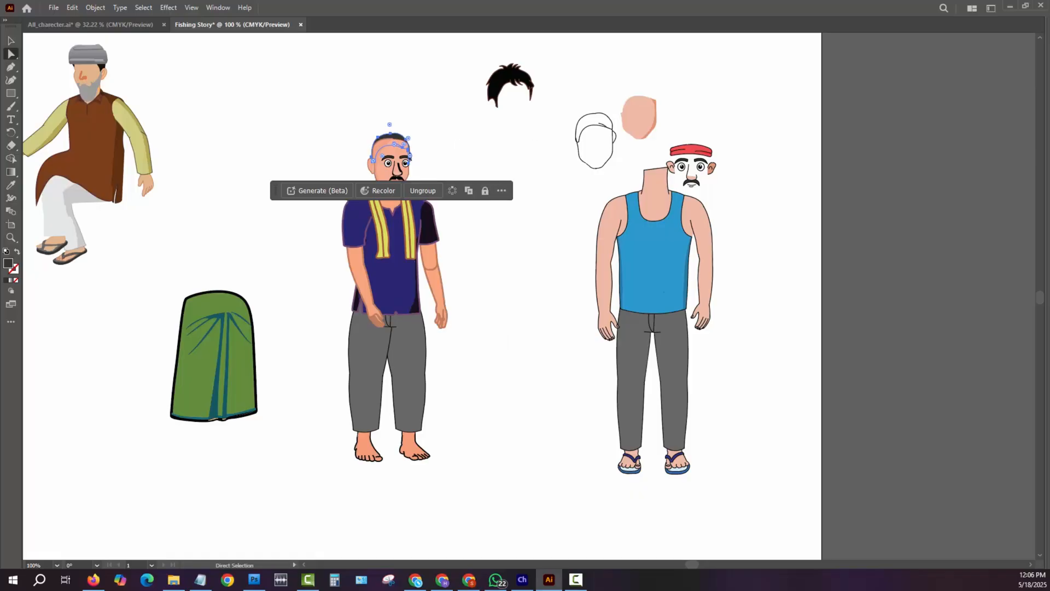
click(423, 190)
key(v)
click(431, 117)
- Resize and reposition the short dark hair to fit the top of the man's head
click(401, 141)
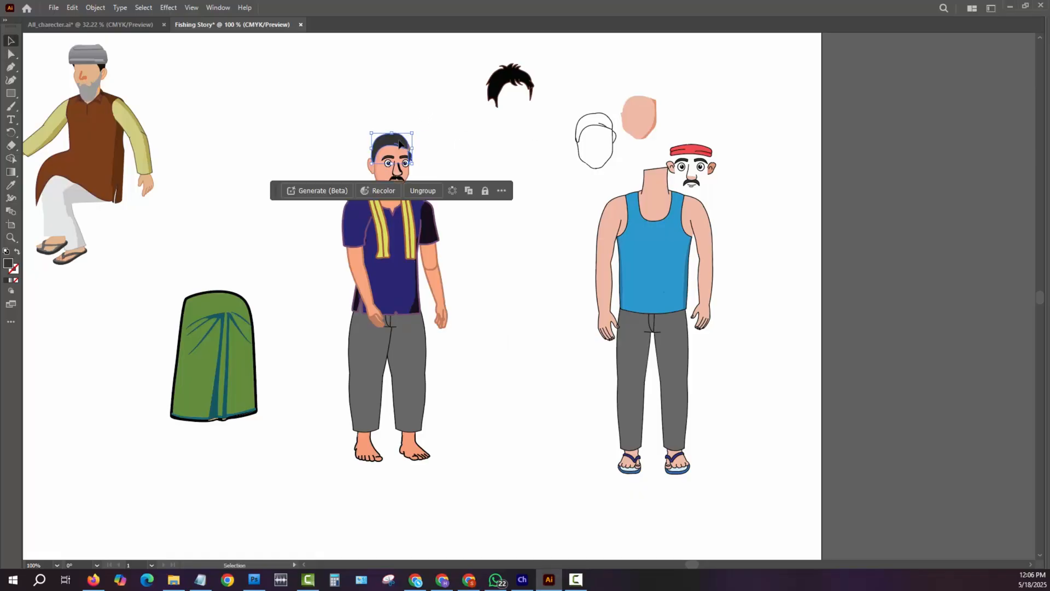
right_click(399, 141)
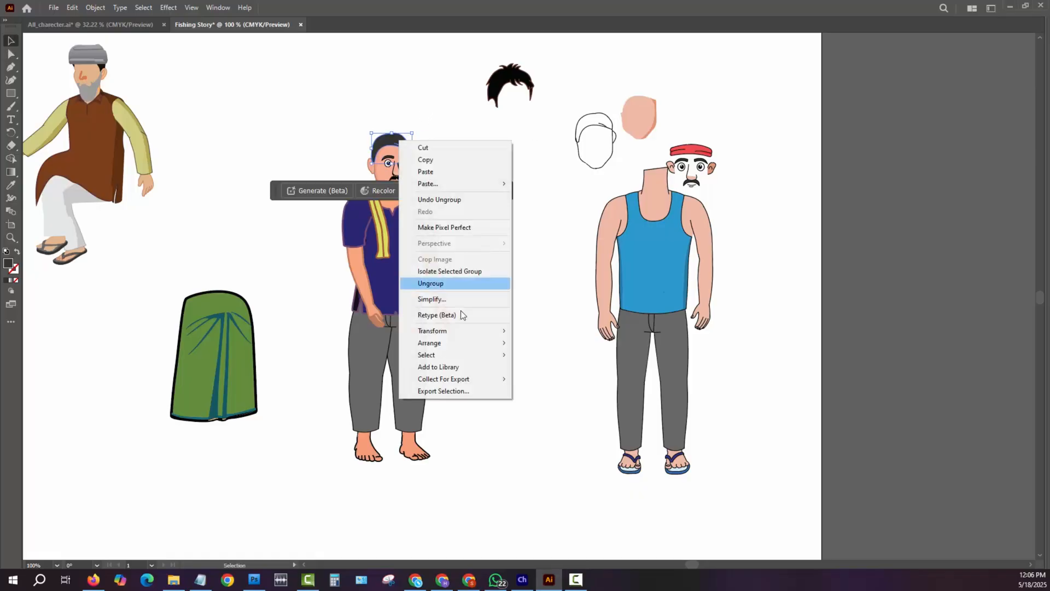
click(559, 155)
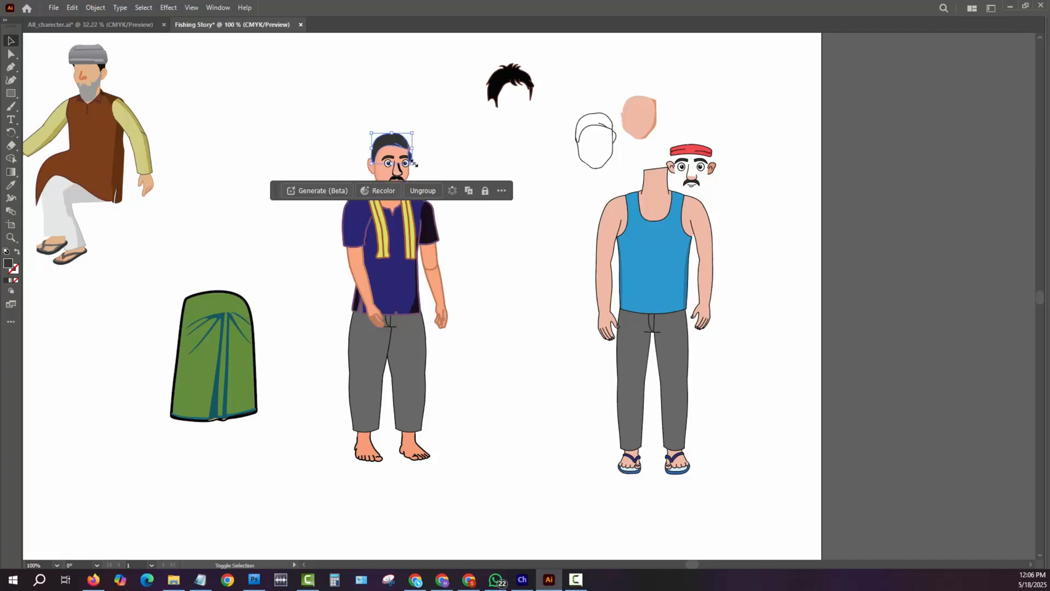
drag(414, 163, 396, 144)
click(520, 252)
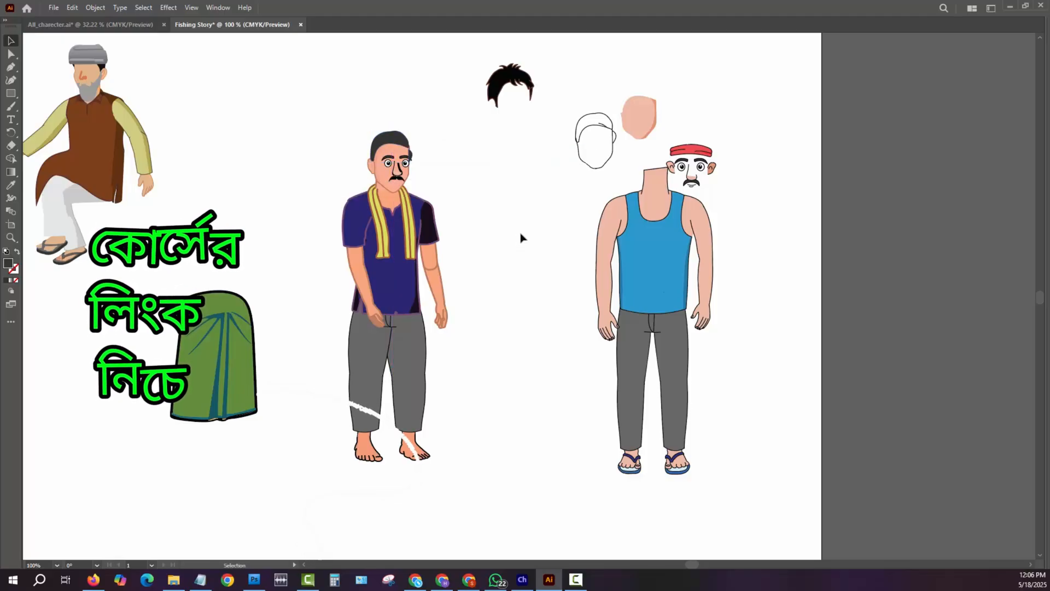
- Recolor the mustached man's dark blue shirt front and near sleeve to green, 5EB50B
key(a)
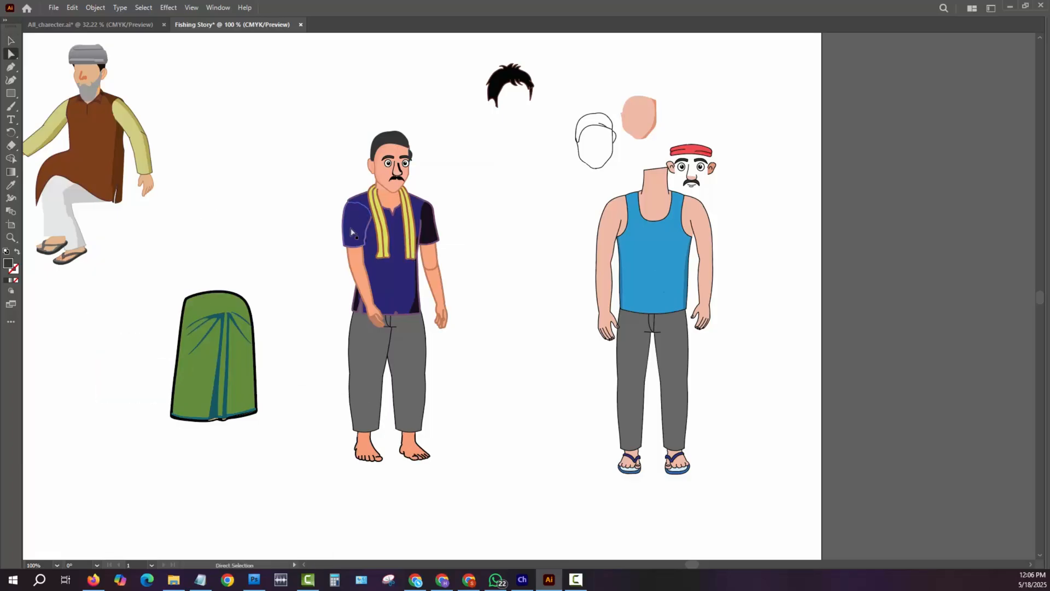
click(352, 231)
shift+click(391, 304)
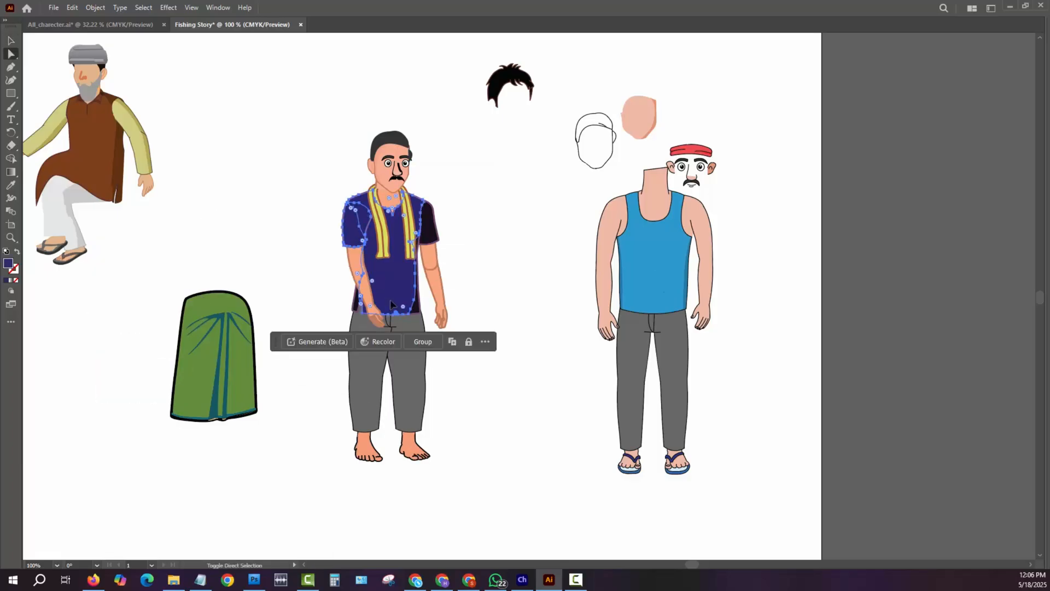
double_click(8, 265)
click(534, 314)
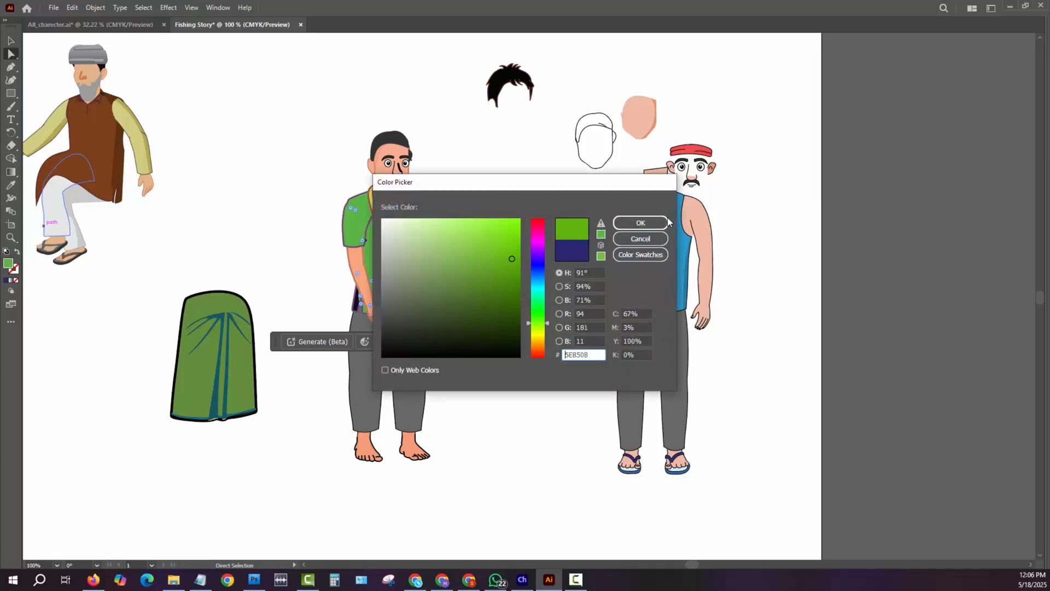
click(640, 222)
- Recolor the man's black far sleeve to a dark green shade
click(428, 224)
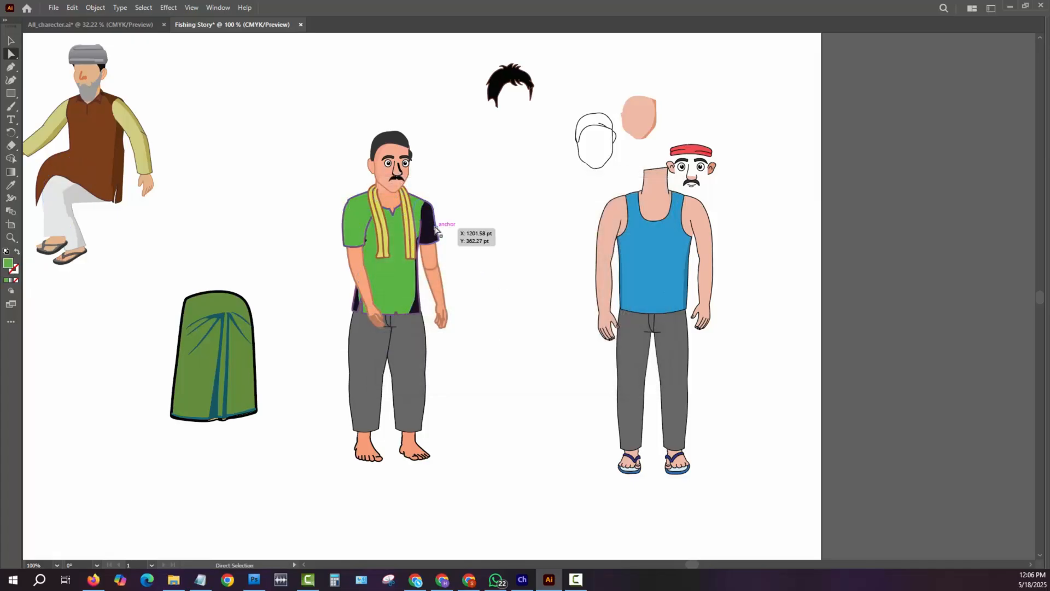
double_click(9, 264)
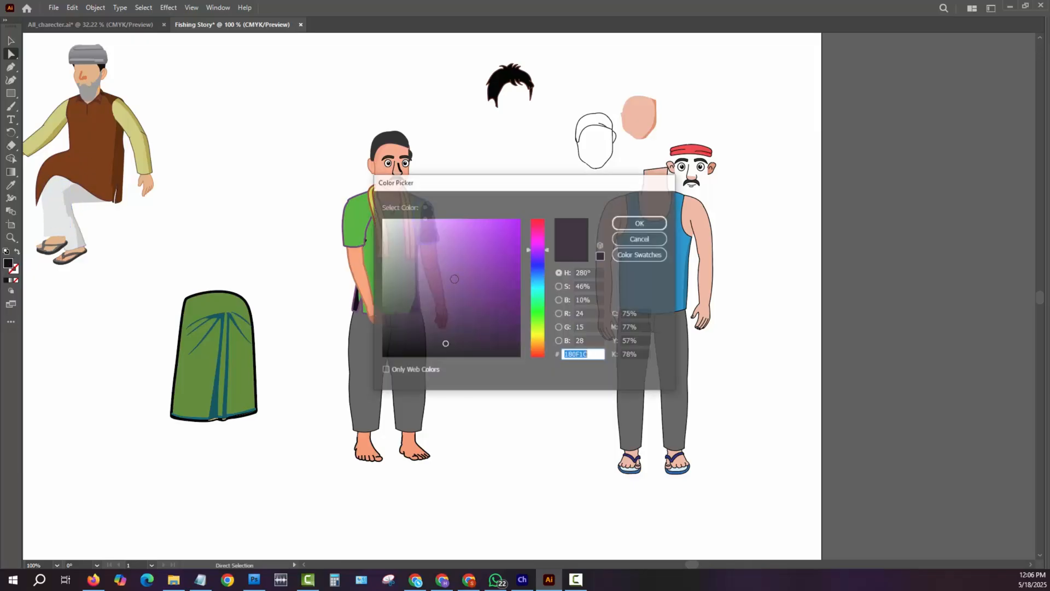
click(538, 324)
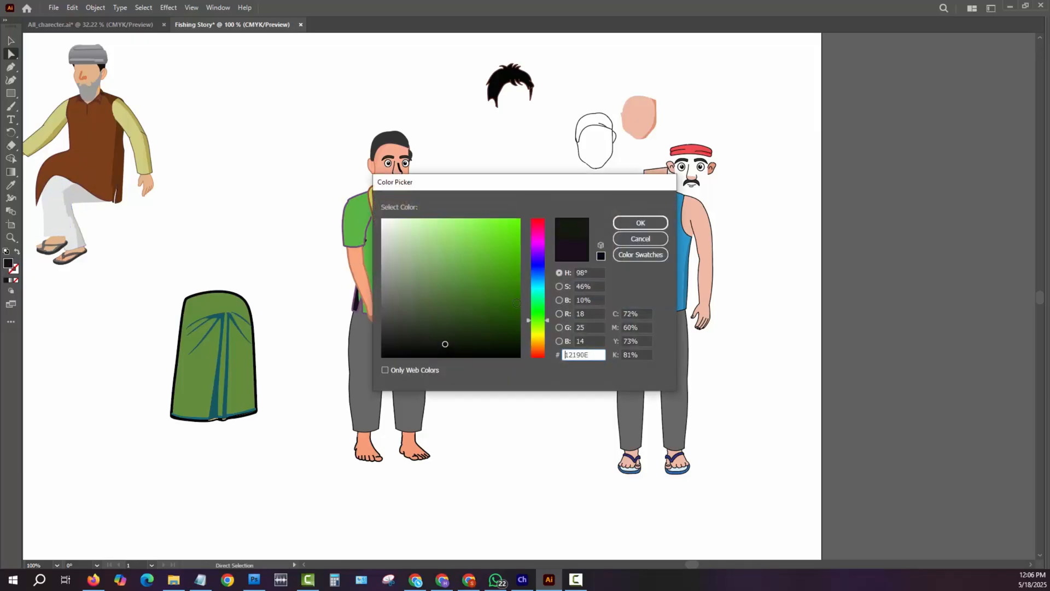
click(511, 301)
click(640, 222)
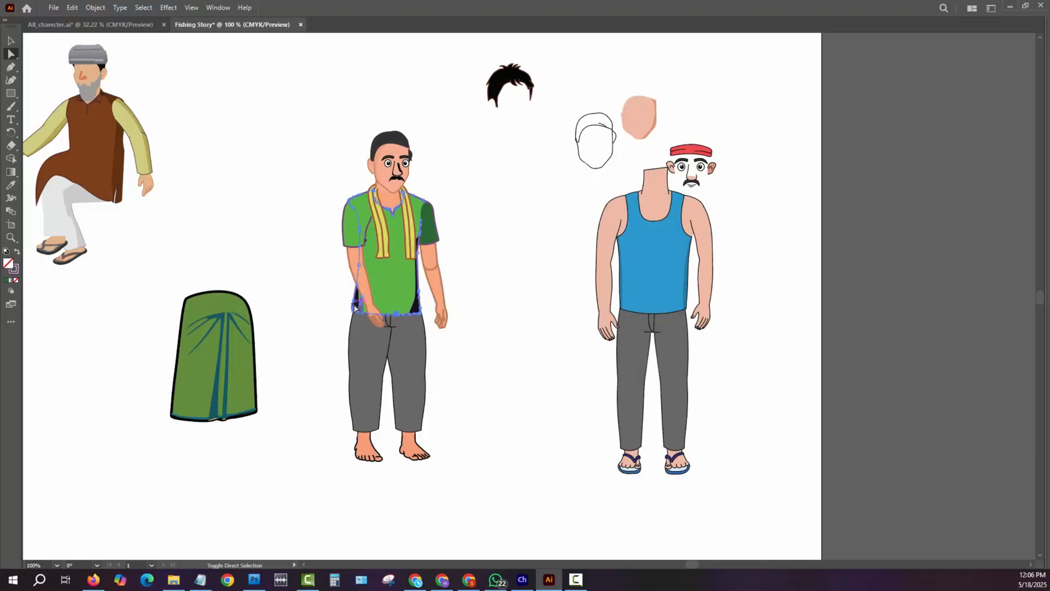
- Match the black shading along both sides of the green shirt to the far sleeve's dark green with the Eyedropper
scroll(342, 268, up, 4)
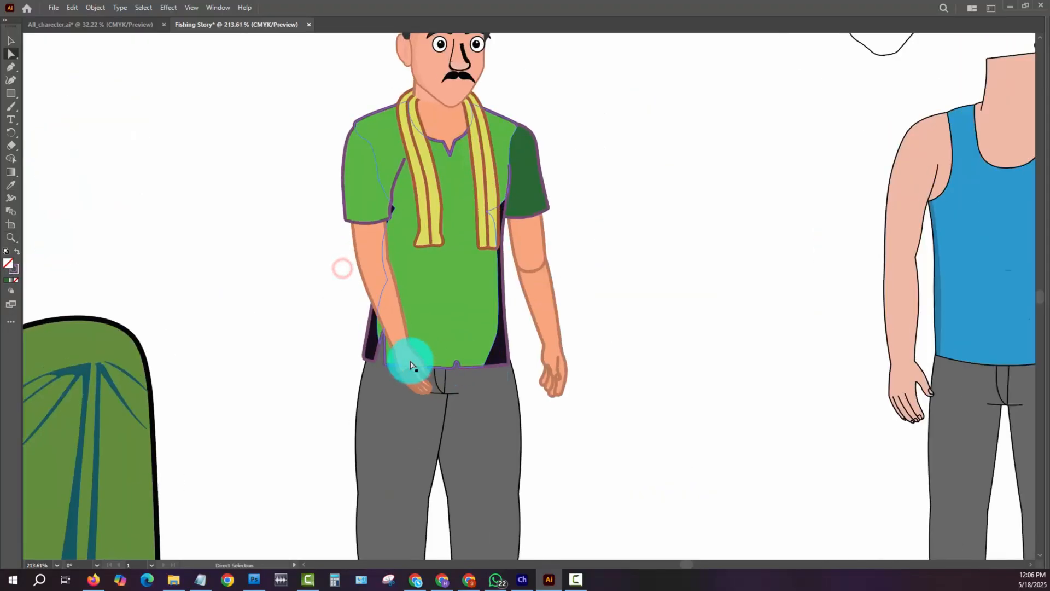
click(359, 306)
key(i)
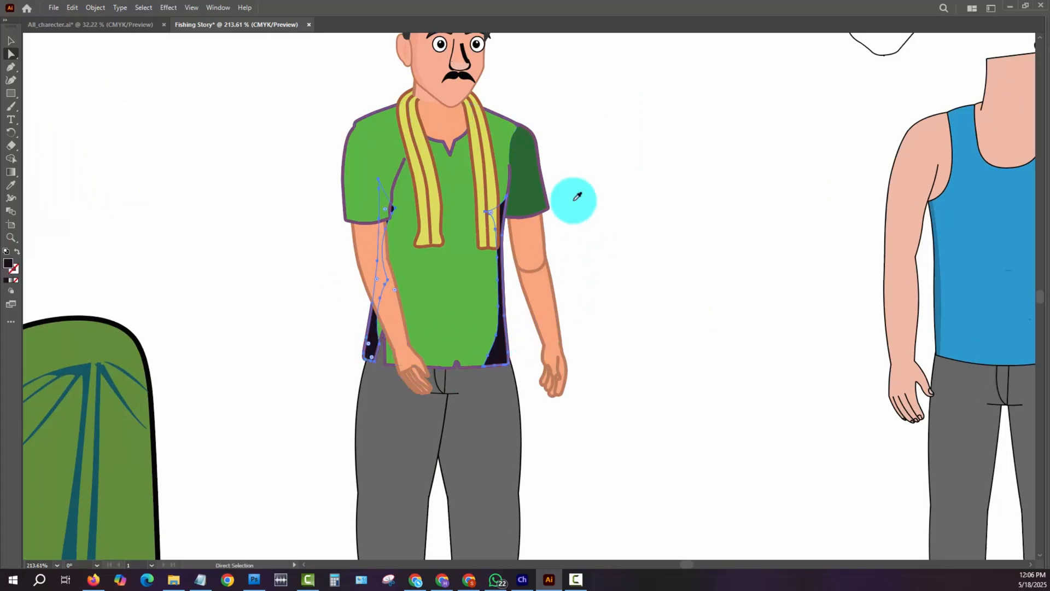
click(519, 184)
key(ctrl+minus)
key(ctrl+minus)
key(ctrl+minus)
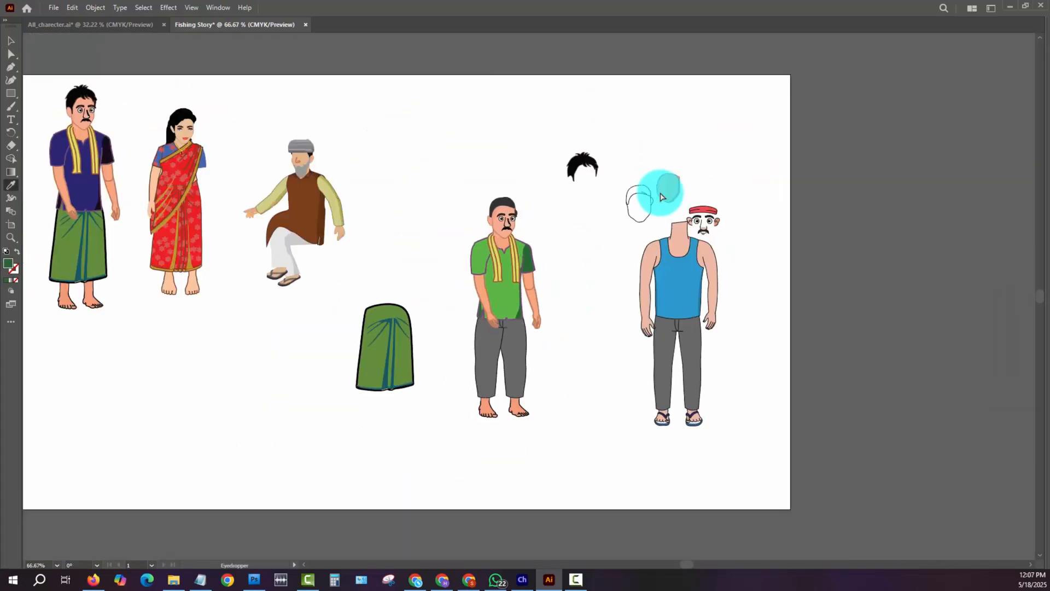
- Delete the headless tank-top man with the spare hair and face pieces, and the loose green lungi
click(717, 226)
click(707, 286)
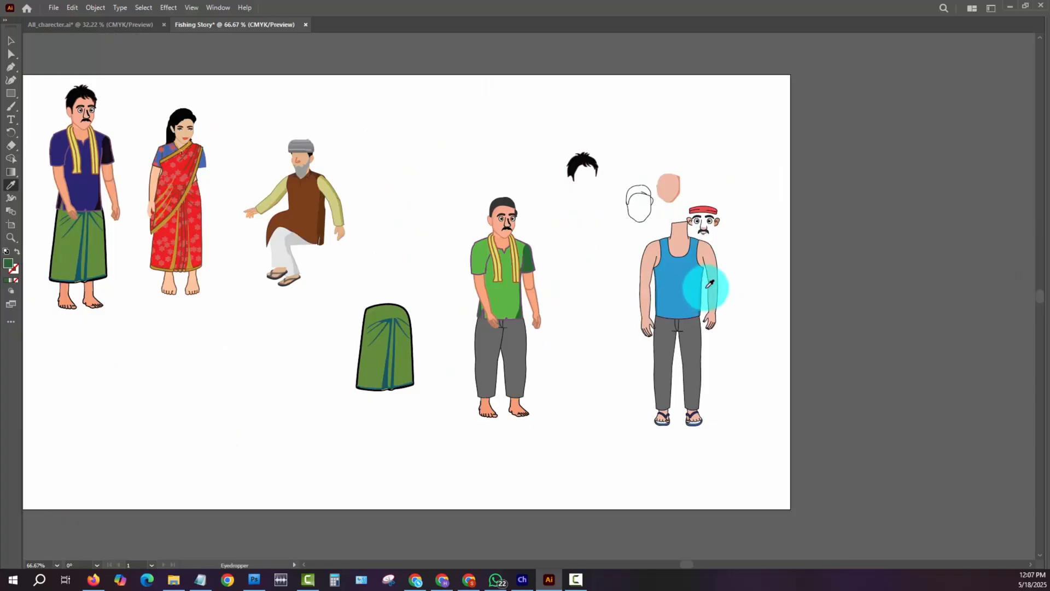
key(v)
click(582, 192)
click(566, 132)
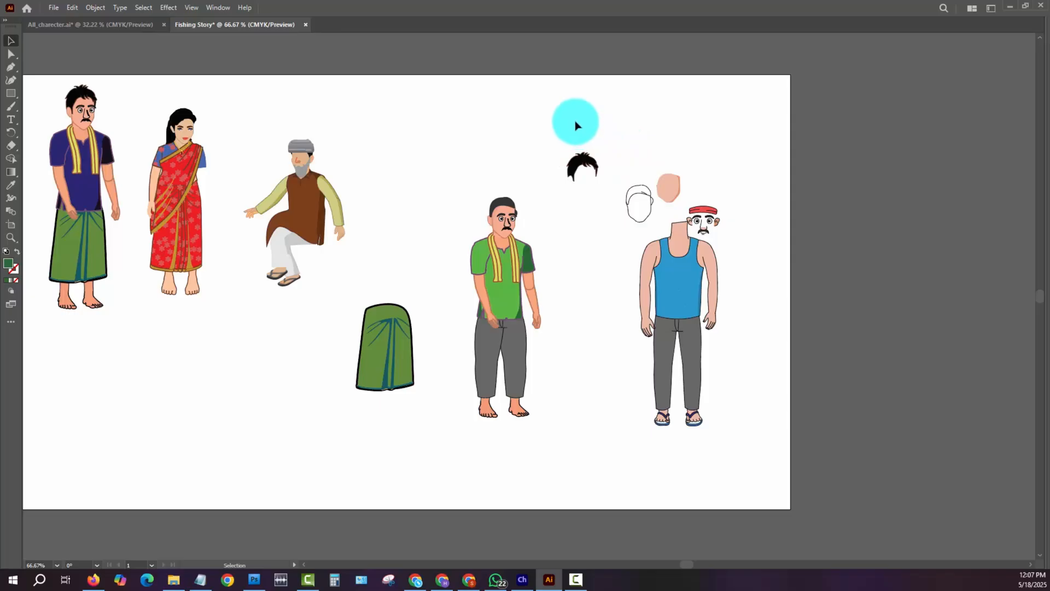
drag(578, 116, 761, 467)
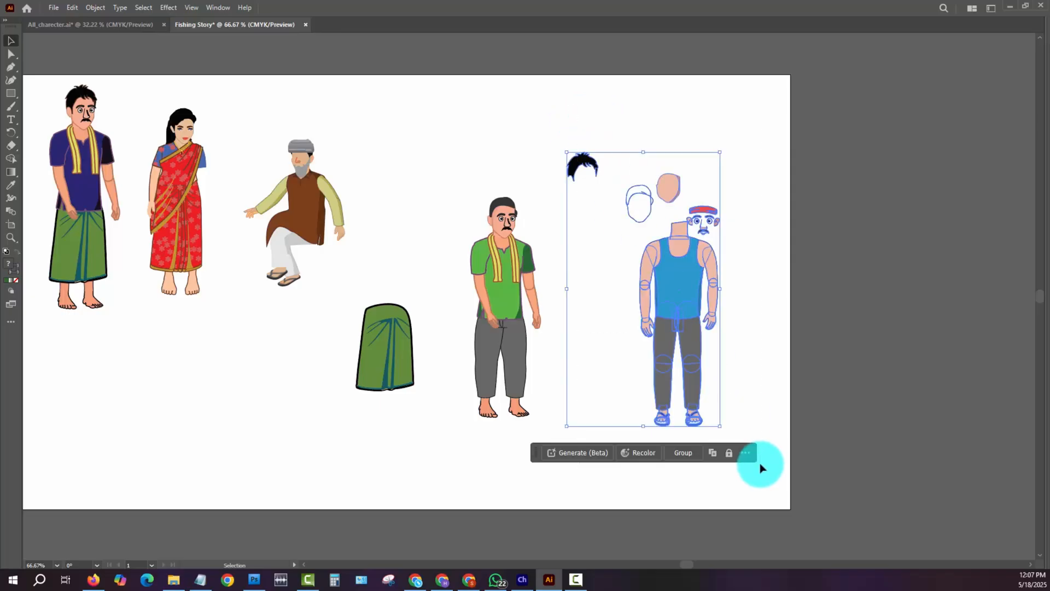
key(Delete)
drag(316, 278, 421, 444)
key(Delete)
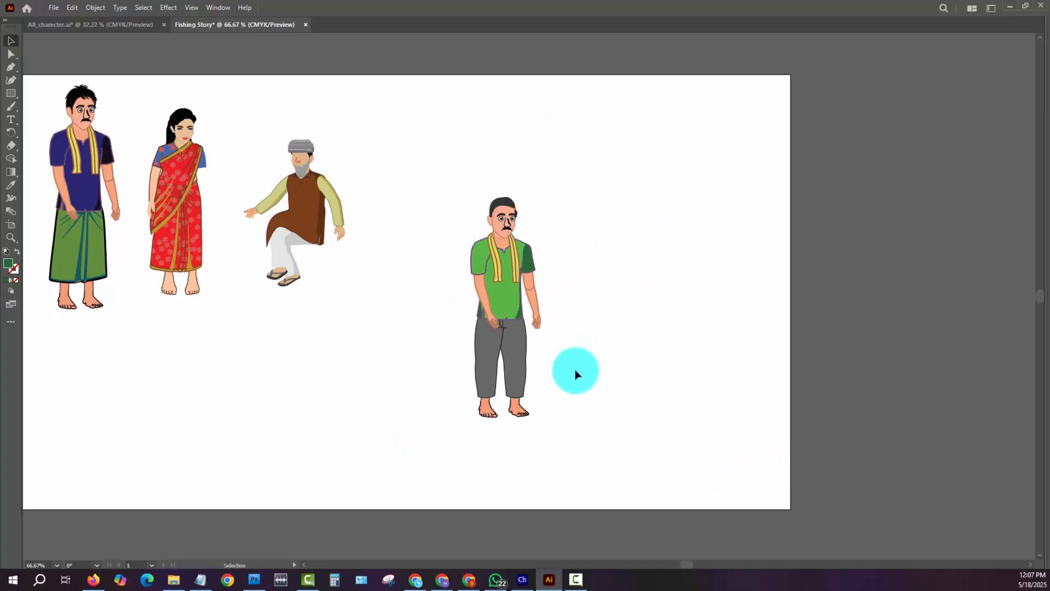
- Show the document's layers and expand Layer 1 with the green-shirt man's body selected
key(z)
drag(527, 263, 572, 298)
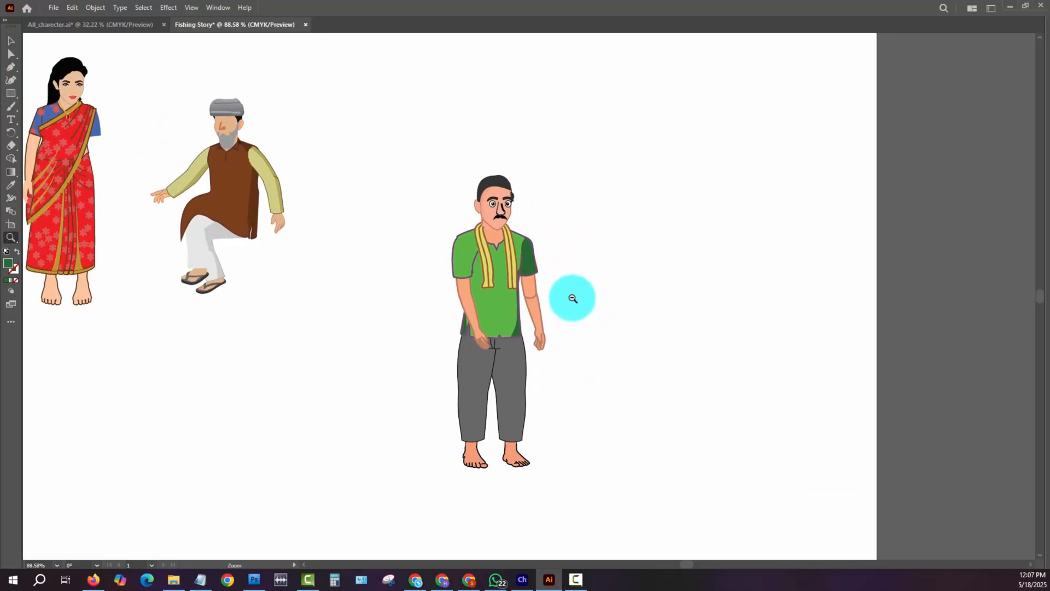
key(v)
click(504, 294)
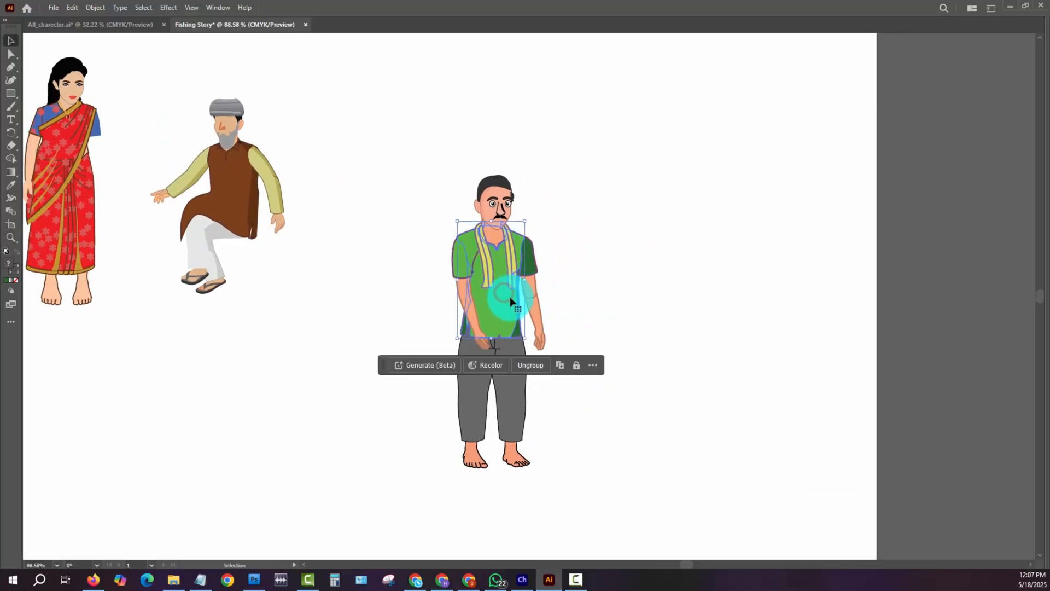
click(214, 8)
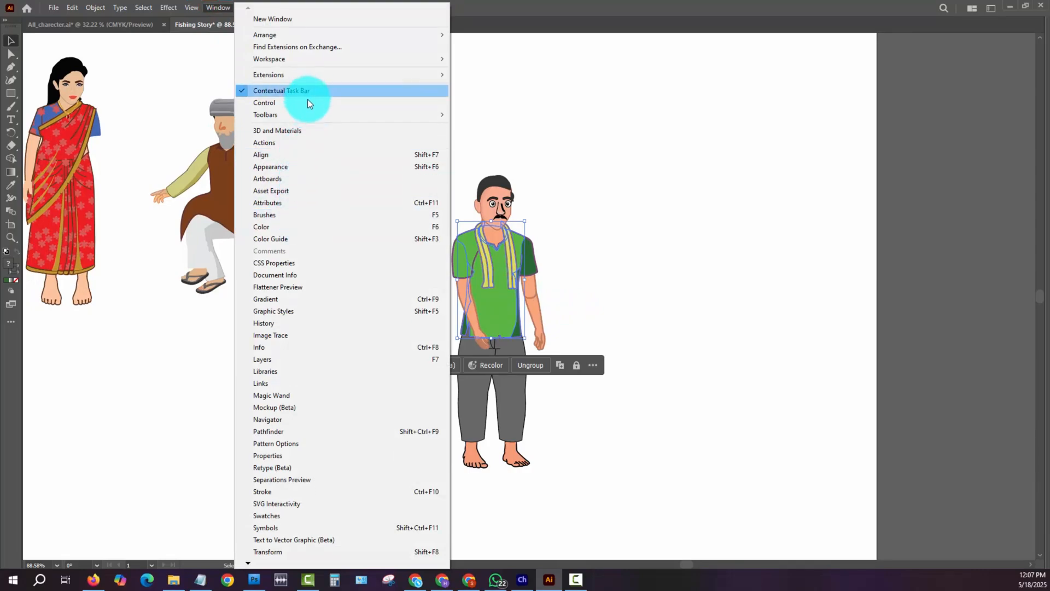
click(293, 370)
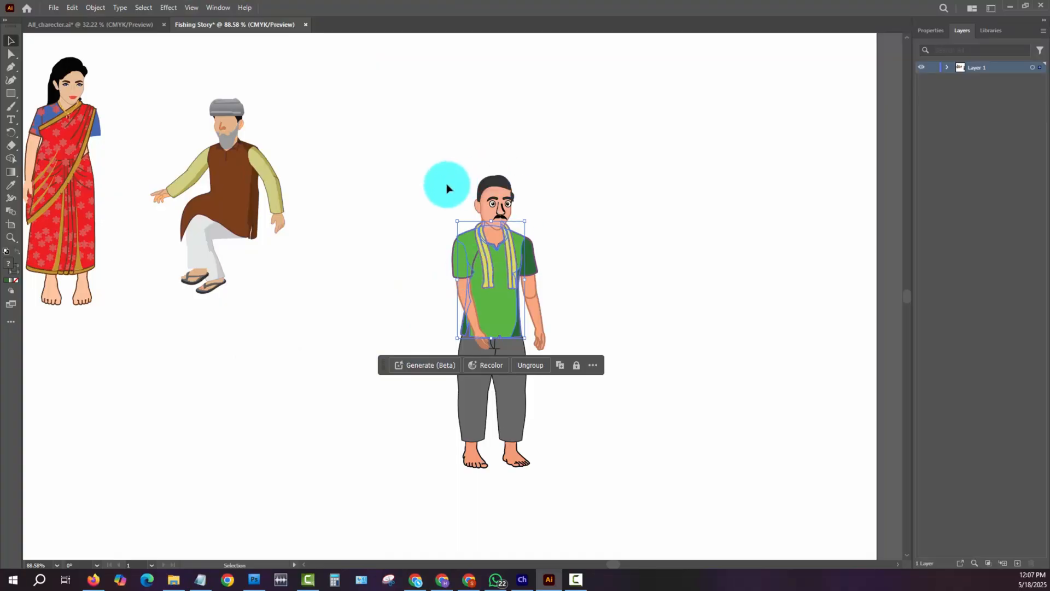
click(948, 68)
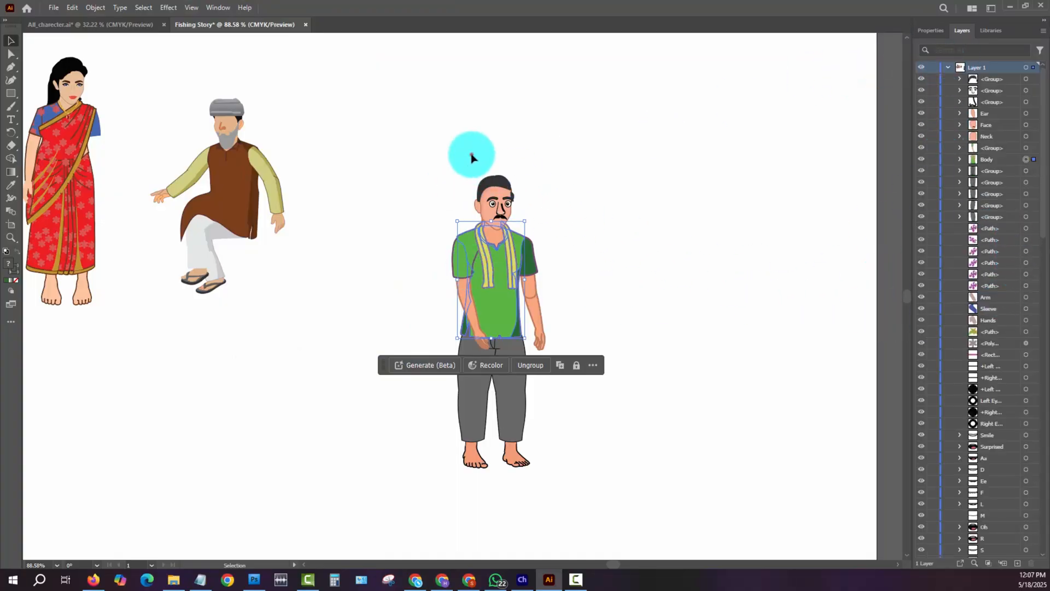
- Select the whole green-shirt man and examine the contents of its facial-feature, Ear, Face and Neck groups in Layer 1
drag(375, 135, 593, 475)
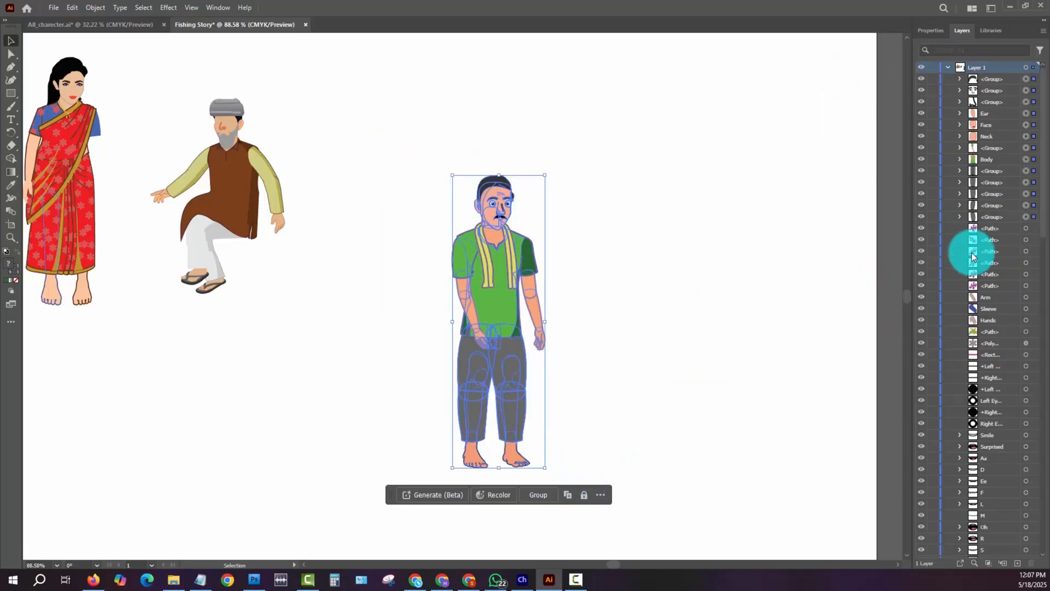
click(959, 90)
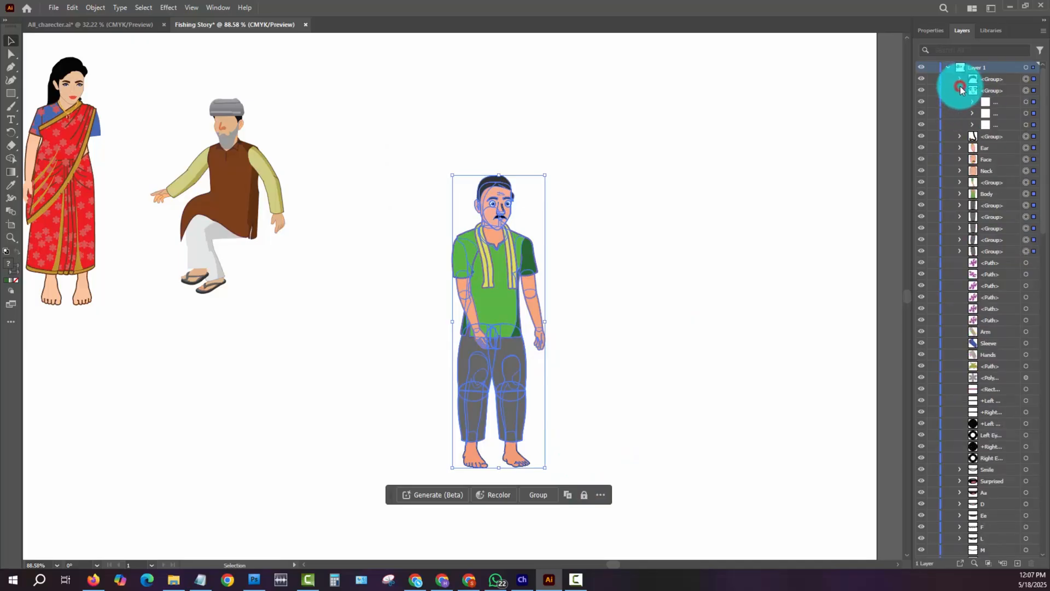
click(959, 136)
click(971, 148)
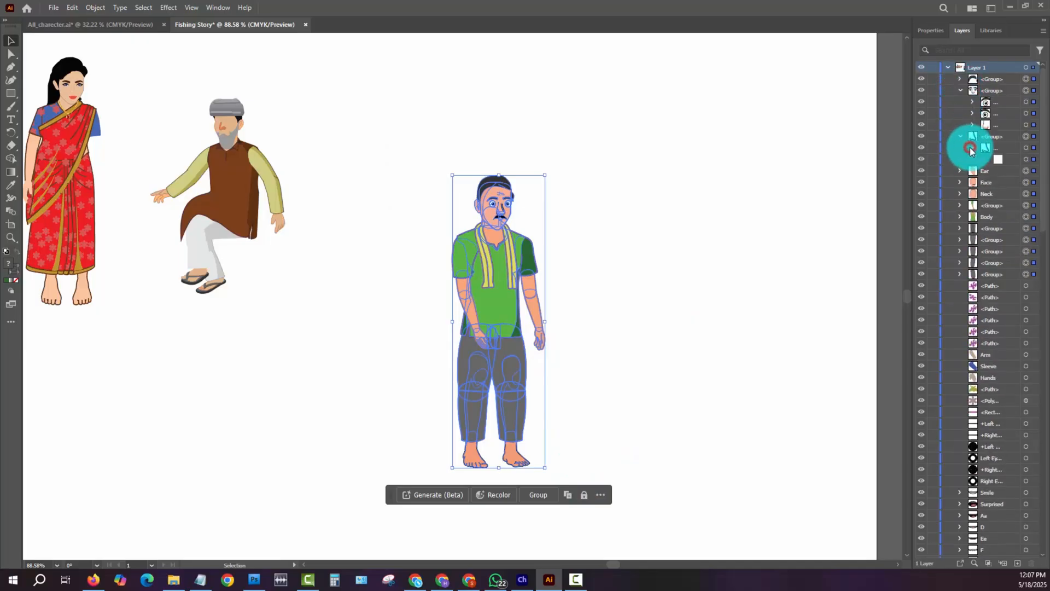
click(959, 171)
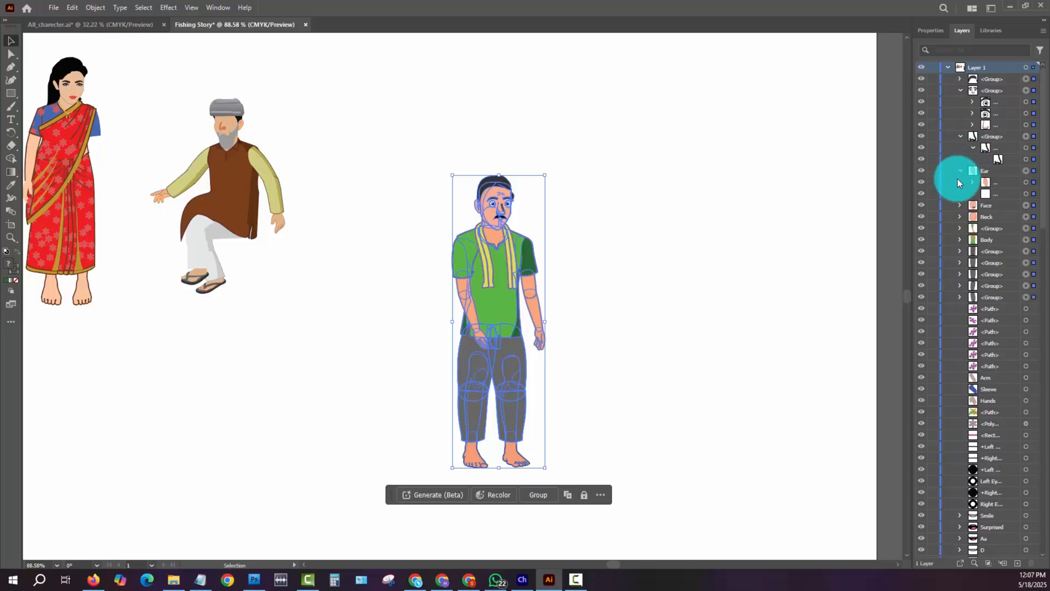
click(959, 205)
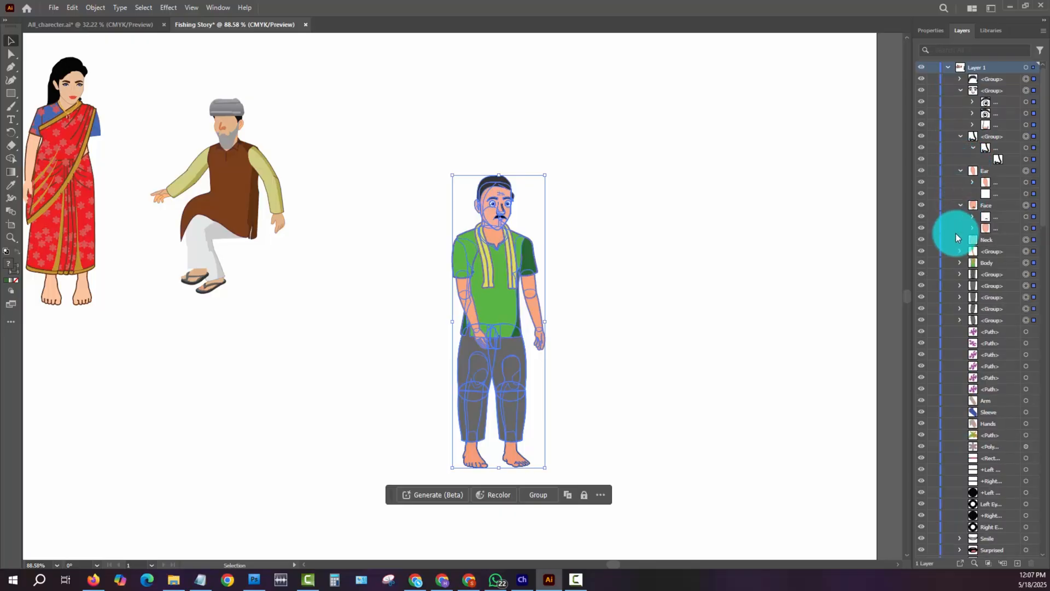
click(972, 217)
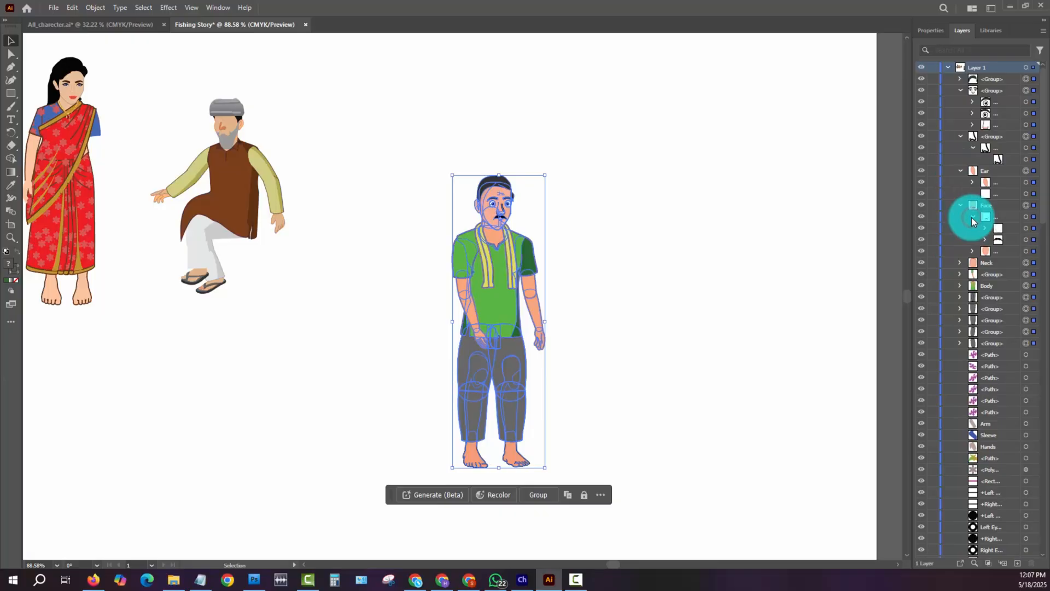
click(959, 263)
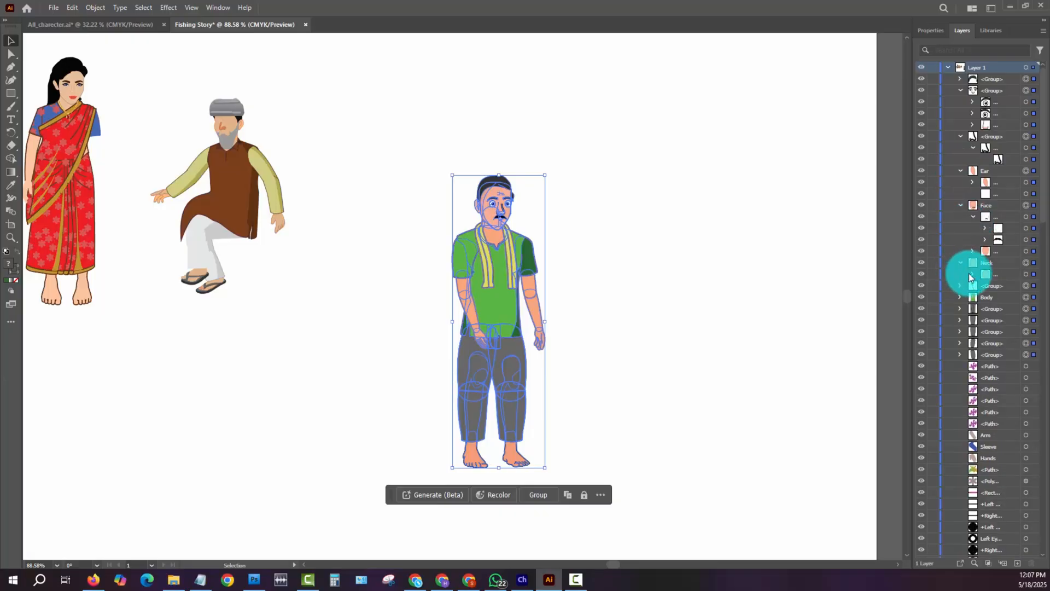
click(972, 274)
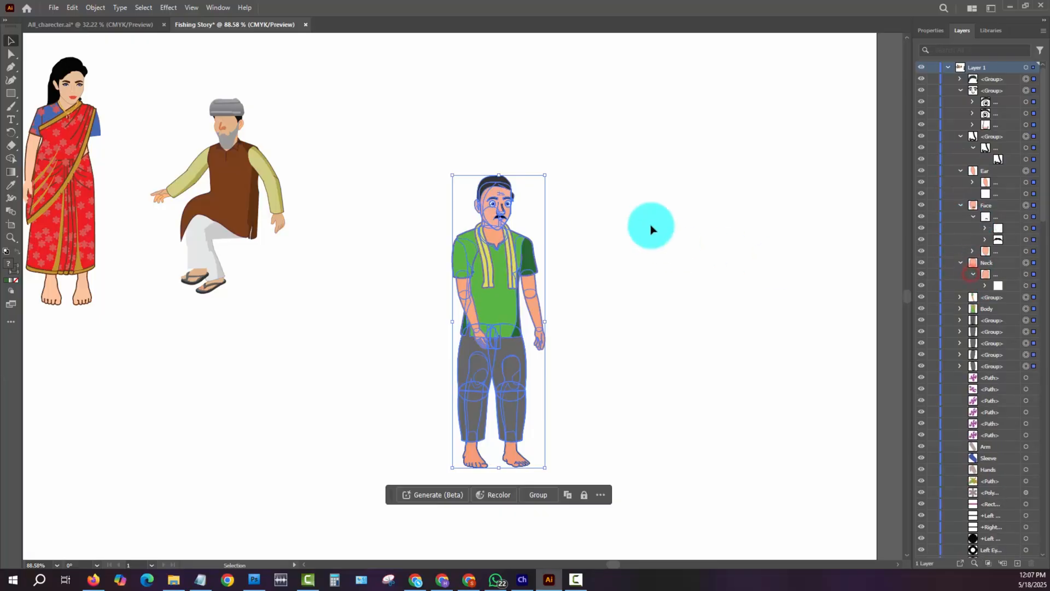
- Move the near arm with its light green sleeve outward, clear of the torso
click(606, 239)
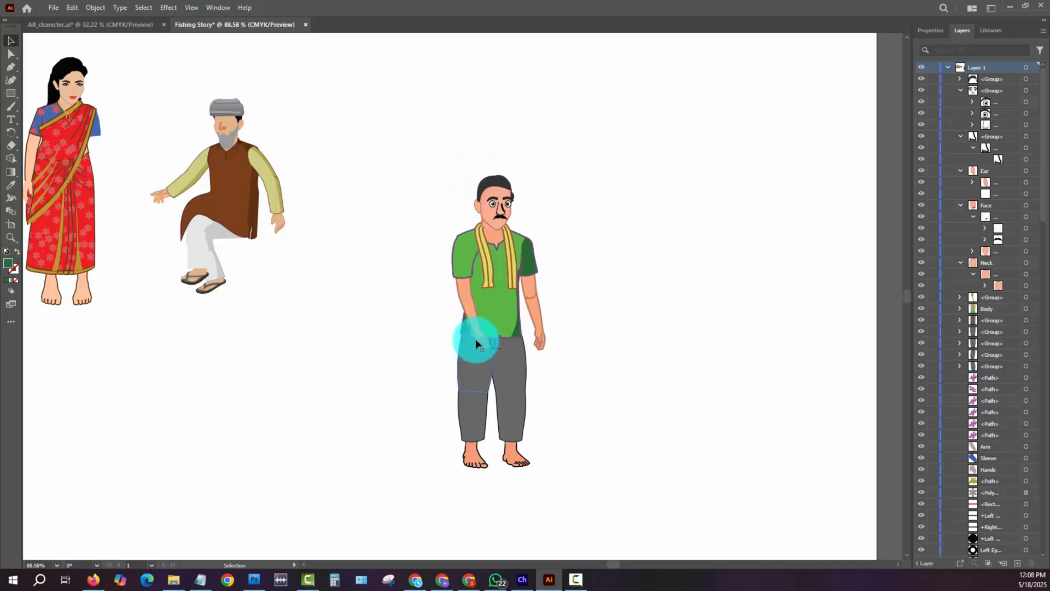
click(634, 244)
click(458, 250)
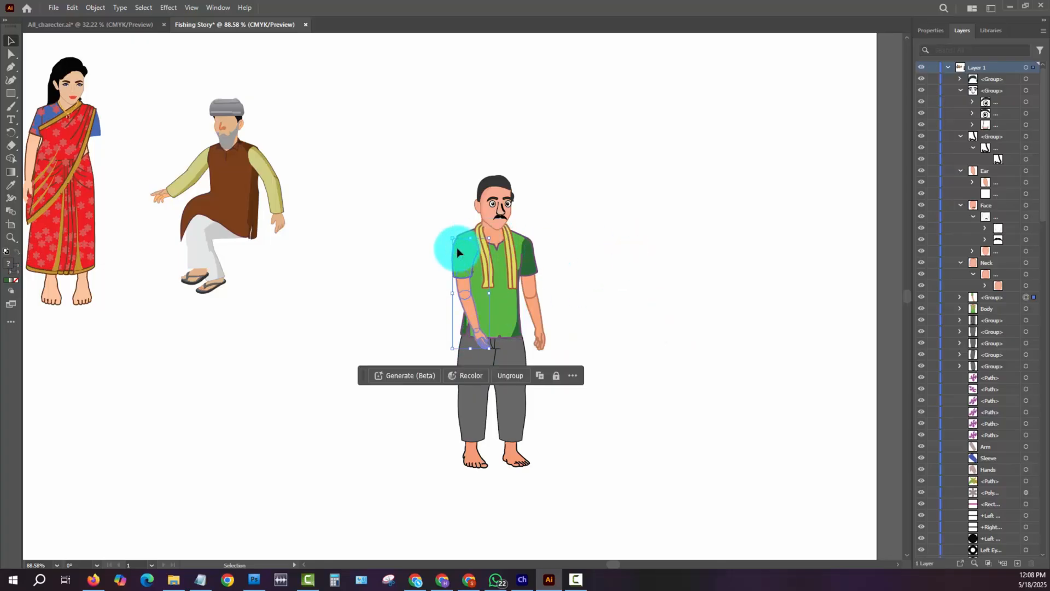
drag(457, 251, 419, 252)
- Hide the Contextual Task Bar and move the dark-sleeved arm with its forearm and hand outward, away from the torso
click(533, 248)
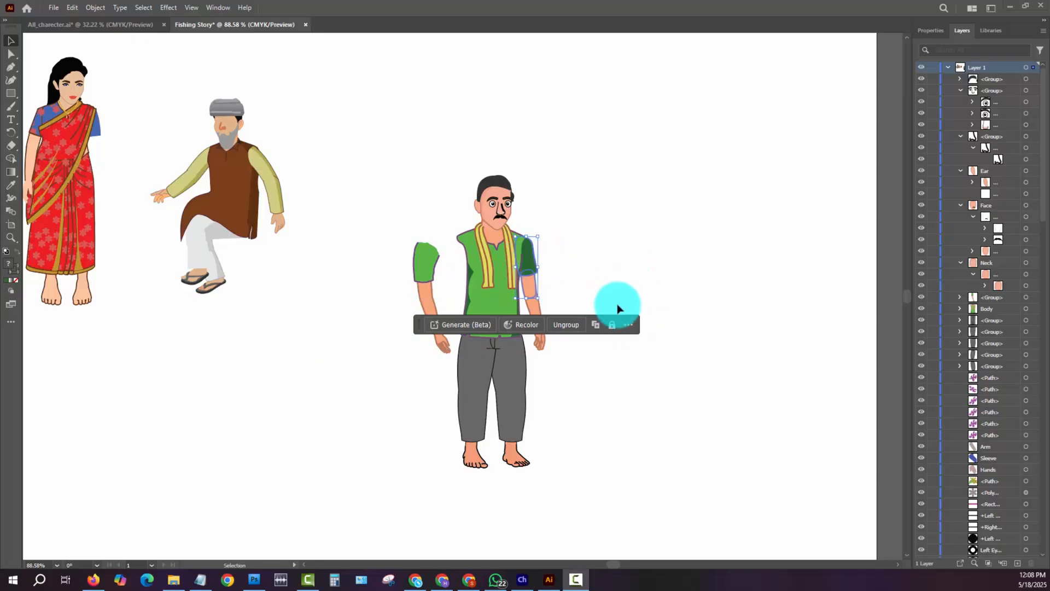
click(630, 325)
click(642, 355)
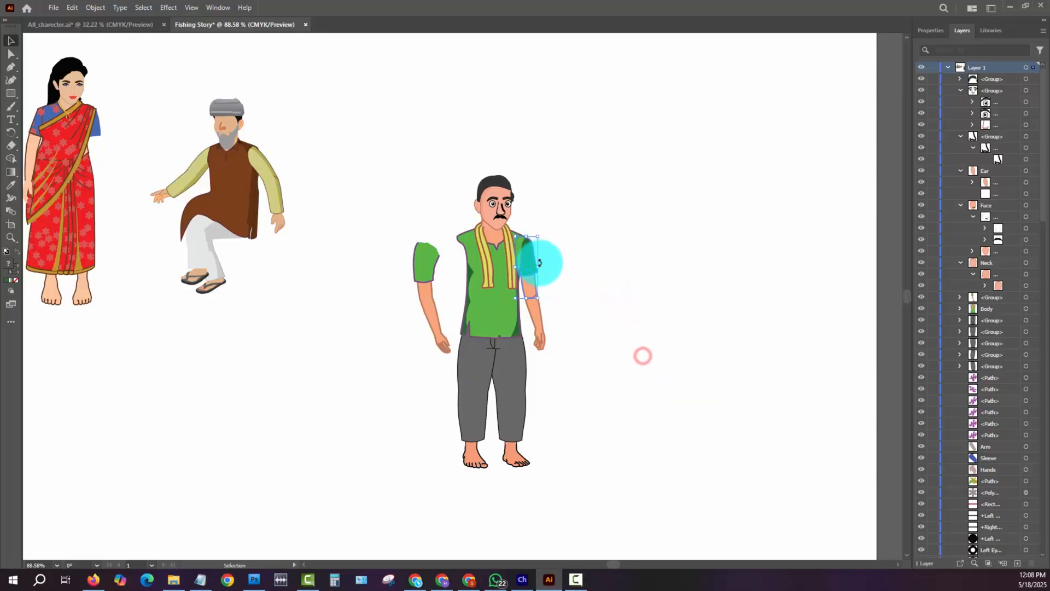
drag(564, 249, 539, 282)
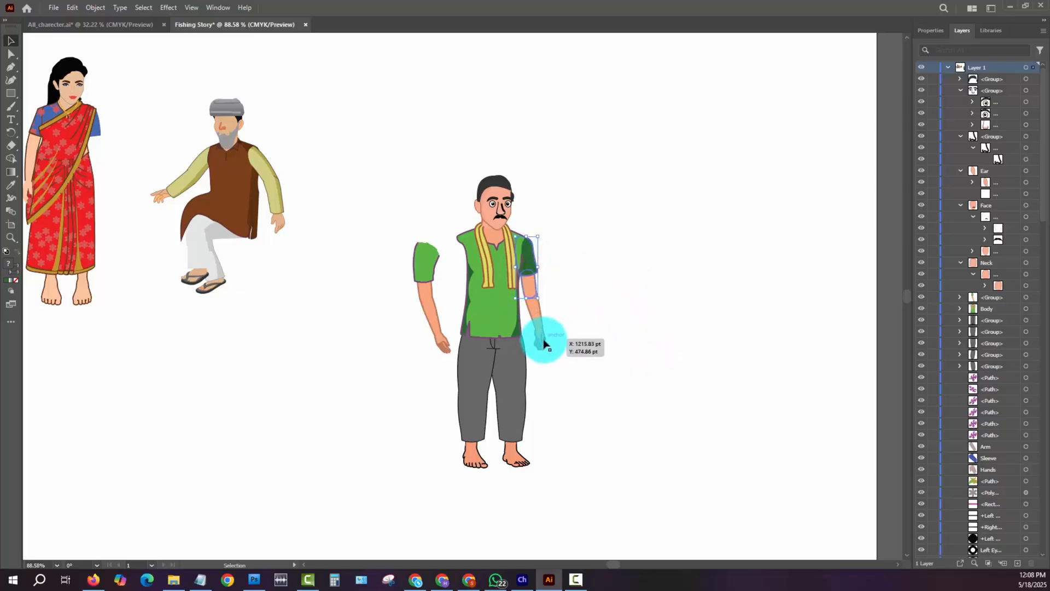
drag(577, 232, 536, 339)
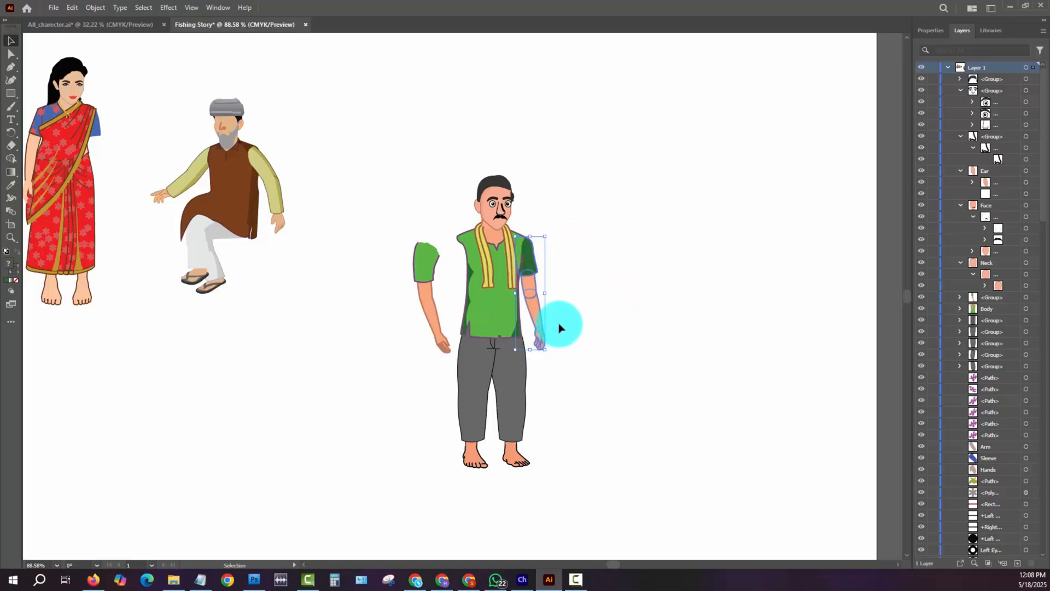
drag(528, 262, 622, 257)
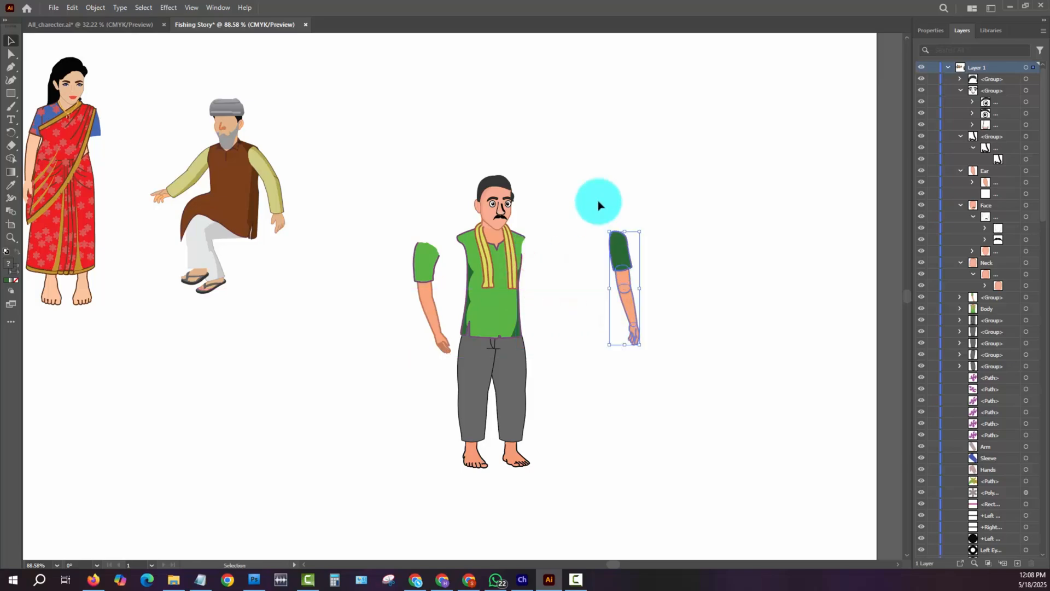
drag(599, 202, 687, 405)
key(a)
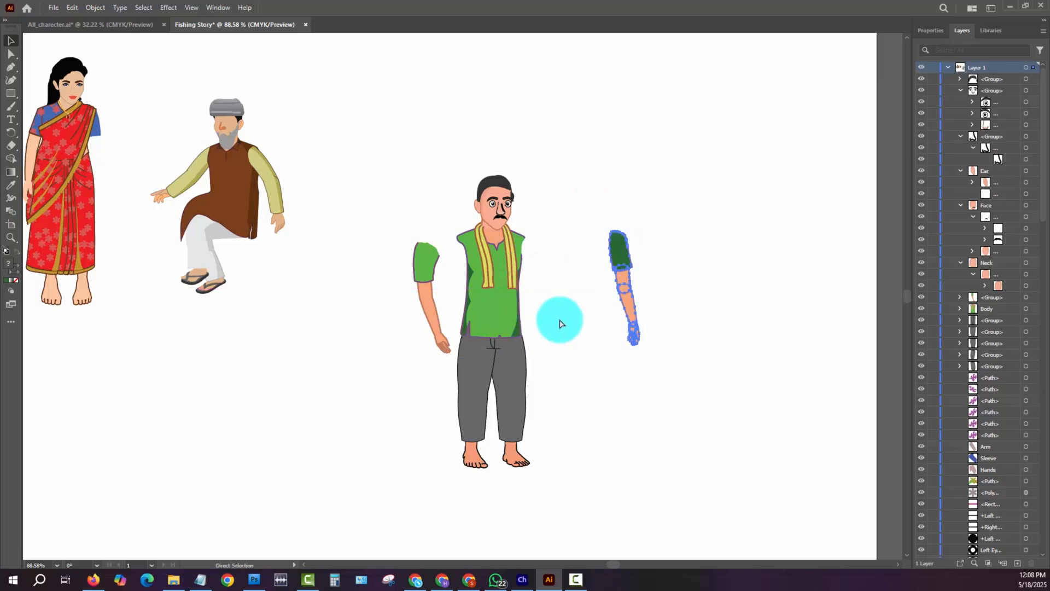
key(v)
right_click(625, 272)
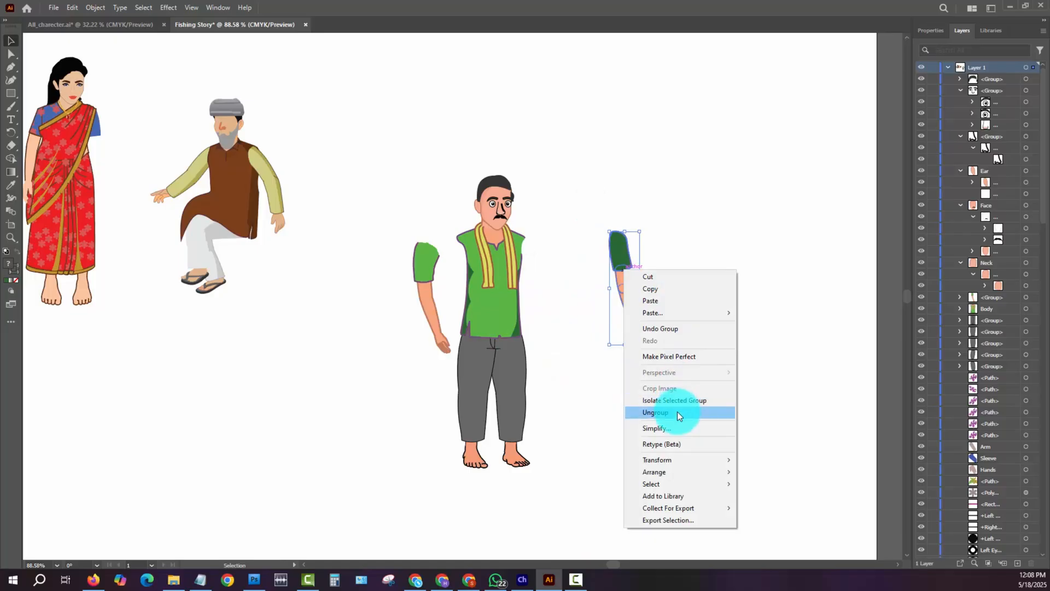
- Move the light green-sleeved arm further outward from the torso
click(358, 200)
drag(398, 220, 439, 337)
drag(429, 295, 378, 302)
- Ungroup the man's head and torso parts and move the complete head up, clear of the neck
drag(466, 158, 523, 218)
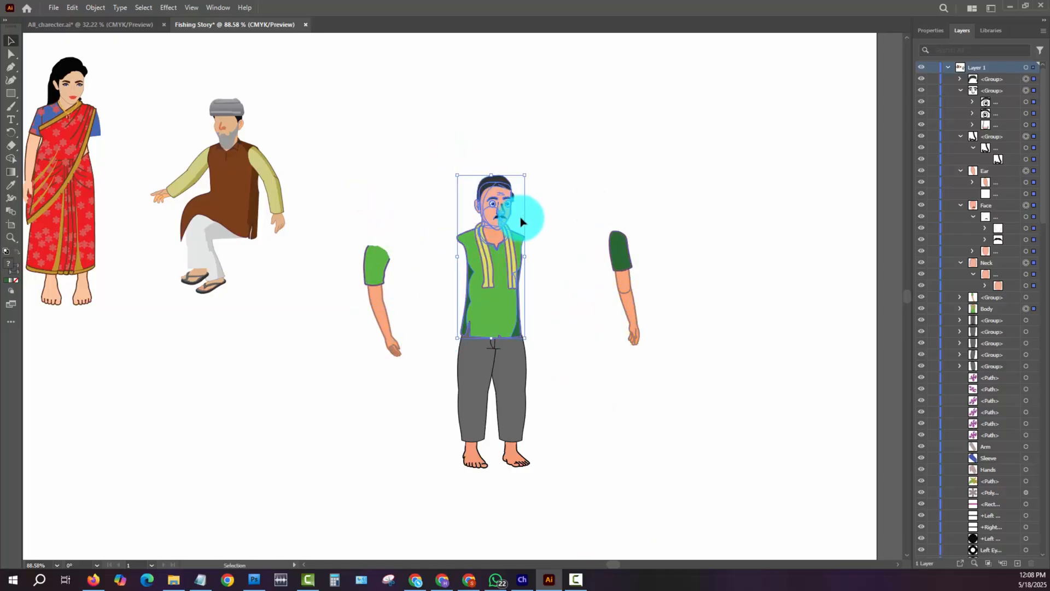
right_click(496, 306)
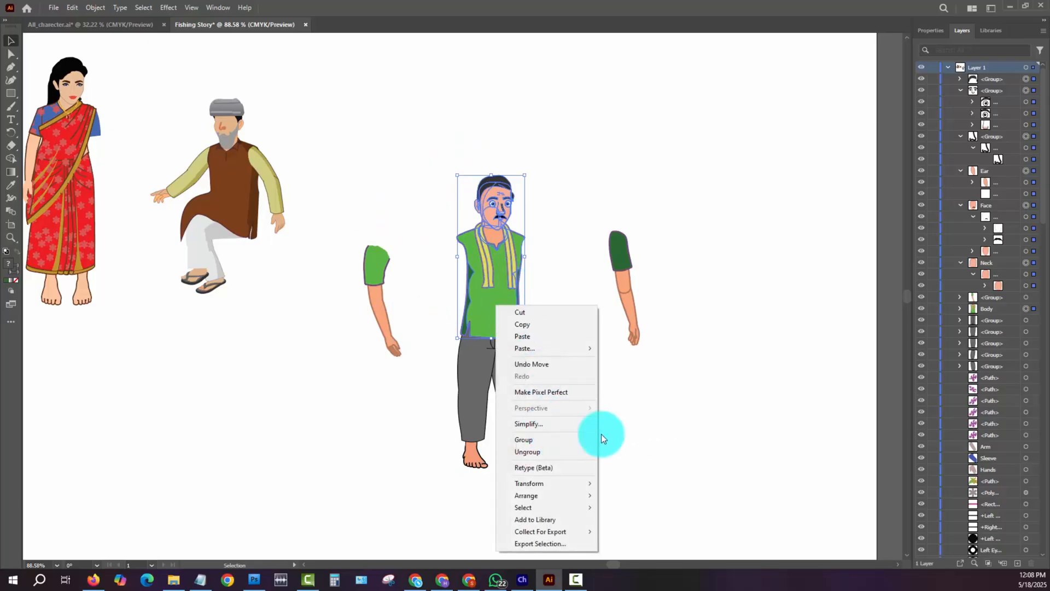
click(562, 452)
click(684, 389)
drag(468, 157, 506, 141)
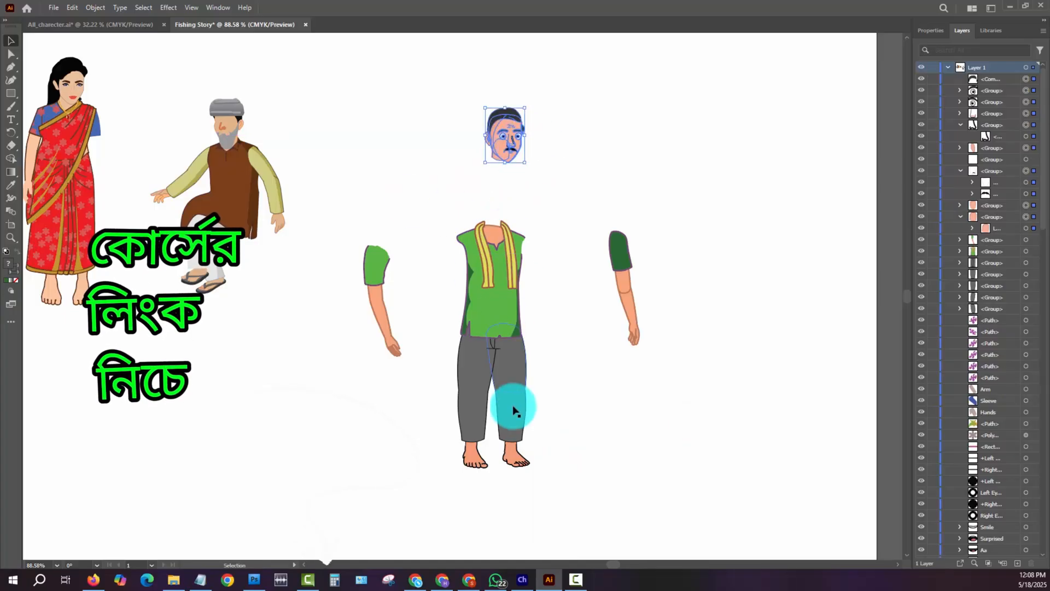
- Pull both lower legs with their feet out of the gray trousers and place them side by side next to the trousers
click(474, 450)
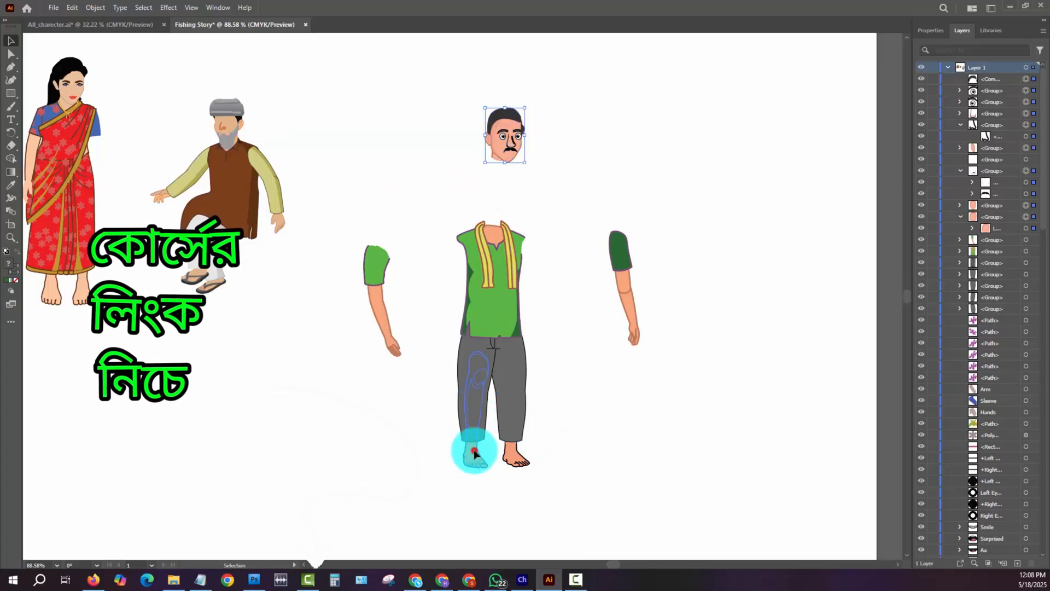
shift+click(511, 452)
drag(511, 452, 613, 454)
click(694, 419)
drag(545, 325, 594, 485)
drag(586, 399, 556, 391)
click(680, 405)
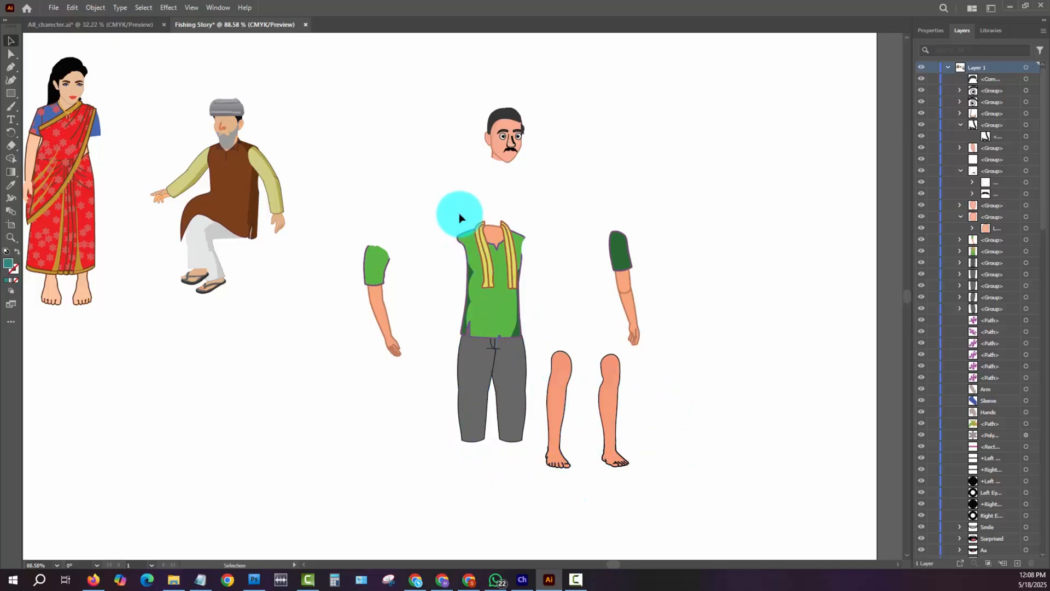
- Move all of the green-shirt man's separated body parts together toward the artboard's outer edge, away from the other characters
drag(458, 208, 499, 464)
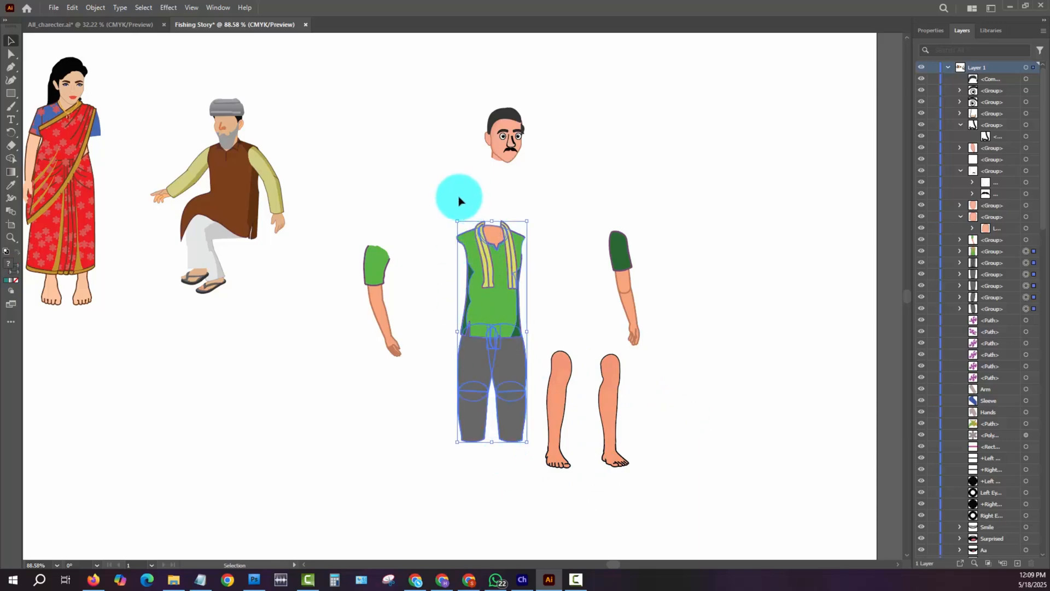
click(494, 488)
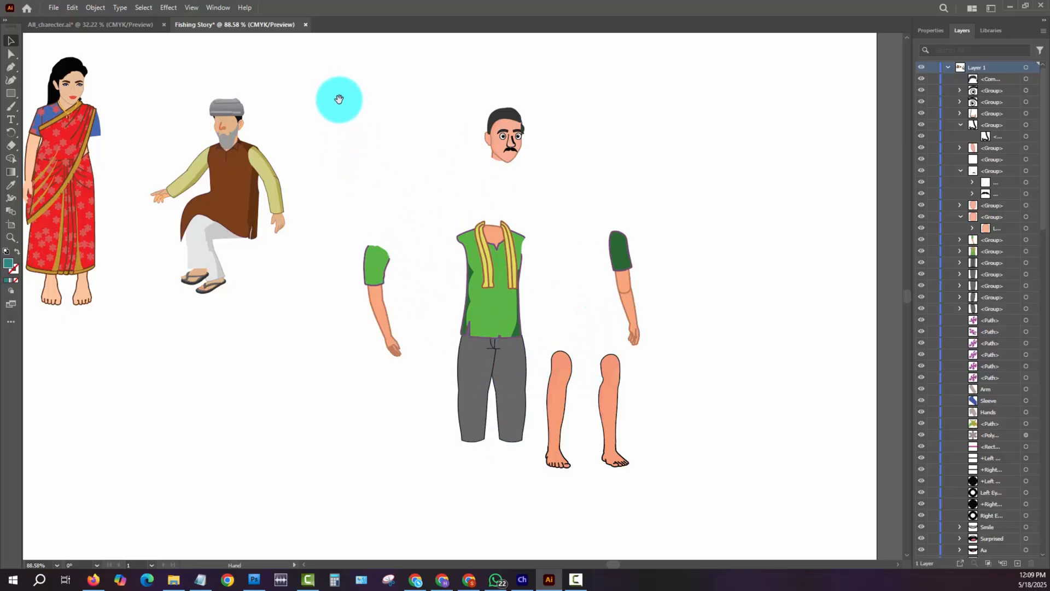
drag(339, 98, 660, 416)
drag(659, 416, 345, 400)
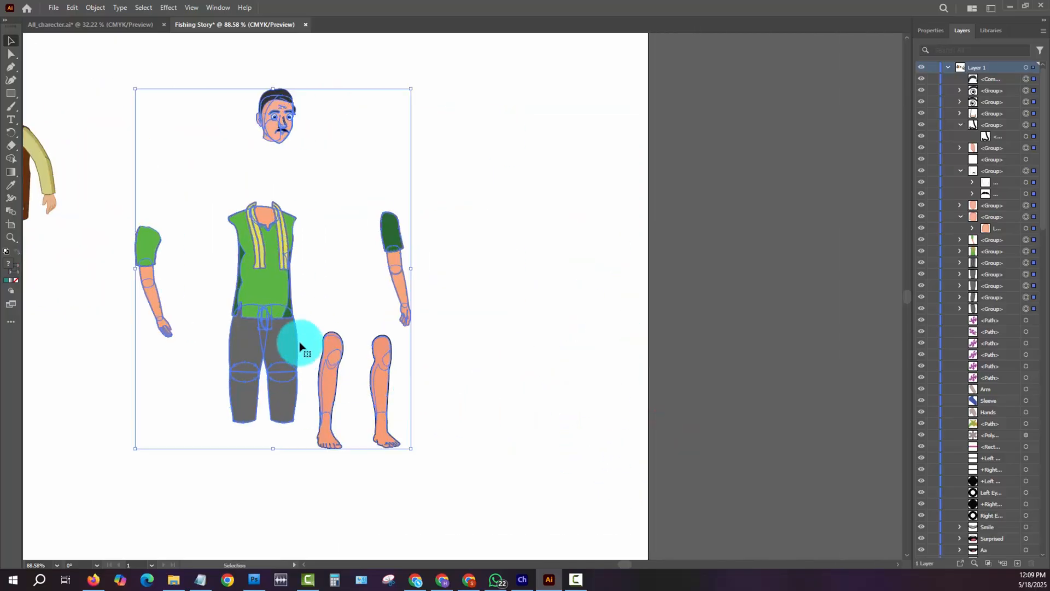
drag(268, 331, 405, 364)
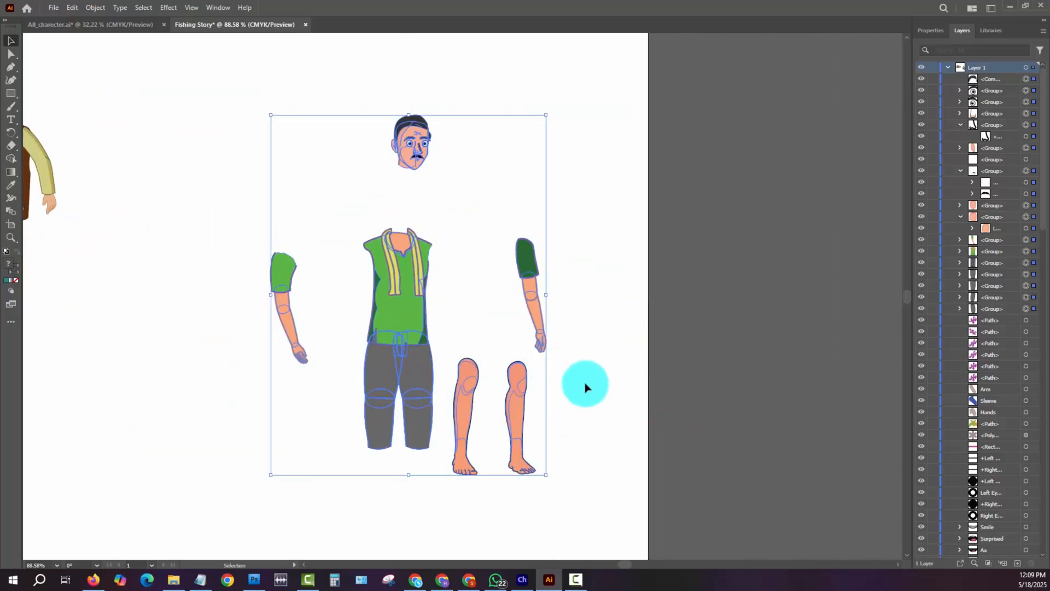
click(612, 406)
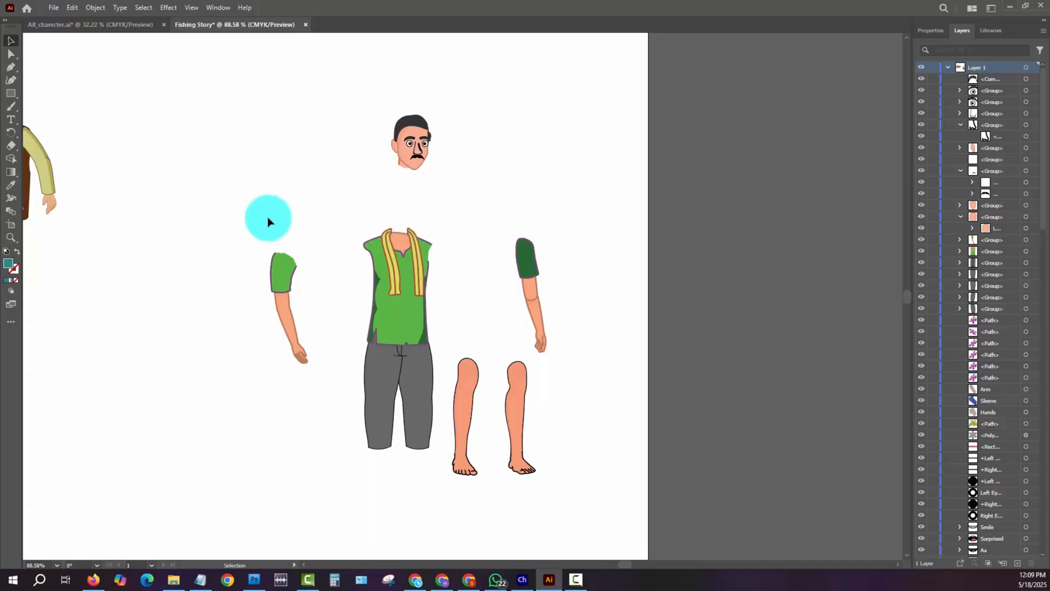
- Rotate the light green-sleeved arm about its shoulder so that it angles outward from the torso
drag(248, 220, 324, 448)
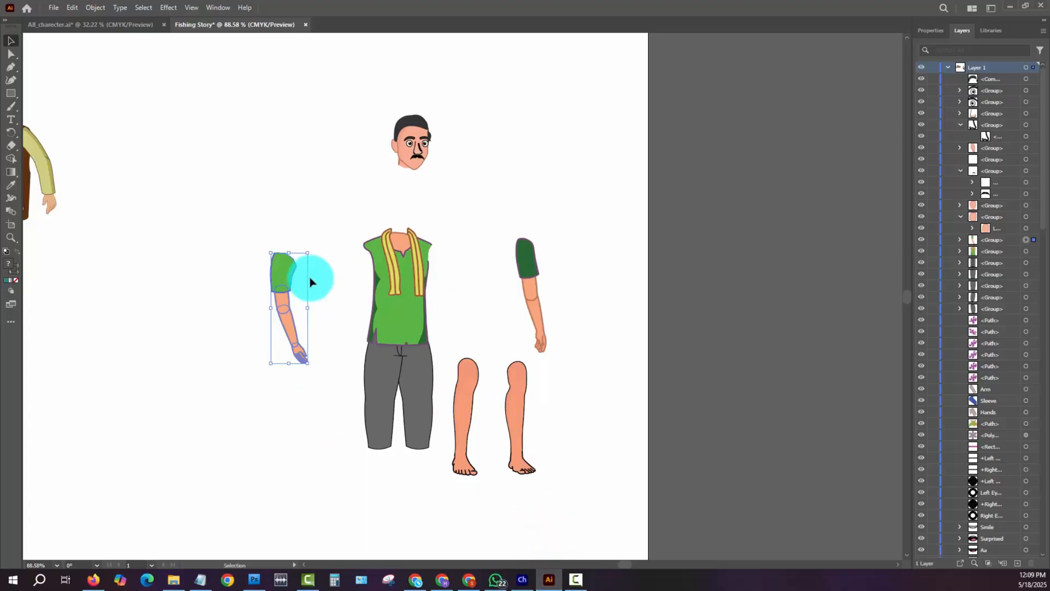
key(r)
click(291, 255)
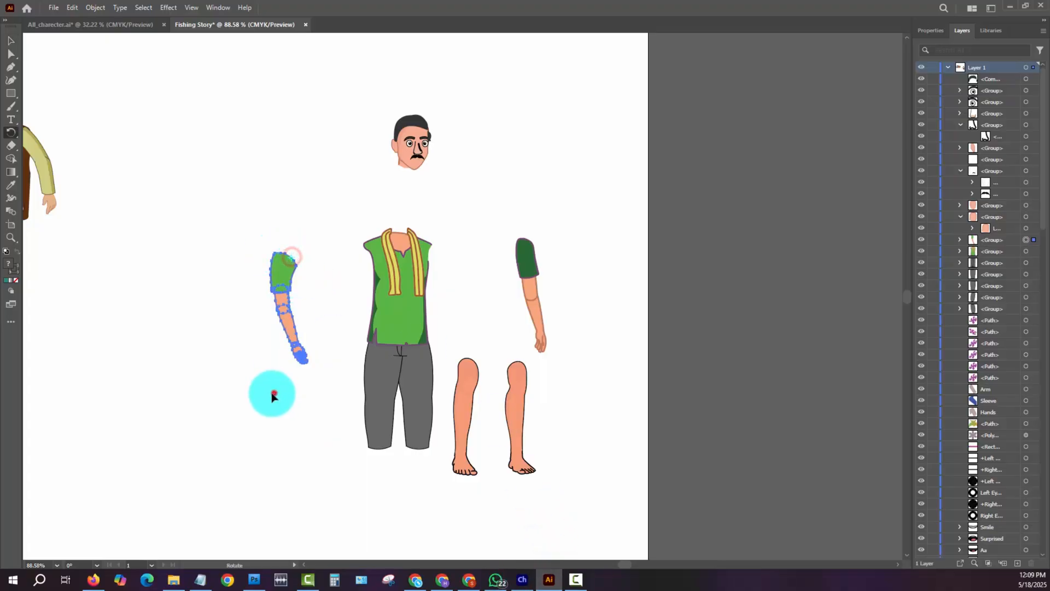
drag(272, 394, 159, 375)
key(ctrl)
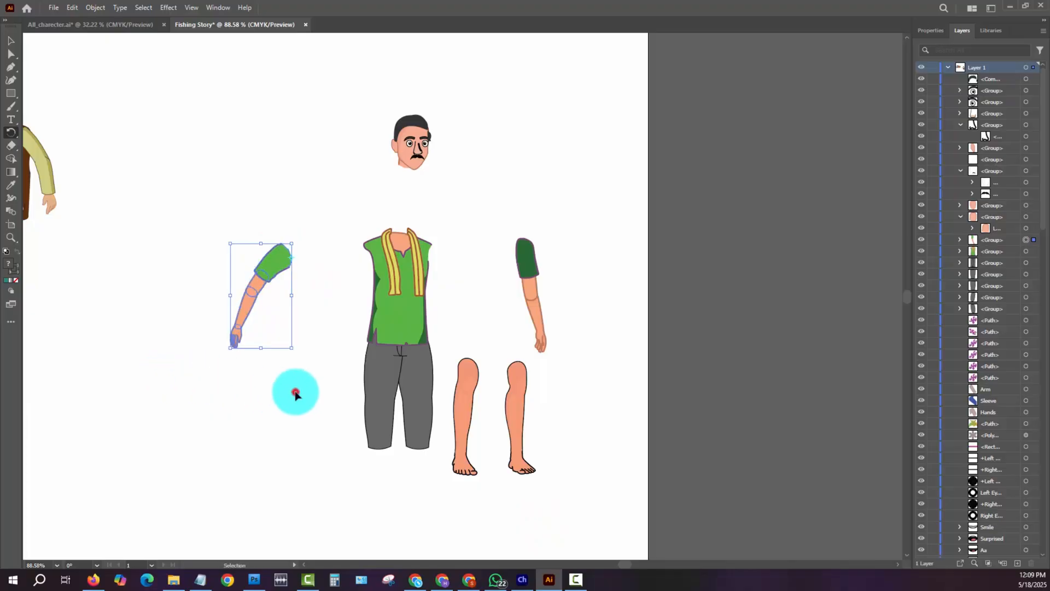
ctrl+click(296, 392)
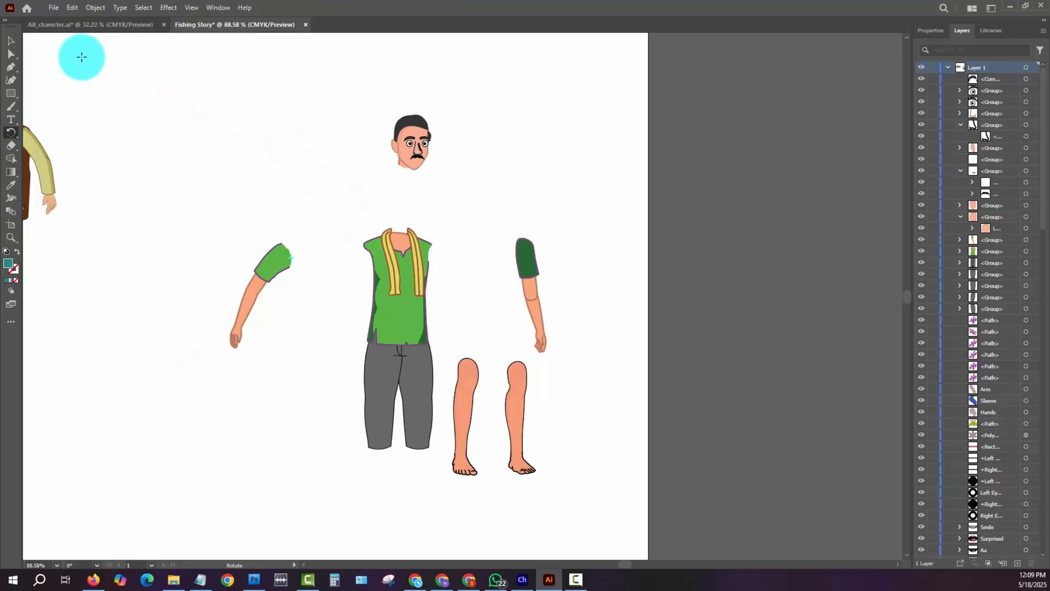
- Select all the separated body parts and examine the contents of the torso group in Layer 1
click(12, 41)
drag(212, 107, 586, 498)
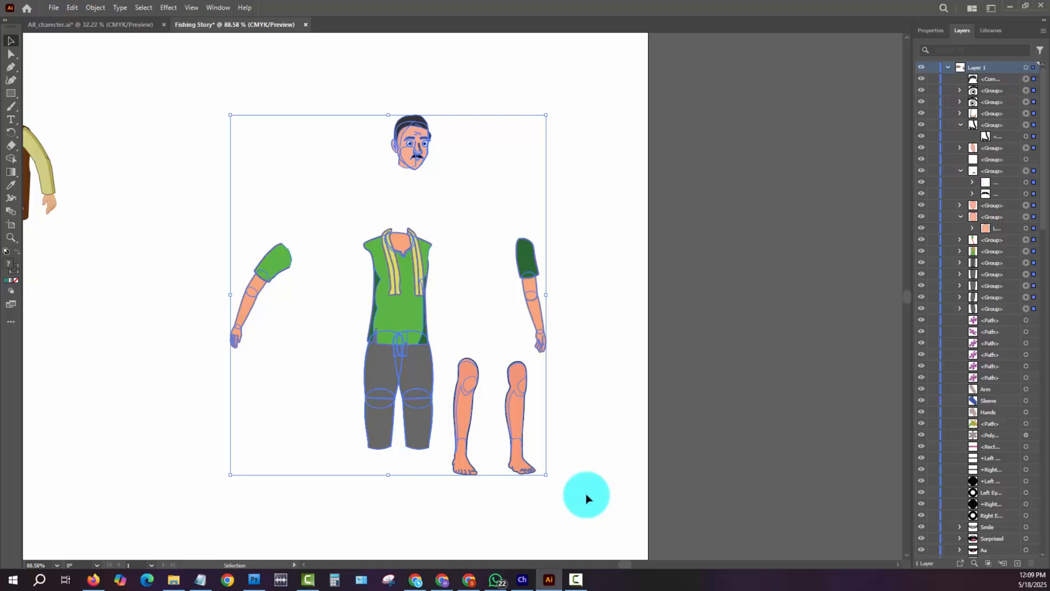
click(958, 253)
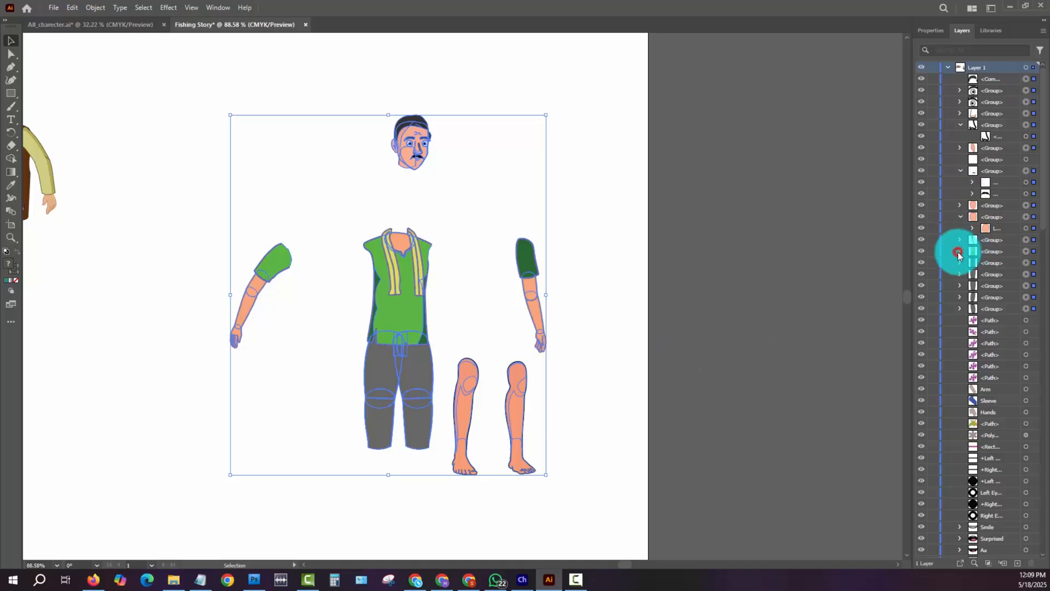
click(453, 214)
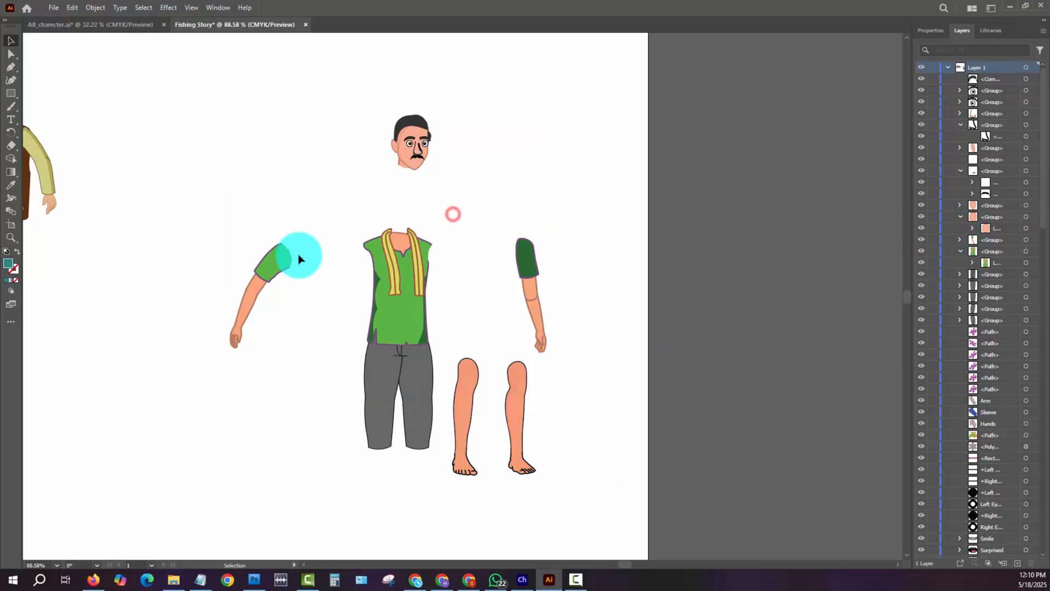
- Switch to Photoshop and create a new document 1000 pixels wide and 1000 pixels high
click(255, 581)
click(33, 9)
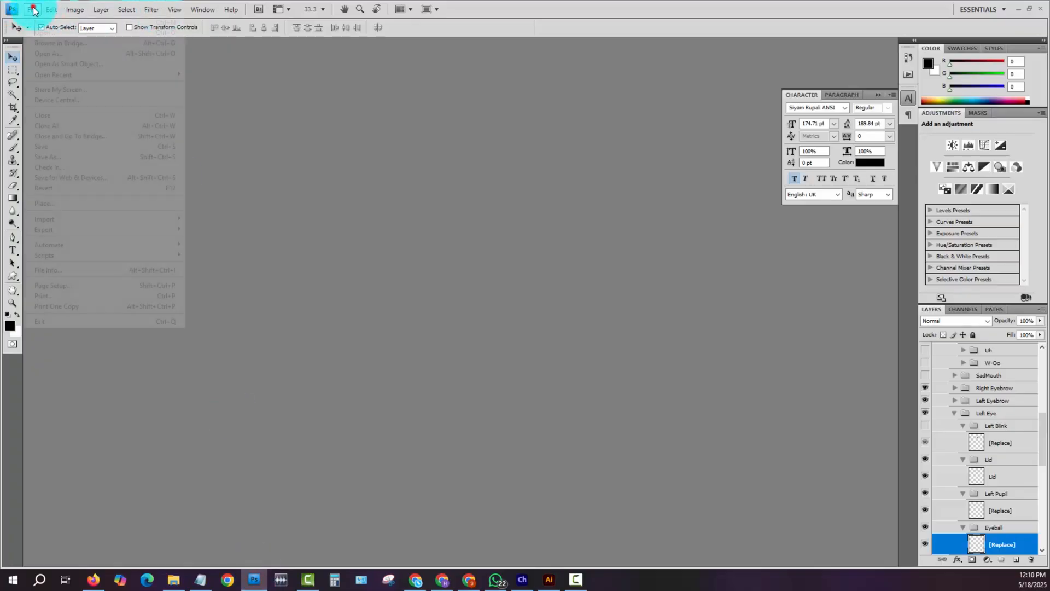
click(47, 24)
double_click(405, 255)
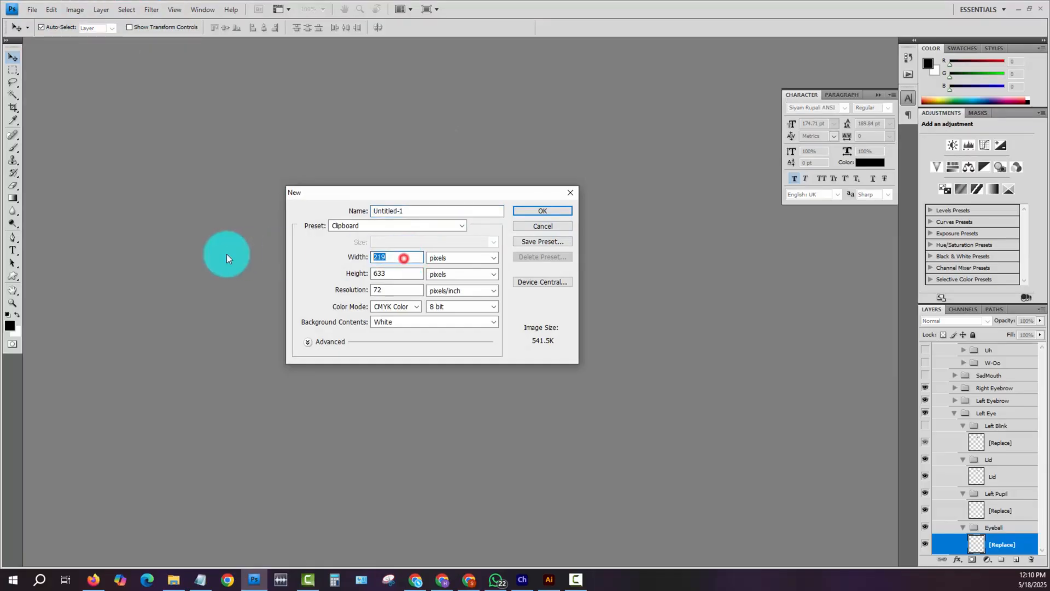
text(1000)
key(Tab)
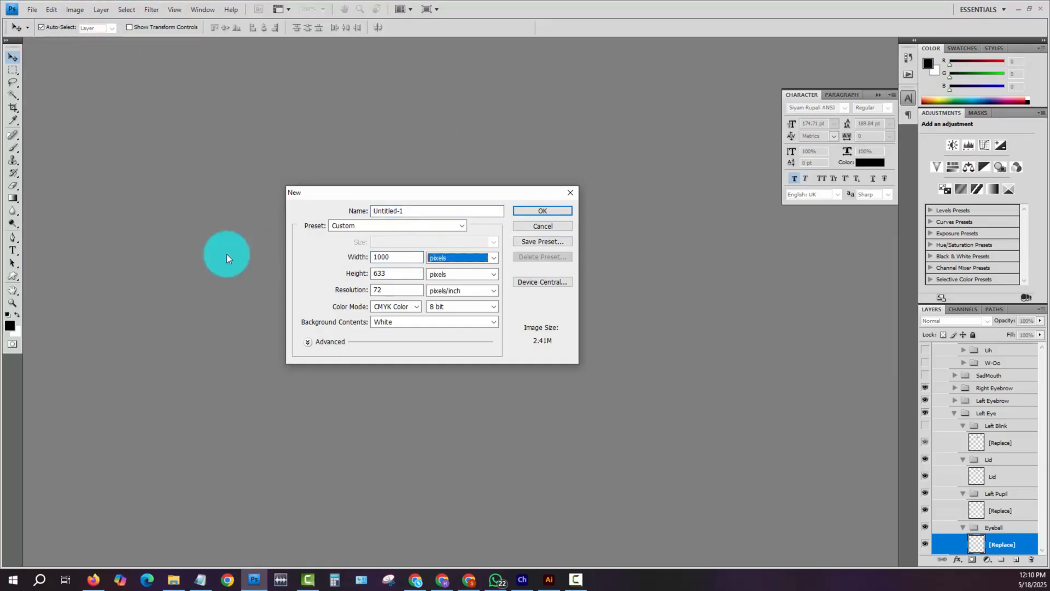
key(Tab)
text(1000)
key(Return)
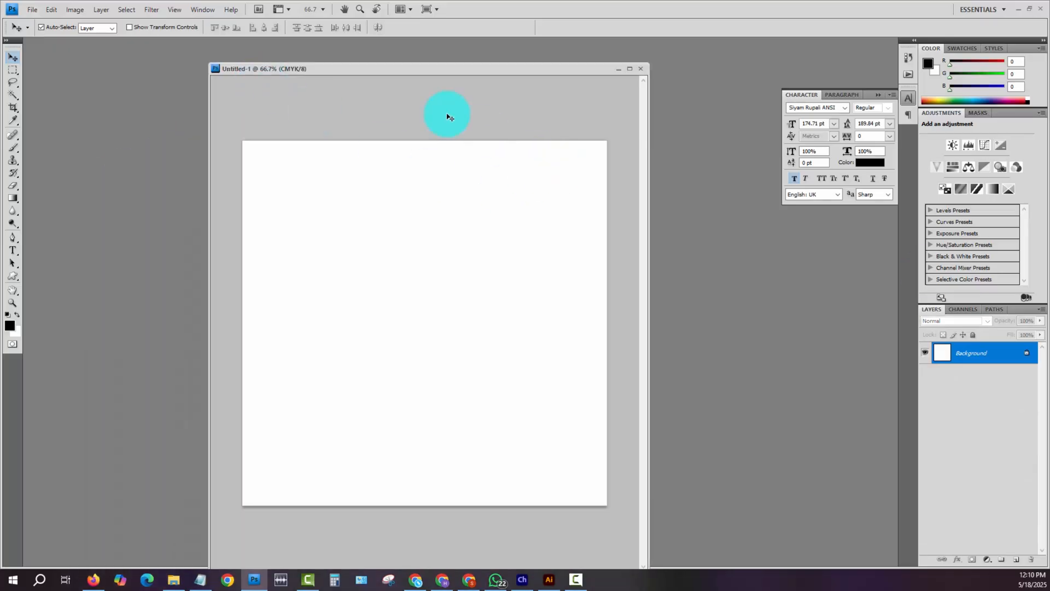
- Convert the new document to RGB Color mode and widen its window
click(75, 10)
click(125, 23)
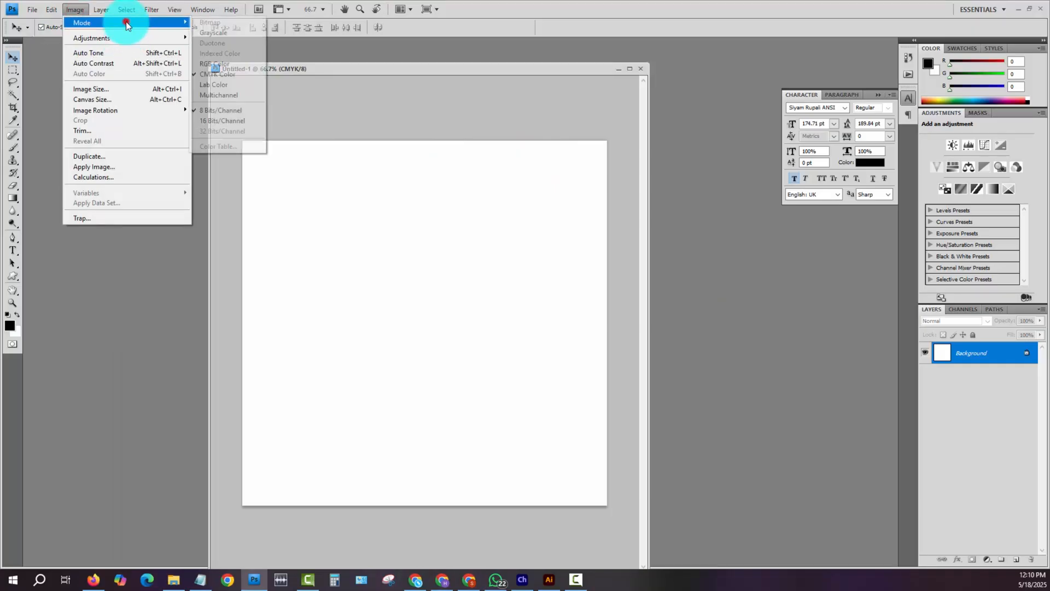
click(229, 63)
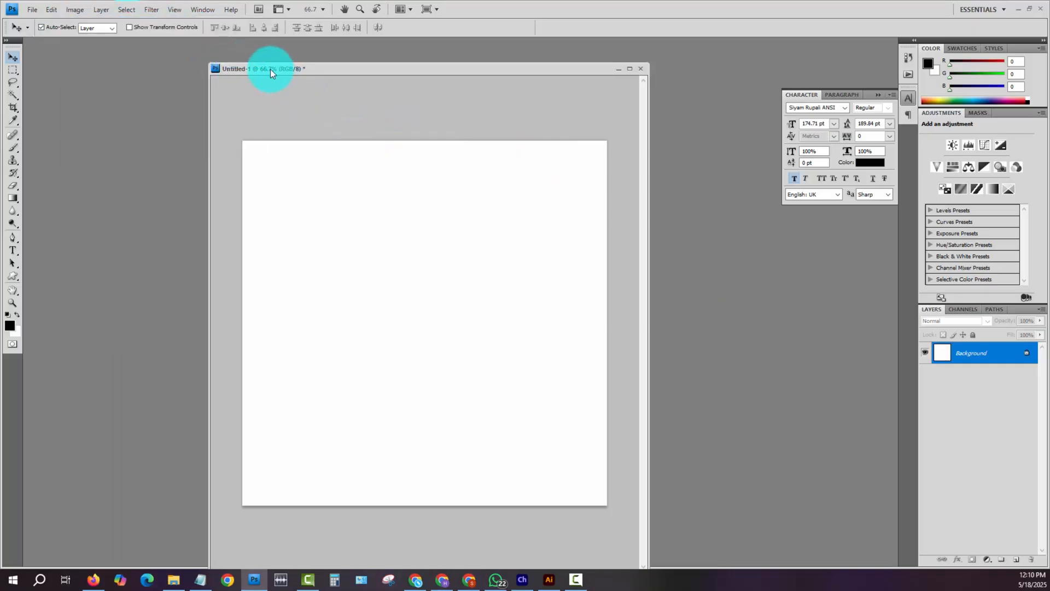
drag(648, 243, 744, 238)
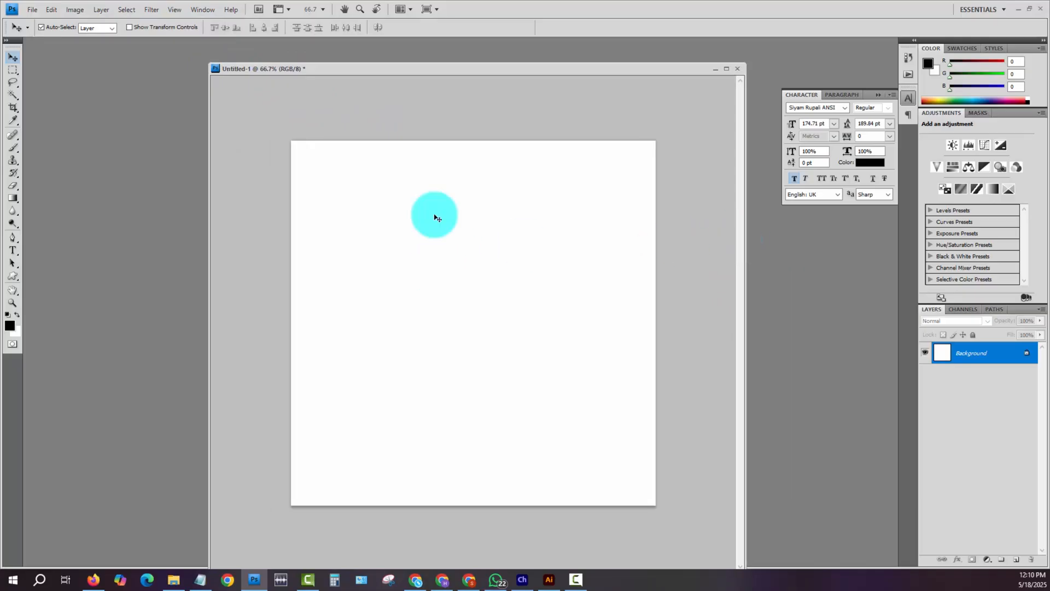
- Create a second, clipboard-sized document in RGB Color mode and close it
click(12, 9)
click(32, 9)
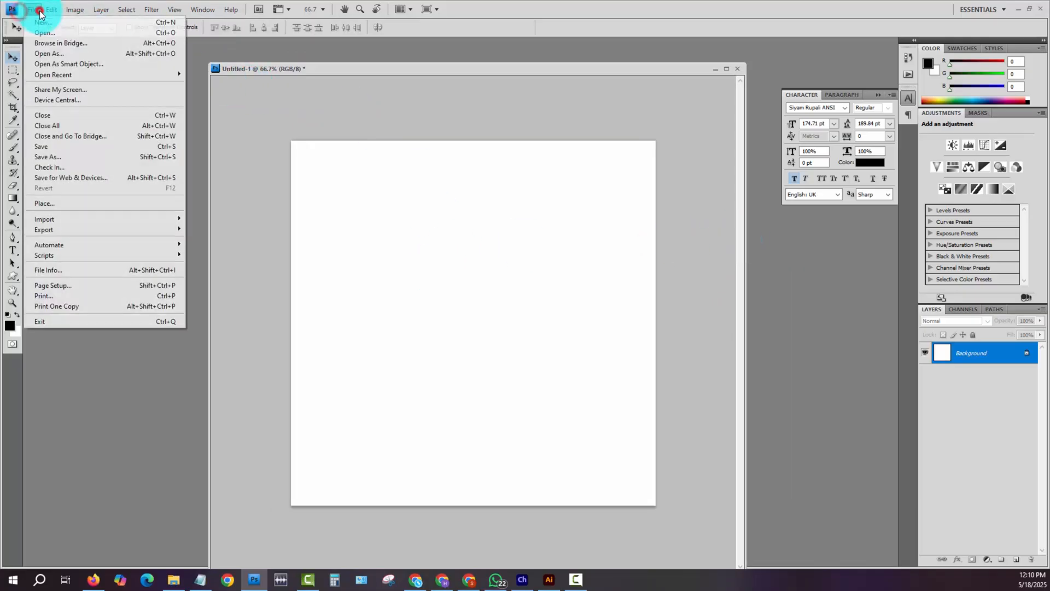
click(54, 23)
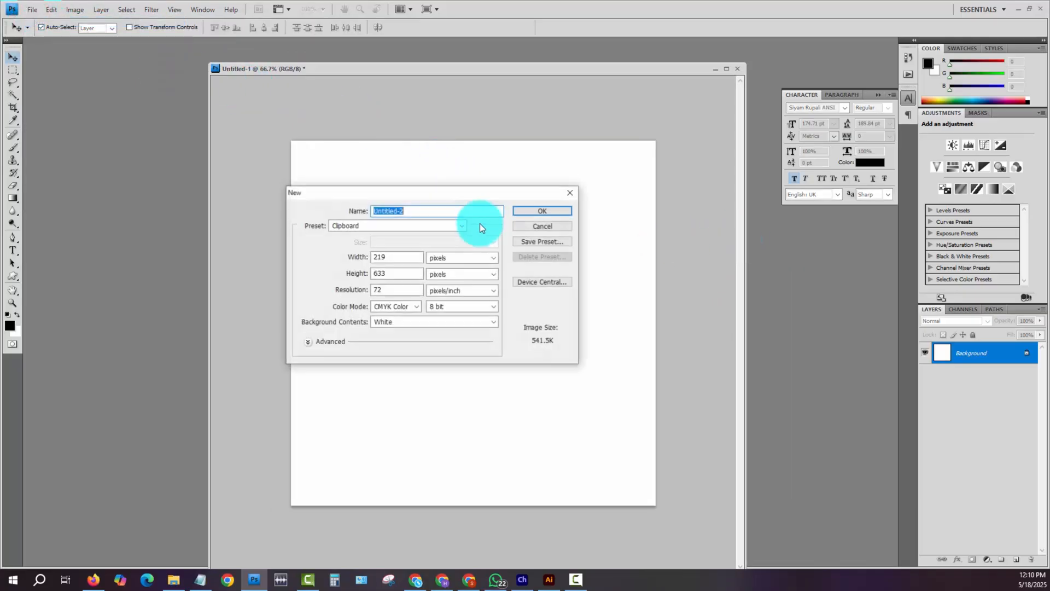
click(399, 307)
click(399, 336)
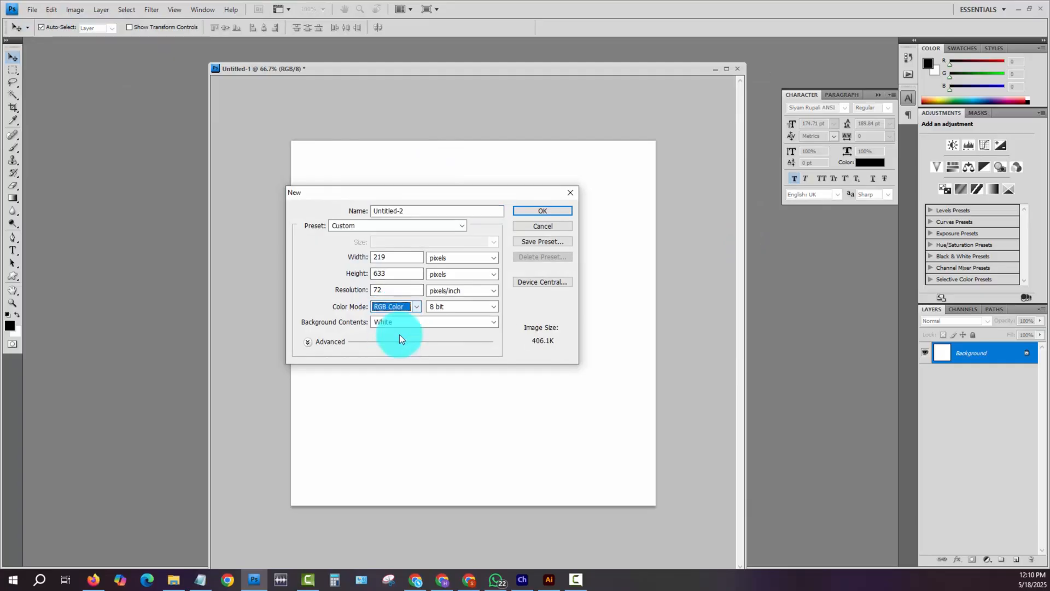
click(549, 216)
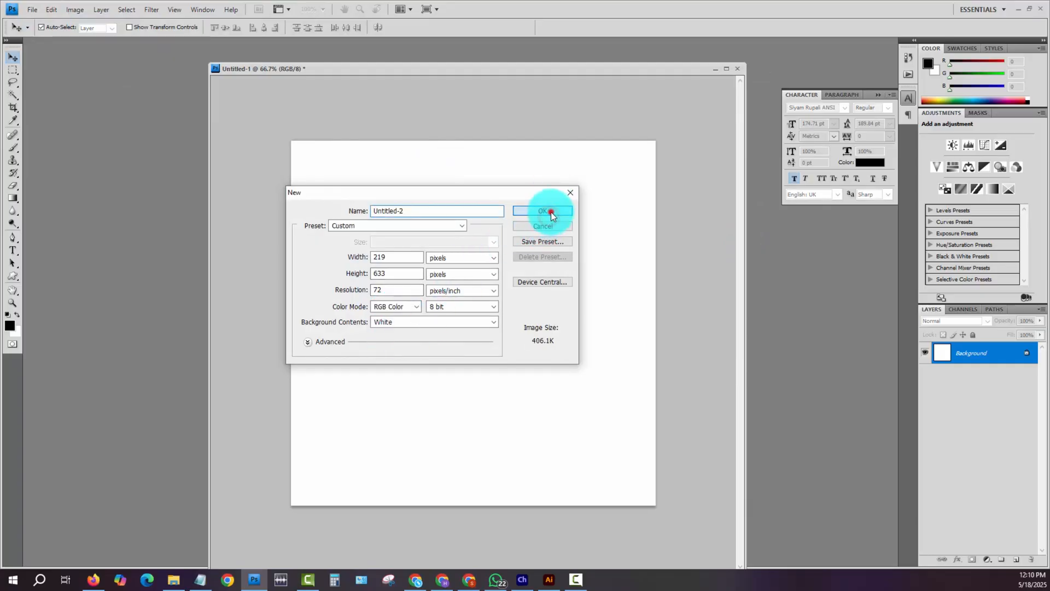
click(400, 81)
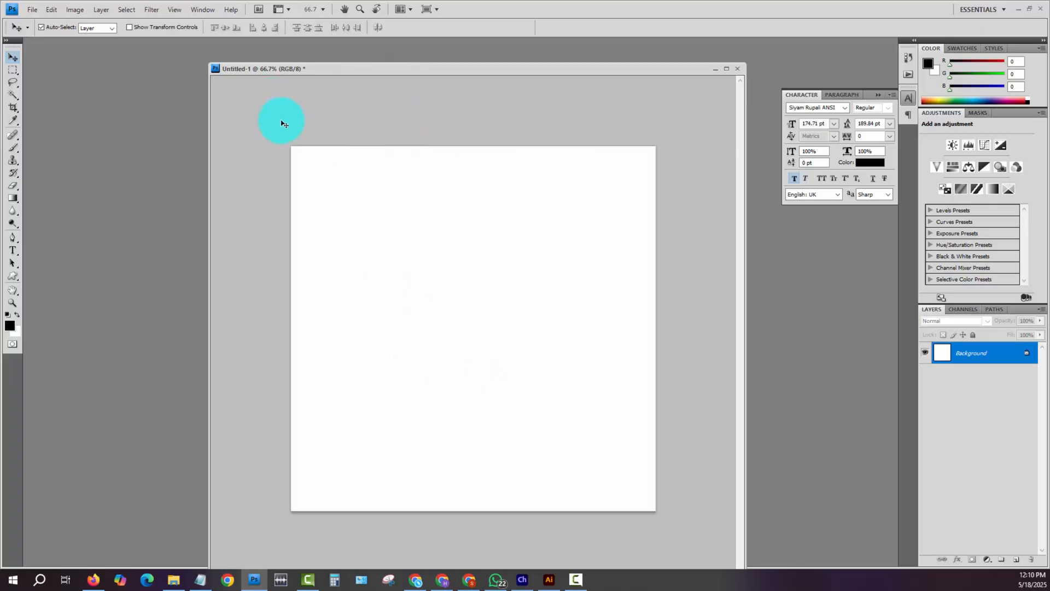
- Add two layer groups, rename the upper one Village_person_01, and nest the other group inside it
click(1002, 562)
click(1001, 561)
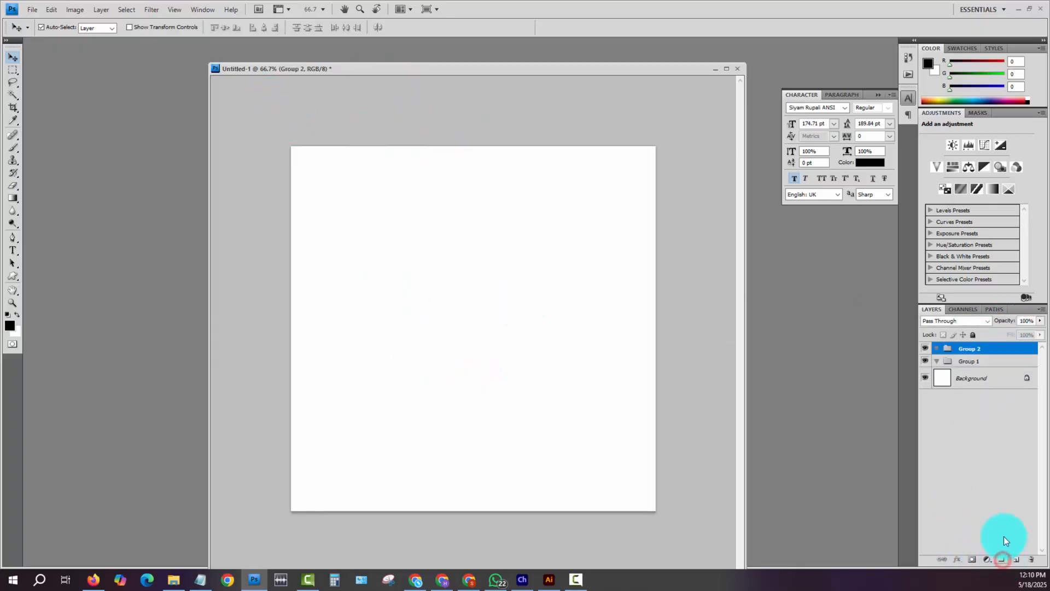
double_click(969, 348)
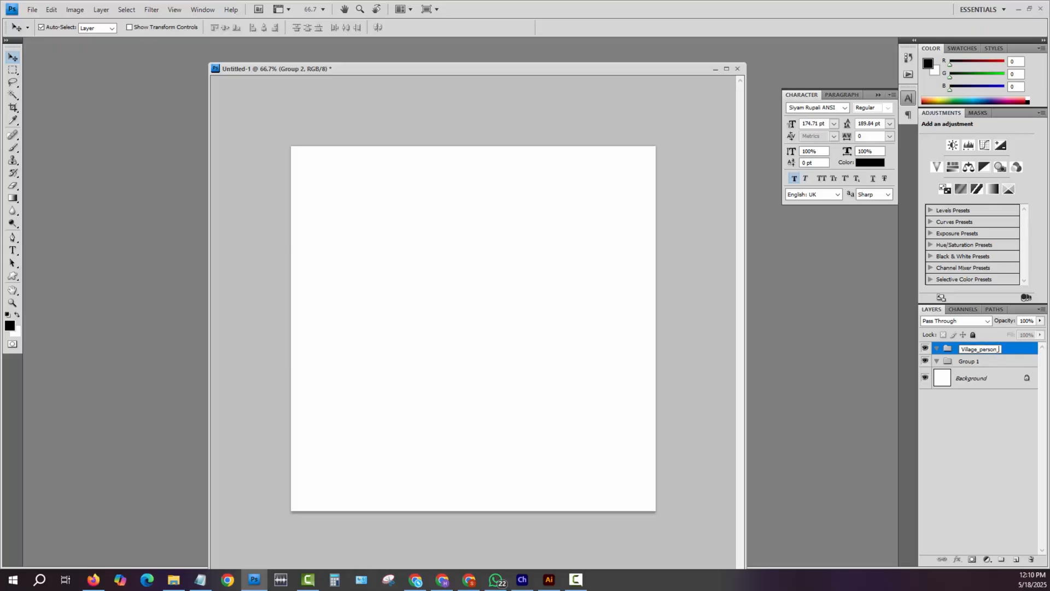
key(Return)
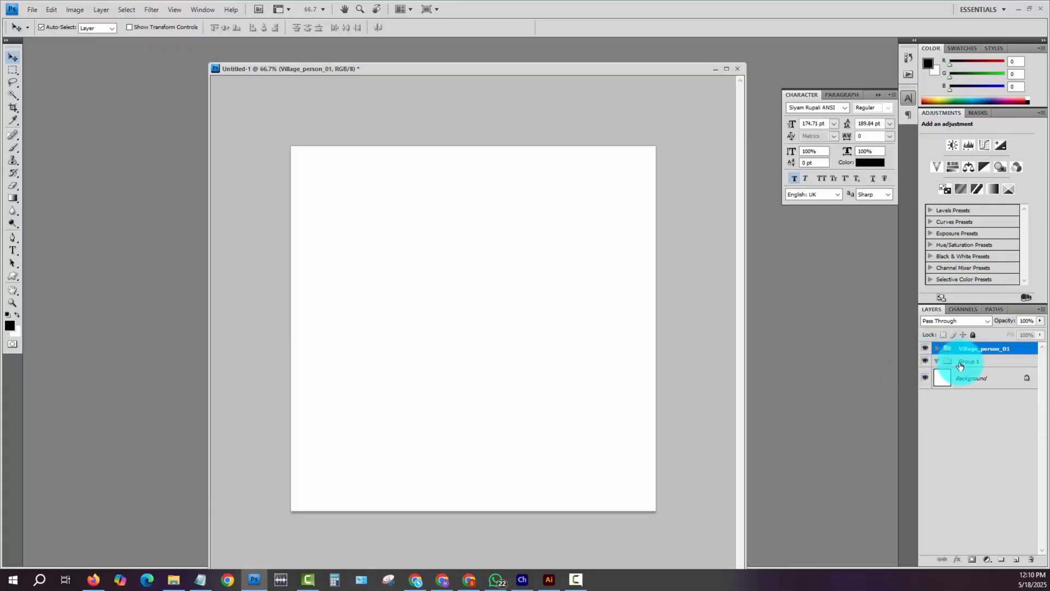
click(937, 349)
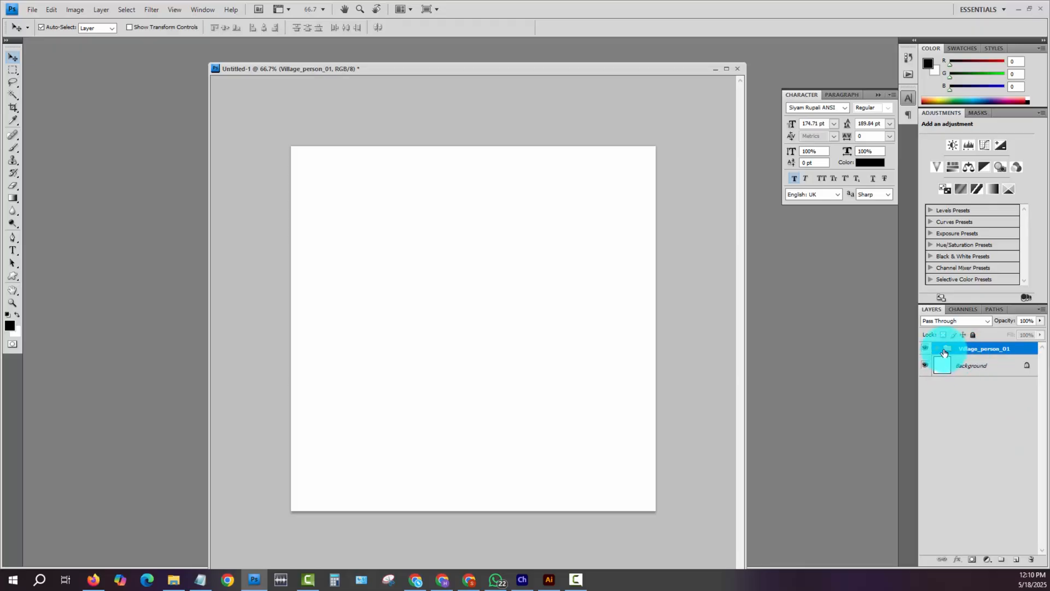
- Rename the group nested in Village_person_01 as Head and add another nested group named Body above it
click(936, 348)
double_click(975, 360)
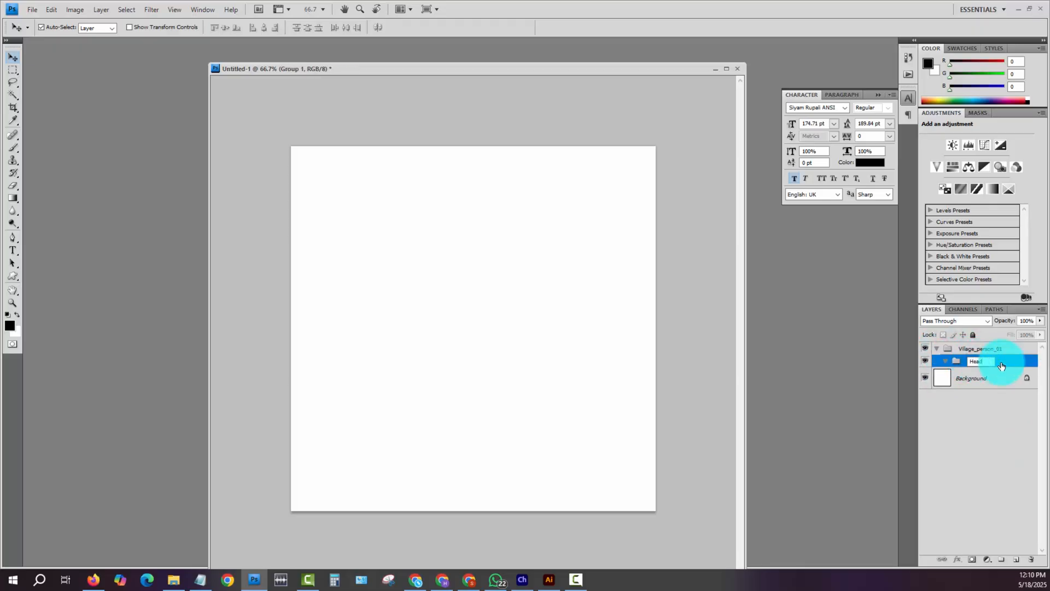
text(Head)
key(Return)
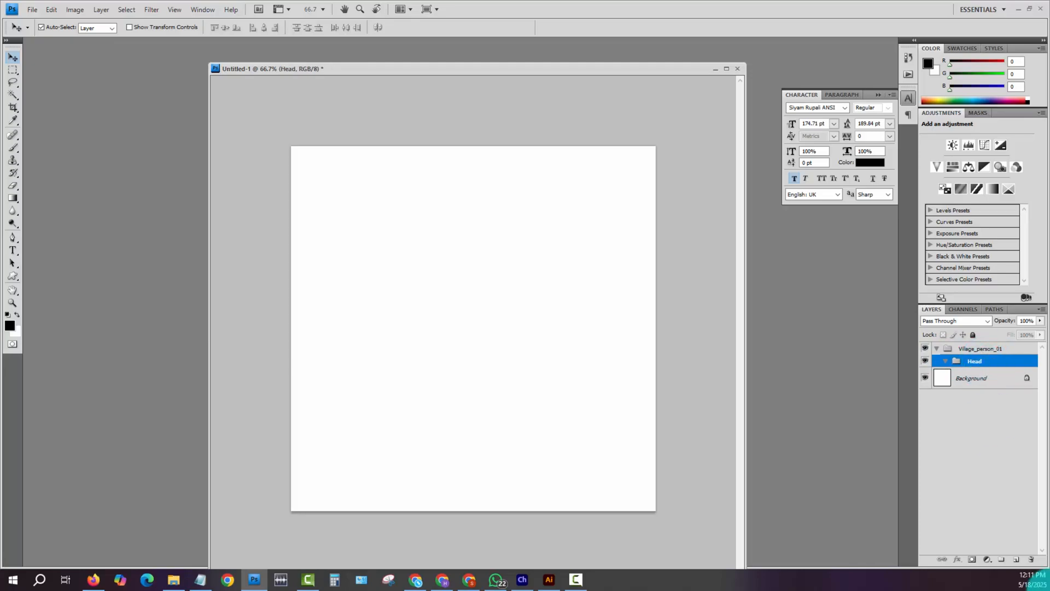
click(1001, 559)
double_click(977, 361)
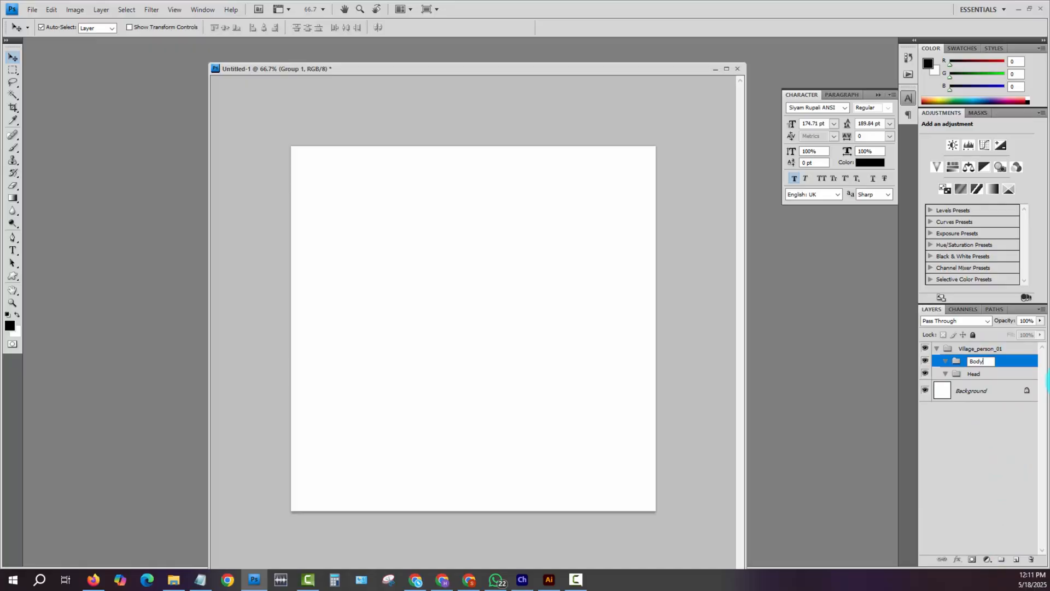
key(Return)
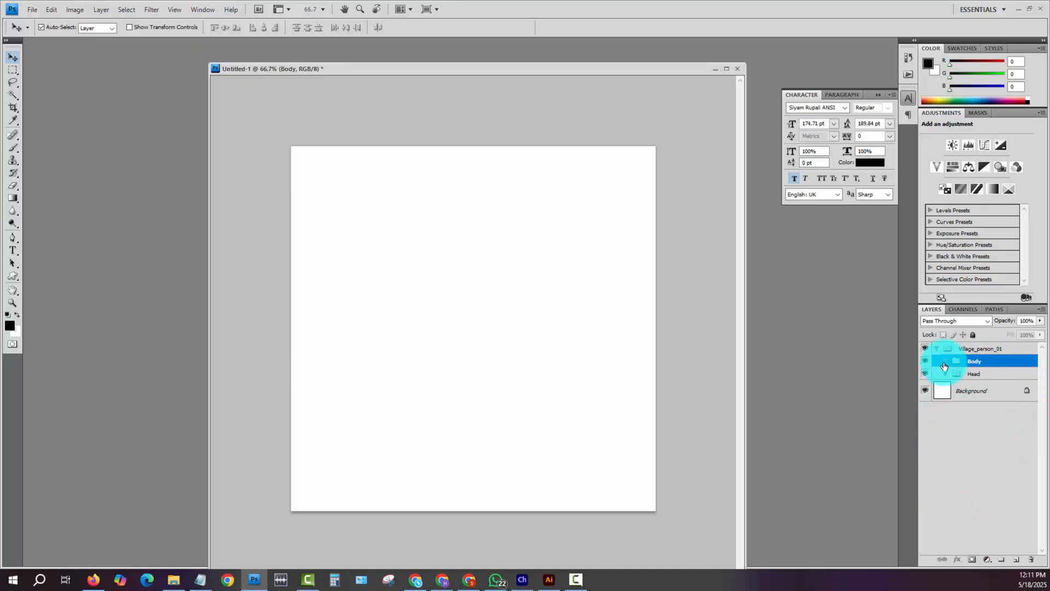
- Add a Left_Hand group above Body, plus a duplicate of it renamed Right_Hand
click(1001, 558)
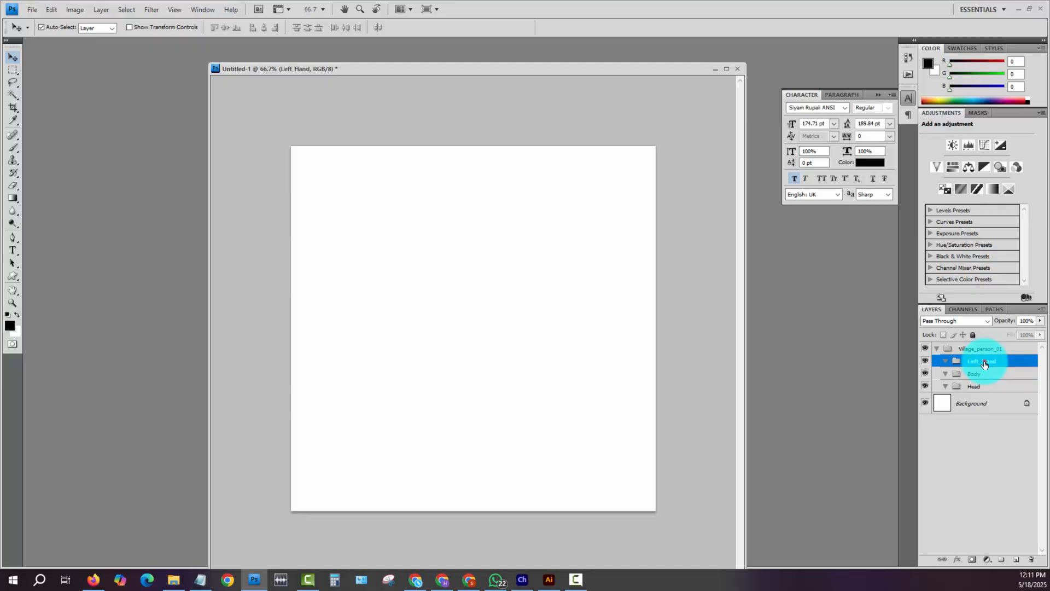
drag(985, 364, 1016, 558)
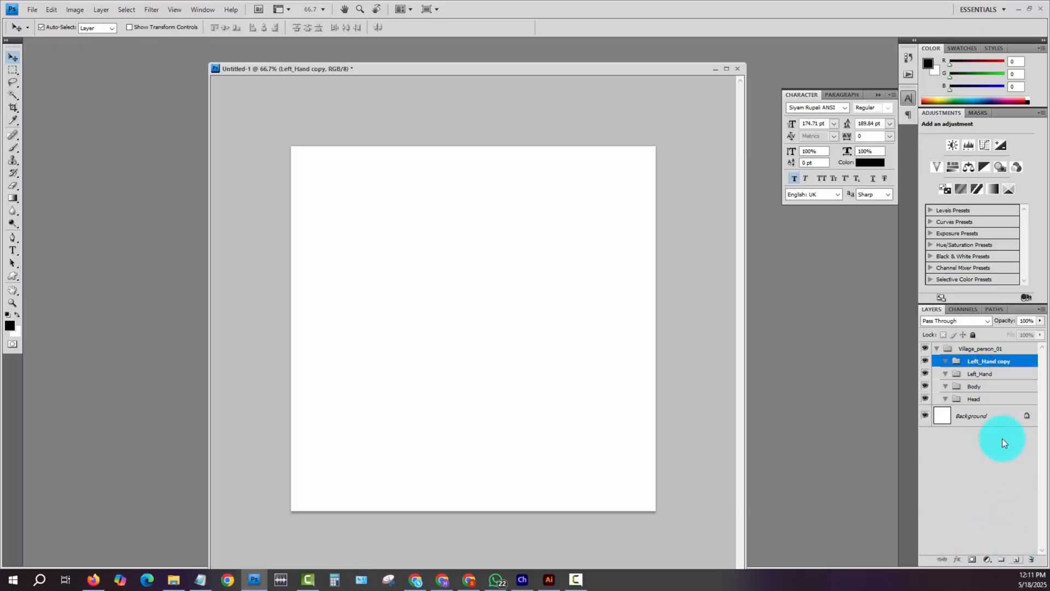
right_click(986, 363)
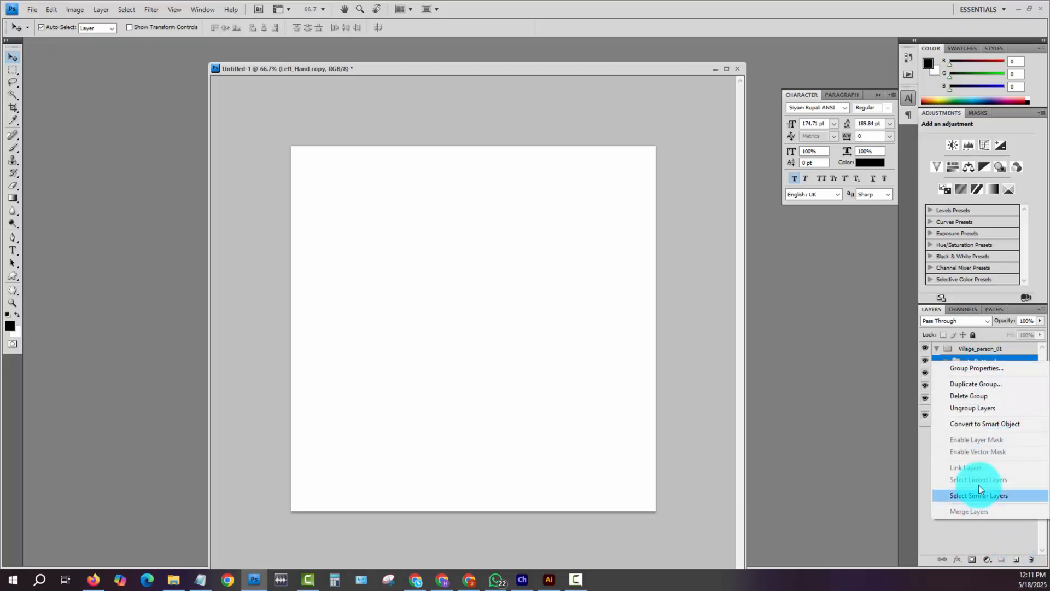
click(990, 360)
double_click(990, 362)
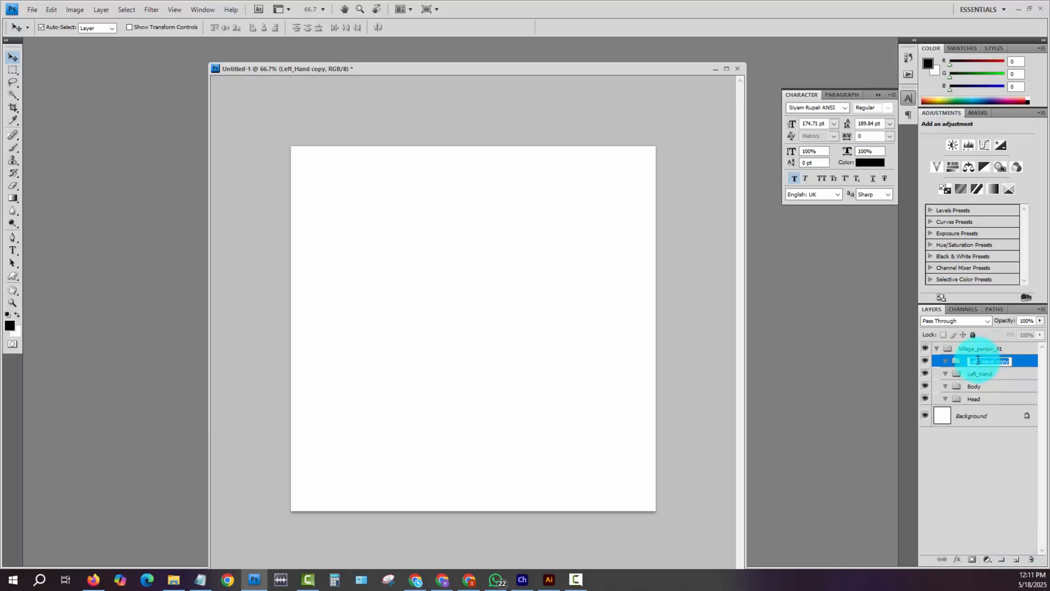
click(976, 360)
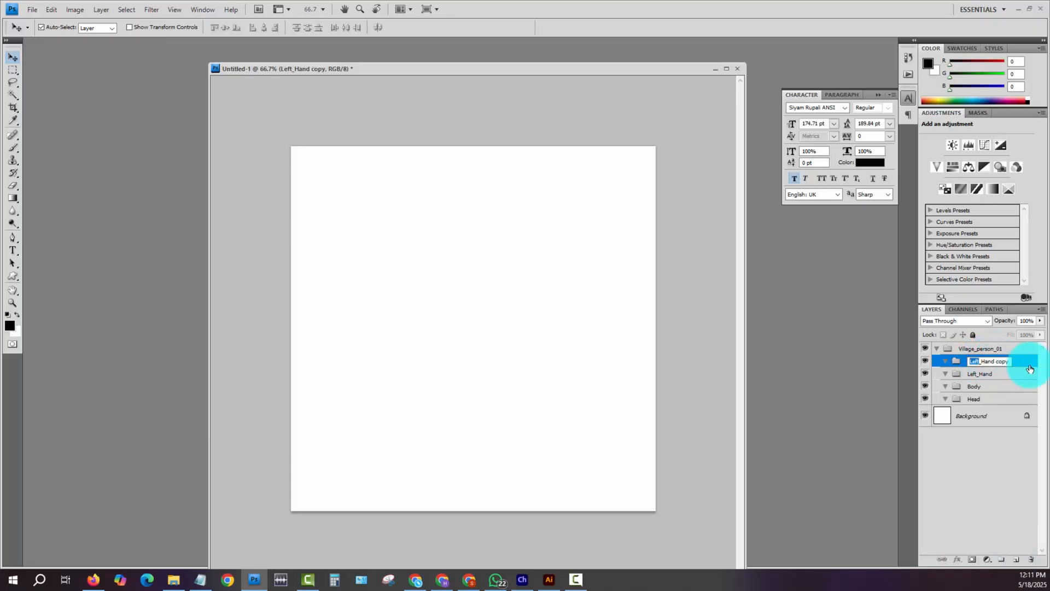
text(Right_Hand)
key(Return)
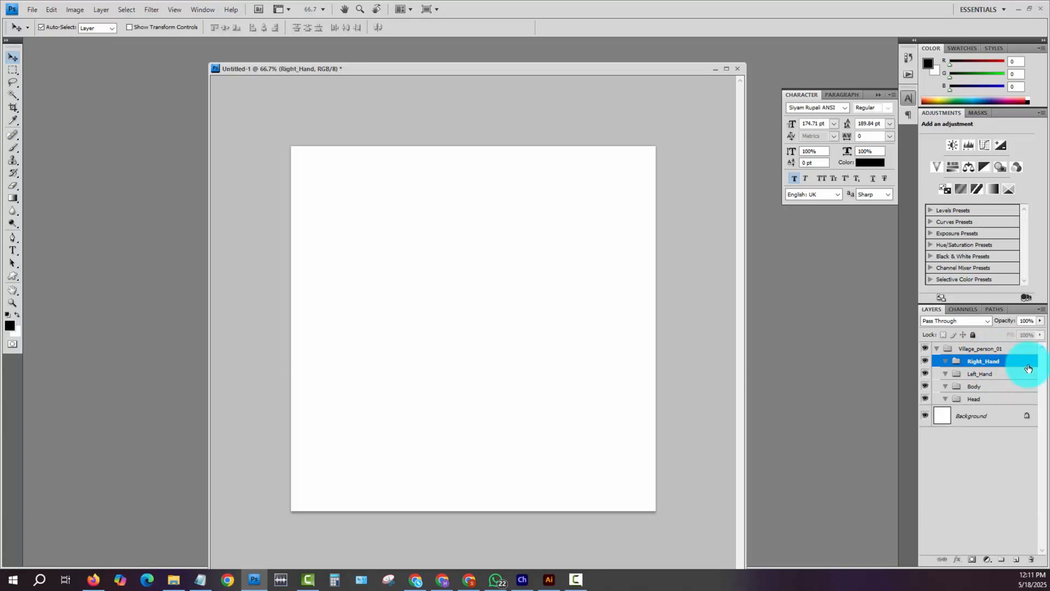
- Duplicate the Right_Hand and Left_Hand groups together
drag(1028, 368, 1008, 548)
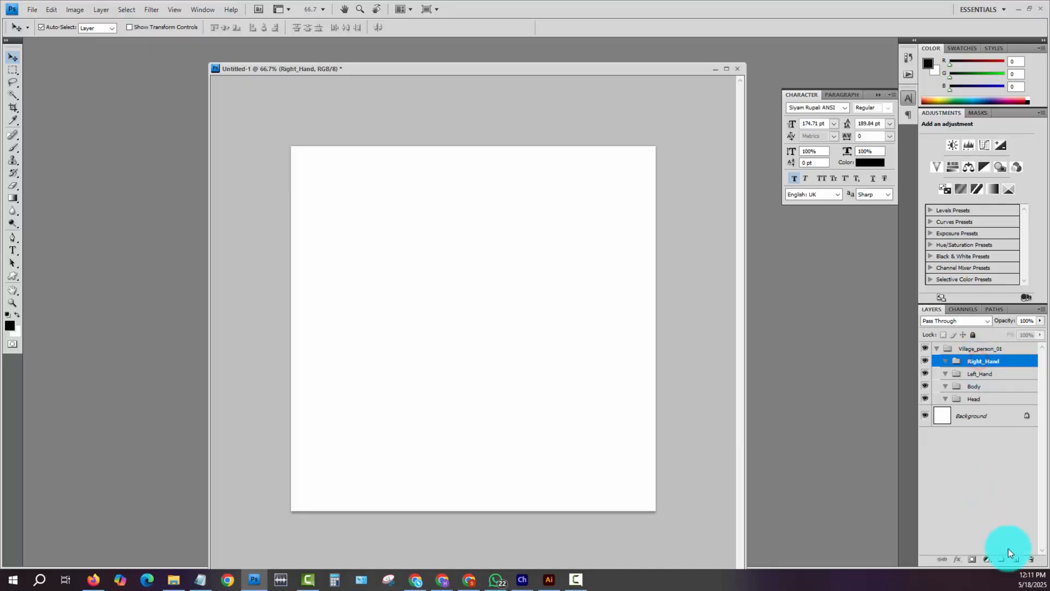
ctrl+double_click(999, 372)
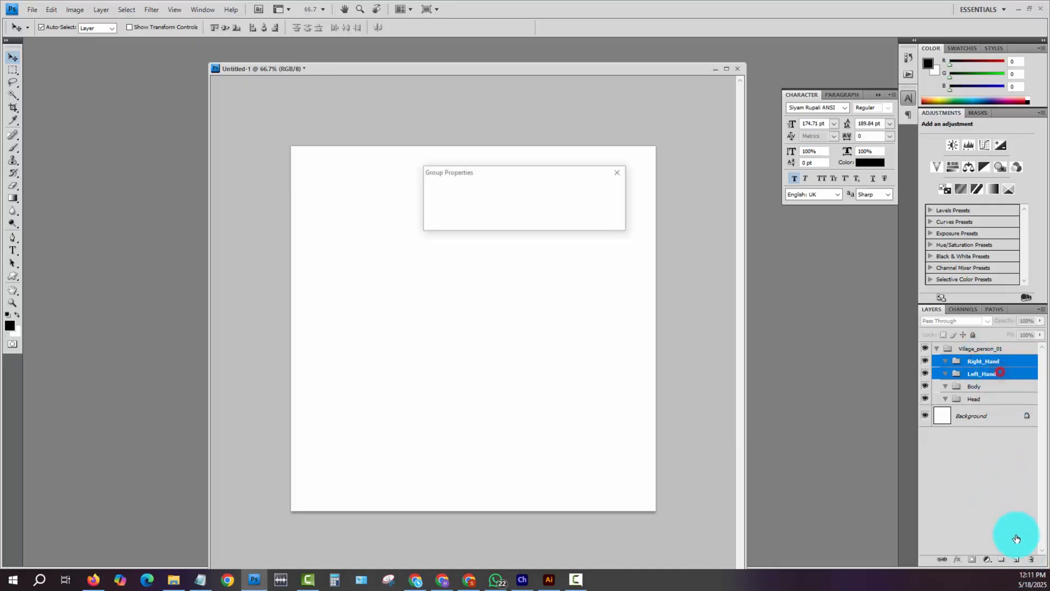
key(Escape)
click(996, 357)
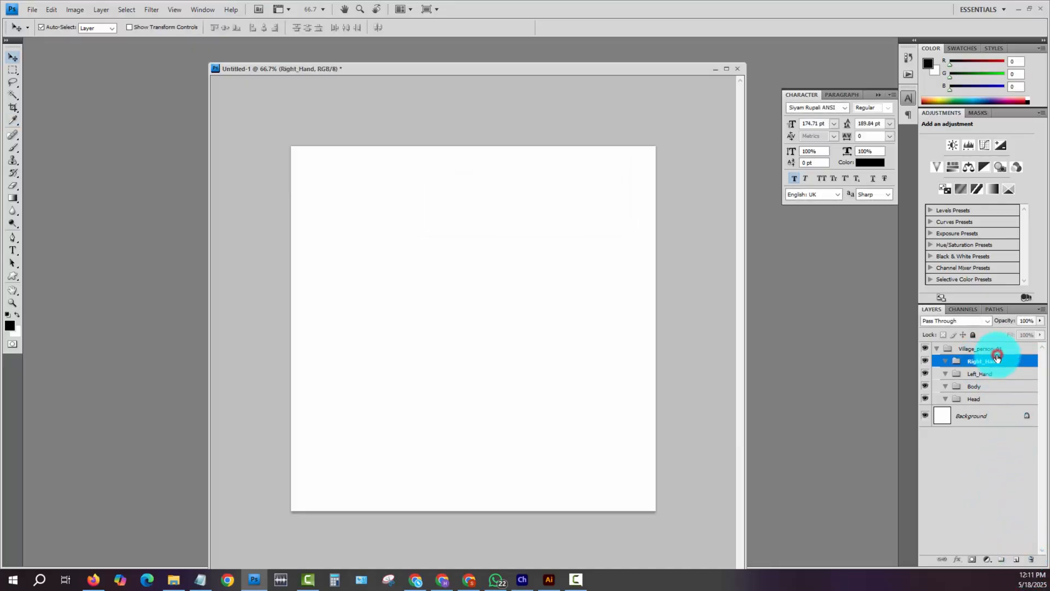
ctrl+click(1002, 374)
drag(1001, 372, 1016, 561)
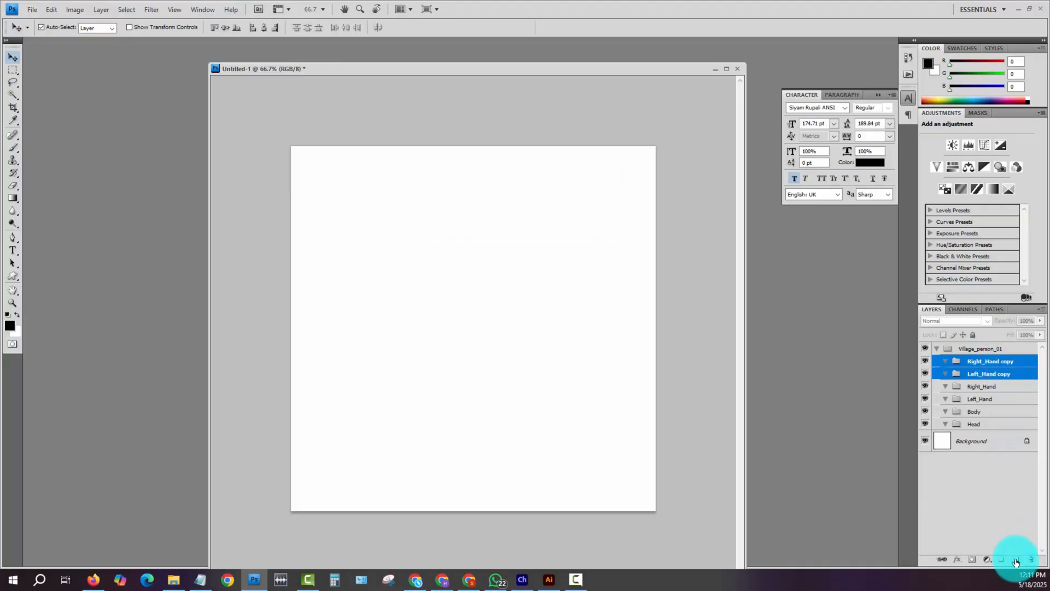
- Rename the copied hand groups Right_Leg and Left_Leg
click(1001, 359)
double_click(984, 359)
key(shift+End)
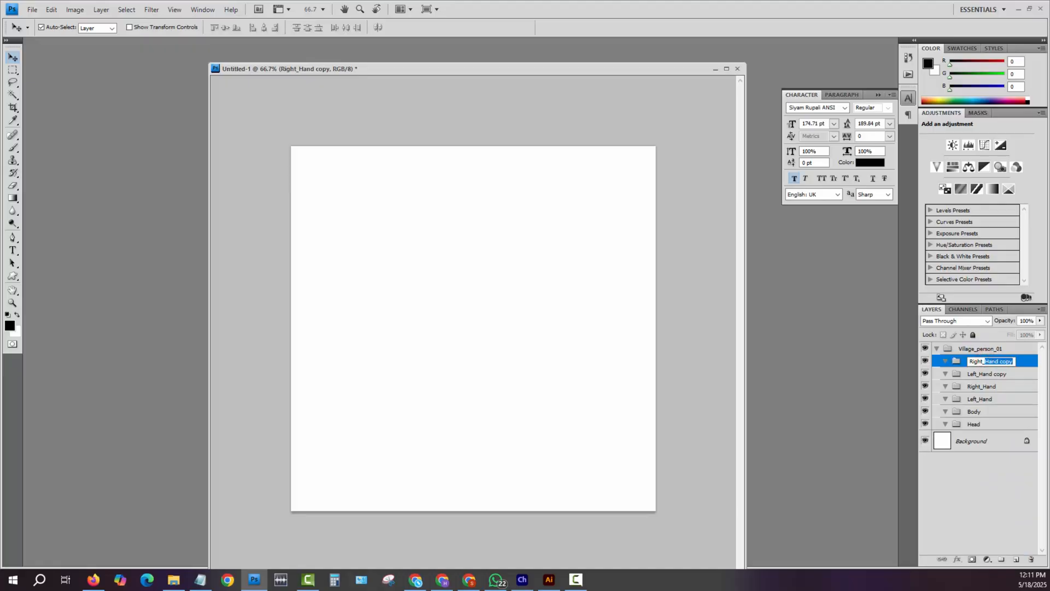
text(Leg)
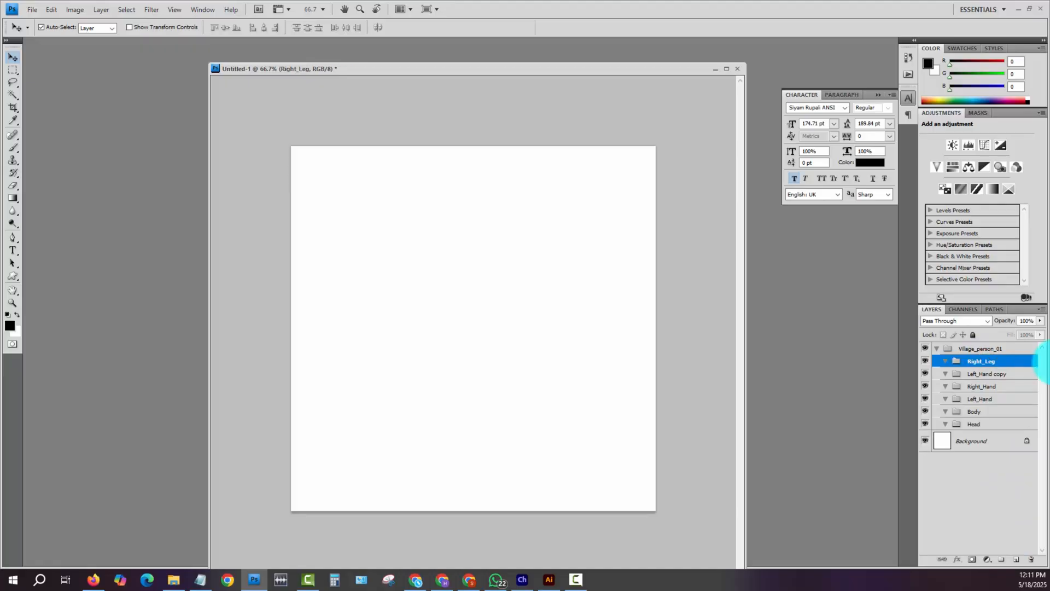
right_click(994, 374)
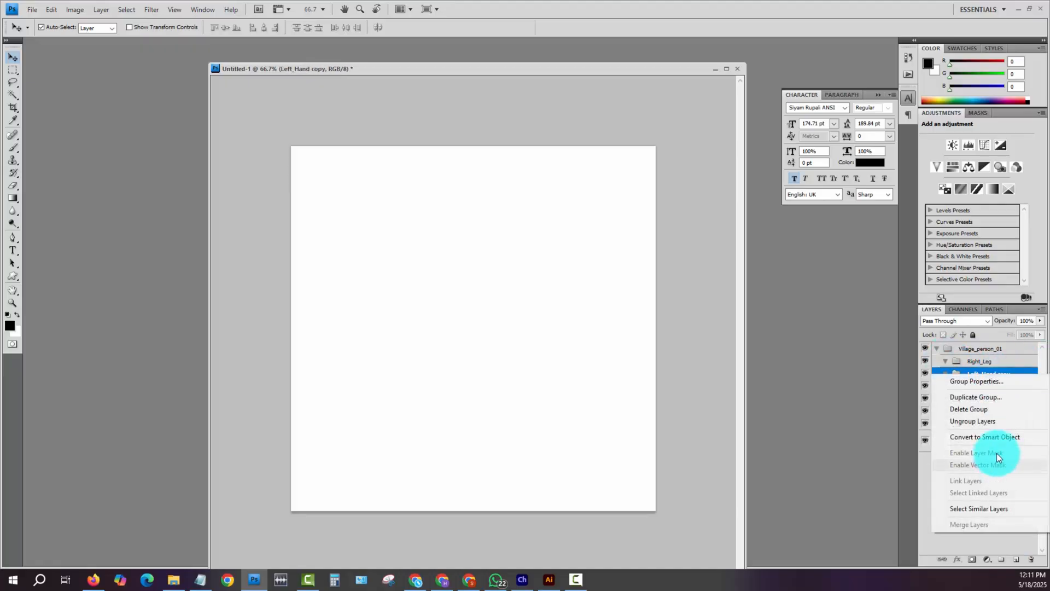
click(1002, 372)
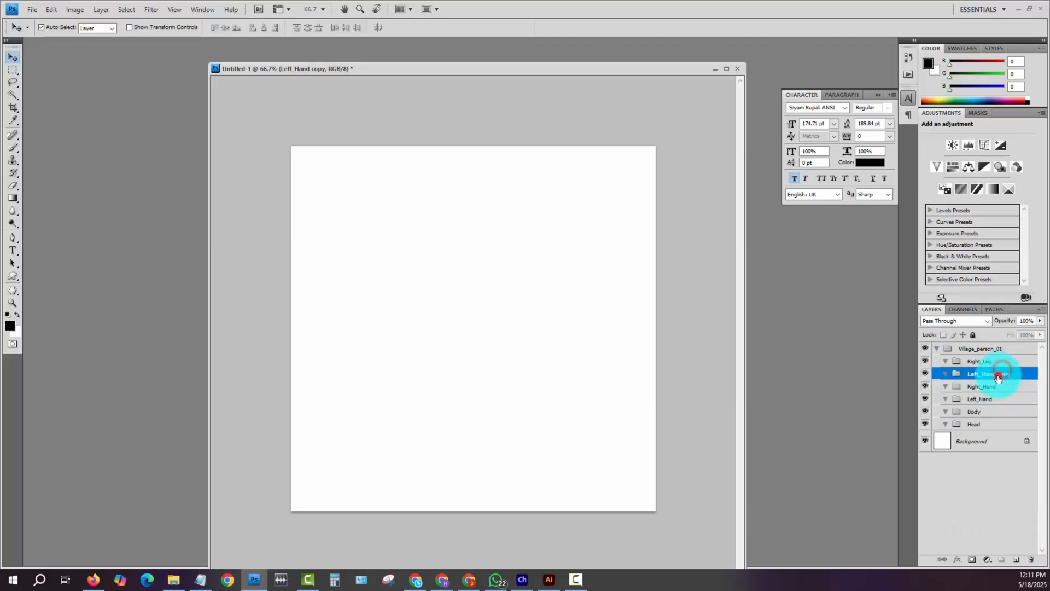
double_click(991, 373)
drag(983, 372, 1049, 372)
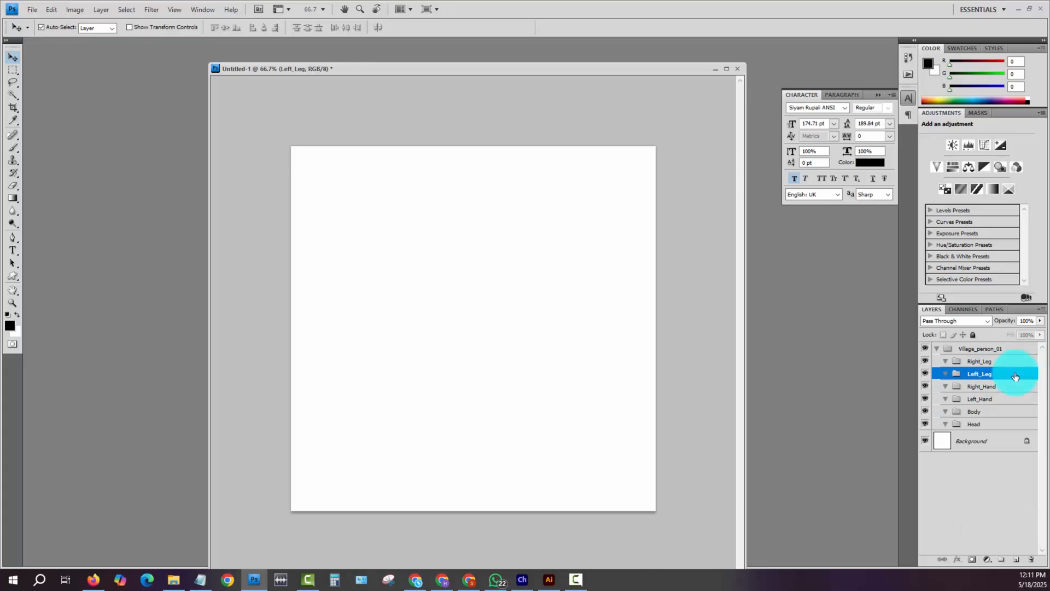
- Nest the two leg groups and two hand groups inside Body, and move the Head group above Body
click(990, 361)
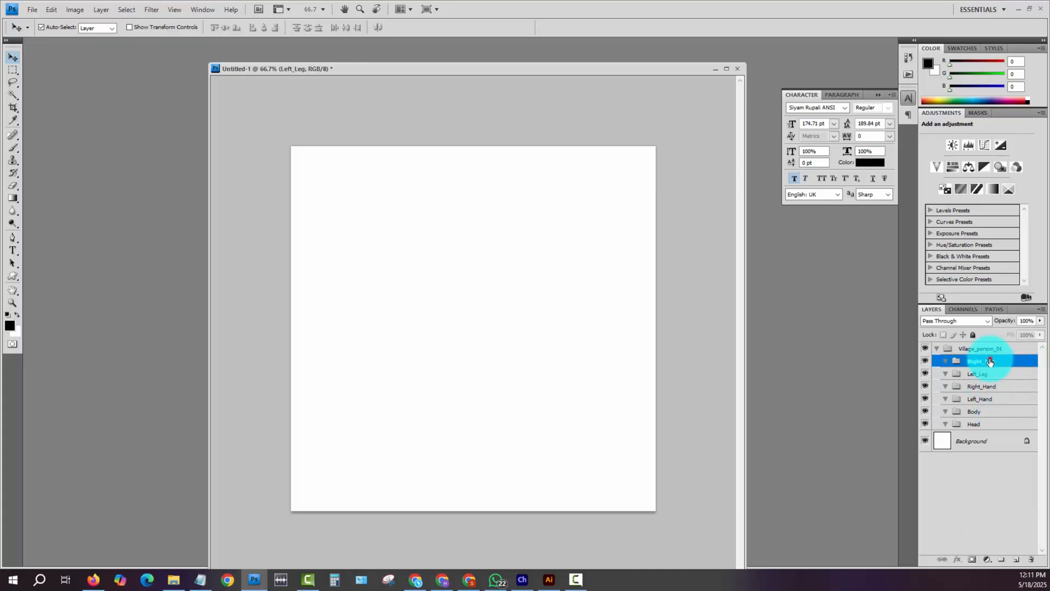
shift+click(994, 402)
drag(994, 402, 984, 413)
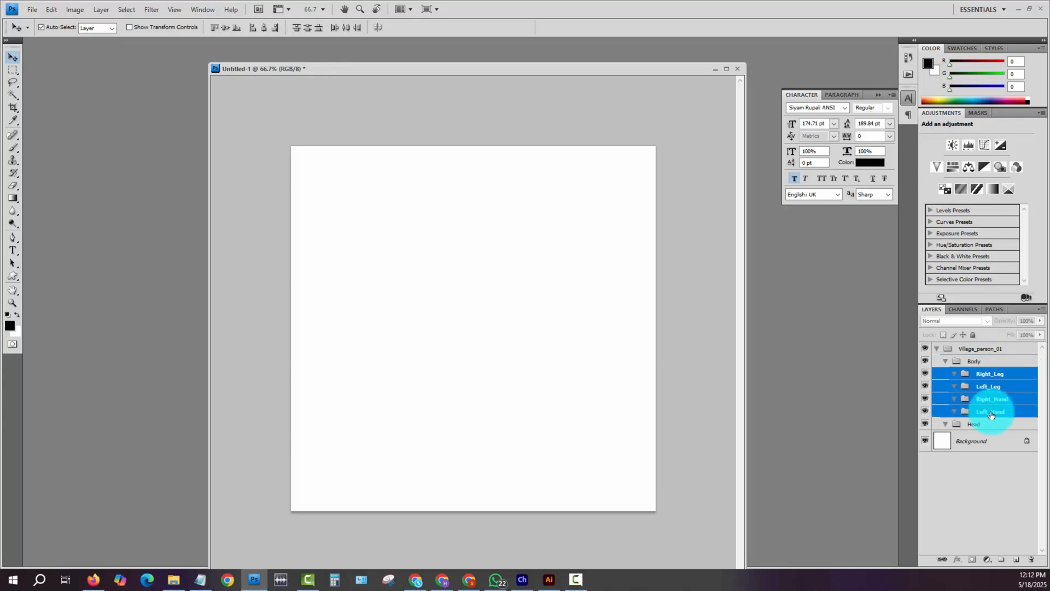
click(941, 364)
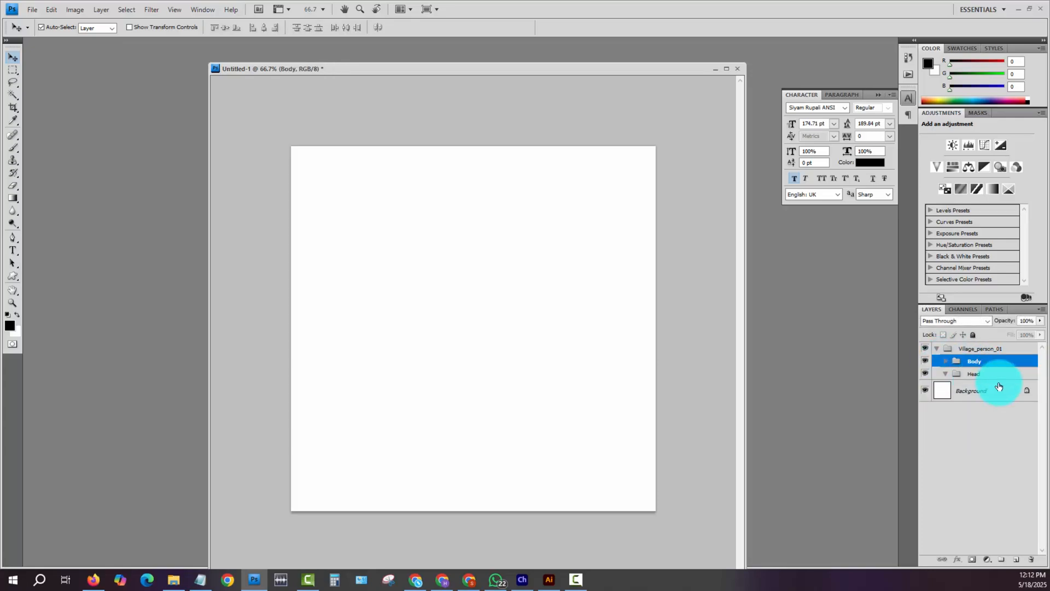
drag(1001, 378, 1000, 364)
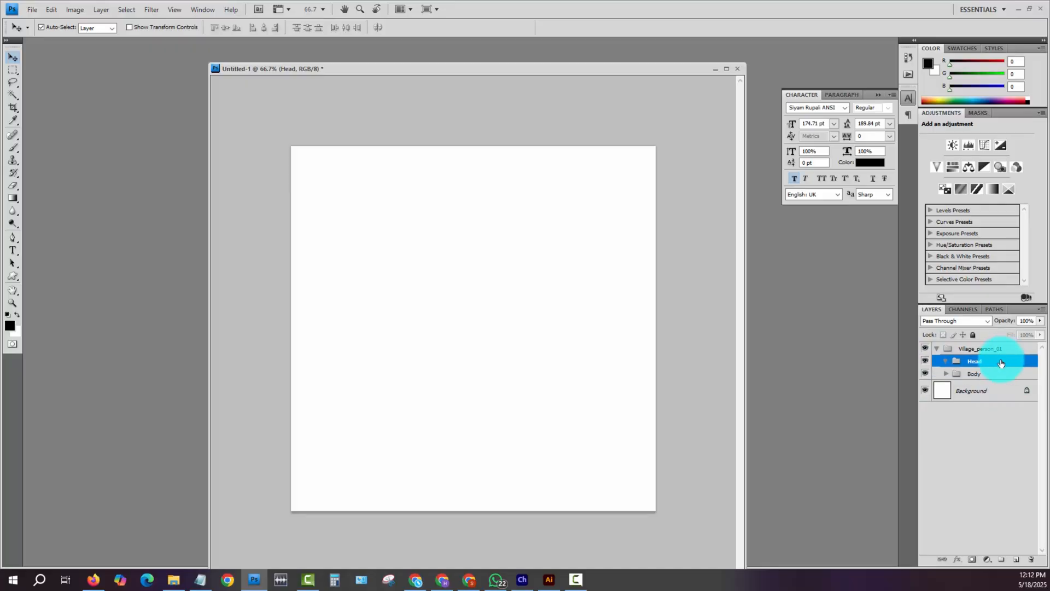
- Select the Right_Hand group inside Body, then switch to Illustrator and copy the man's bent arm with the light green sleeve
click(944, 374)
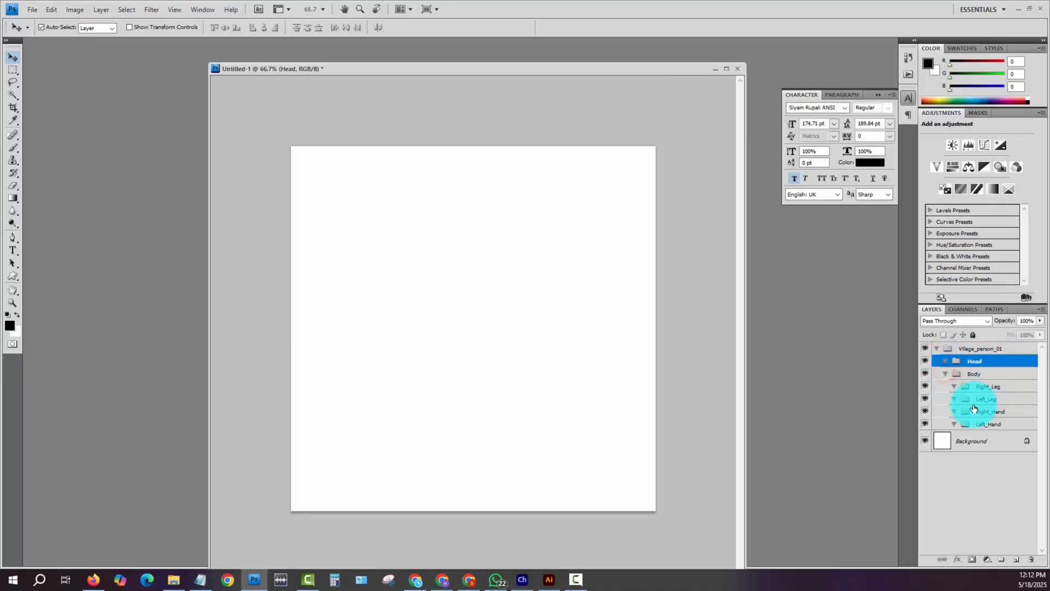
click(993, 377)
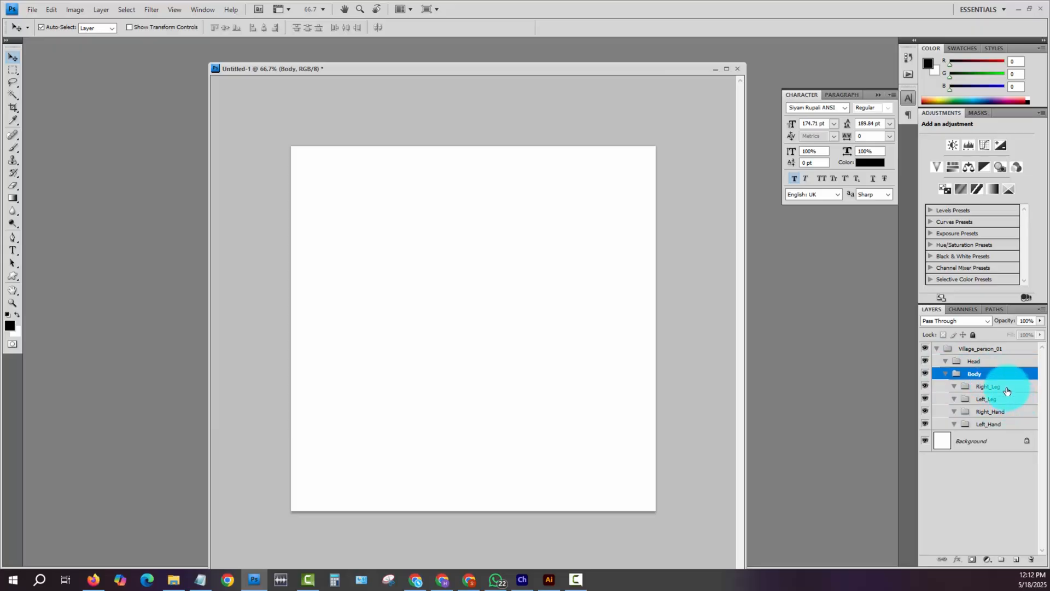
click(1005, 413)
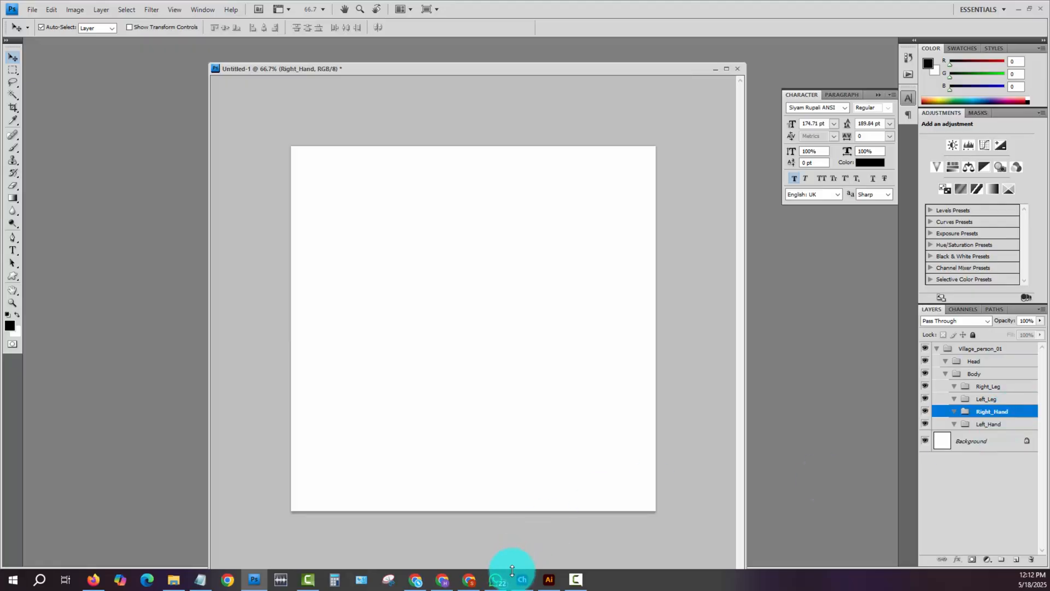
click(547, 581)
drag(202, 214, 325, 392)
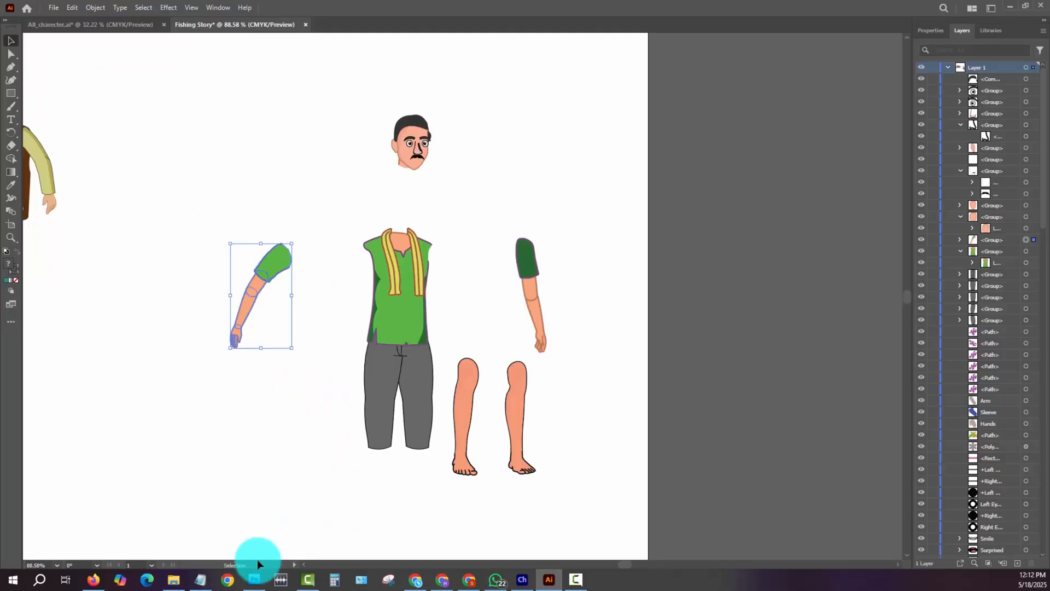
- Switch back to Photoshop and paste the copied arm as a Smart Object directly above the Right_Hand group
click(254, 580)
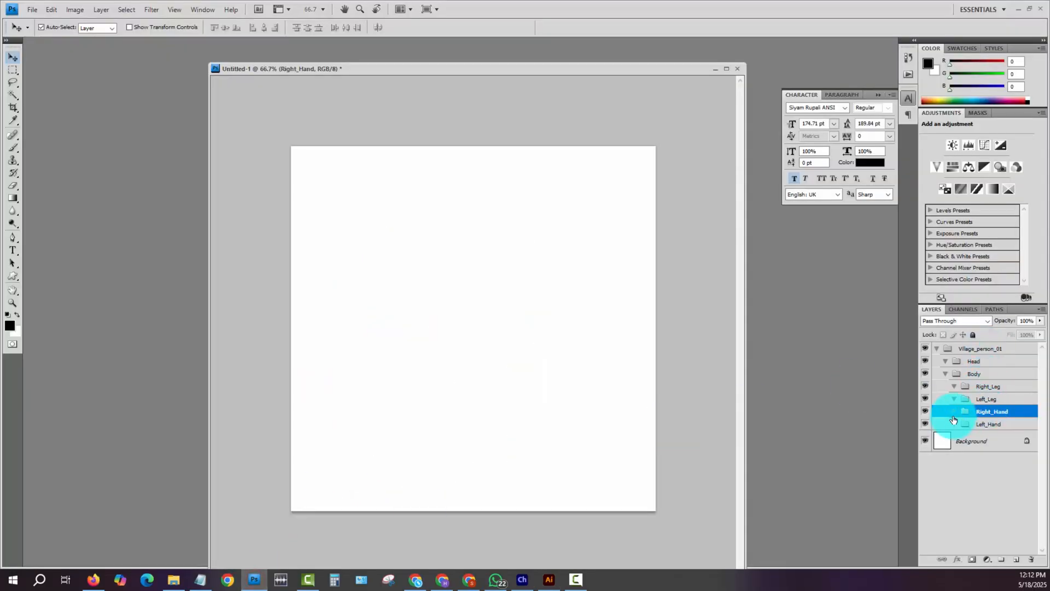
key(ctrl+v)
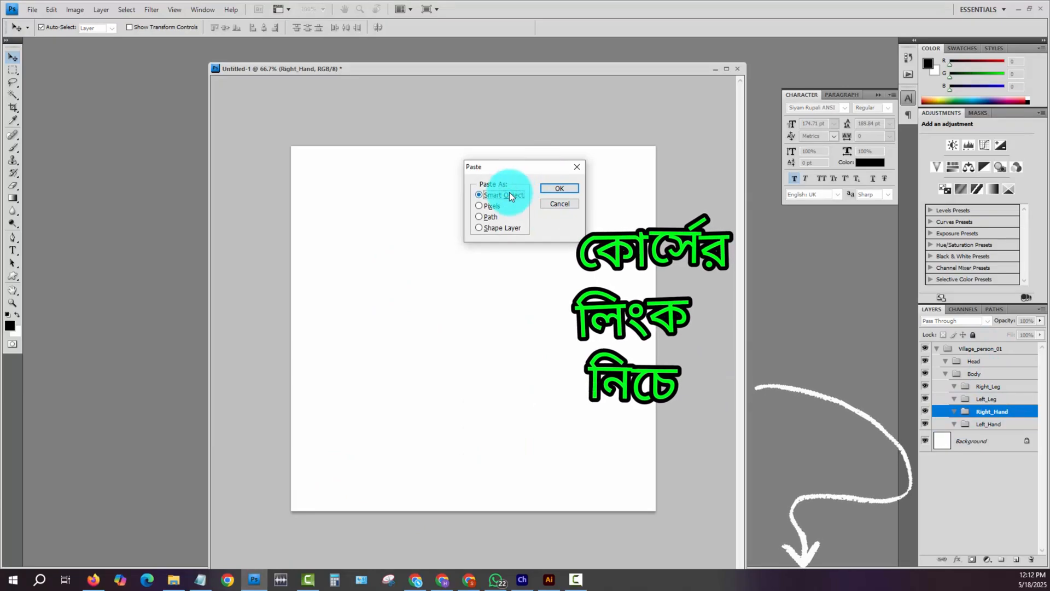
click(556, 189)
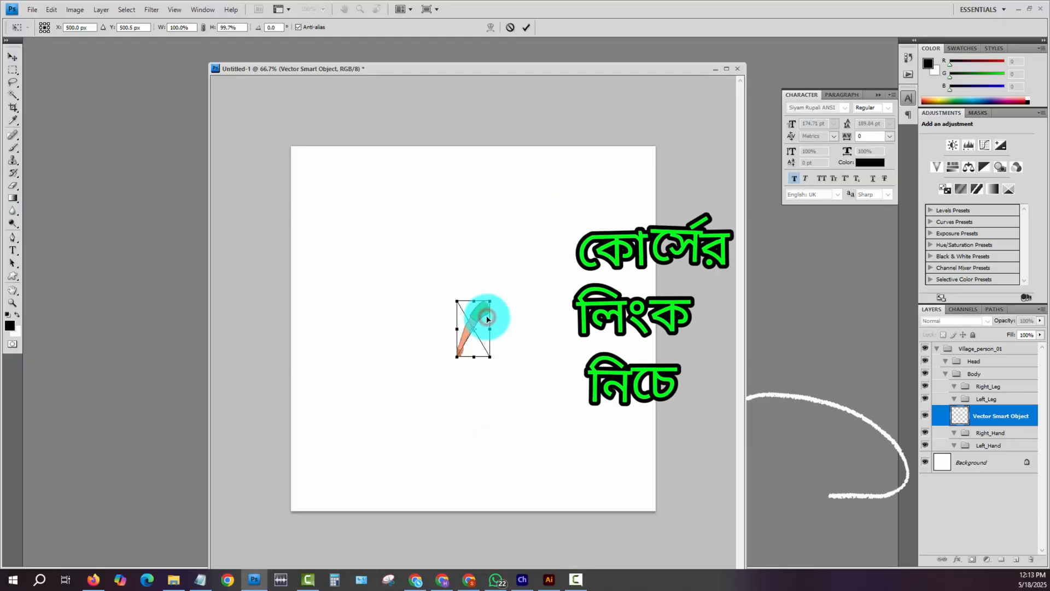
key(Return)
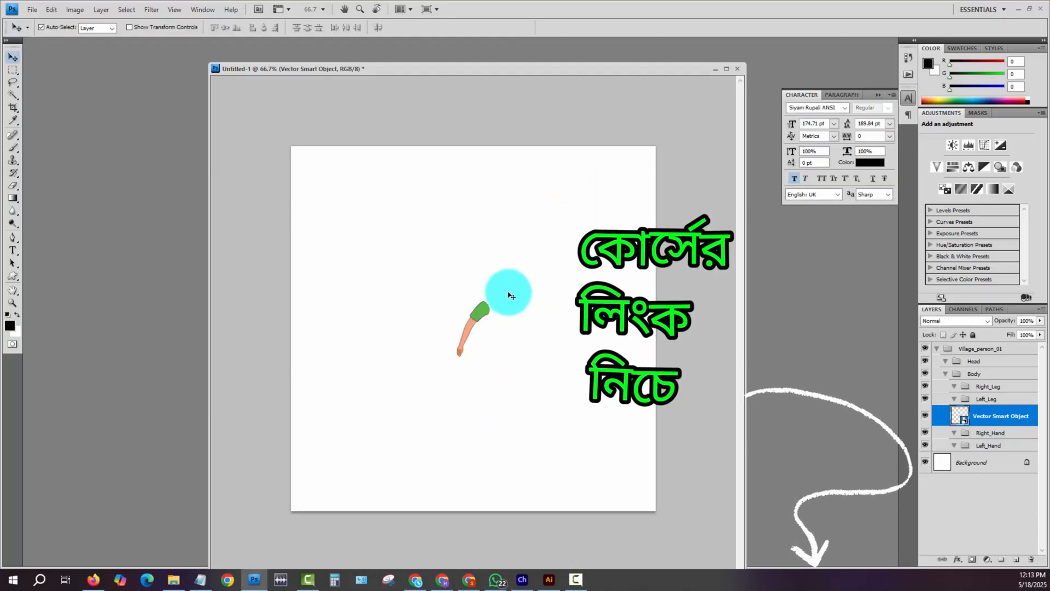
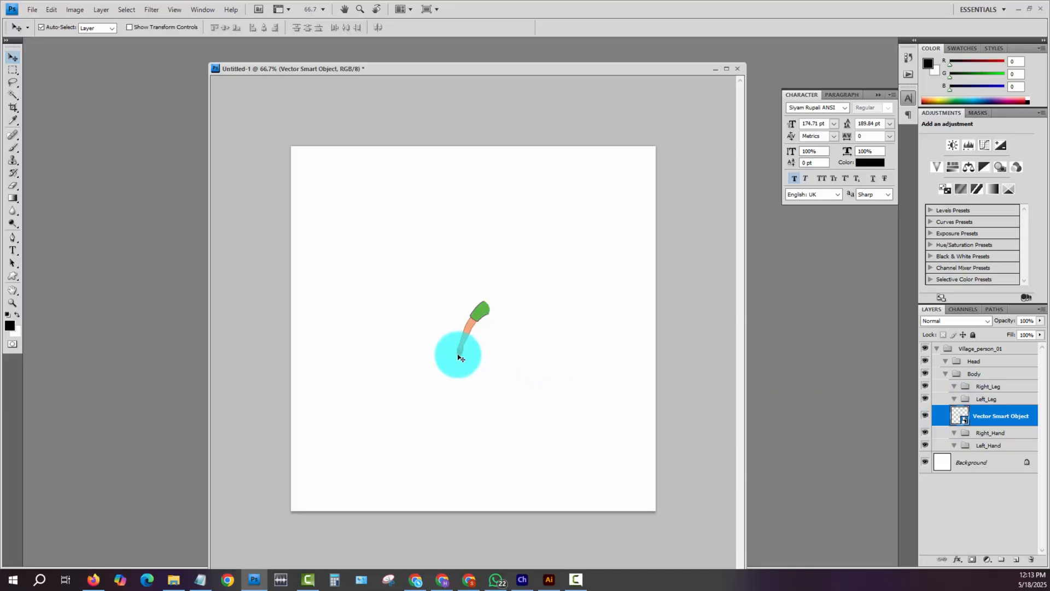
- Open the pasted arm's Smart Object in Illustrator and expand its layer and group to reach the arm segments
double_click(961, 419)
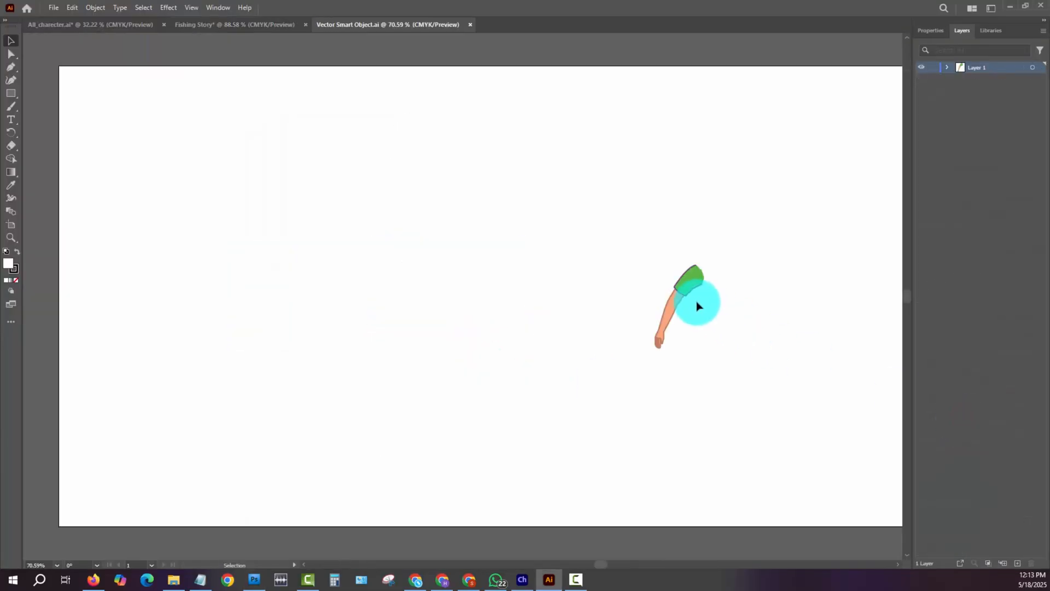
drag(611, 221, 800, 438)
click(947, 67)
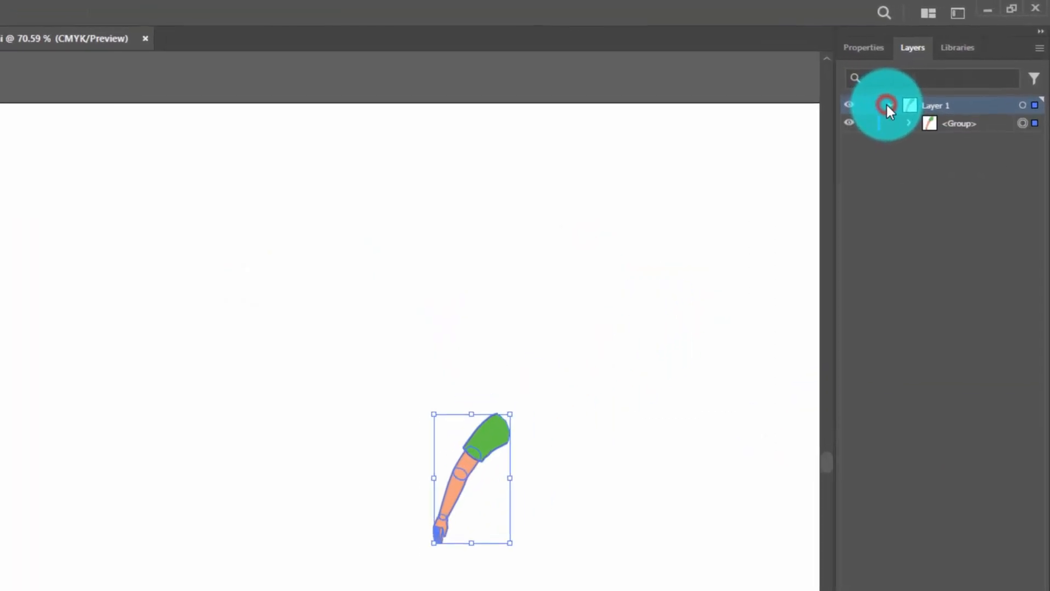
click(959, 77)
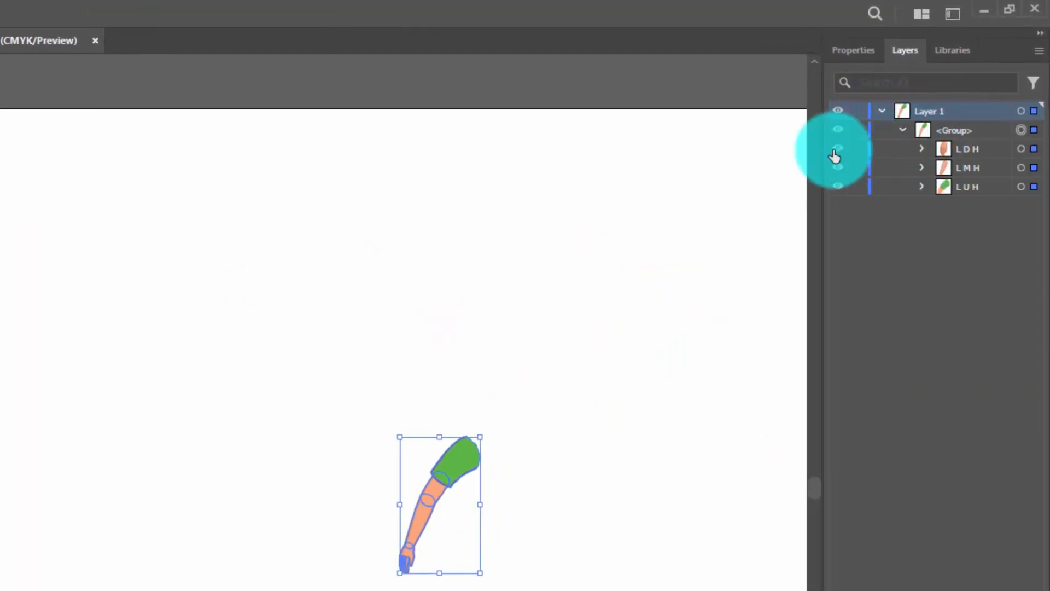
- Check which arm part each of the L D H, L M H and L U H layers holds by toggling their visibility
click(838, 149)
click(838, 149)
click(837, 186)
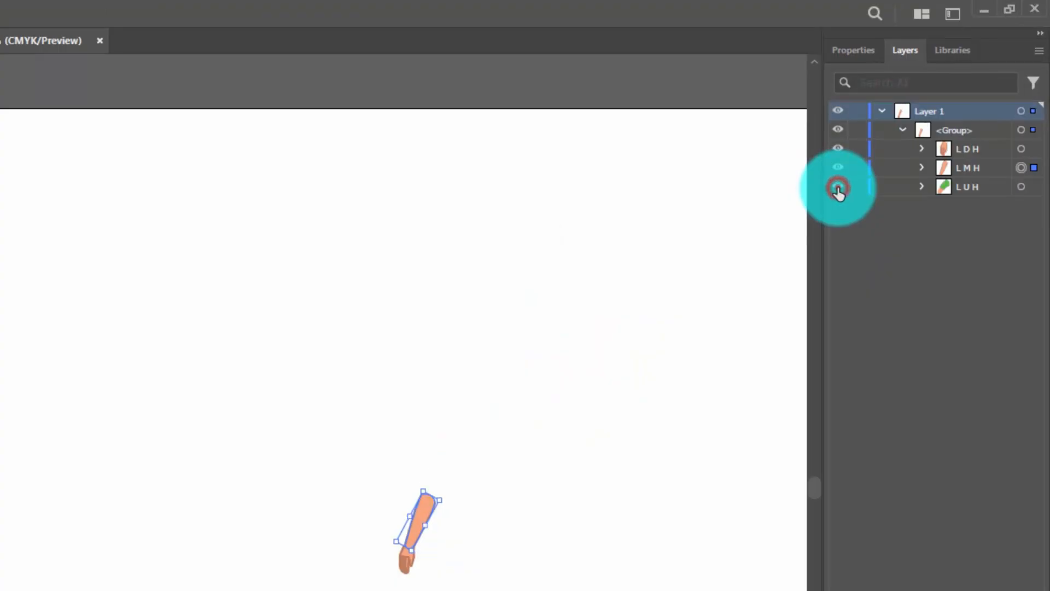
click(837, 186)
click(390, 464)
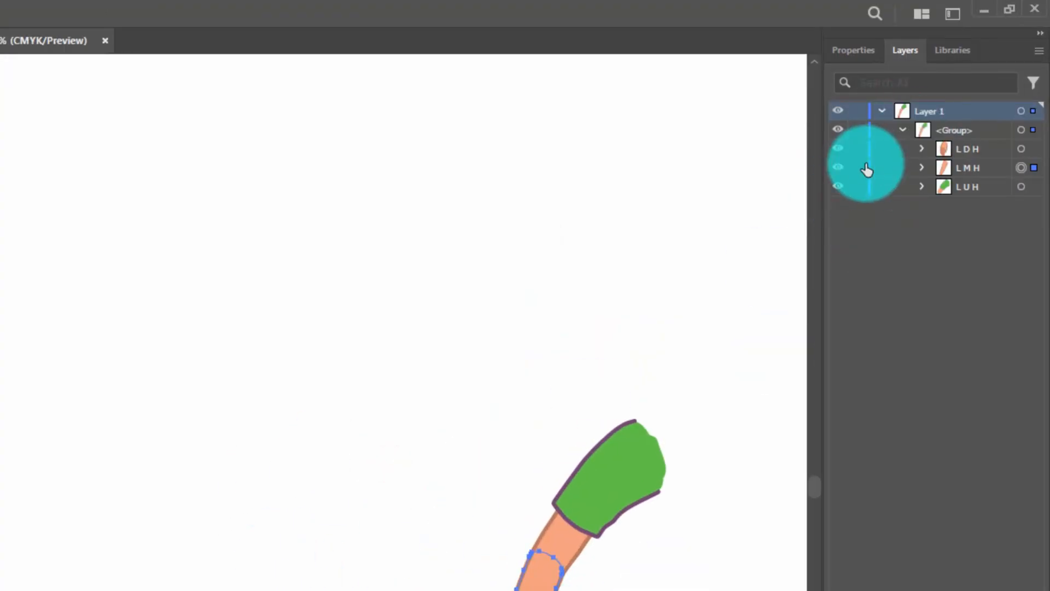
click(837, 168)
click(837, 167)
click(836, 147)
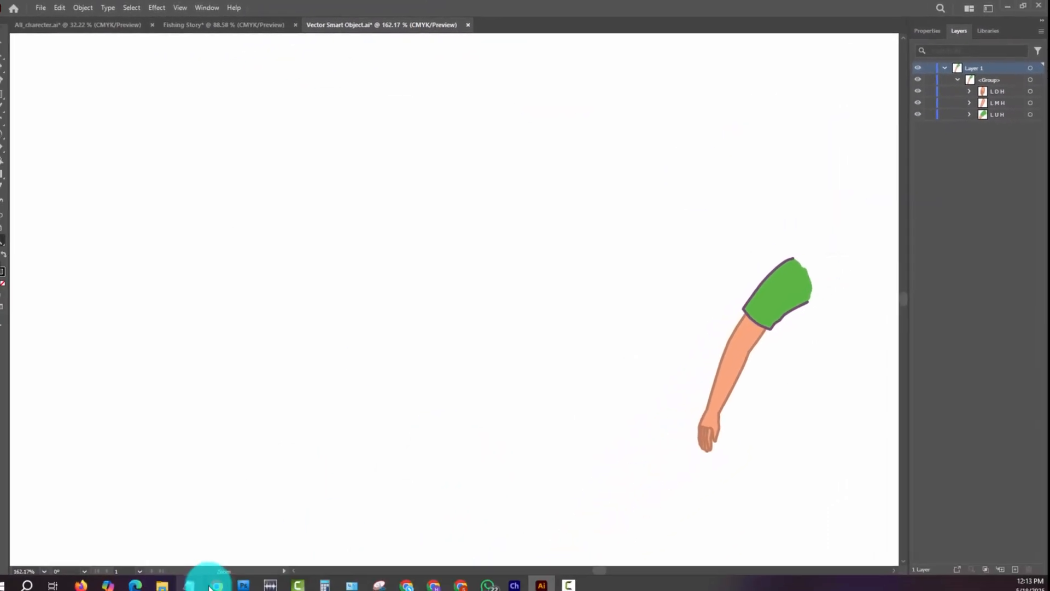
- Switch back to Photoshop and move the light green sleeve arm's Smart Object into the Left_Hand group
click(243, 585)
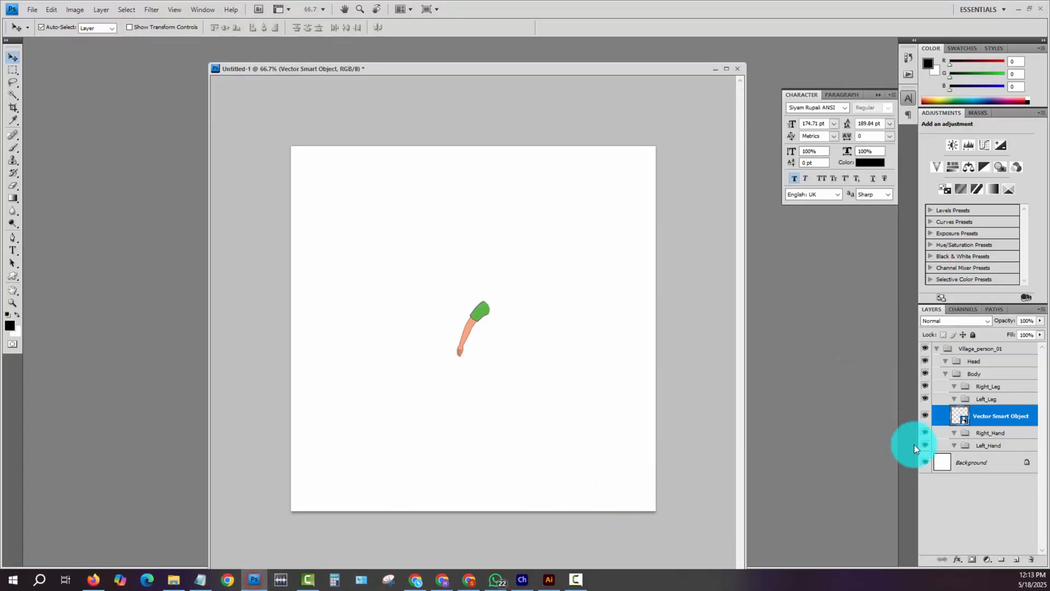
drag(985, 414, 977, 449)
click(958, 423)
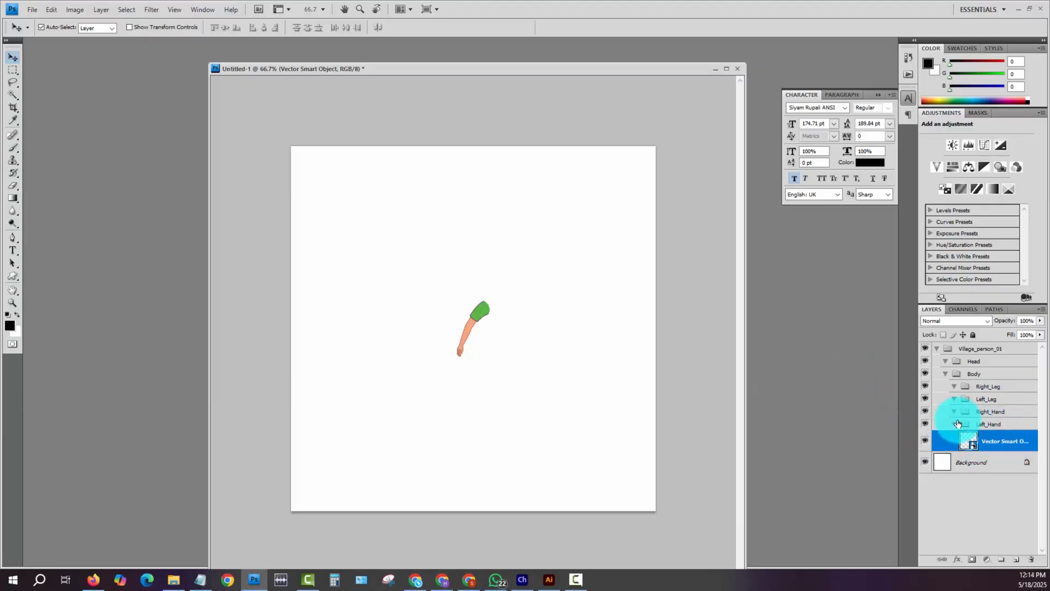
click(923, 423)
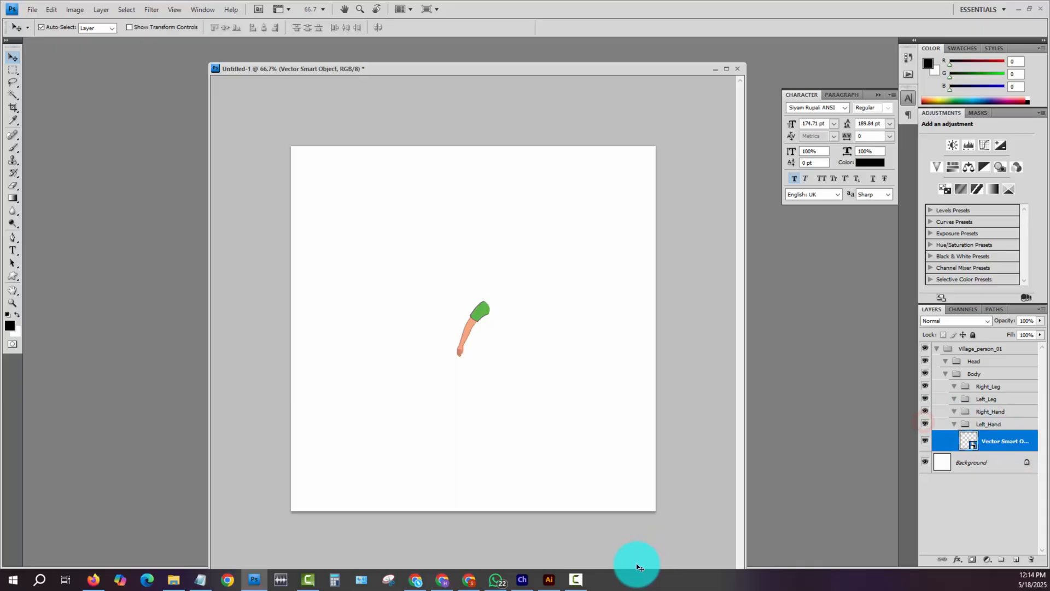
- Switch to the Fishing Story document in Illustrator and copy the man's arm with the dark green sleeve
click(547, 579)
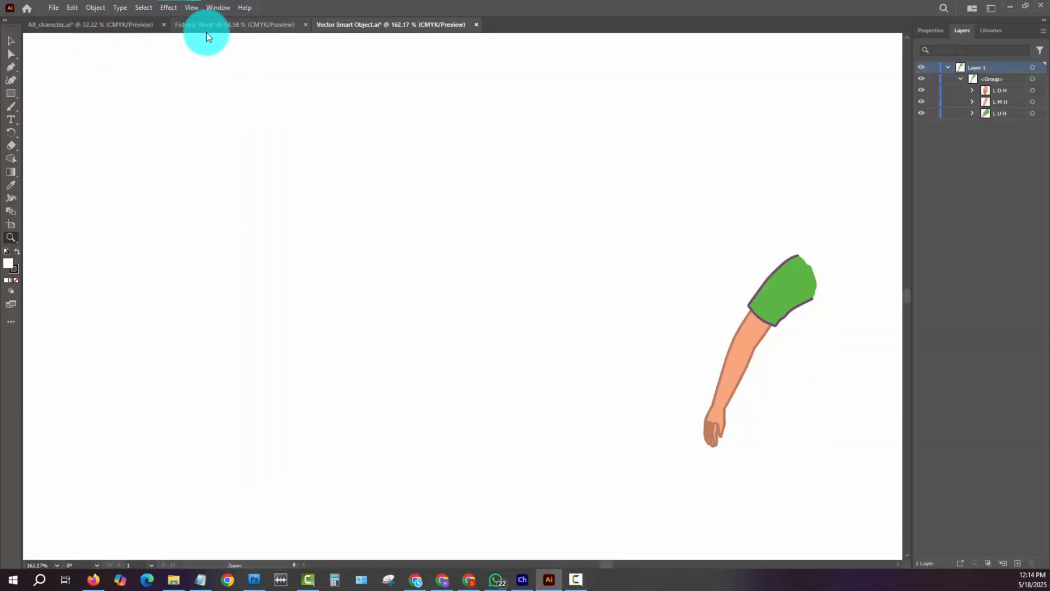
click(206, 33)
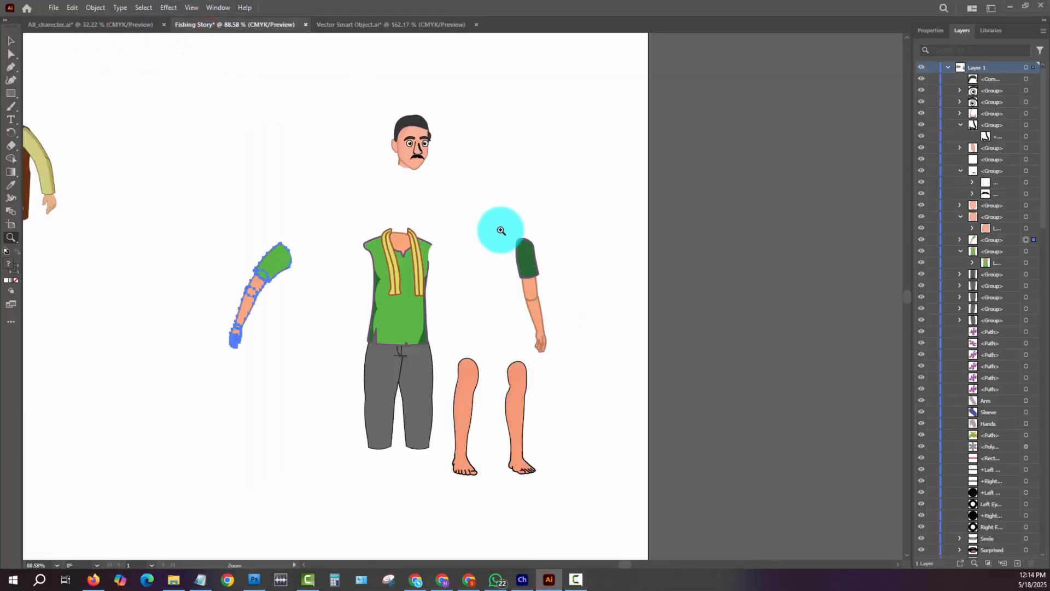
drag(504, 221, 579, 347)
key(a)
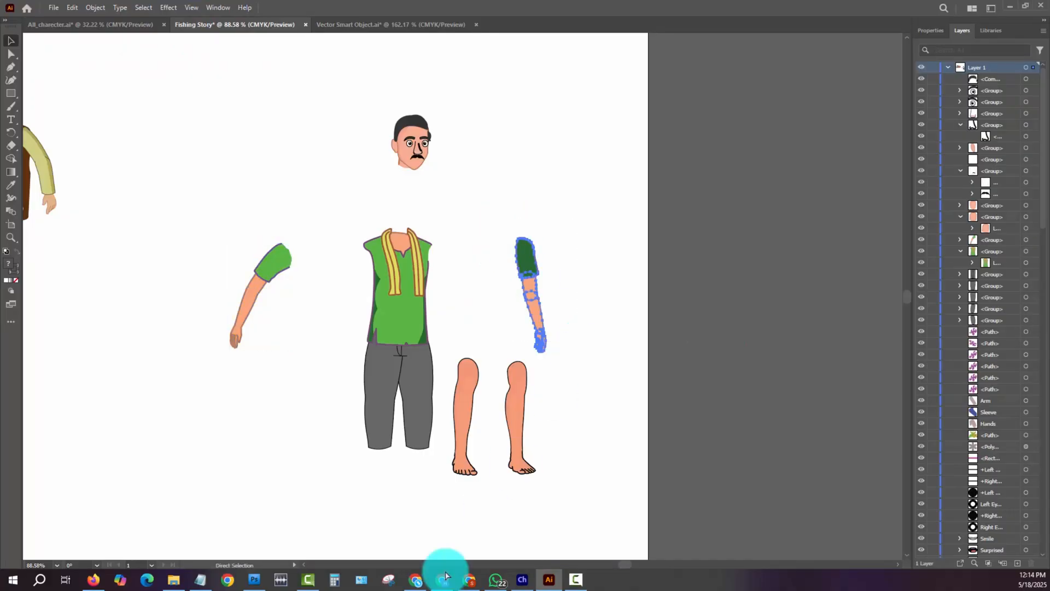
- Switch to Photoshop, paste the dark-sleeved arm as a Smart Object, and place it to the right of the first arm
click(254, 579)
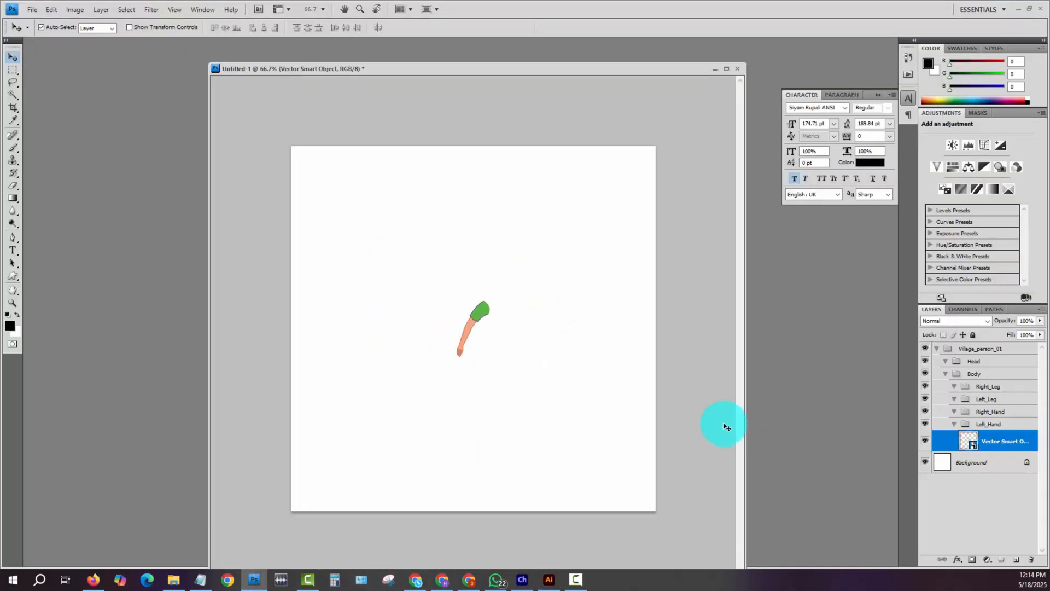
key(ctrl+v)
key(Return)
drag(472, 315, 539, 317)
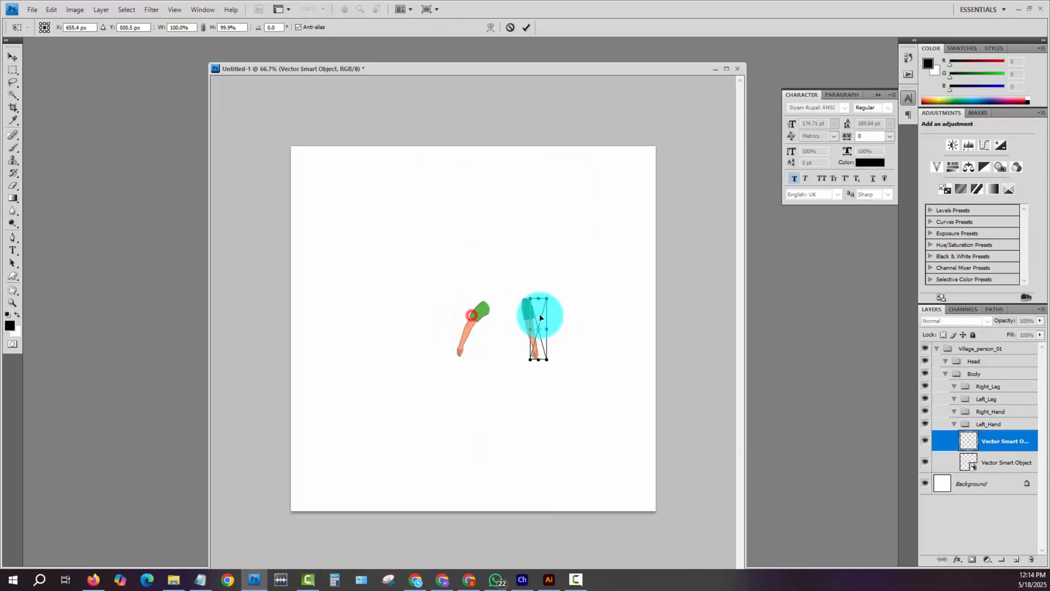
- Move the dark-sleeved arm's Smart Object into the Right_Hand group
click(1017, 427)
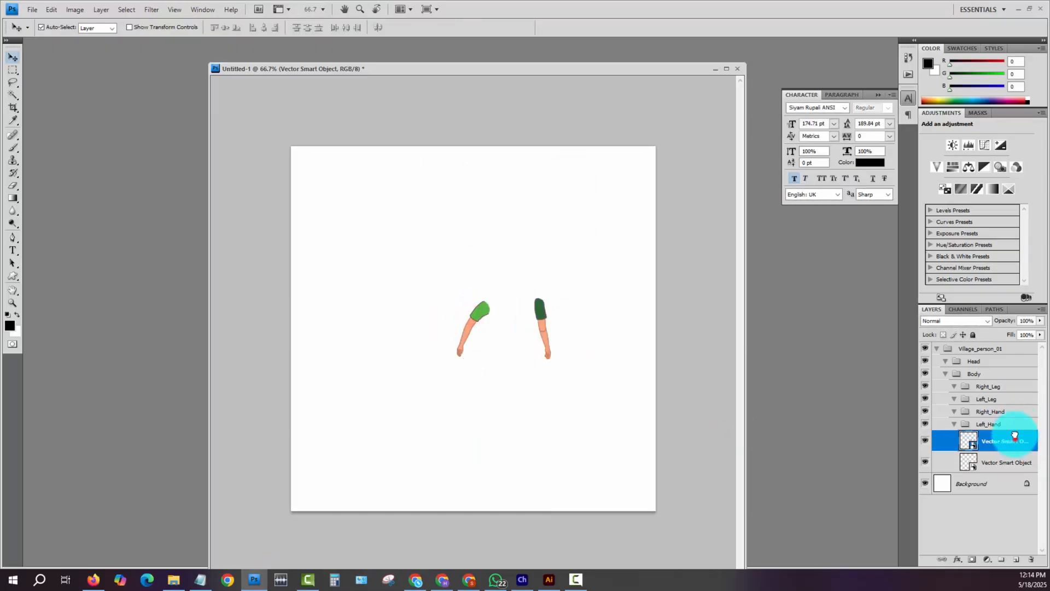
drag(1015, 434, 977, 424)
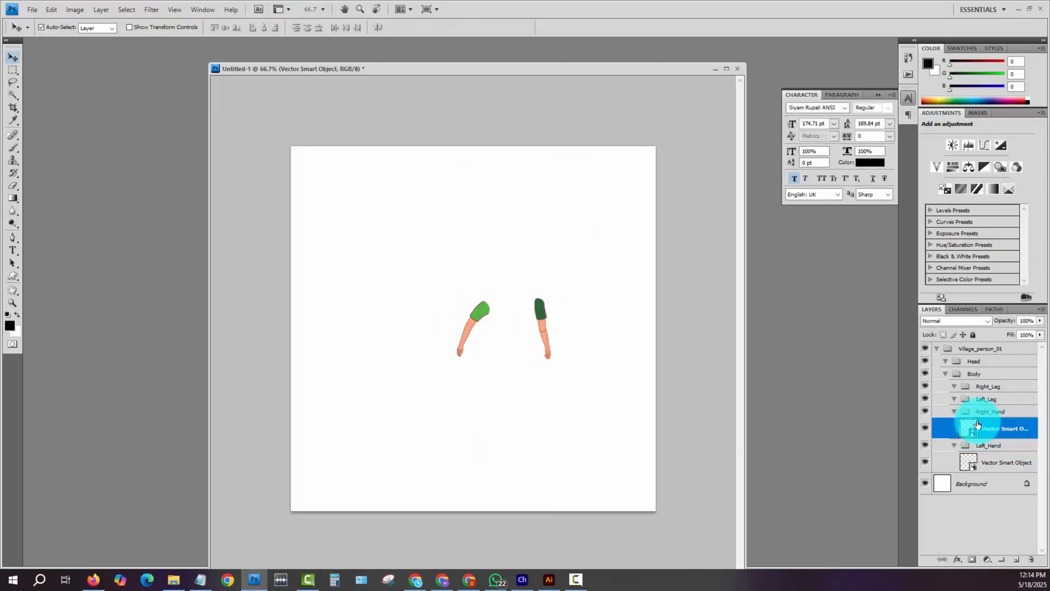
click(925, 411)
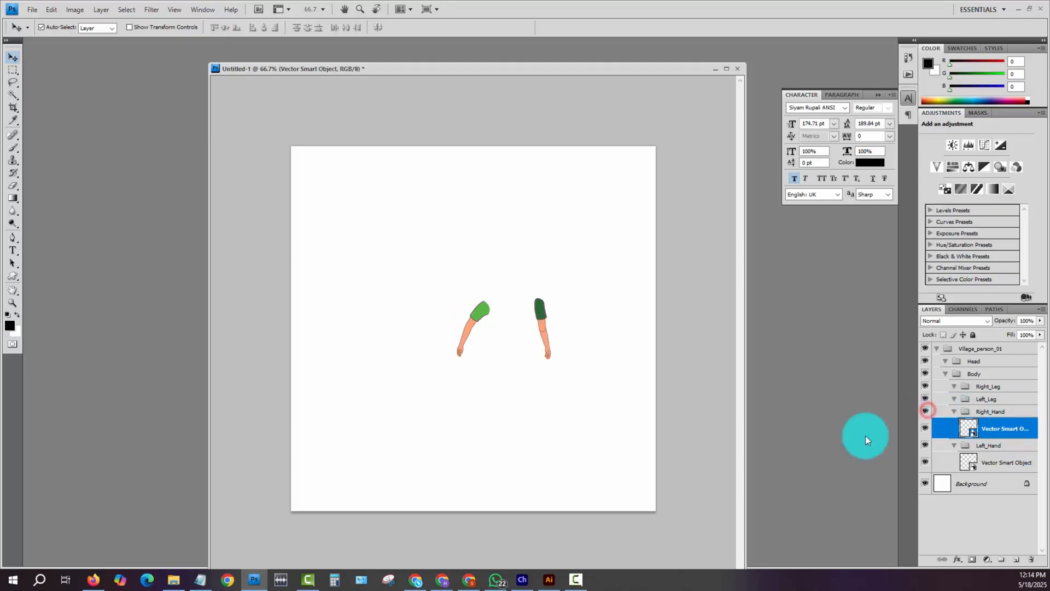
- Switch to Illustrator, copy the man's green-shirt torso together with the grey trousers, and return to Photoshop
click(548, 580)
drag(336, 222, 438, 475)
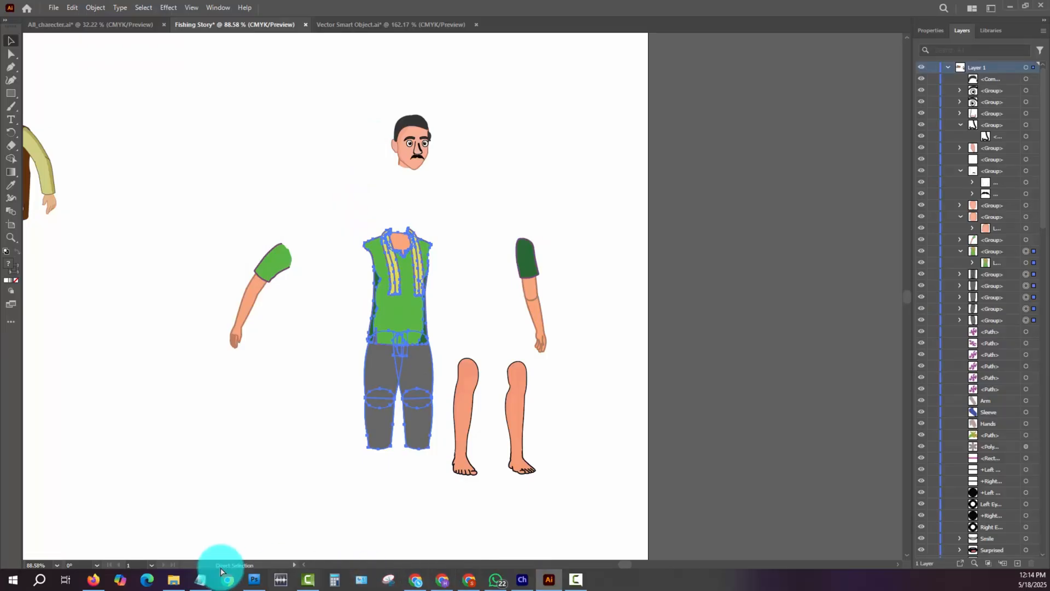
click(248, 581)
- Paste the torso and trousers as a Smart Object, position it between the arms, and place it first inside the Body group
key(ctrl+v)
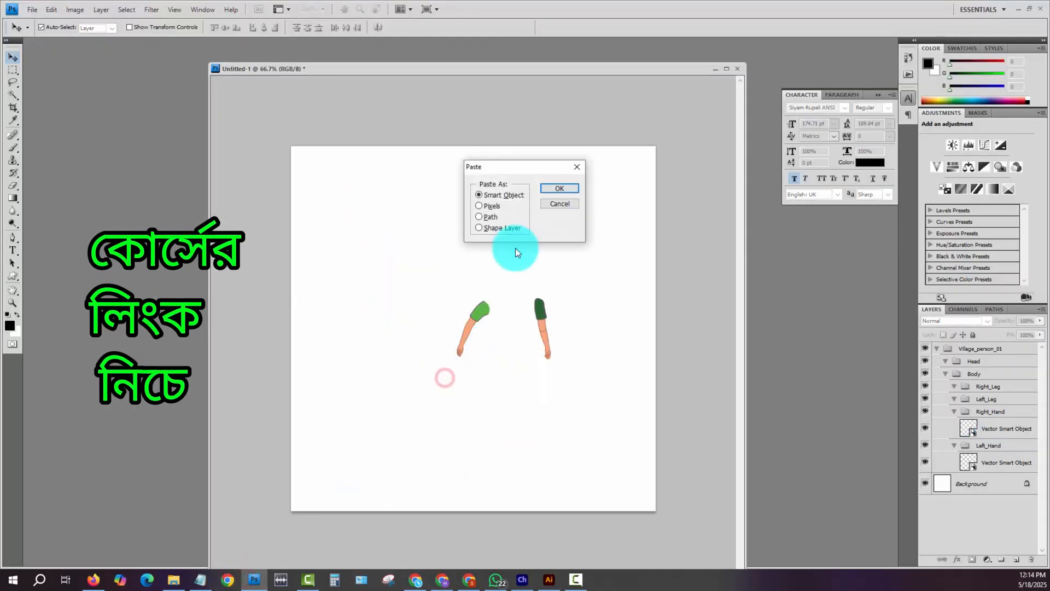
click(555, 189)
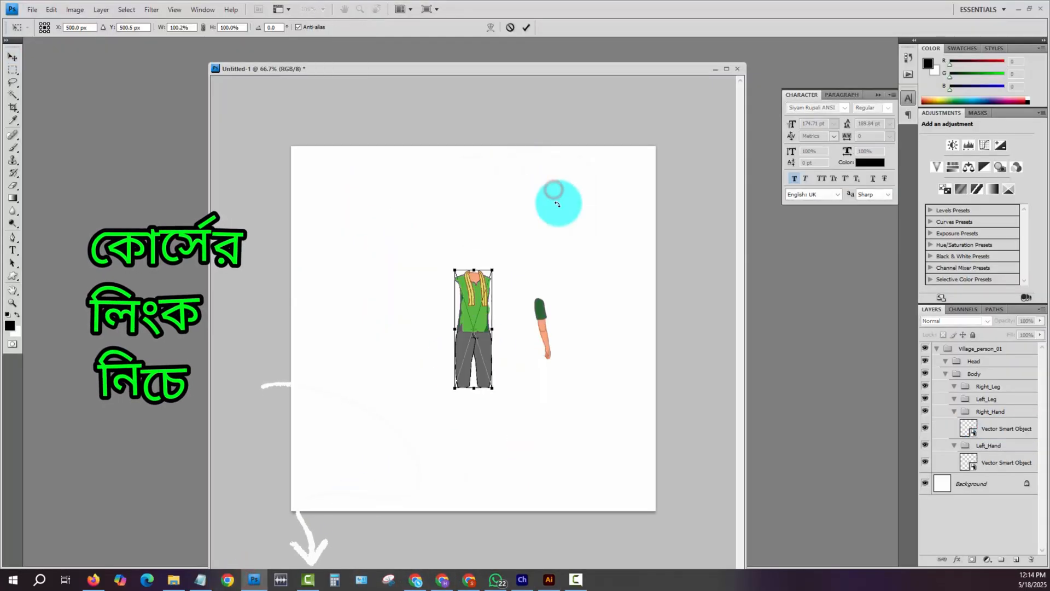
key(Return)
drag(484, 303, 527, 302)
drag(996, 351, 1024, 388)
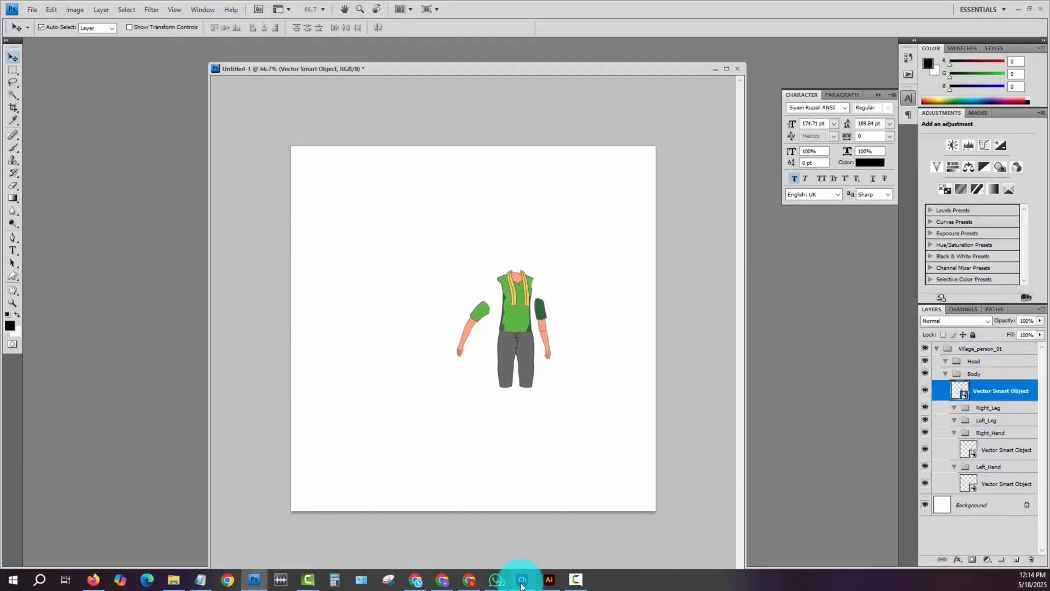
- Switch to Illustrator, copy the bare leg nearest the trousers, and return to Photoshop
click(549, 579)
drag(387, 103, 452, 197)
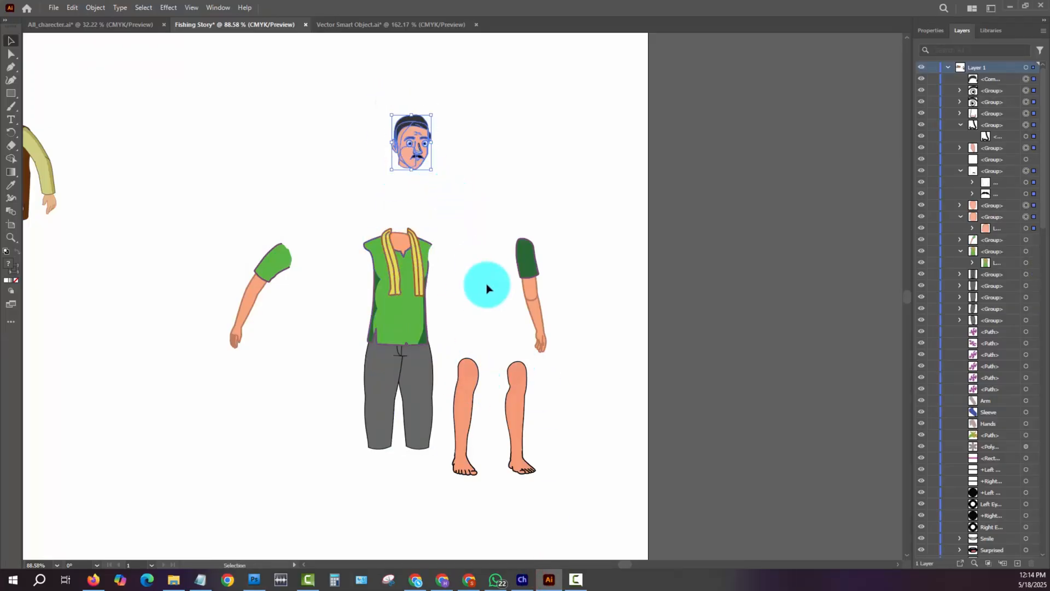
drag(452, 341, 489, 507)
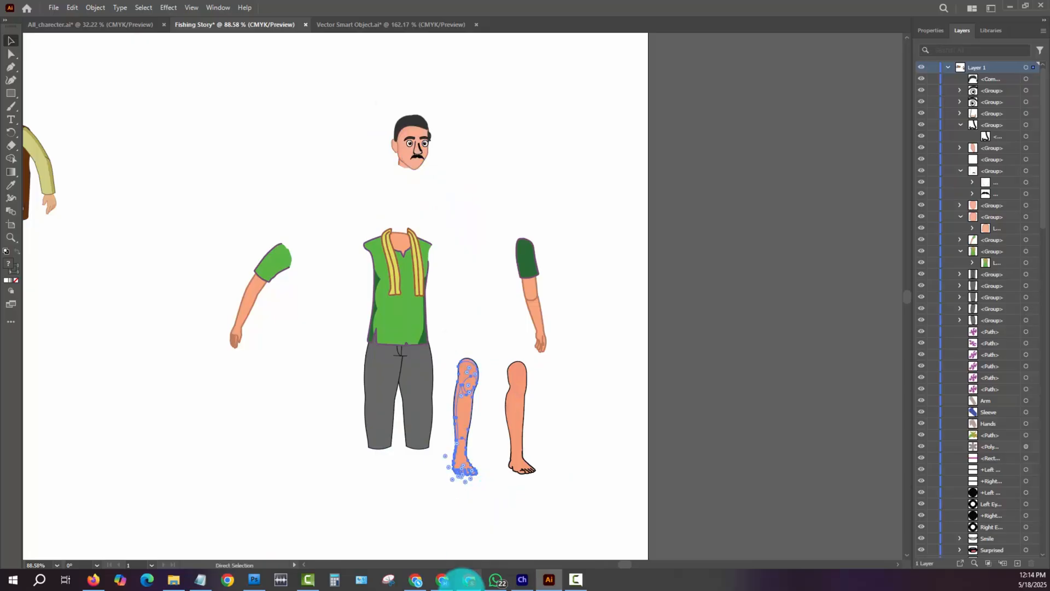
click(254, 580)
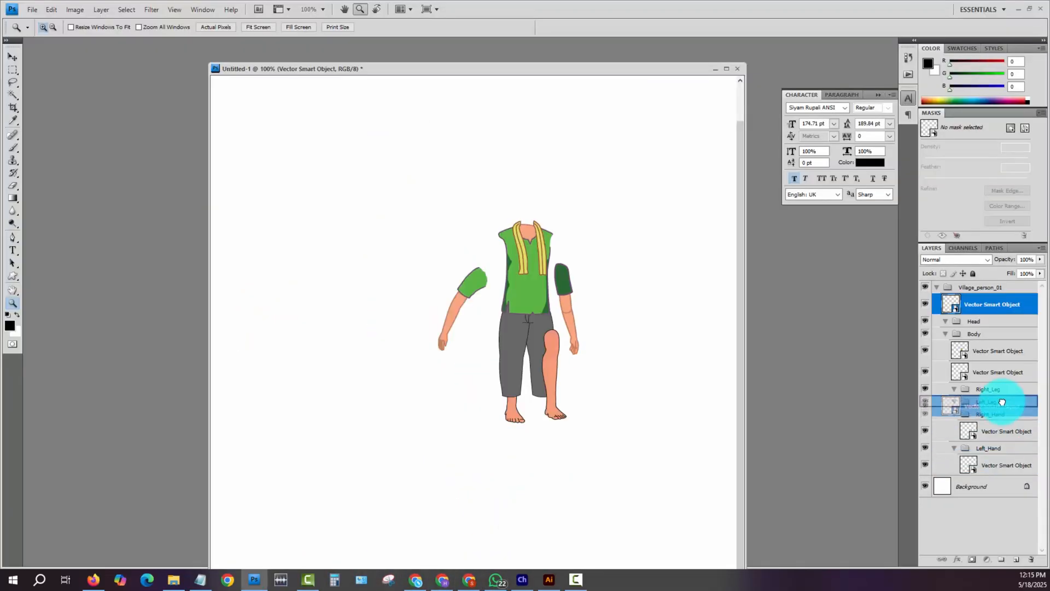
- Move the leg Smart Object in front of the trousers into the Left_Leg group and check the Body's first layer by toggling its visibility
drag(1001, 400, 987, 402)
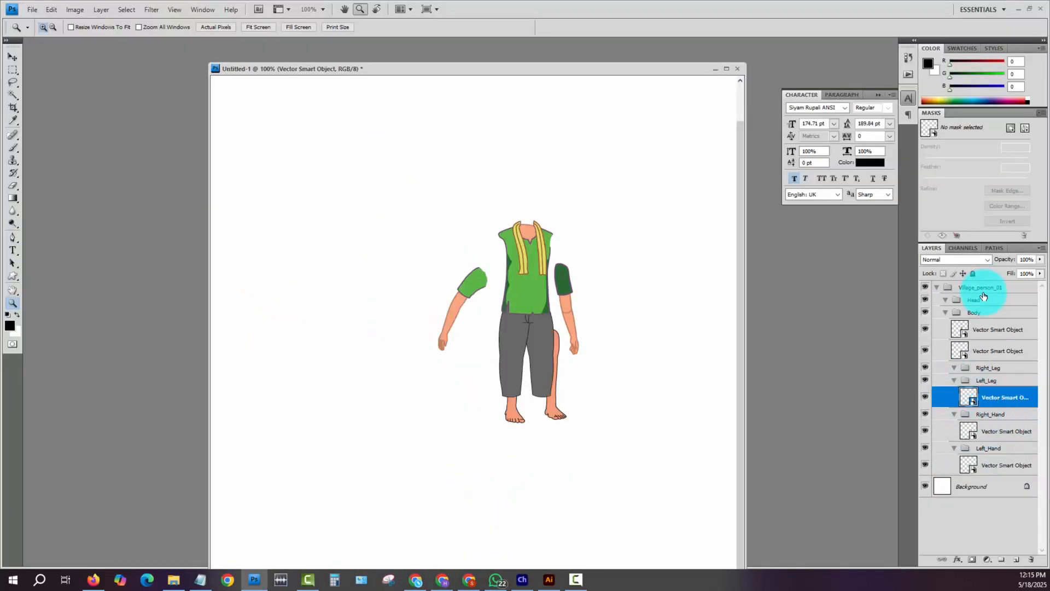
click(925, 332)
click(925, 332)
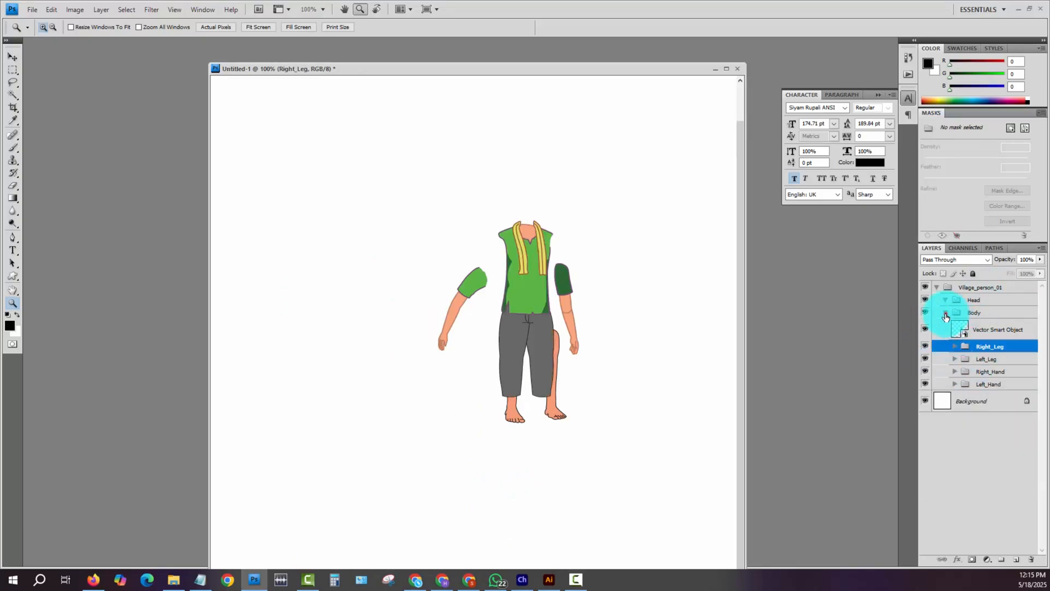
- Collapse the Body group, toggle its visibility to check its contents, and expand it again
click(946, 315)
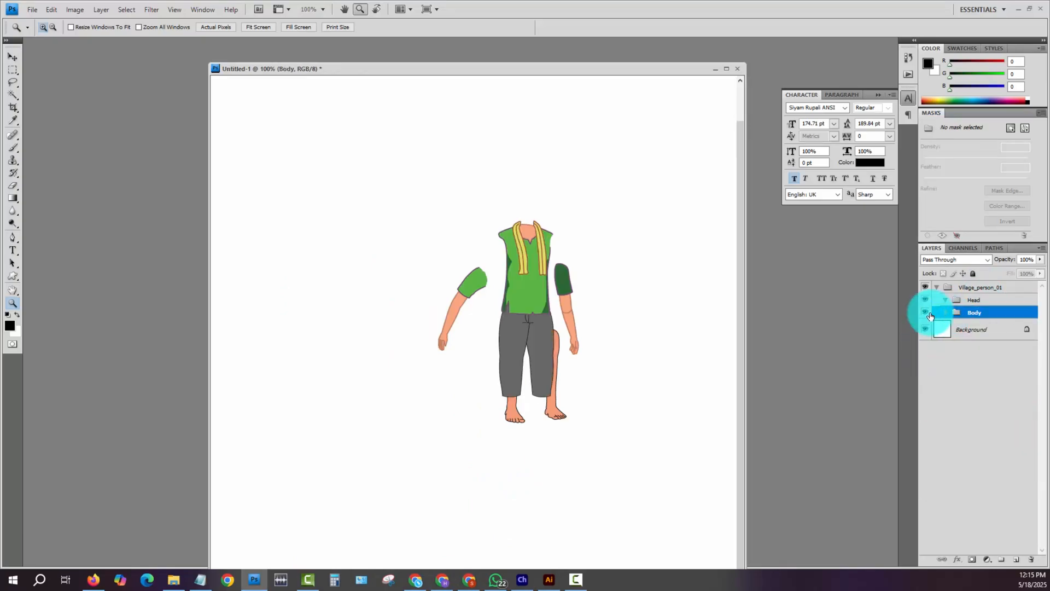
click(923, 313)
click(924, 313)
click(946, 312)
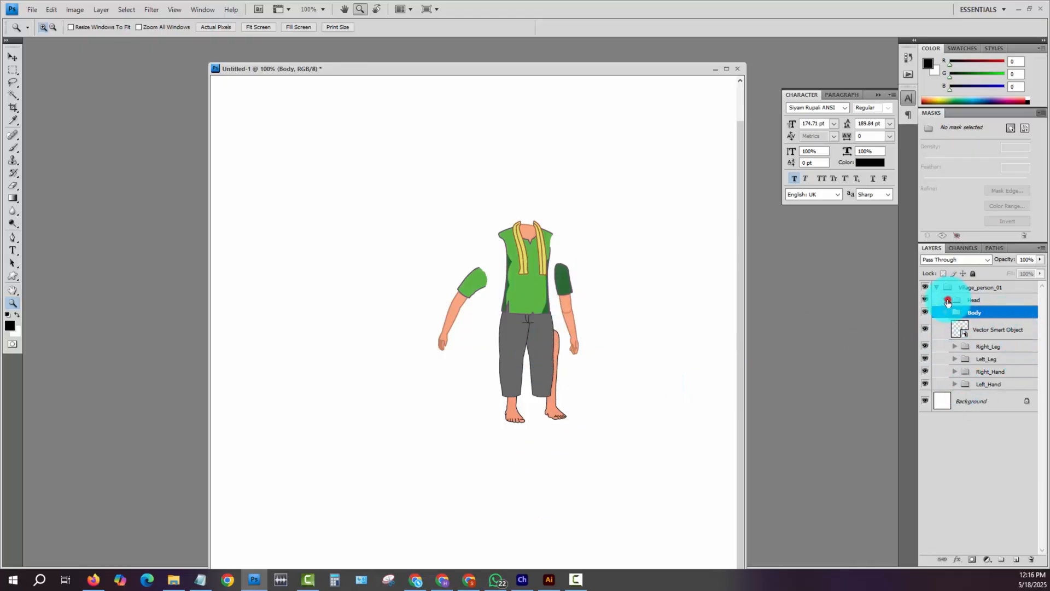
- Switch to Illustrator and check how each eyebrow is grouped with its eye on the man's head
click(550, 580)
drag(382, 103, 586, 403)
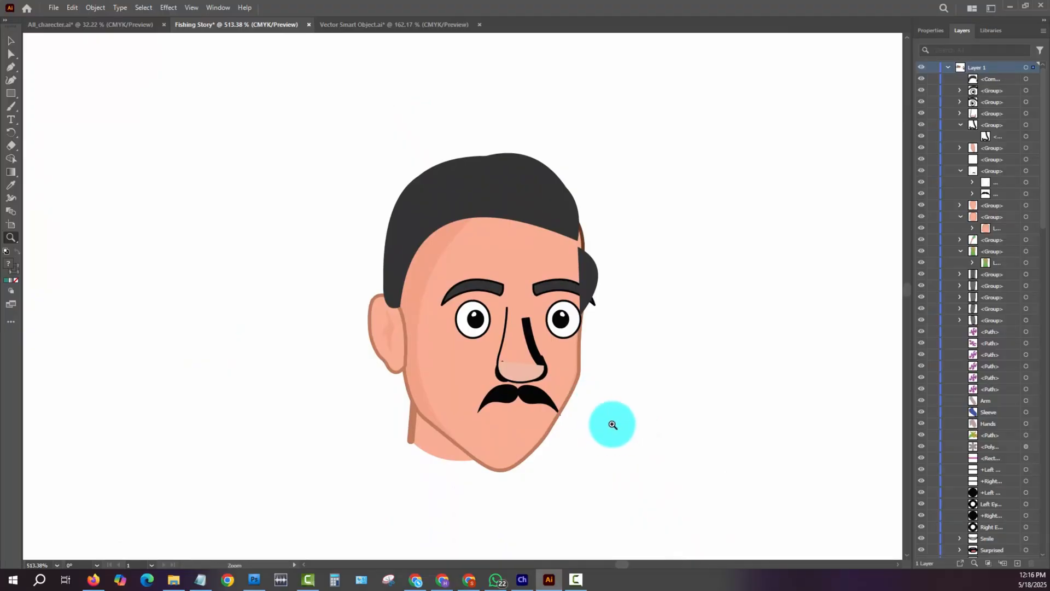
key(v)
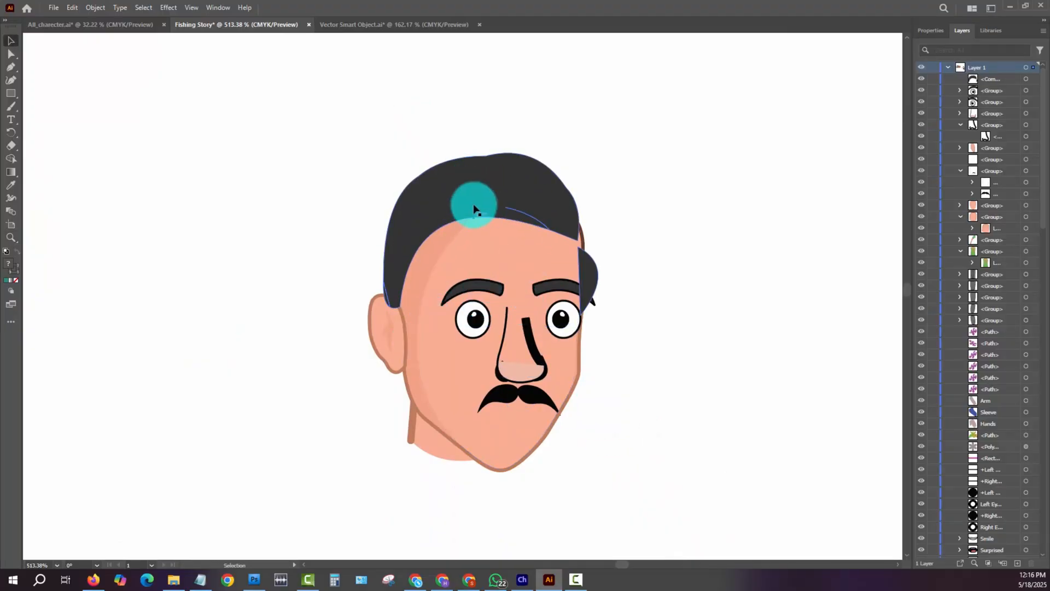
click(478, 288)
click(545, 285)
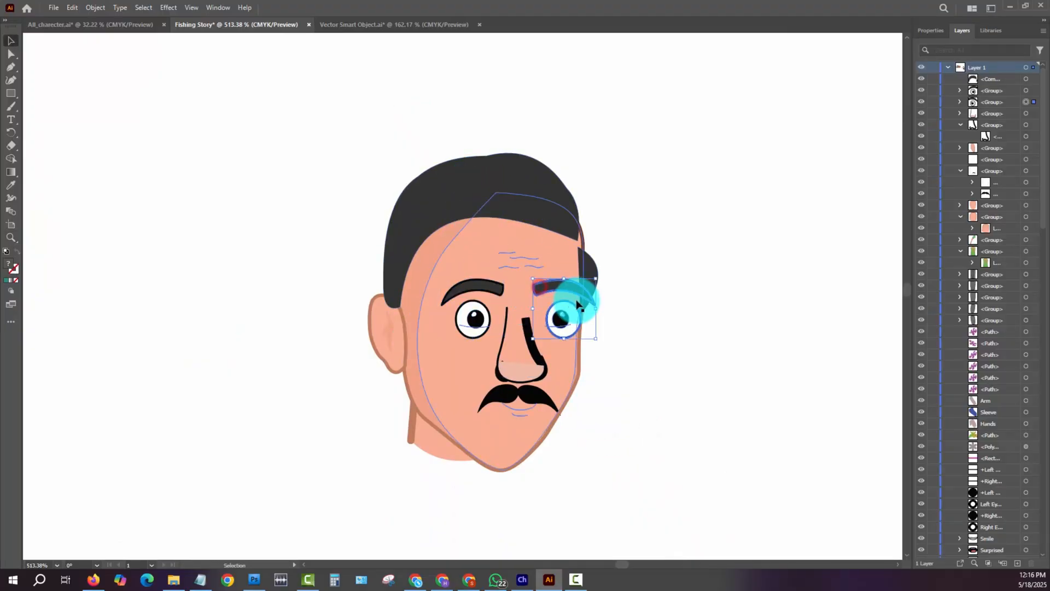
- Remove both eye-and-eyebrow groups from the man's head
click(711, 289)
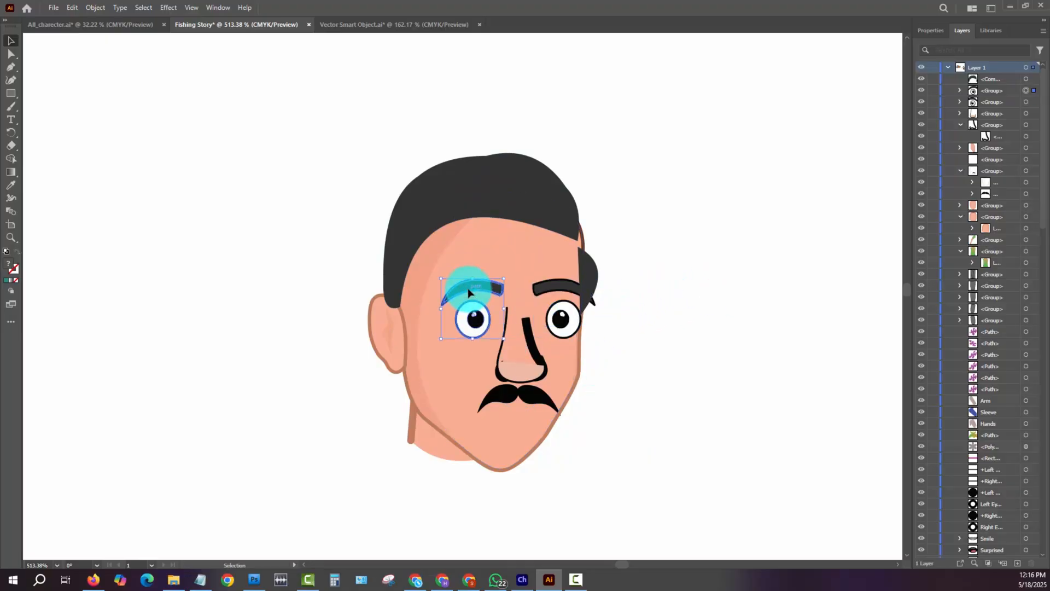
key(Delete)
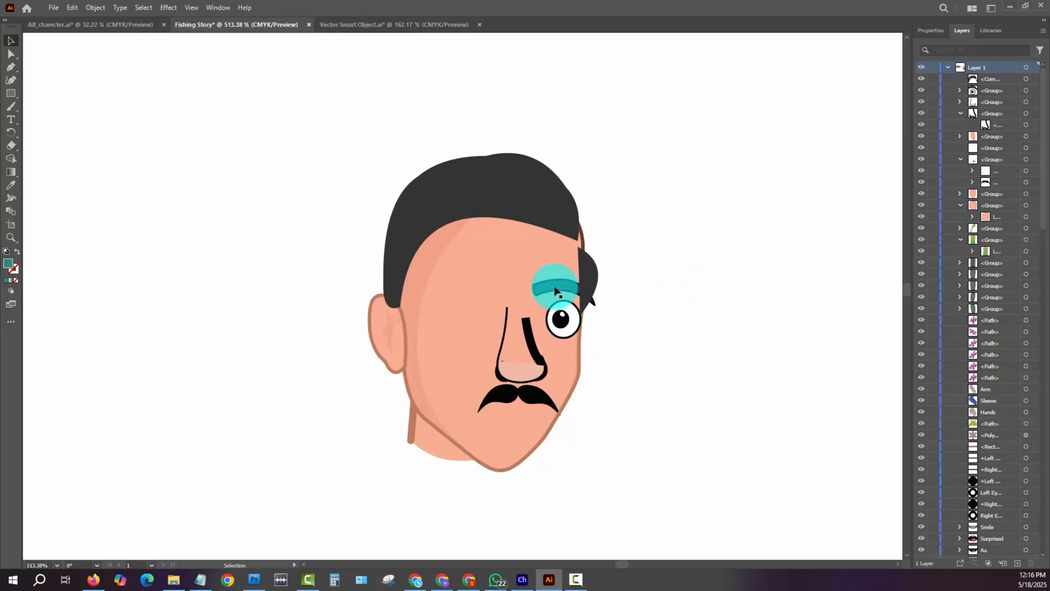
key(Delete)
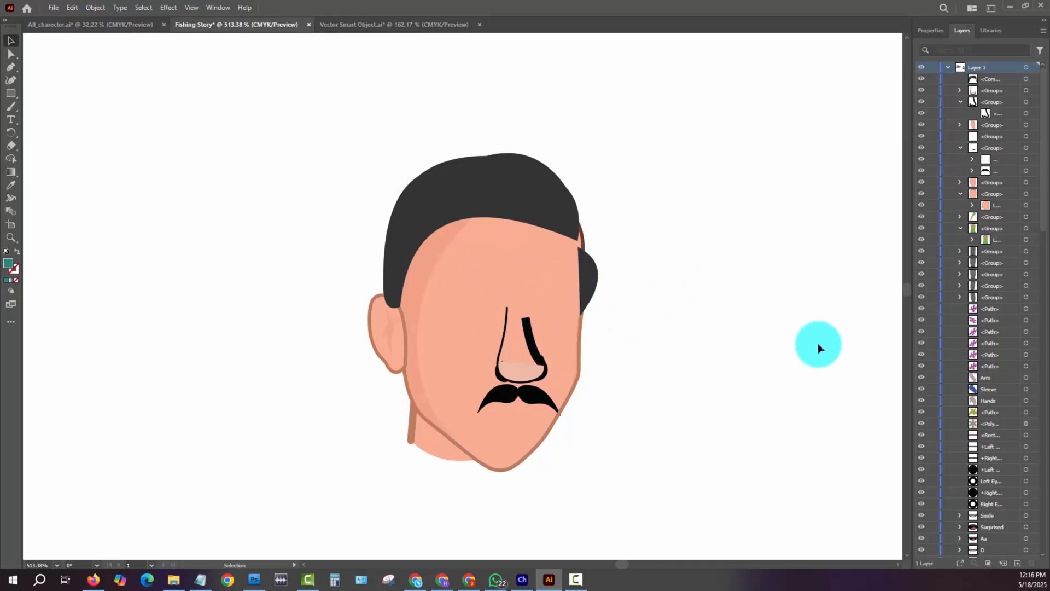
- Delete the nose lines and shading from the man's face, undoing the extra deletion of the moustache
click(707, 342)
click(528, 356)
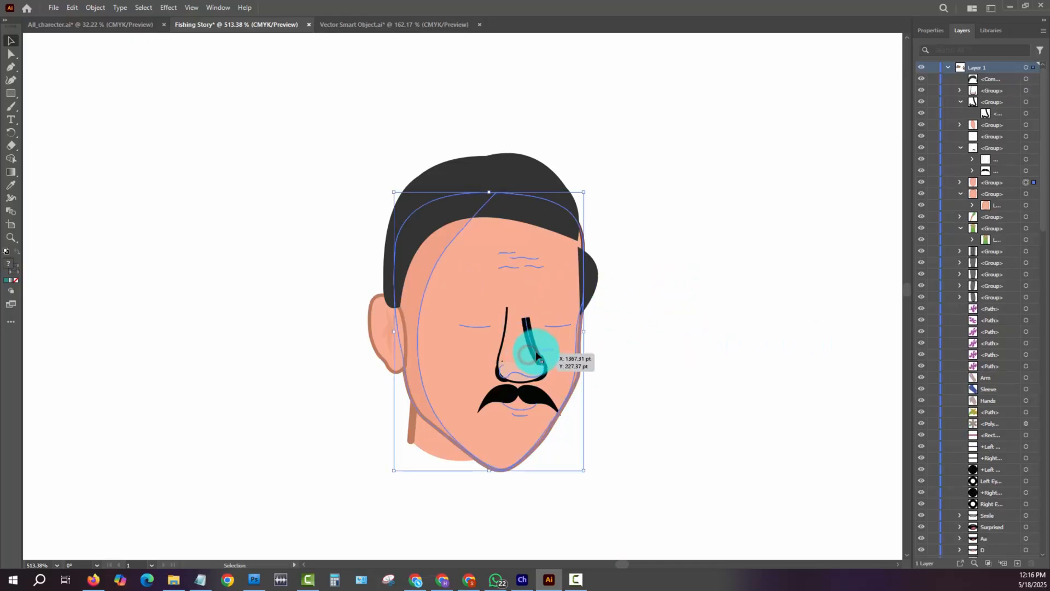
key(Delete)
click(537, 375)
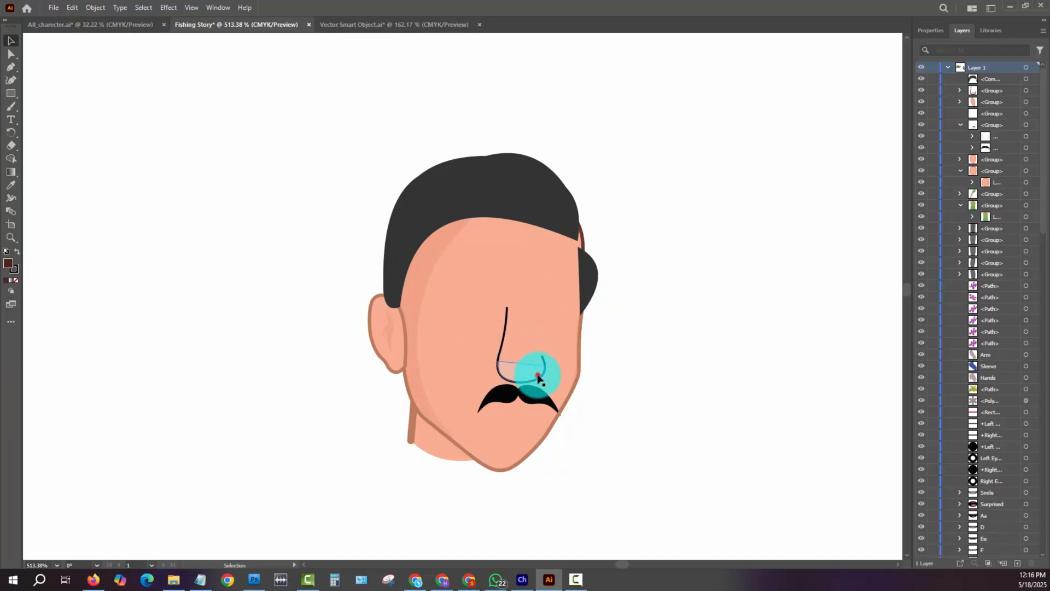
key(Delete)
key(Delete)
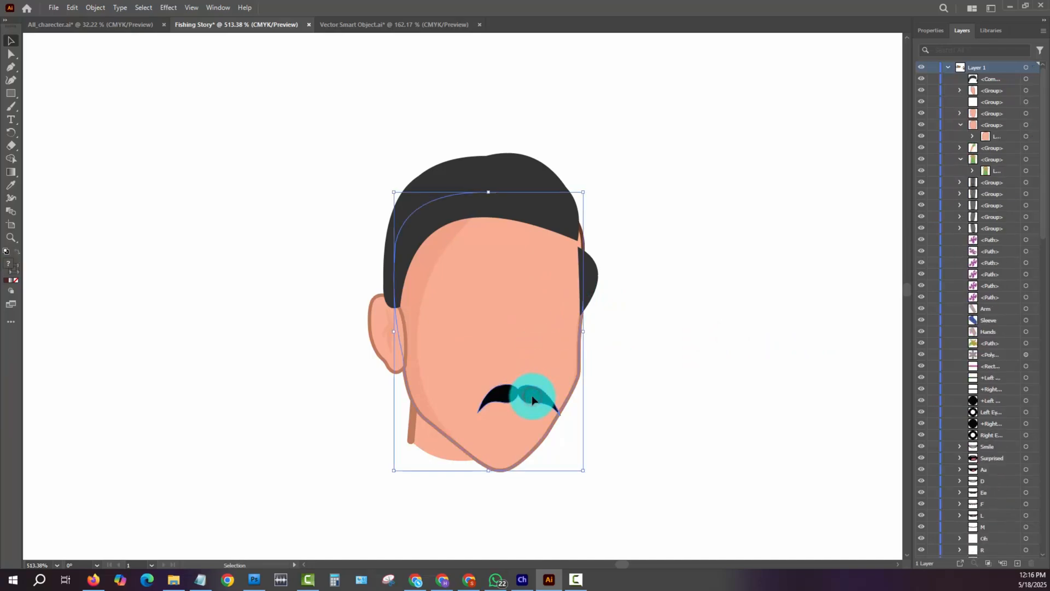
key(ctrl+z)
- Reshape the hair's outline at the forehead's far side so it extends over the temple and meets the side hair
click(698, 364)
click(348, 116)
key(a)
drag(348, 116, 651, 497)
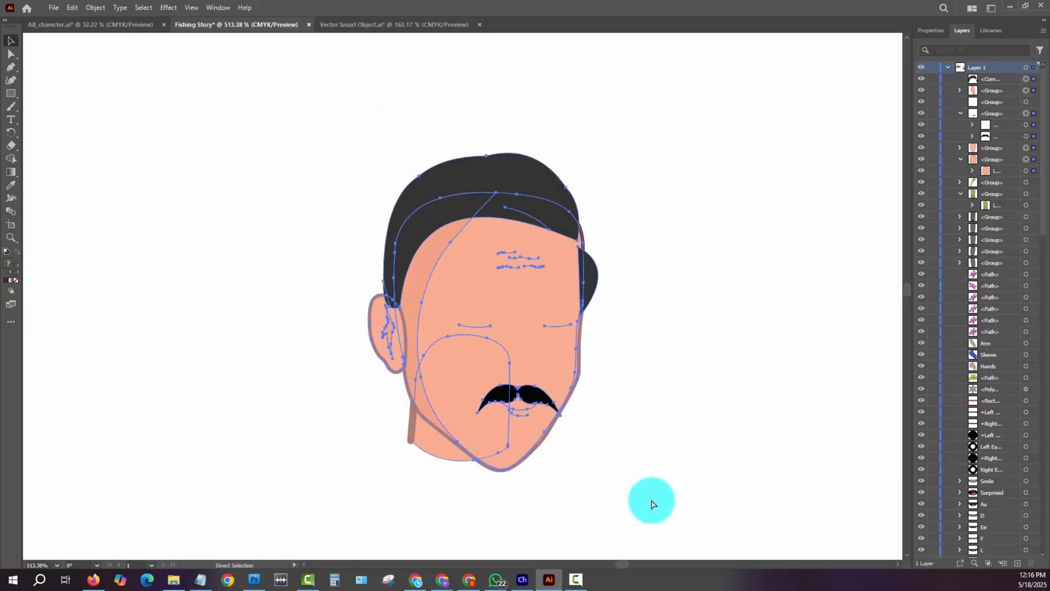
click(639, 395)
key(ctrl+space)
drag(587, 223, 661, 317)
click(533, 197)
drag(605, 171, 519, 176)
drag(570, 251, 588, 278)
drag(595, 238, 606, 158)
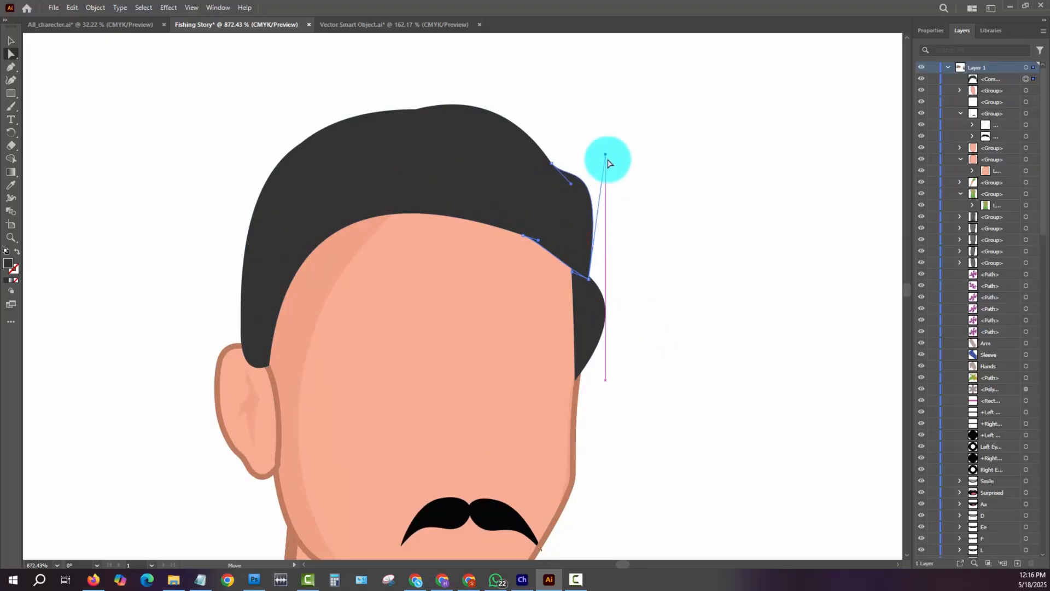
click(660, 213)
- Lengthen the neck below the chin by moving its lower anchor points downward and straightening its front edge
key(ctrl+minus)
key(ctrl+minus)
key(ctrl+minus)
key(ctrl+minus)
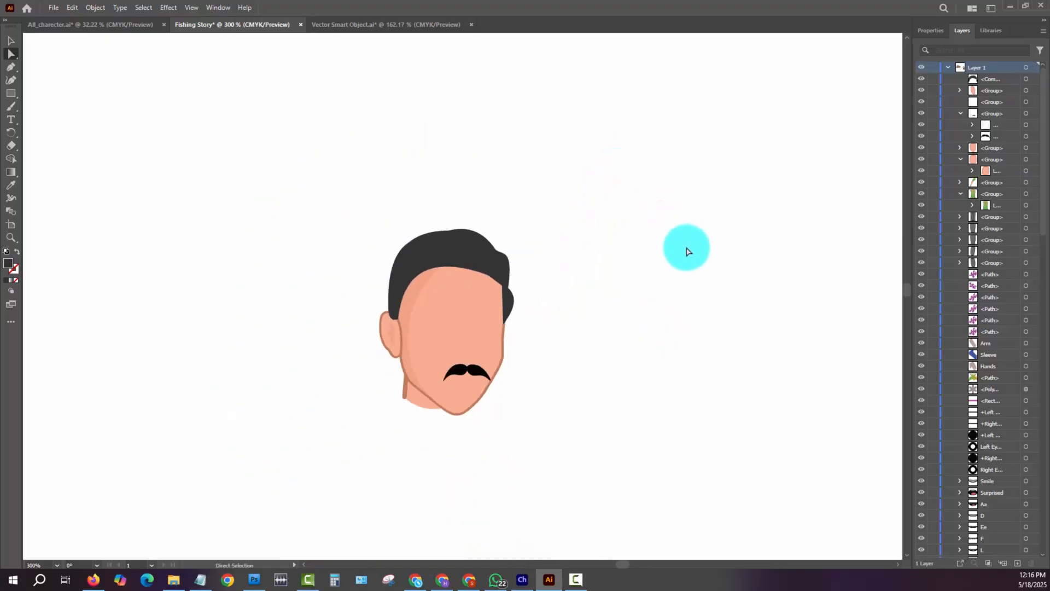
drag(363, 176, 558, 484)
ctrl+click(527, 475)
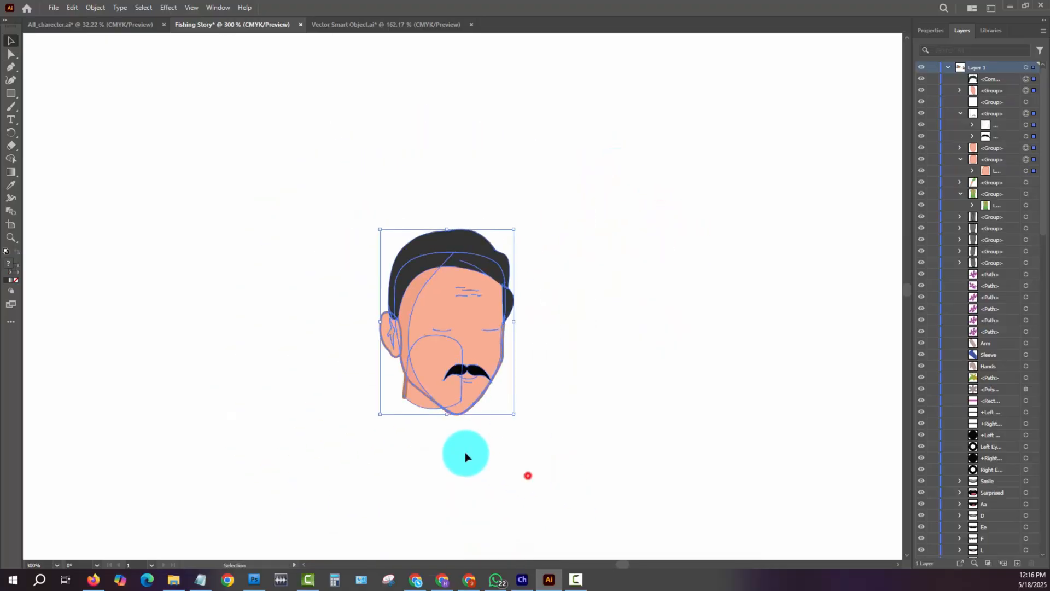
key(ctrl+space)
drag(391, 380, 495, 466)
drag(432, 447, 420, 482)
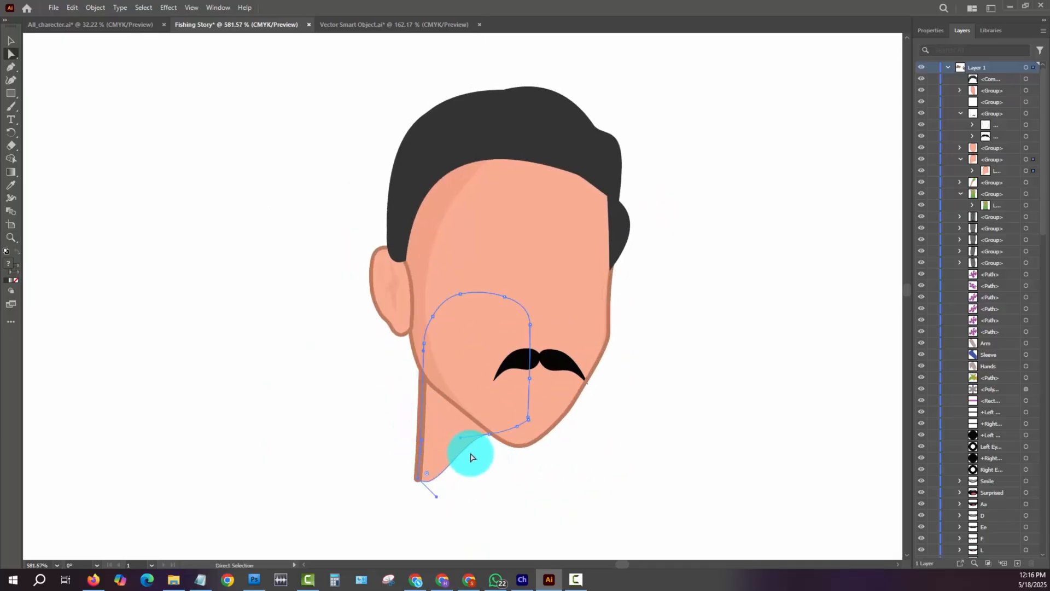
drag(491, 436, 527, 488)
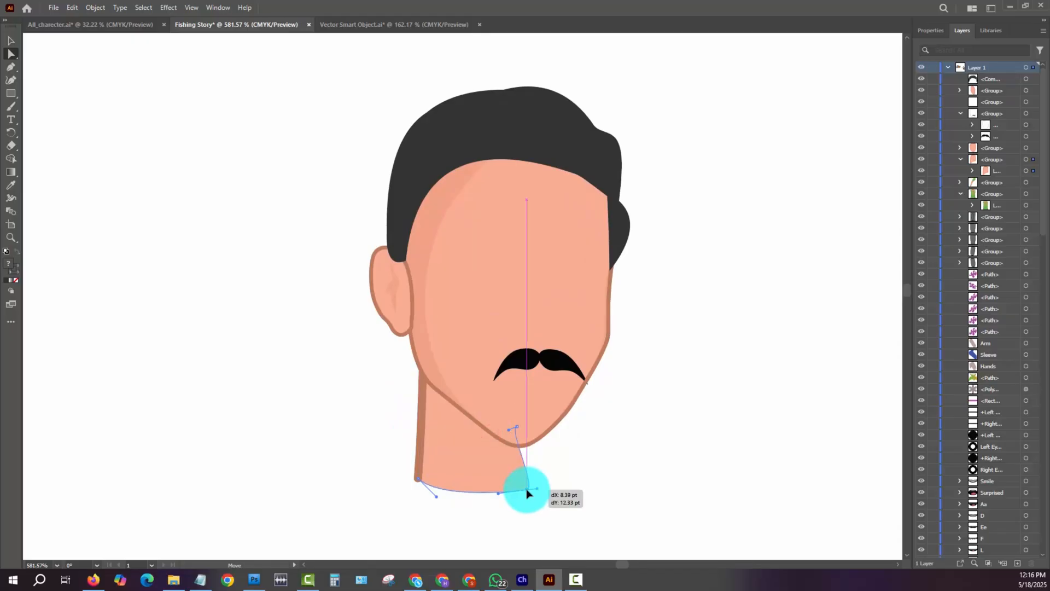
click(512, 431)
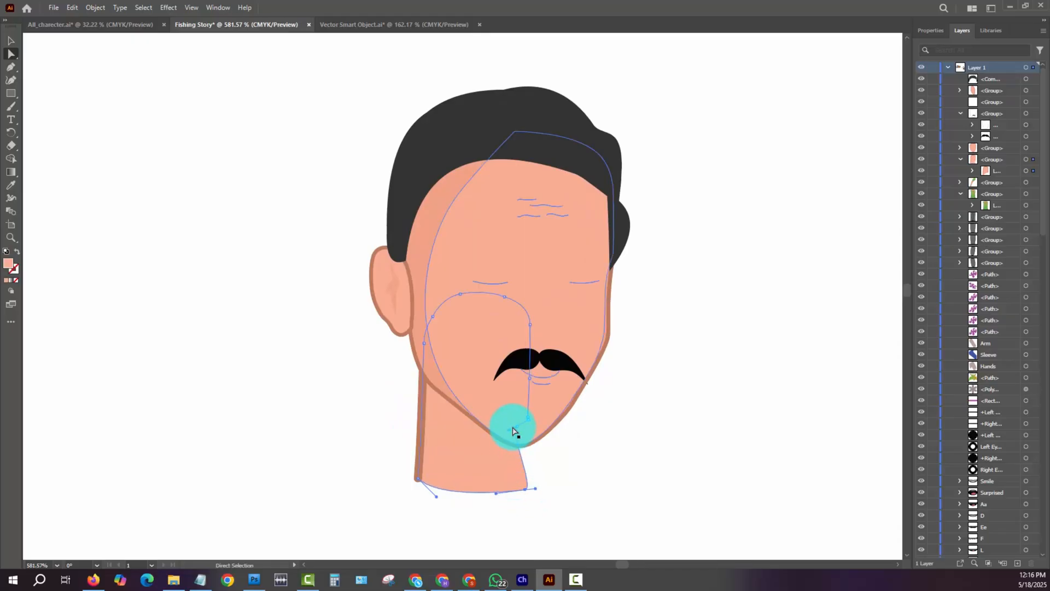
click(649, 431)
drag(552, 507, 537, 490)
click(628, 465)
- Copy the whole head, switch to Photoshop, paste it as a Smart Object and place it on the body's neck
key(ctrl+minus)
key(ctrl+minus)
key(ctrl+minus)
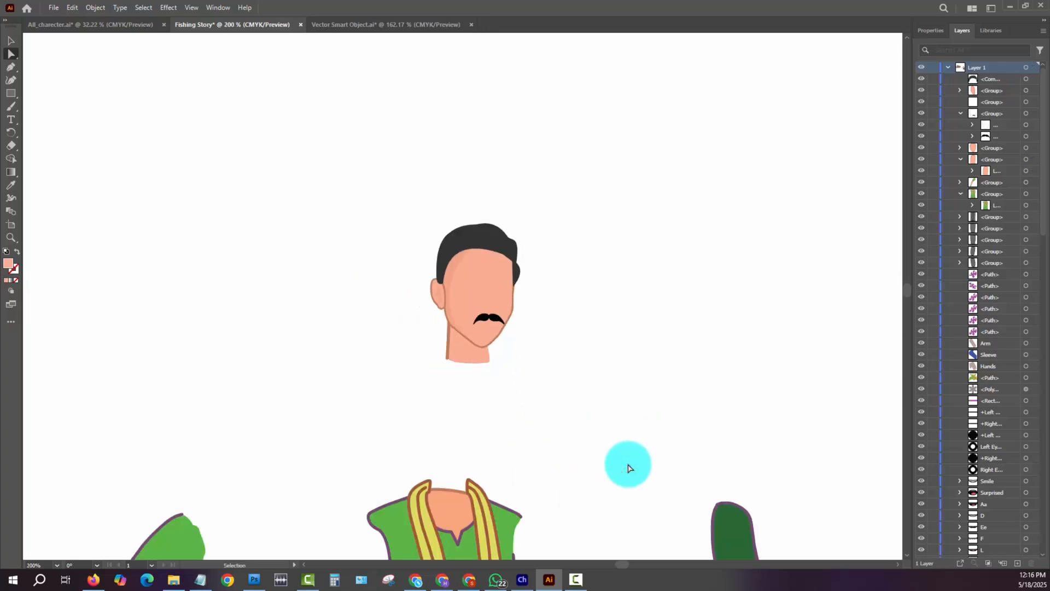
key(v)
key(a)
drag(380, 181, 565, 410)
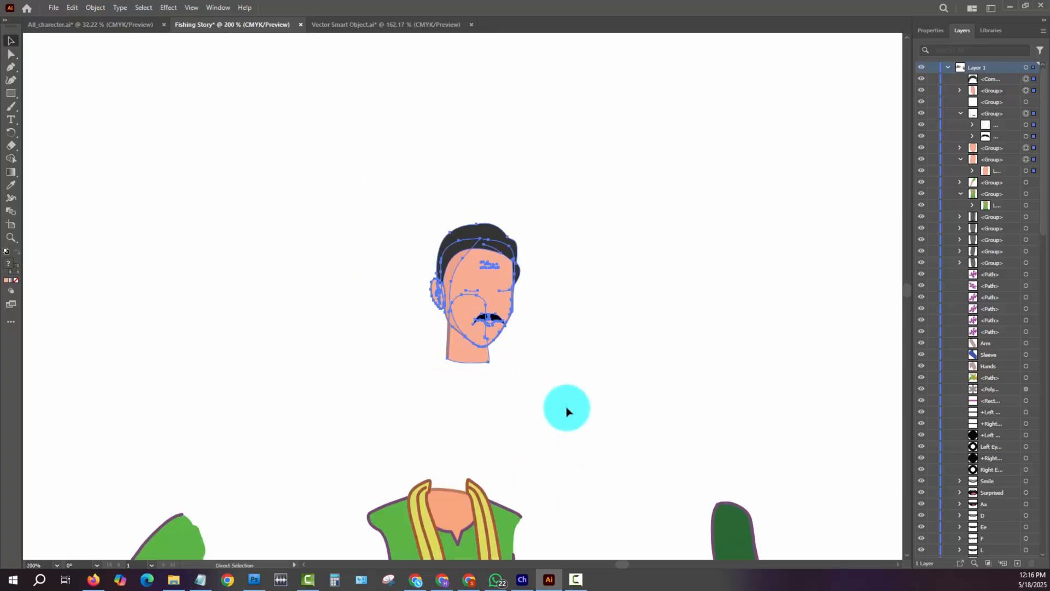
click(254, 579)
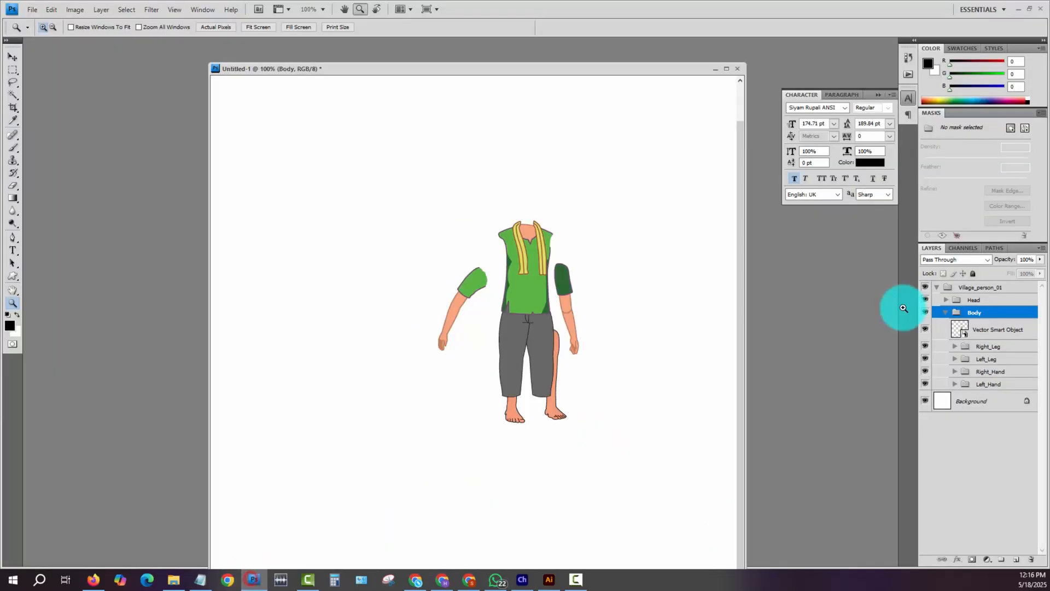
click(990, 301)
key(ctrl+v)
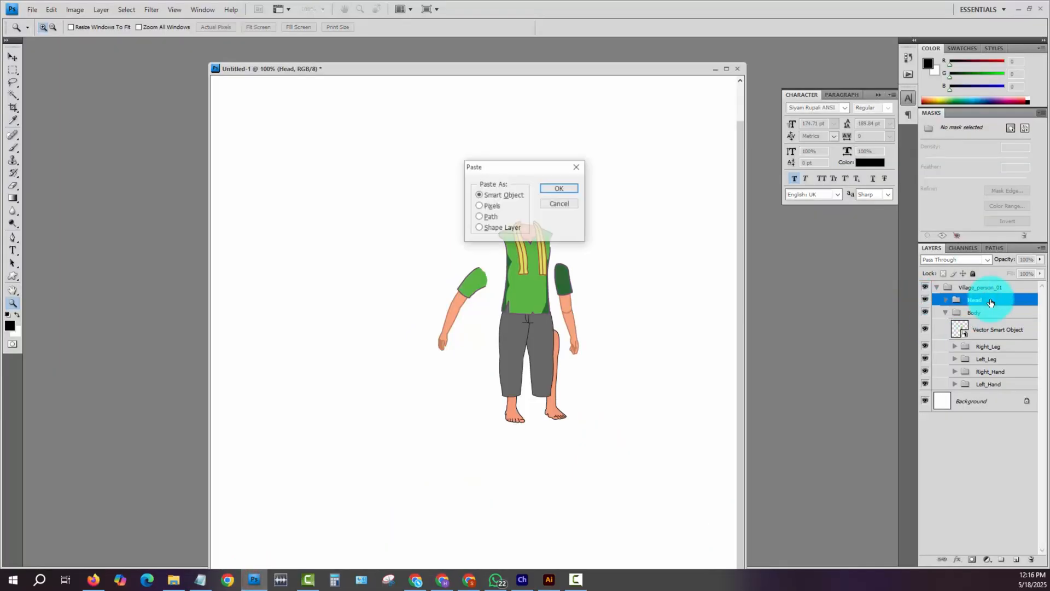
key(Return)
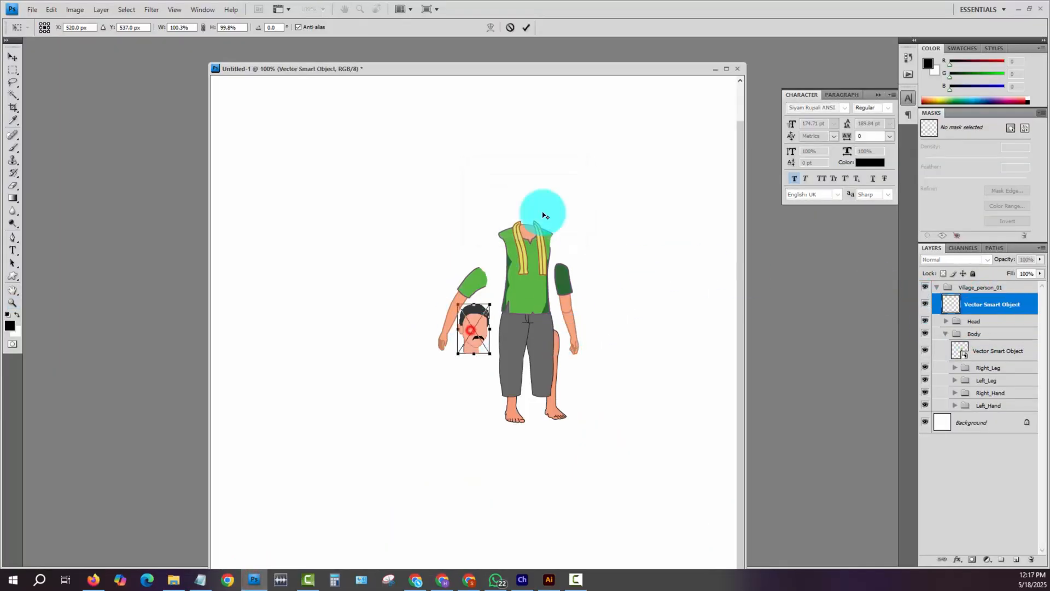
drag(475, 331, 534, 209)
key(Return)
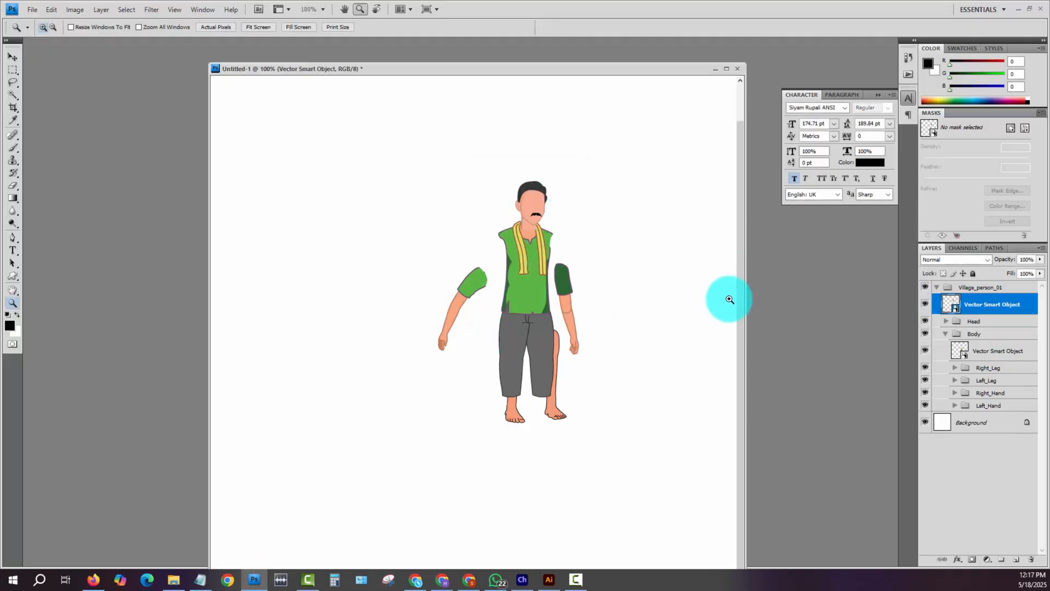
- Move both separated arms up against the green shirt so their sleeves meet the shoulders
drag(394, 168, 553, 374)
drag(688, 483, 688, 482)
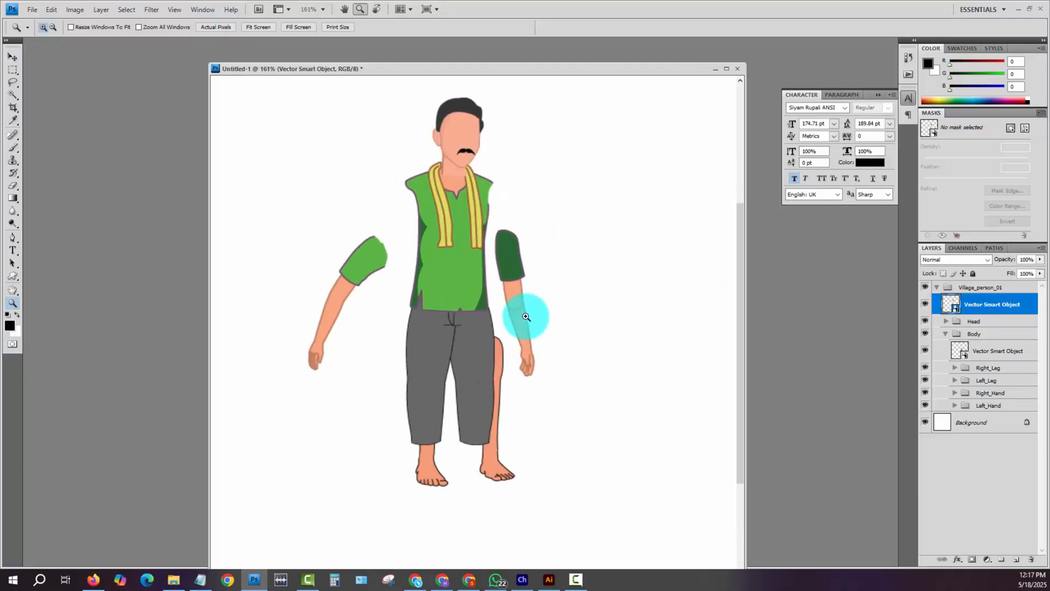
drag(528, 317, 617, 343)
key(v)
drag(440, 285, 478, 243)
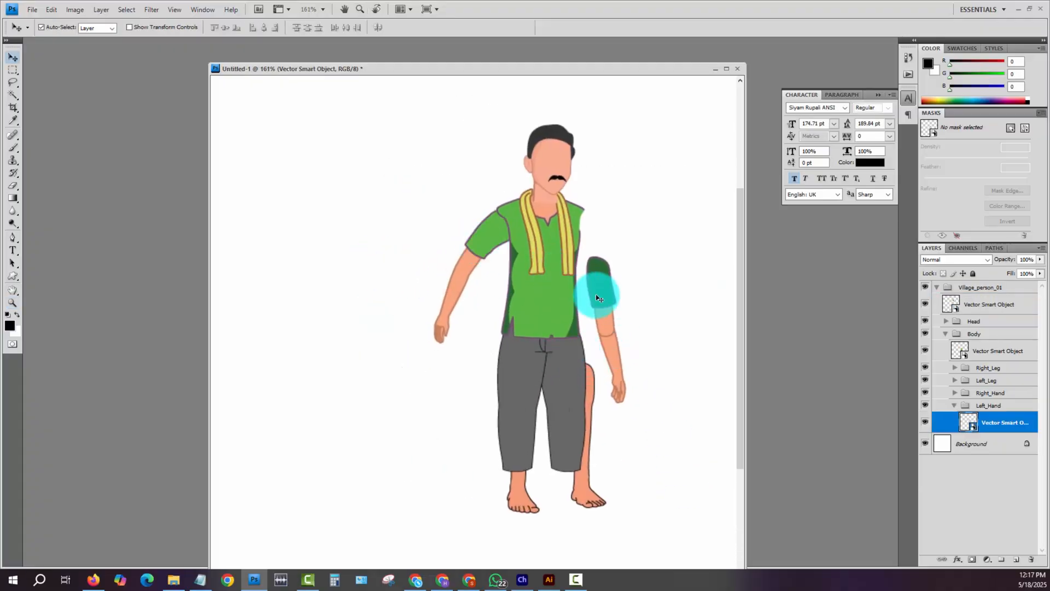
drag(598, 286, 593, 236)
- Move the light-green-sleeved arm's Smart Object to the front of the Body group and align its sleeve with the shoulder
click(515, 245)
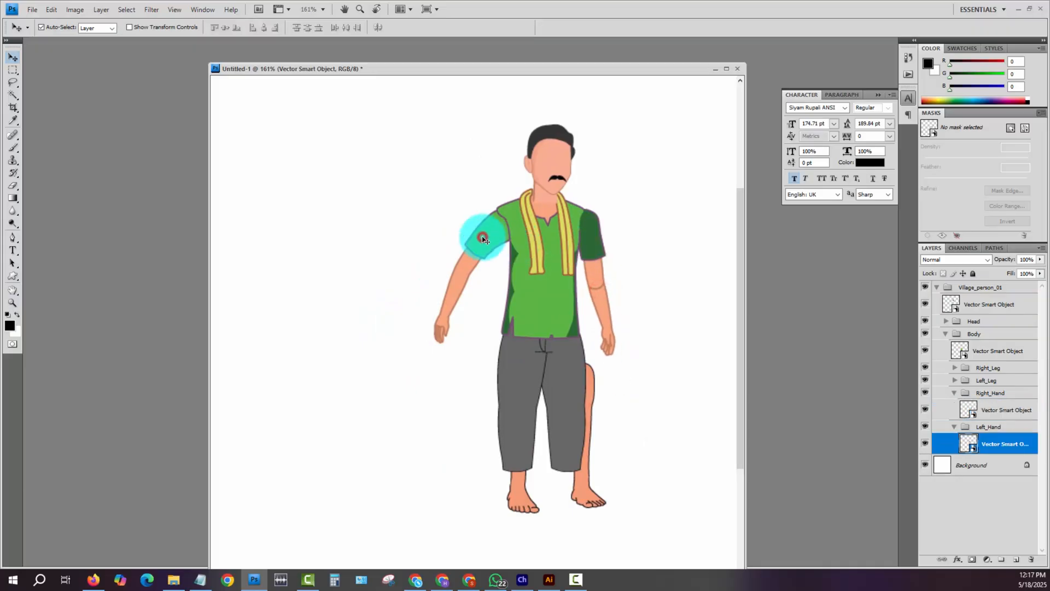
drag(992, 437, 996, 342)
click(499, 226)
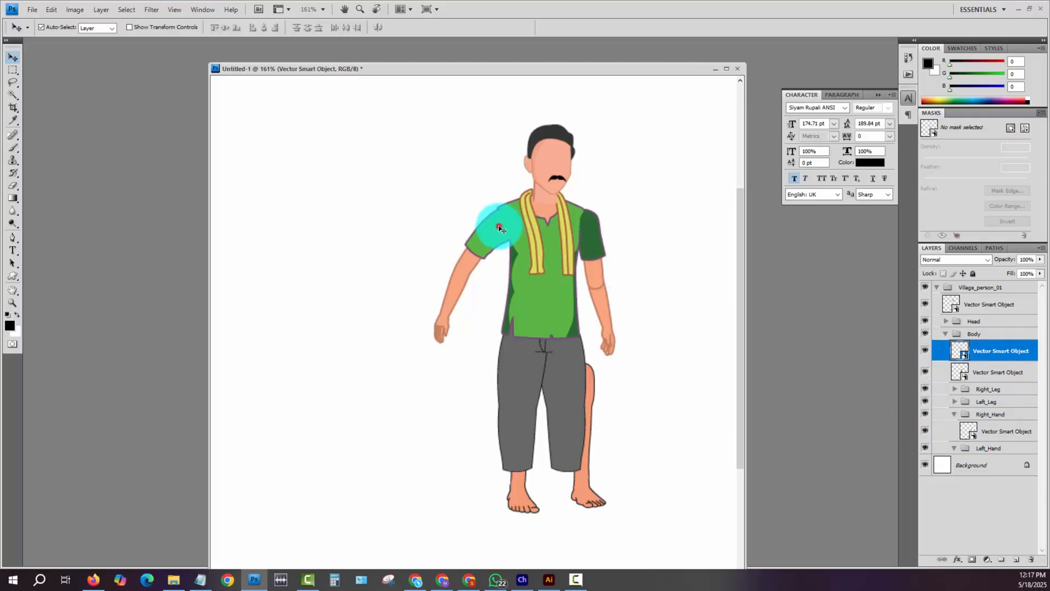
- Tuck both legs up behind the trousers and move the dark-sleeved arm closer to the shirt
drag(595, 388, 581, 382)
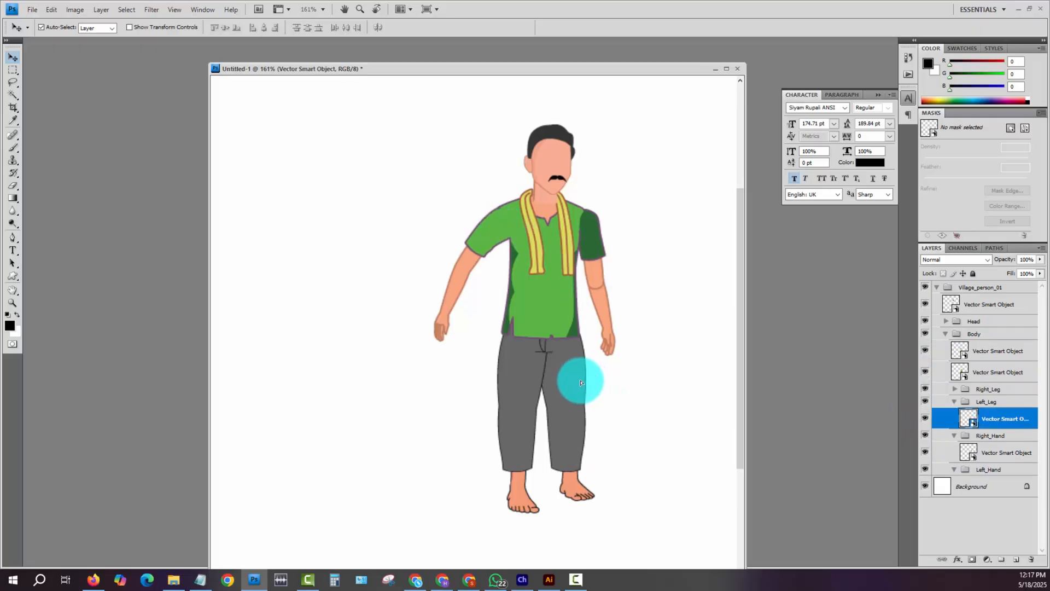
click(515, 488)
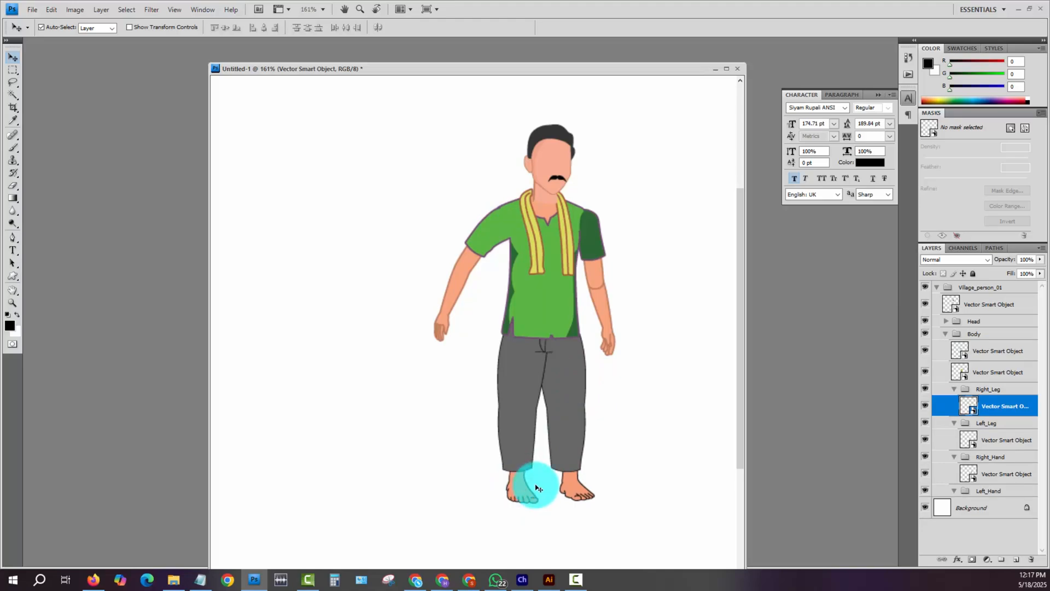
drag(593, 224, 588, 227)
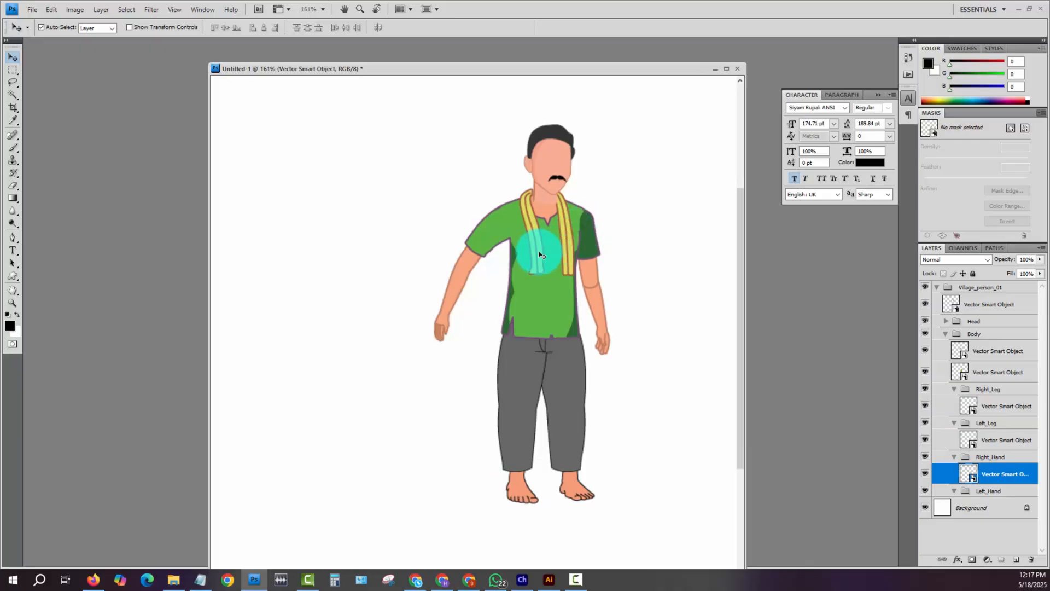
- Rotate the light-green-sleeved arm about its shoulder so it hangs closer to the body
click(484, 236)
key(ctrl+t)
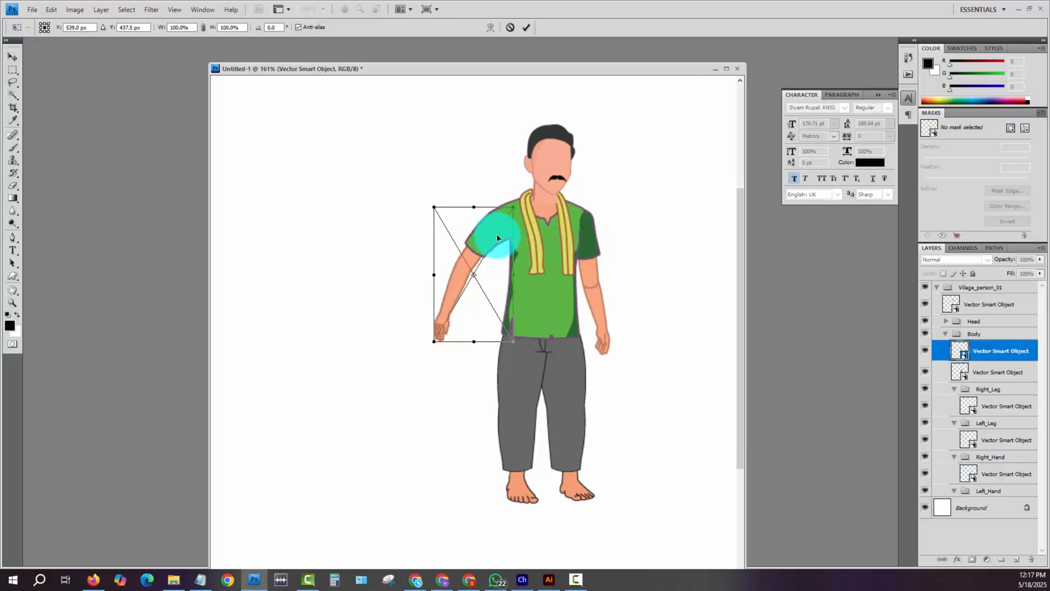
drag(474, 274, 504, 215)
drag(397, 361, 415, 431)
key(Return)
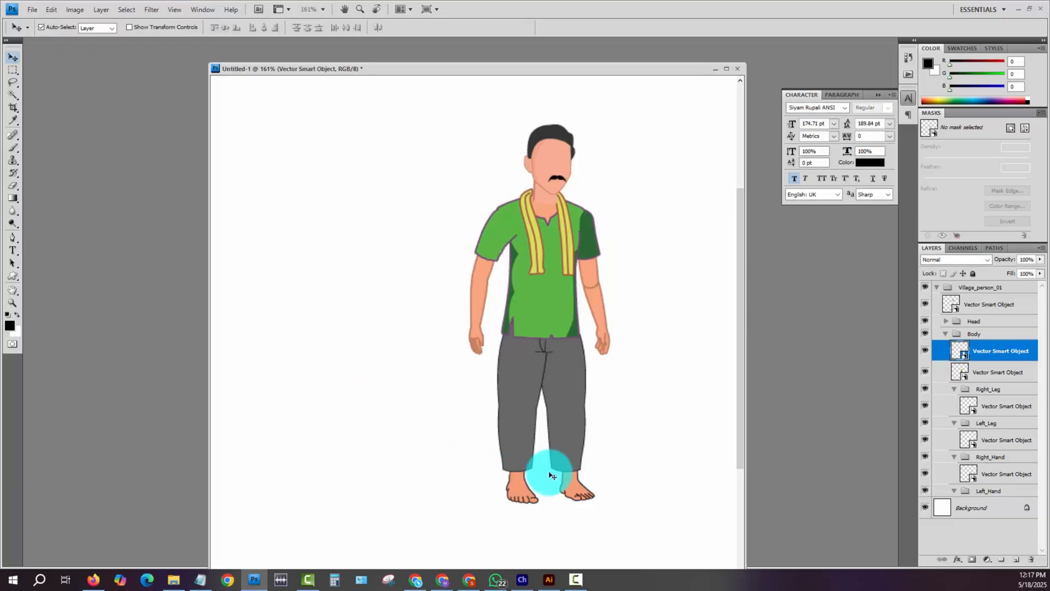
click(616, 412)
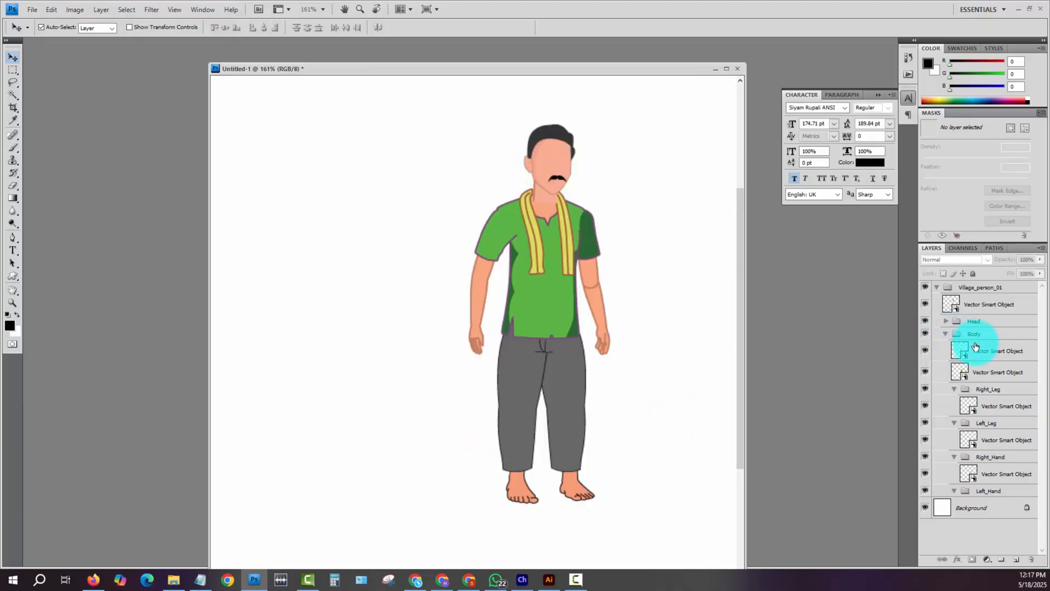
- Toggle the visibility of the Body group and its first Smart Object to check which part each contains
click(925, 333)
click(925, 333)
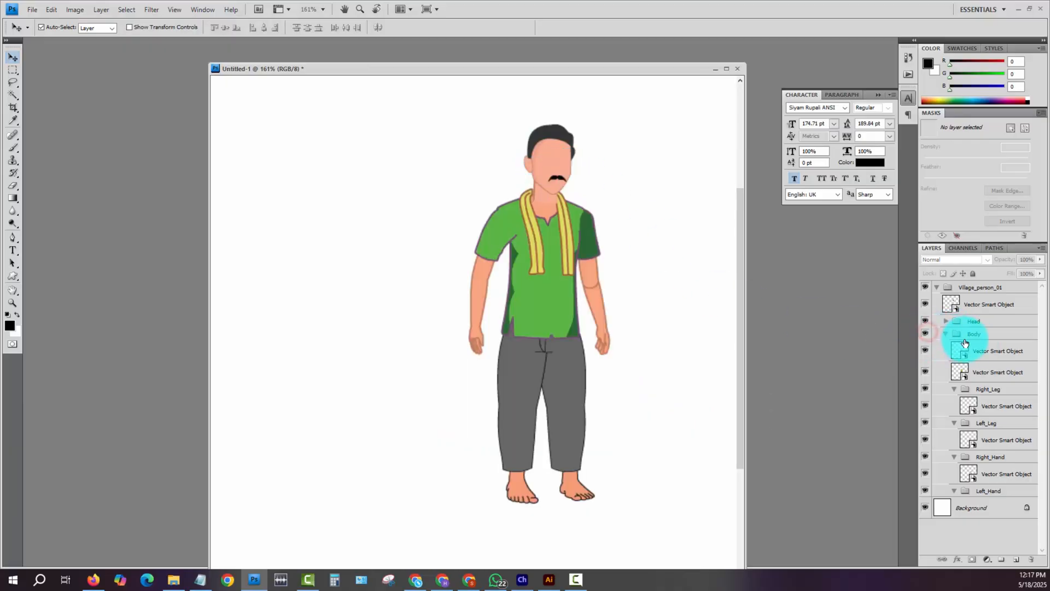
click(926, 350)
click(926, 350)
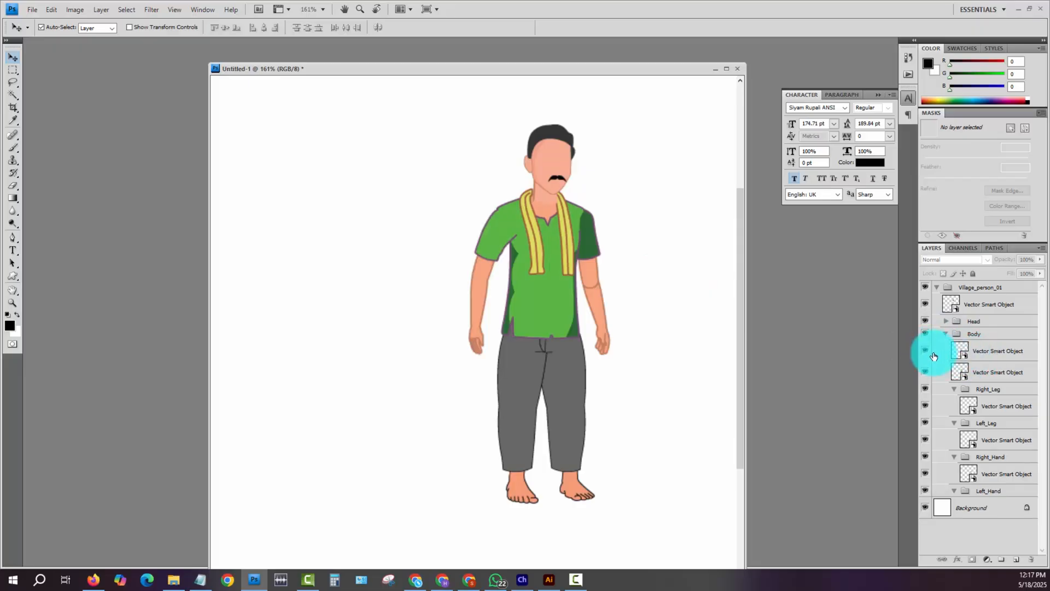
click(924, 350)
click(925, 350)
- Place the loose arm Smart Object inside the Left_Hand group, move that group above the shirt in Body and check its visibility
click(983, 351)
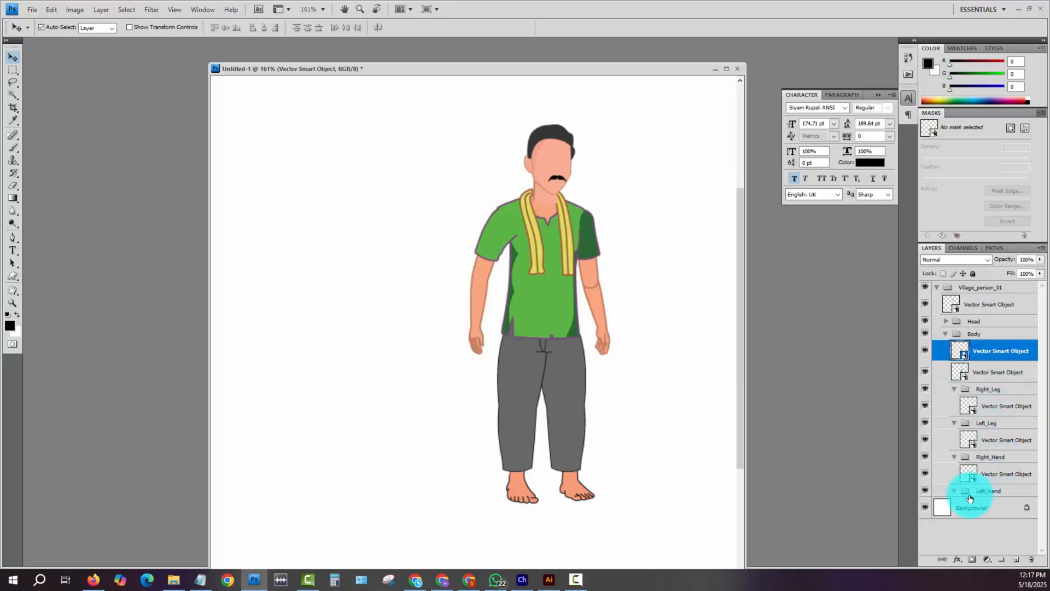
click(1003, 490)
drag(1002, 490, 989, 347)
click(954, 346)
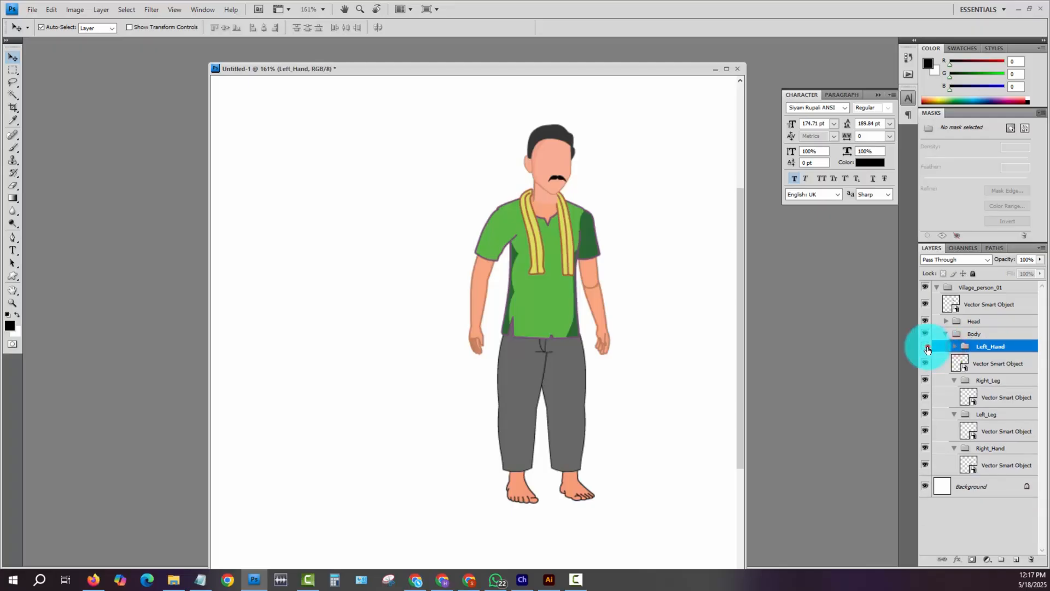
click(925, 347)
click(927, 347)
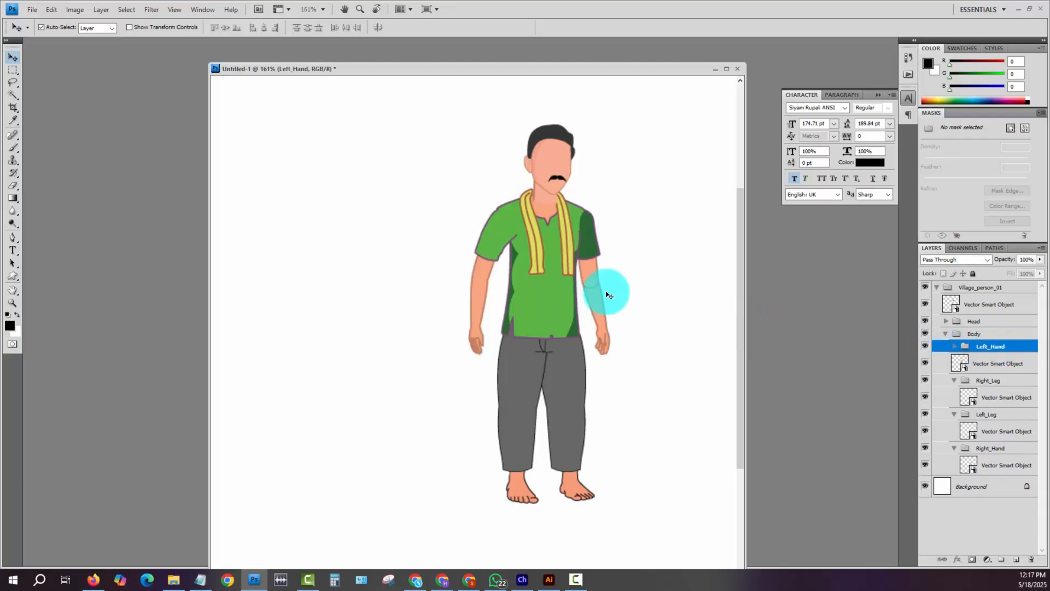
click(491, 235)
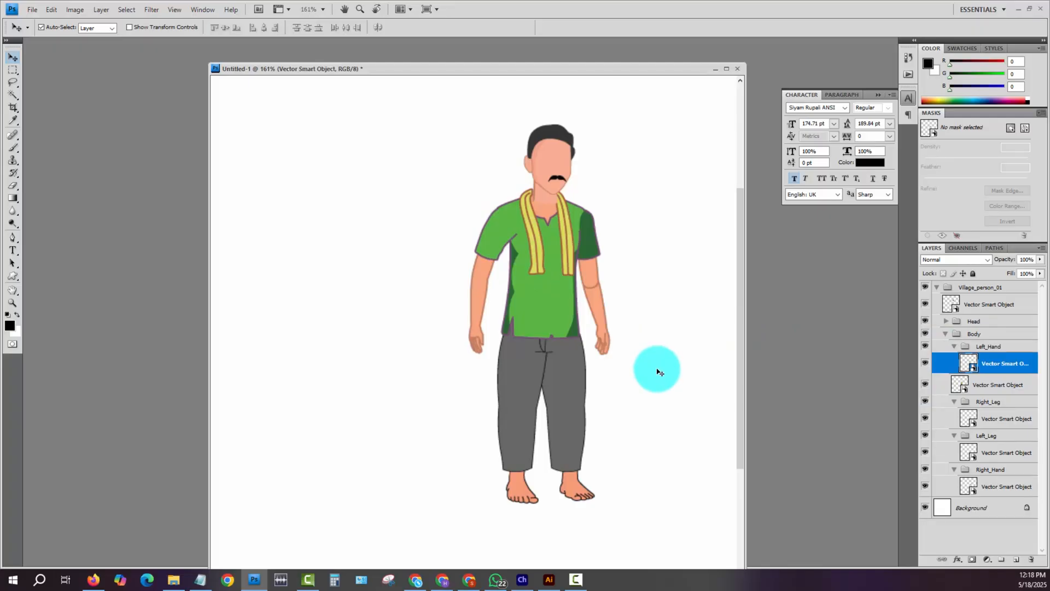
key(z)
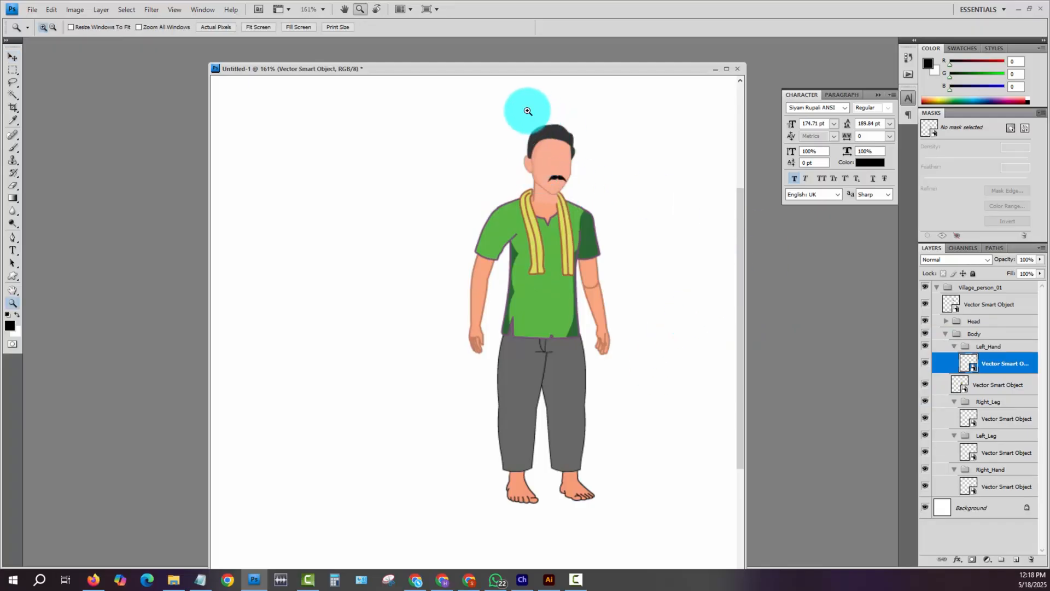
drag(514, 110, 620, 241)
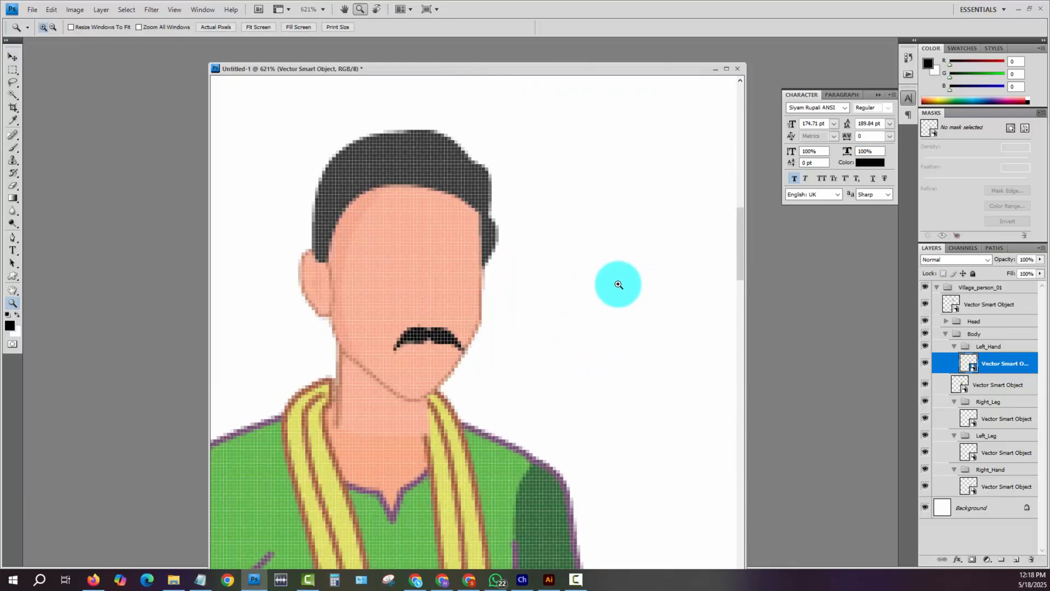
key(ctrl+minus)
key(ctrl+minus)
key(ctrl+minus)
key(ctrl+minus)
key(ctrl+minus)
key(ctrl+minus)
key(ctrl+minus)
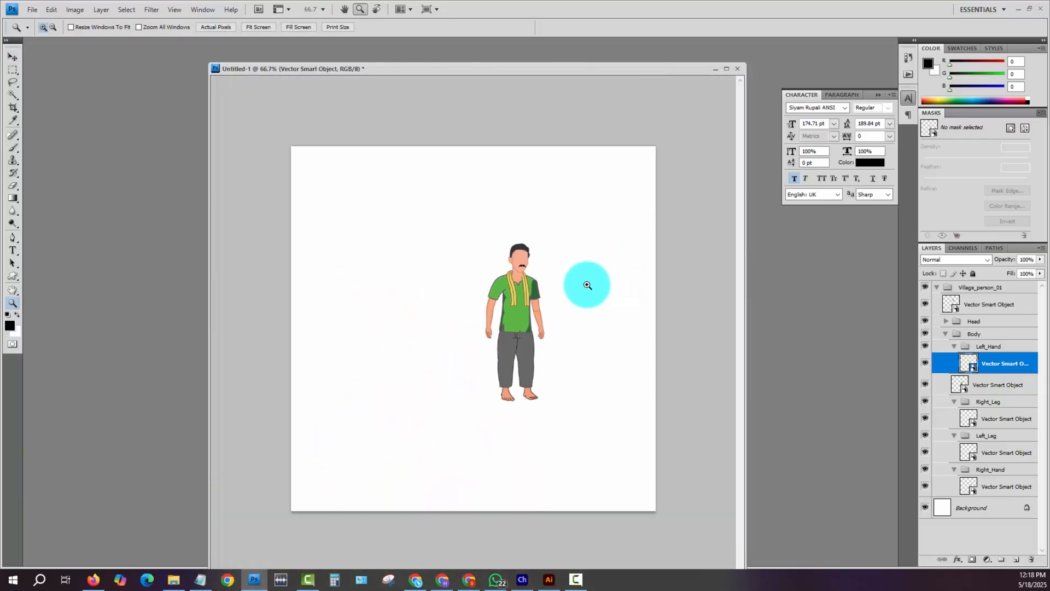
- Bring Blank.psd and the blue-shirt man's reference document into view alongside the green-shirt man's document
drag(496, 241, 570, 322)
drag(488, 295, 635, 340)
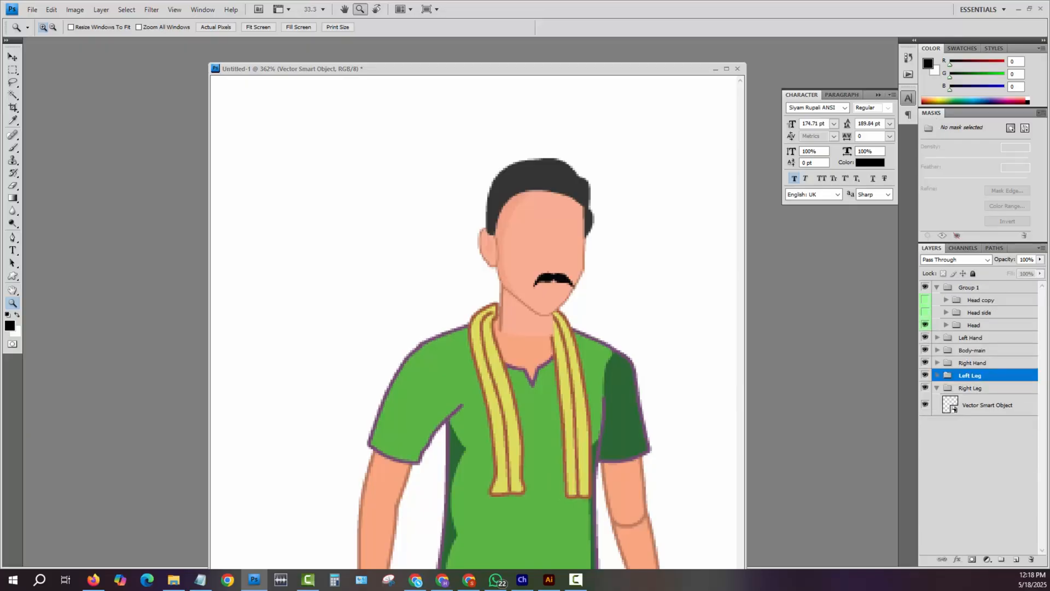
drag(1049, 227, 402, 119)
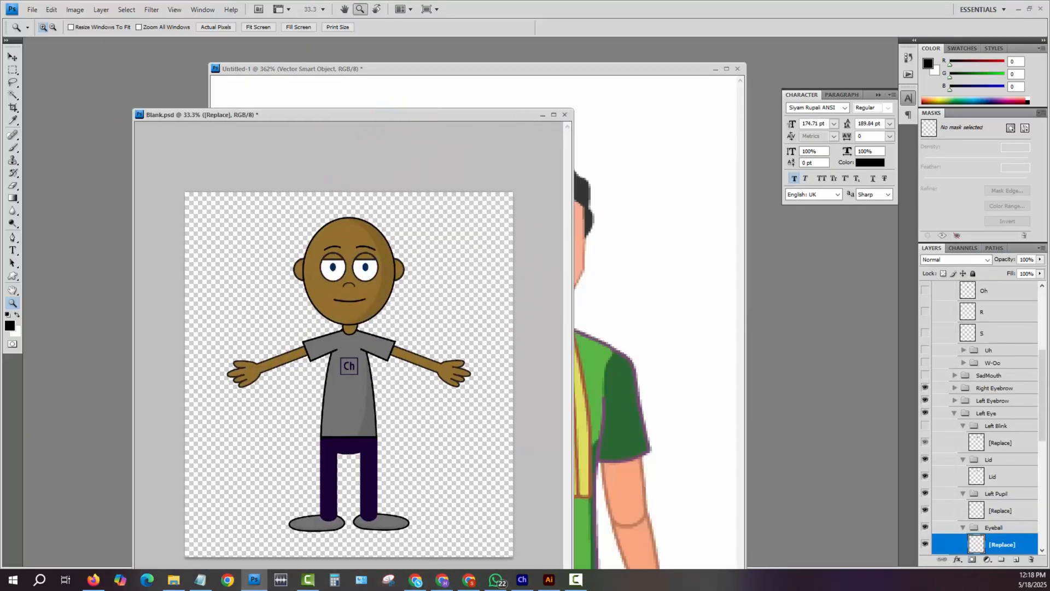
drag(1049, 263, 702, 236)
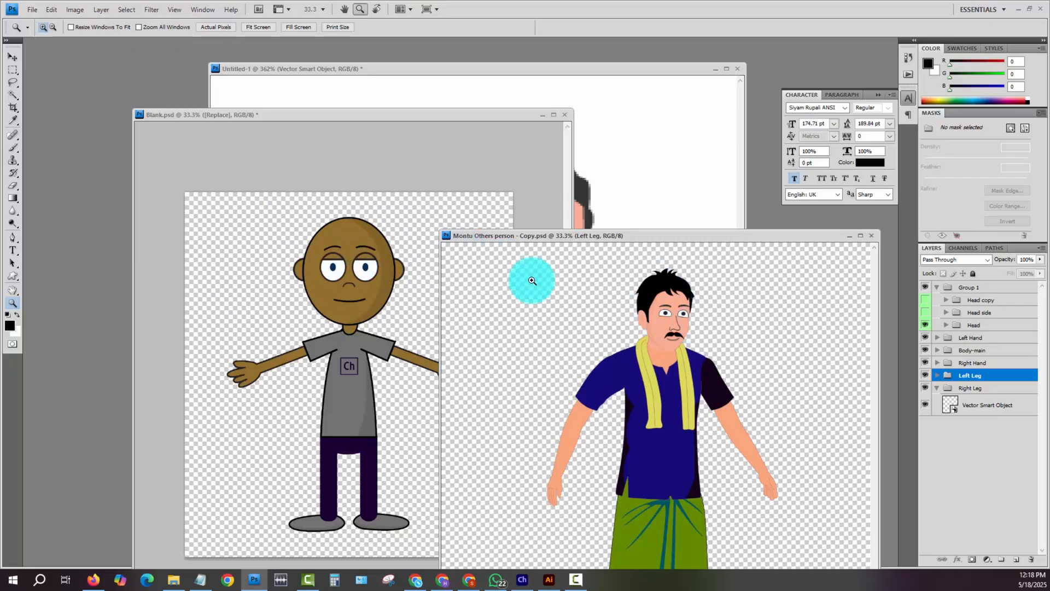
- Examine the face in Blank.psd, move that document out of the way and place the blue-shirt man's document beside the green-shirt man
click(447, 127)
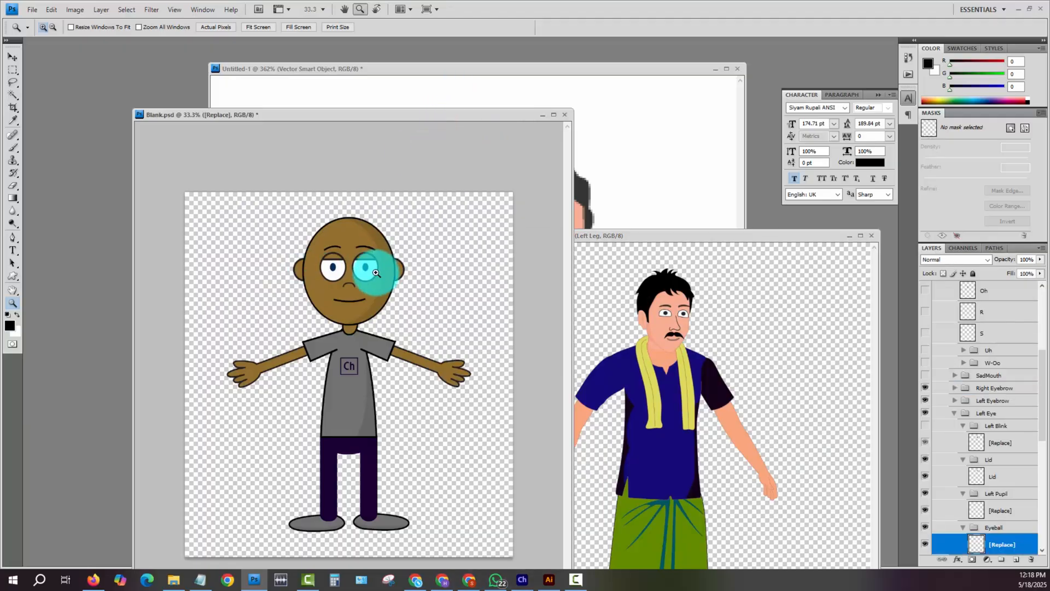
drag(322, 256, 452, 324)
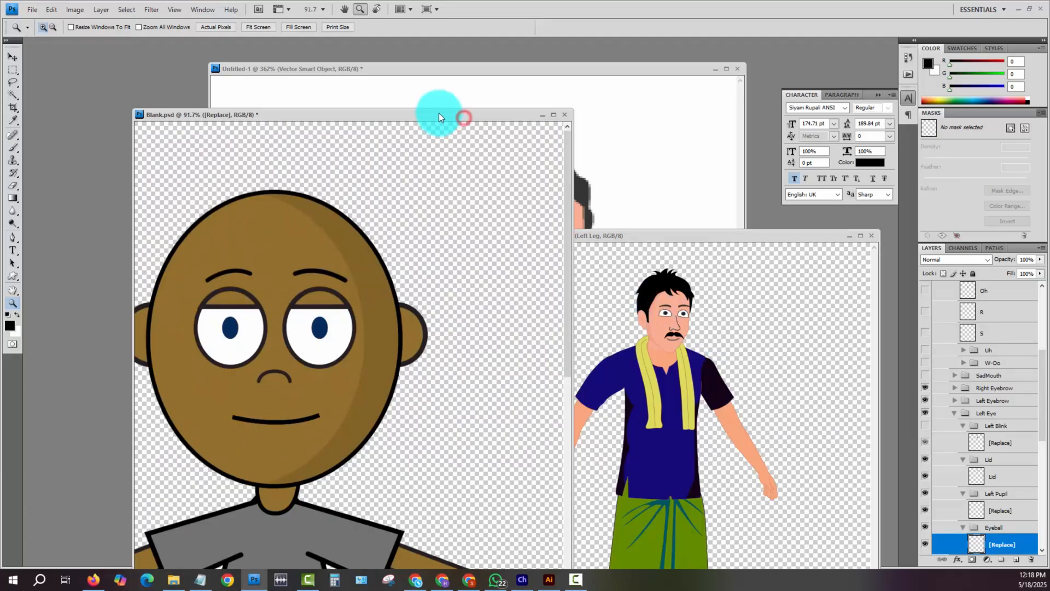
drag(439, 113, 1047, 339)
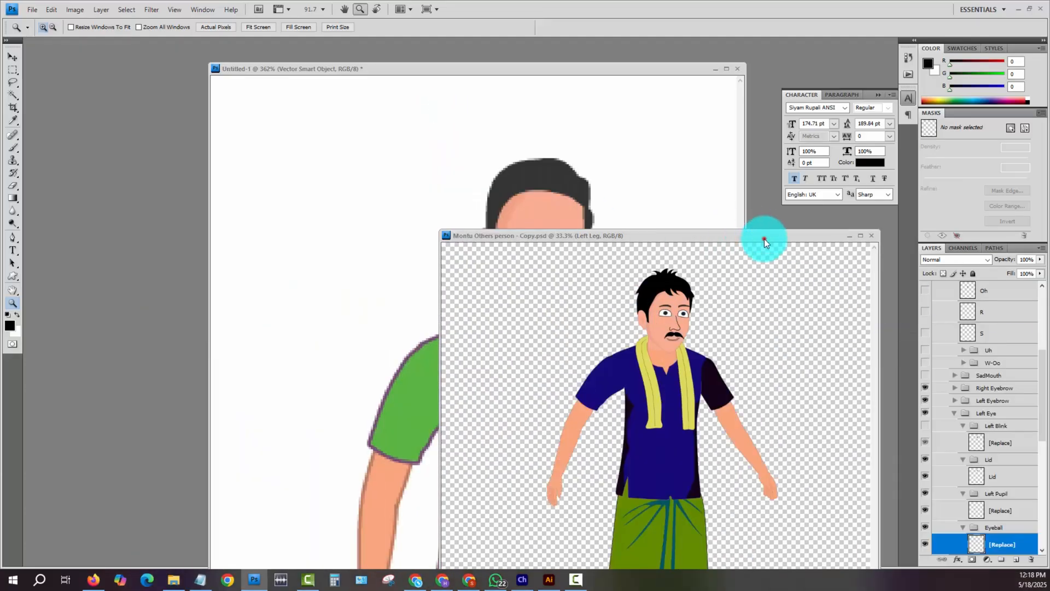
drag(764, 241, 329, 174)
- Locate the eye's layer inside the blue-shirt man's Head group, then collapse the +Right Eye copy group
key(v)
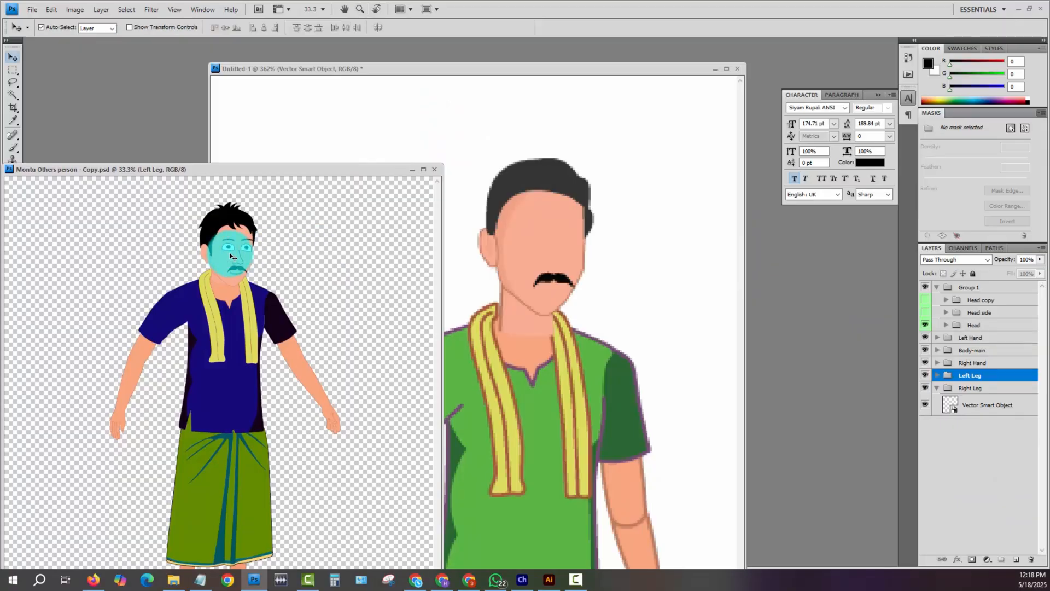
drag(230, 256, 223, 246)
click(228, 251)
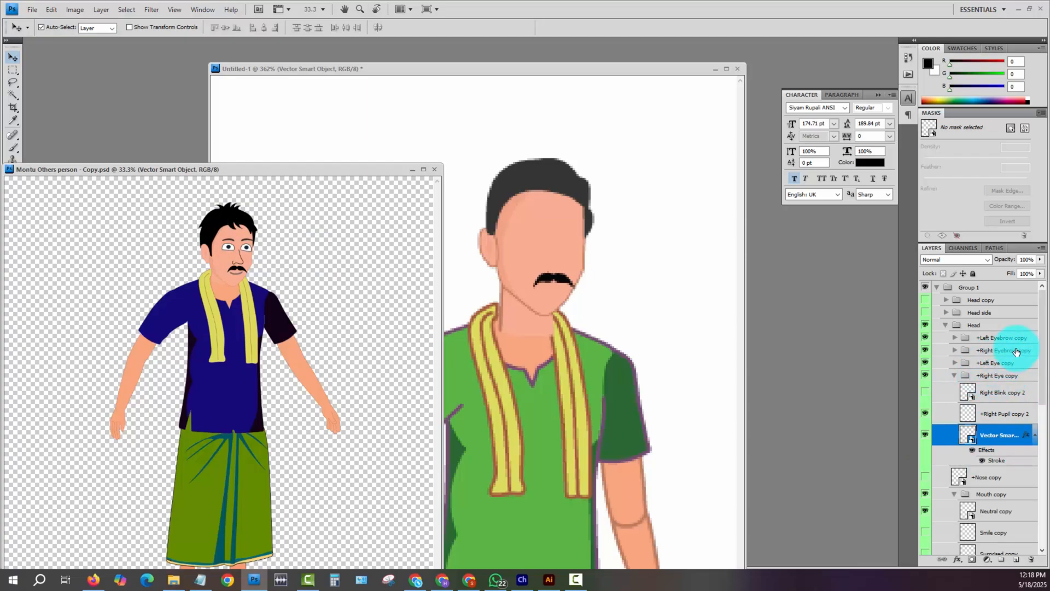
click(954, 380)
click(955, 376)
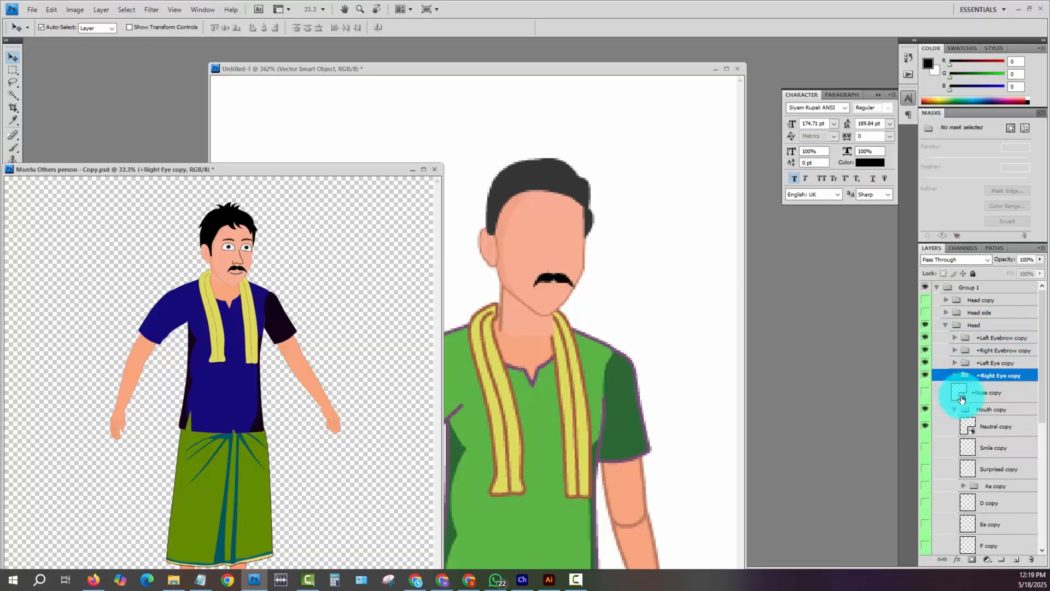
- Toggle the visibility of +Nose copy and Mouth copy to check these parts on the blue-shirt man's face
click(925, 394)
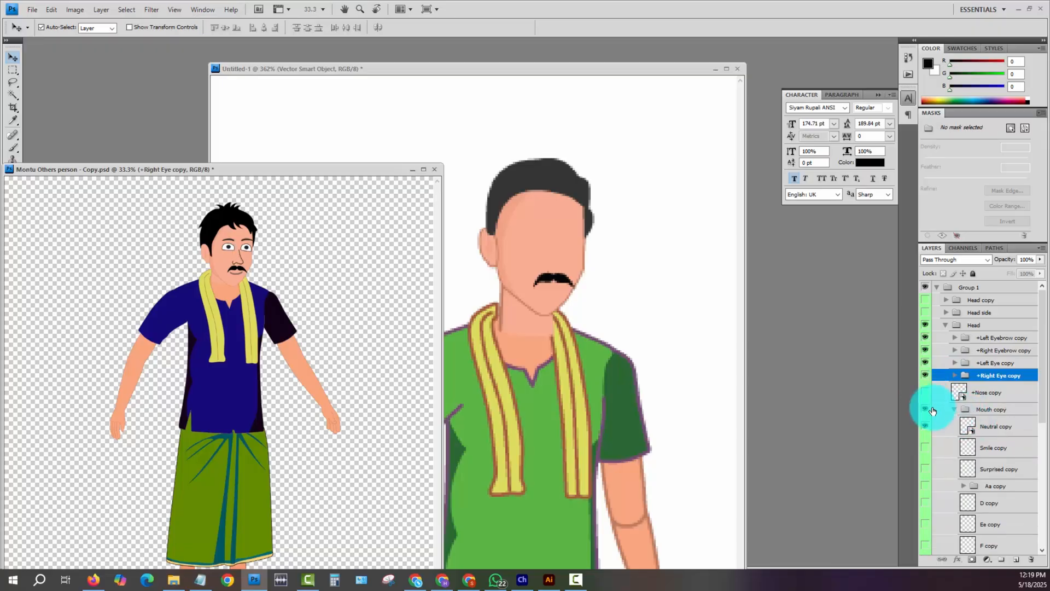
key(z)
drag(188, 246, 263, 305)
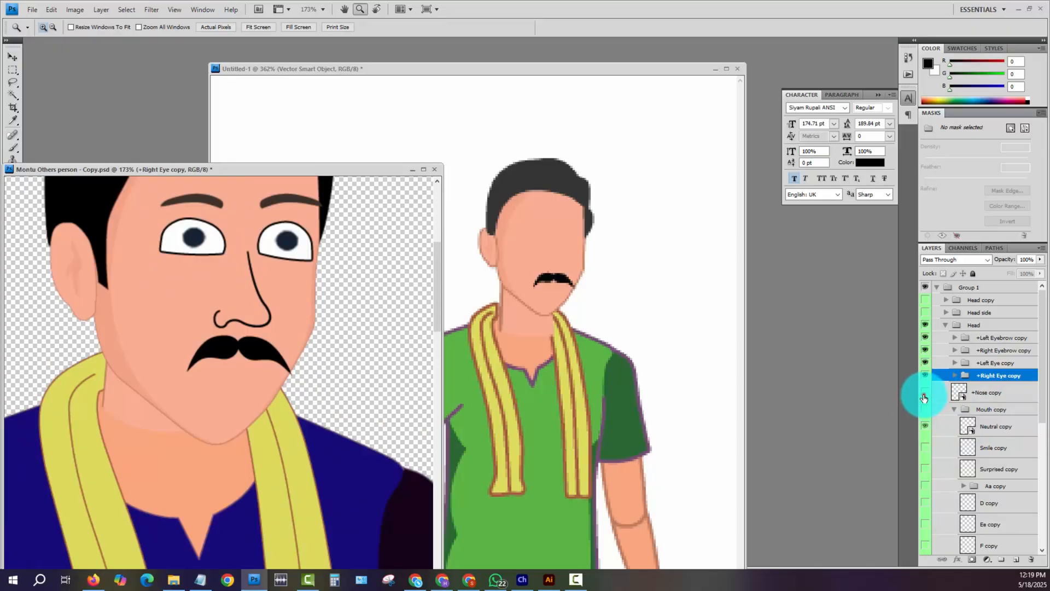
click(924, 396)
click(924, 410)
click(925, 397)
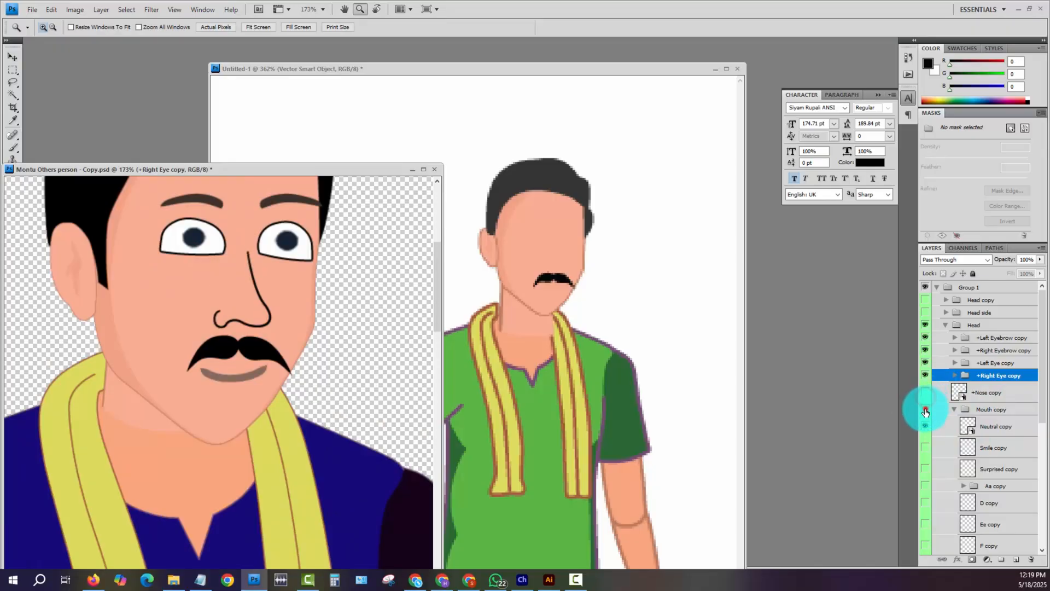
- Preview the alternative mouth shapes inside Mouth copy, then hide them again and show only Neutral copy
click(926, 409)
click(926, 427)
drag(926, 440, 926, 516)
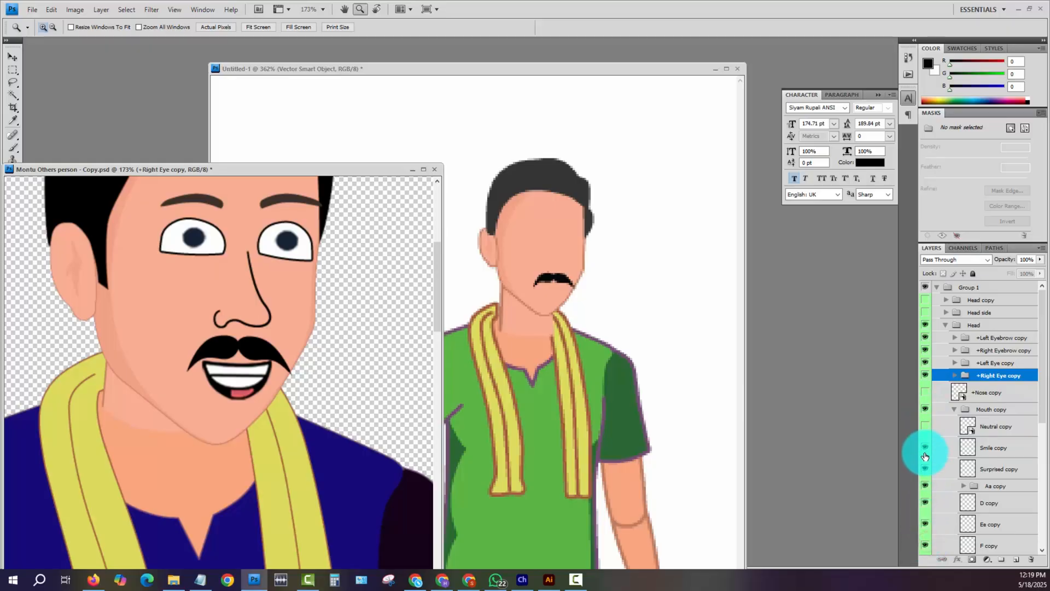
mouse_move(925, 445)
mouse_down()
mouse_move(926, 531)
mouse_move(926, 431)
mouse_up()
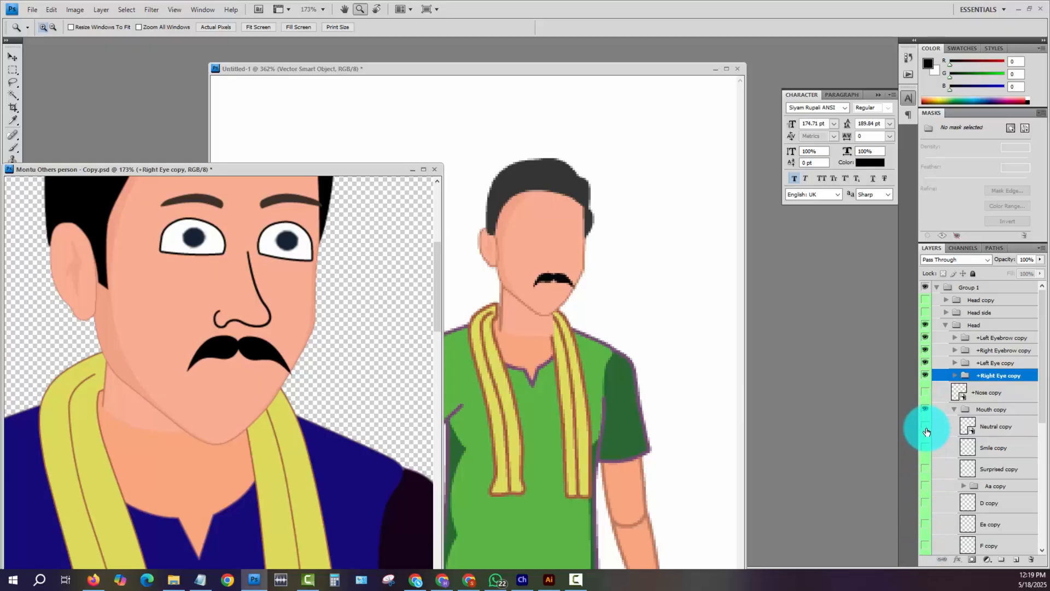
click(925, 426)
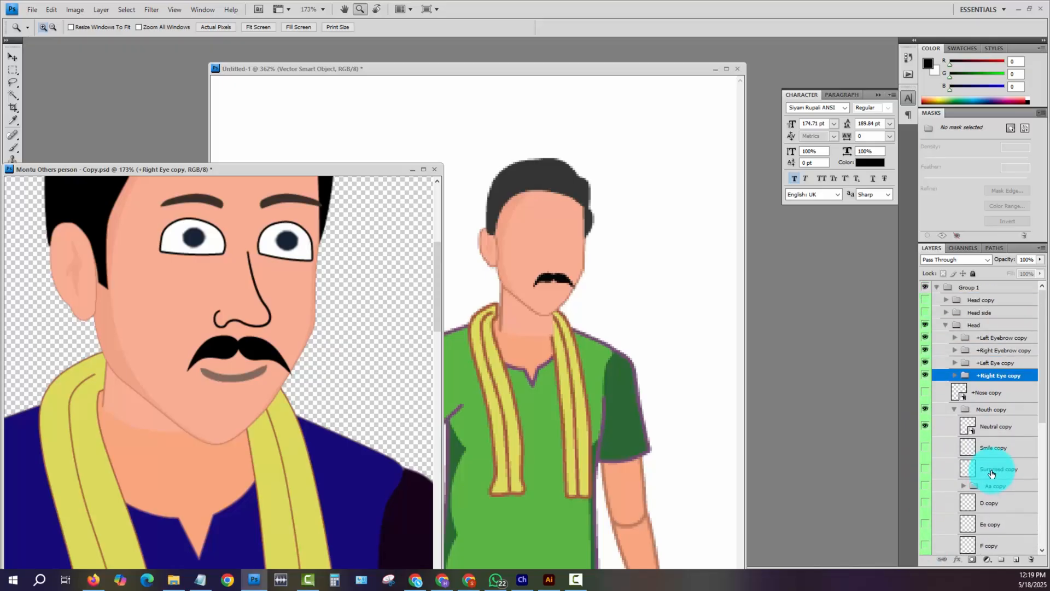
- Collapse Mouth copy and Head BG copy, then copy the eyebrow, eye, nose and mouth layers into the green-shirt man's document
click(953, 410)
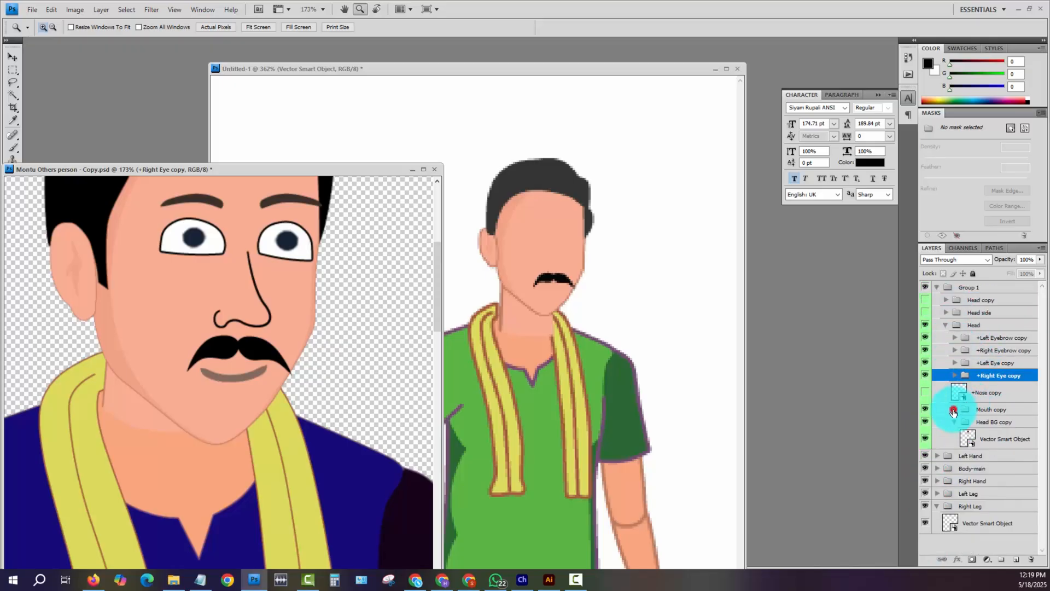
click(954, 422)
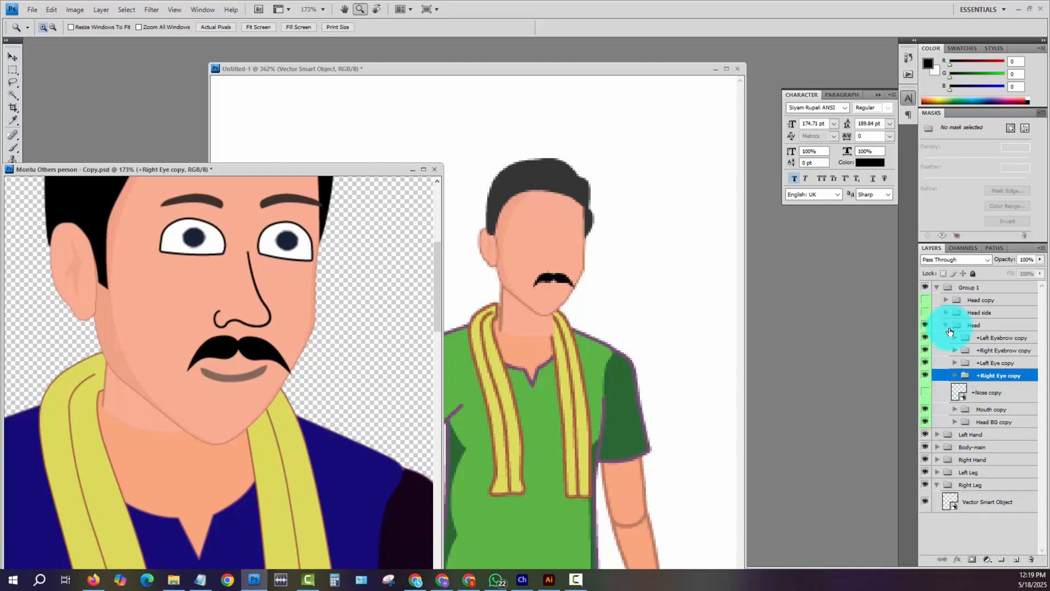
click(982, 335)
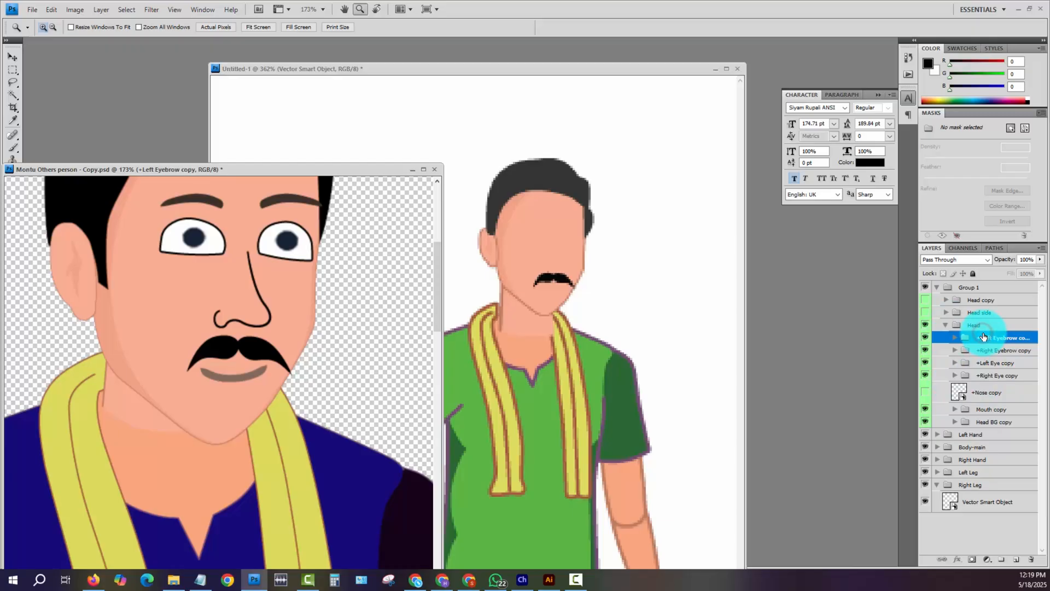
shift+click(1000, 409)
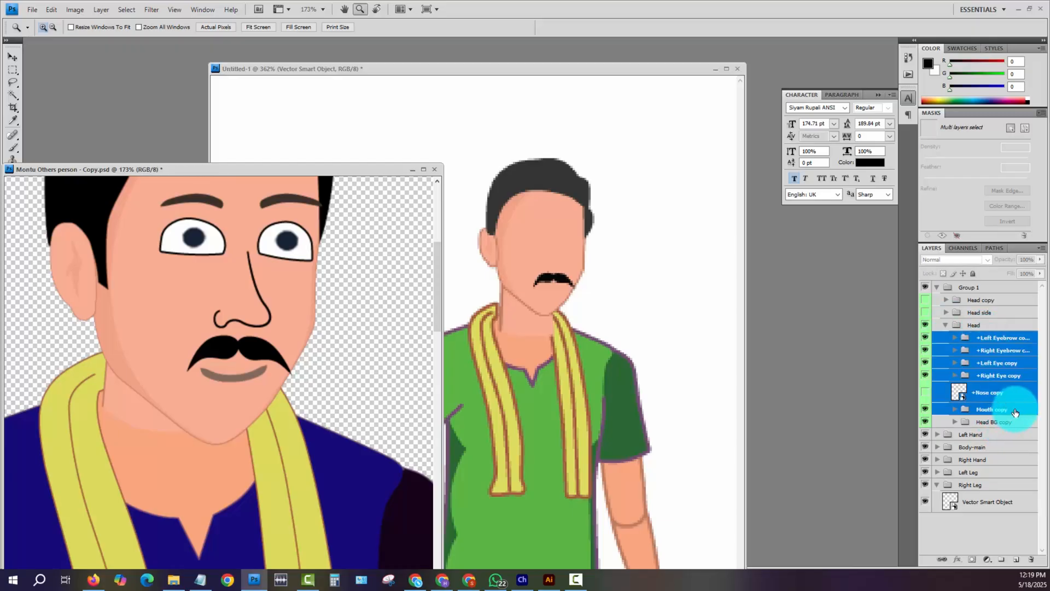
drag(1007, 403, 568, 258)
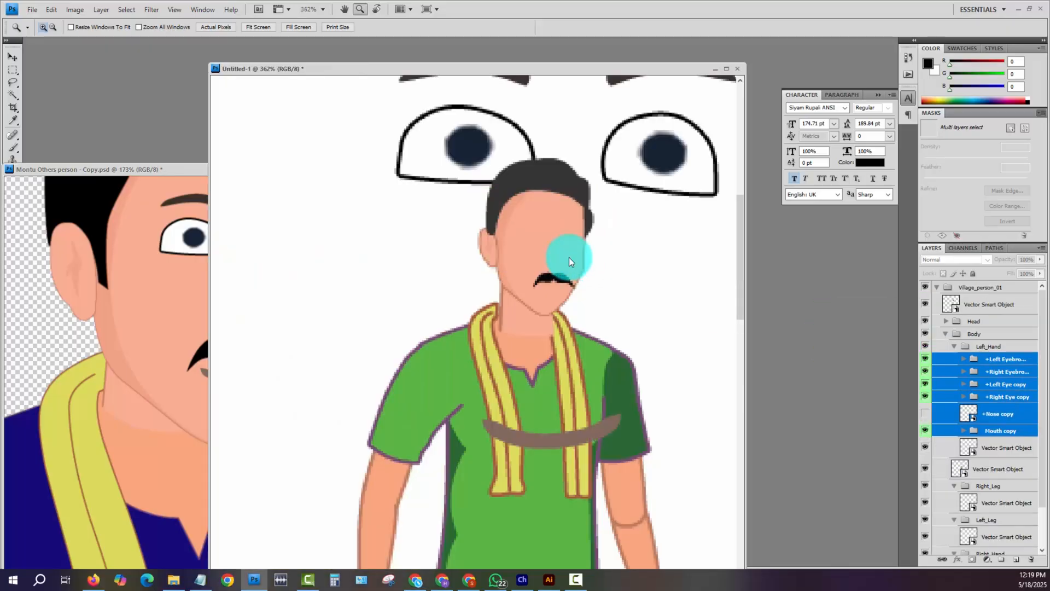
- Scale the copied face parts down proportionally to about 39%
key(ctrl+minus)
key(ctrl+minus)
key(ctrl+minus)
key(ctrl+t)
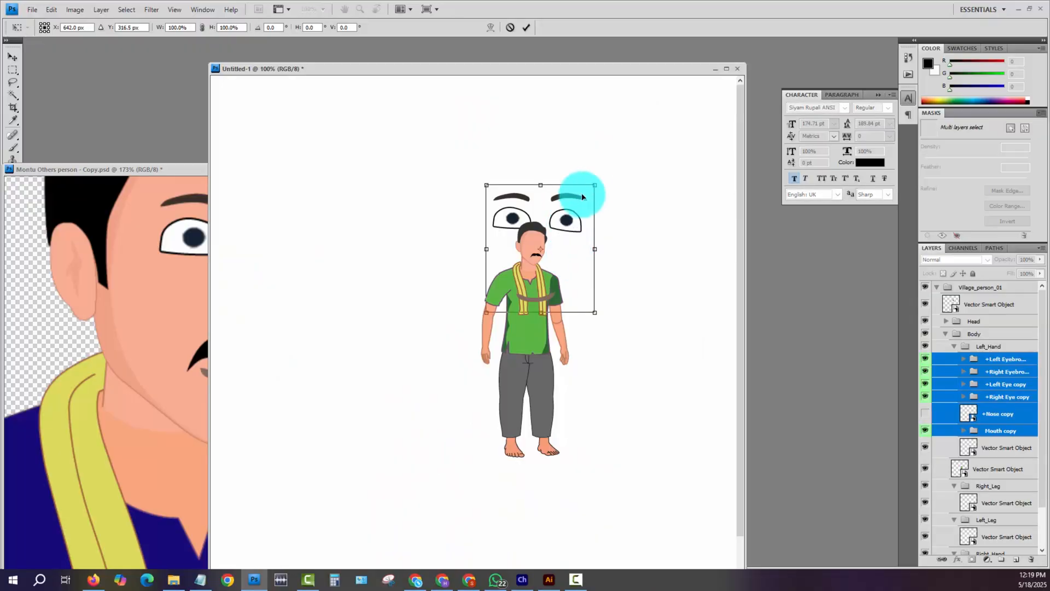
drag(594, 185, 535, 267)
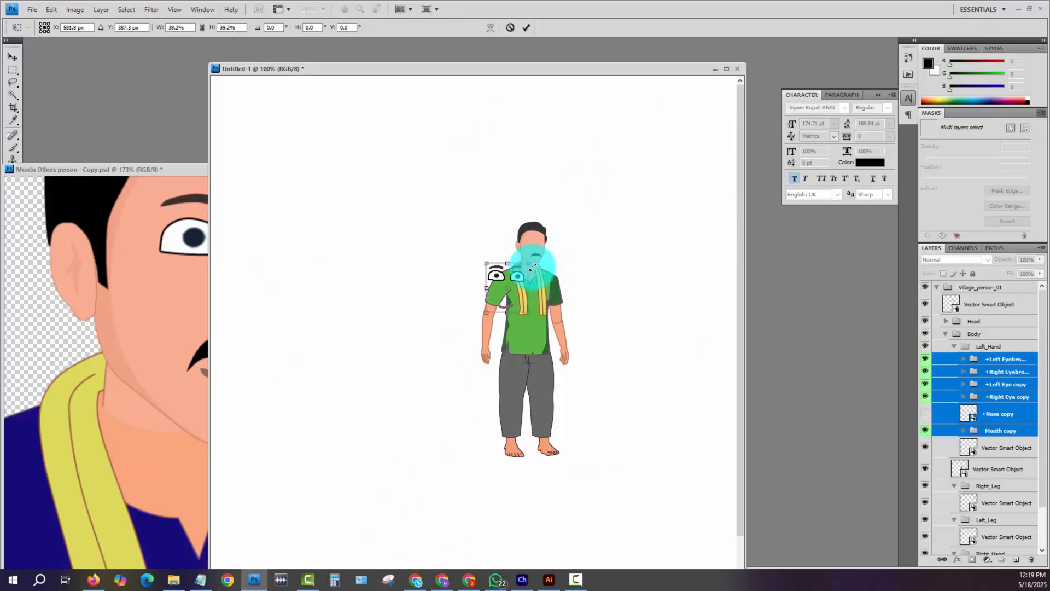
key(Return)
- Move the scaled face parts from the shirt up to the green-shirt man's head
key(z)
drag(462, 192, 638, 406)
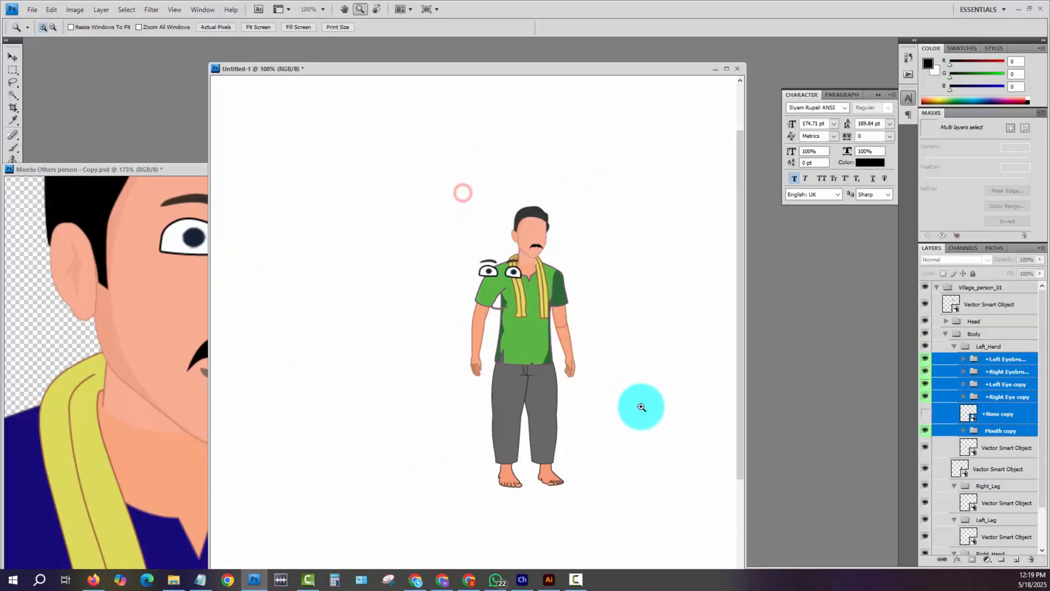
key(v)
drag(404, 292, 481, 198)
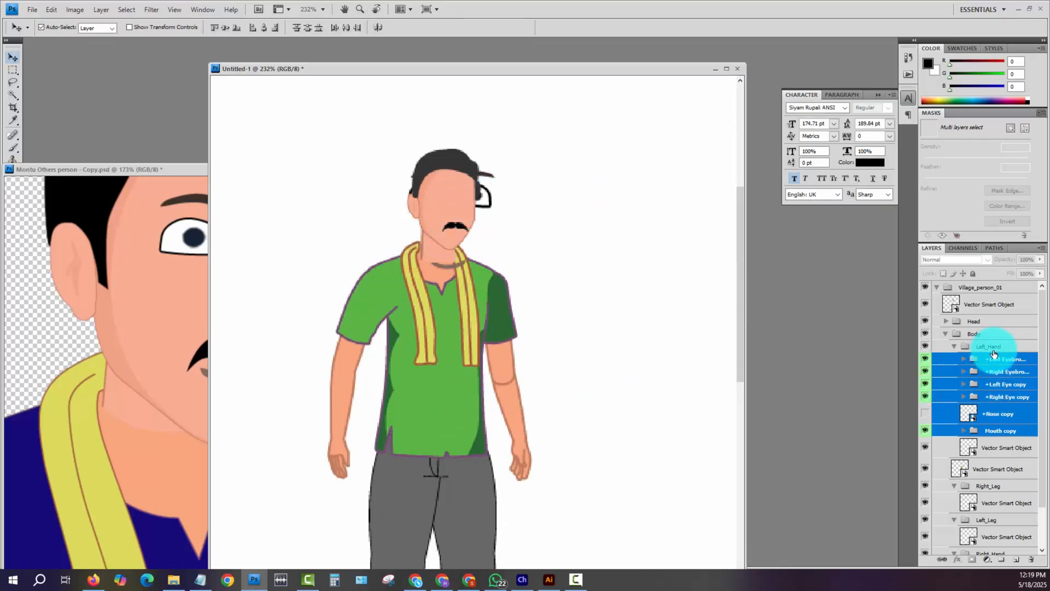
- Move the face-part layers into the Head group and place the head Smart Object beneath Mouth copy in that group
drag(995, 356, 976, 321)
click(944, 321)
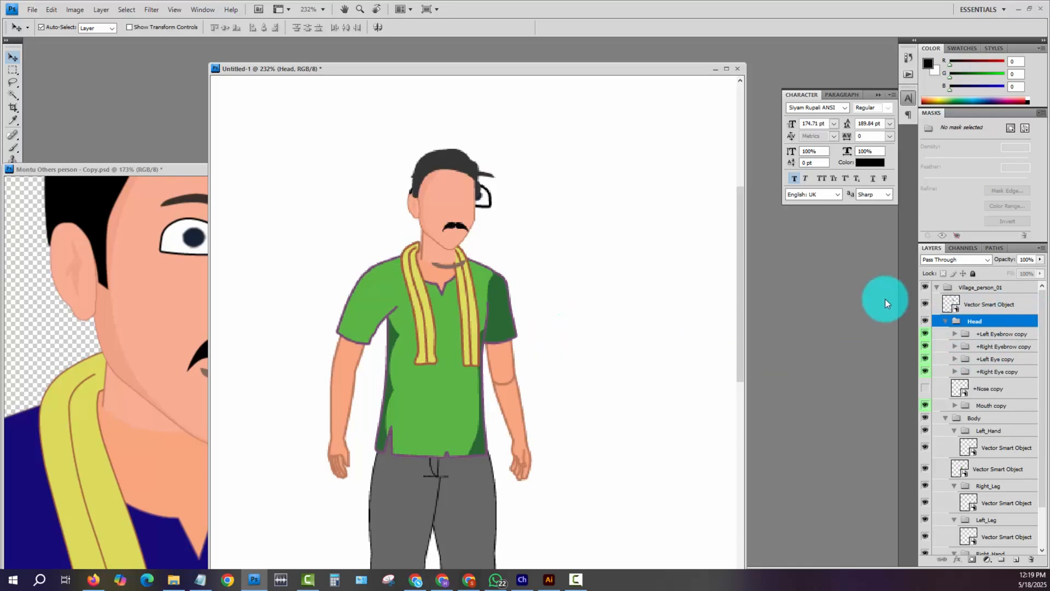
click(925, 304)
click(924, 303)
drag(984, 305, 993, 403)
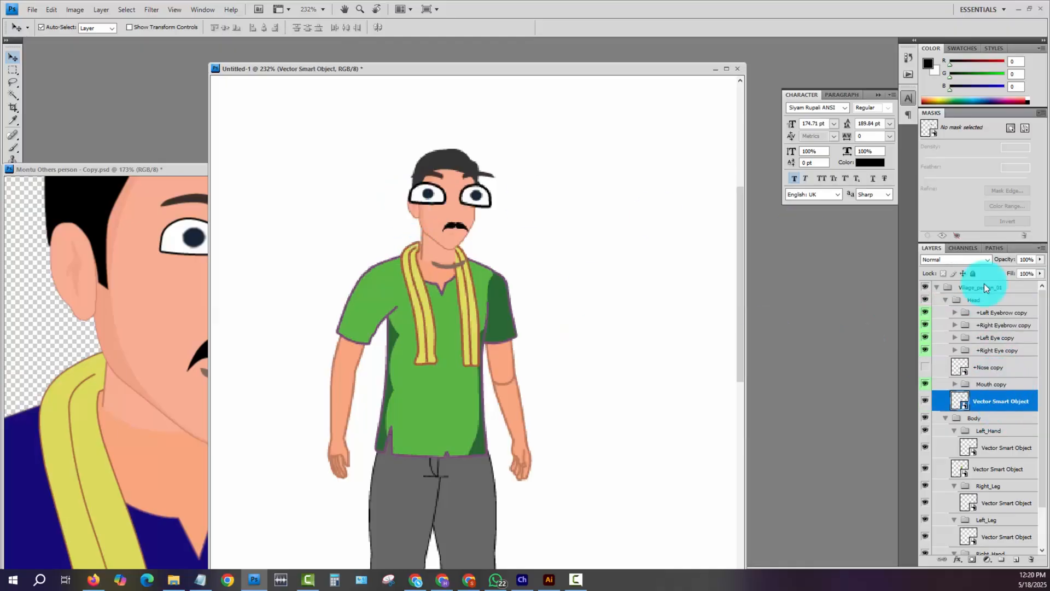
- Scale all the eyebrow, eye, nose and mouth layers together to about 55% and position them on the face
click(988, 385)
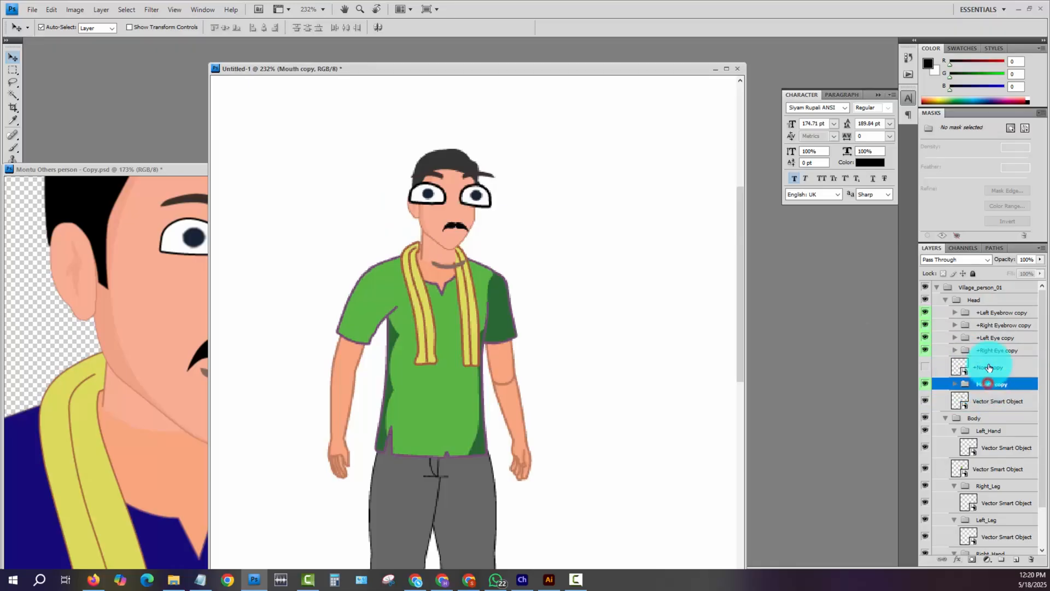
shift+click(984, 316)
key(ctrl+t)
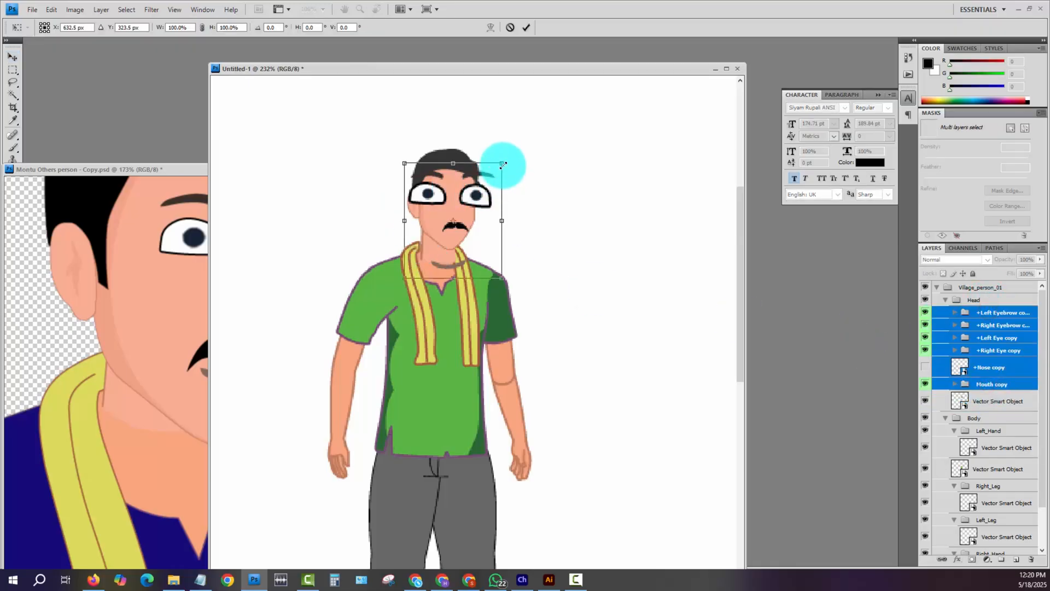
drag(500, 164, 472, 204)
drag(481, 250, 482, 242)
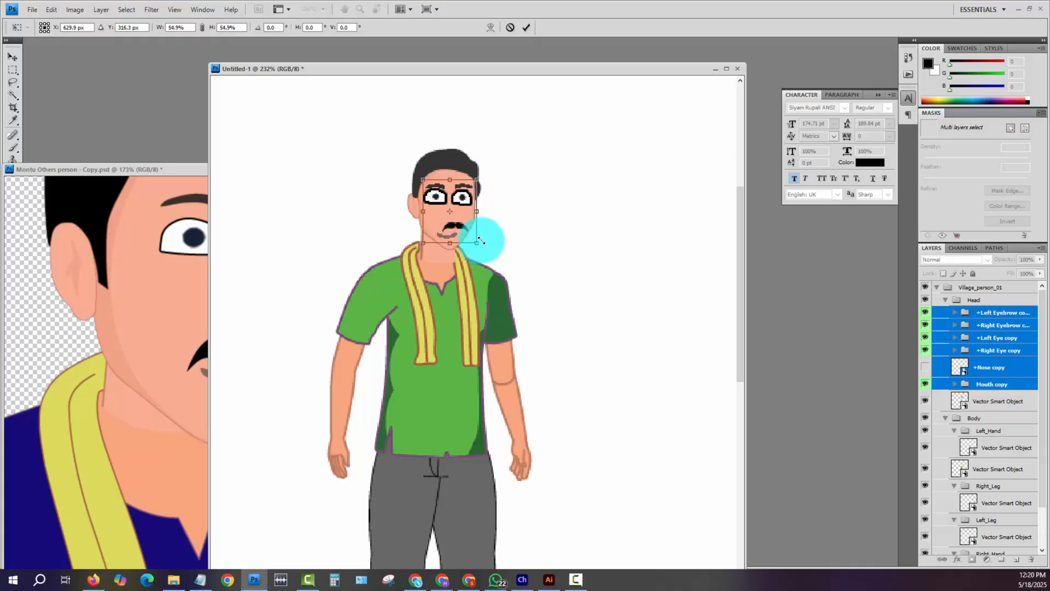
drag(460, 200, 464, 198)
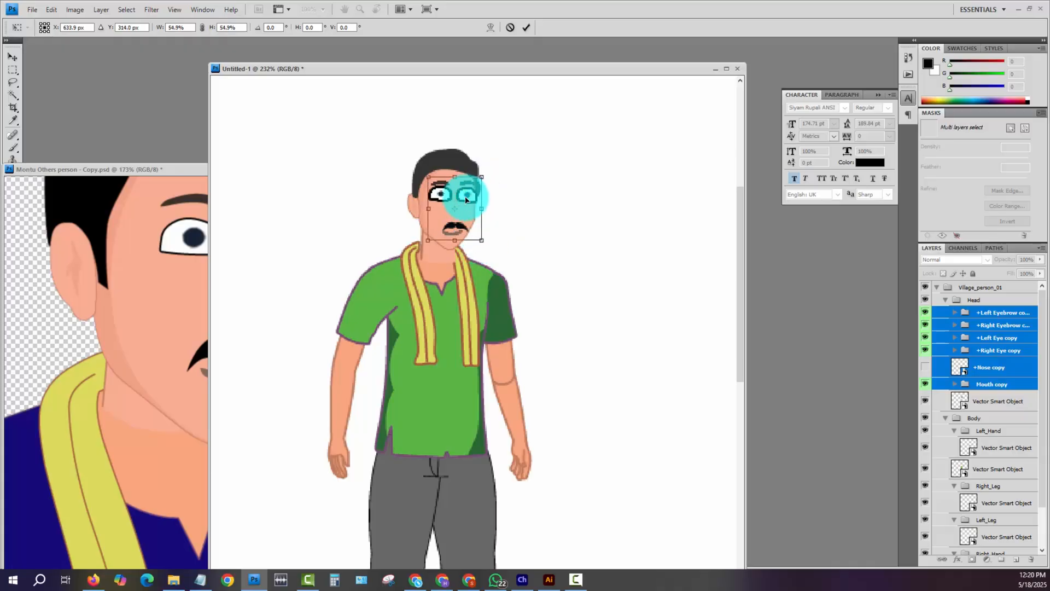
key(Return)
- Scale the selected face parts down again to about 90% so the eyes fit within the face outline
key(ctrl+plus)
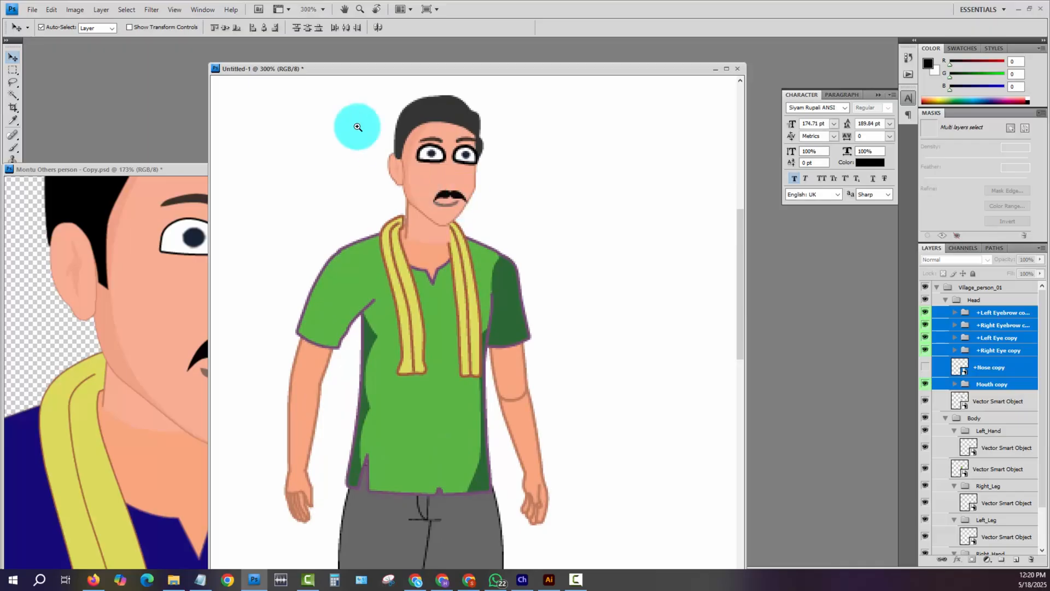
drag(347, 110, 554, 284)
drag(502, 255, 573, 327)
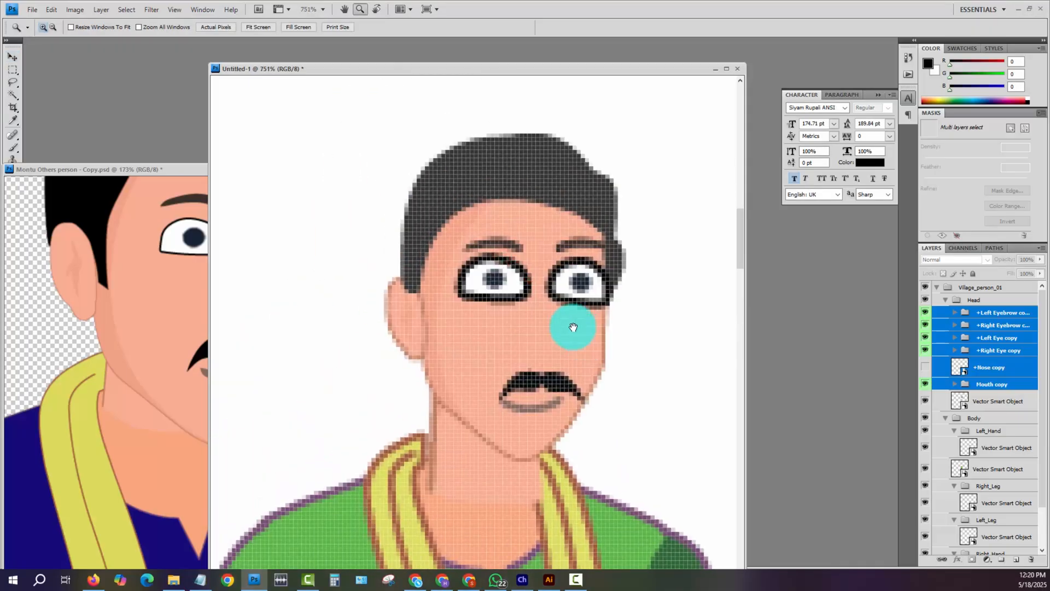
key(ctrl+t)
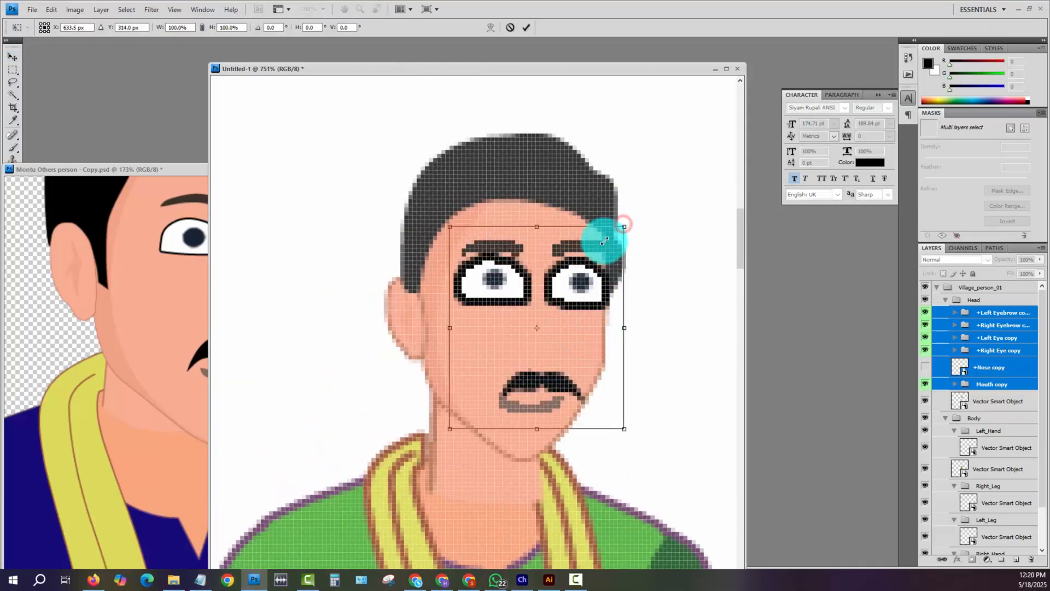
drag(624, 226, 605, 241)
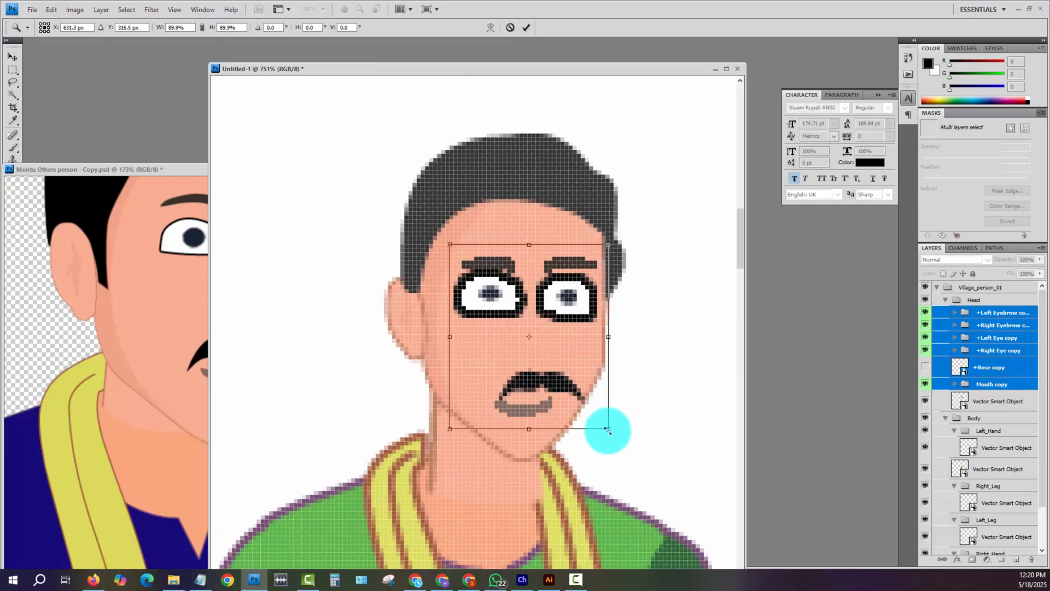
key(Return)
- Move the Mouth copy group slightly to the right on the face so the lips sit centred beneath the mustache
drag(545, 382, 534, 383)
key(ctrl+z)
click(531, 411)
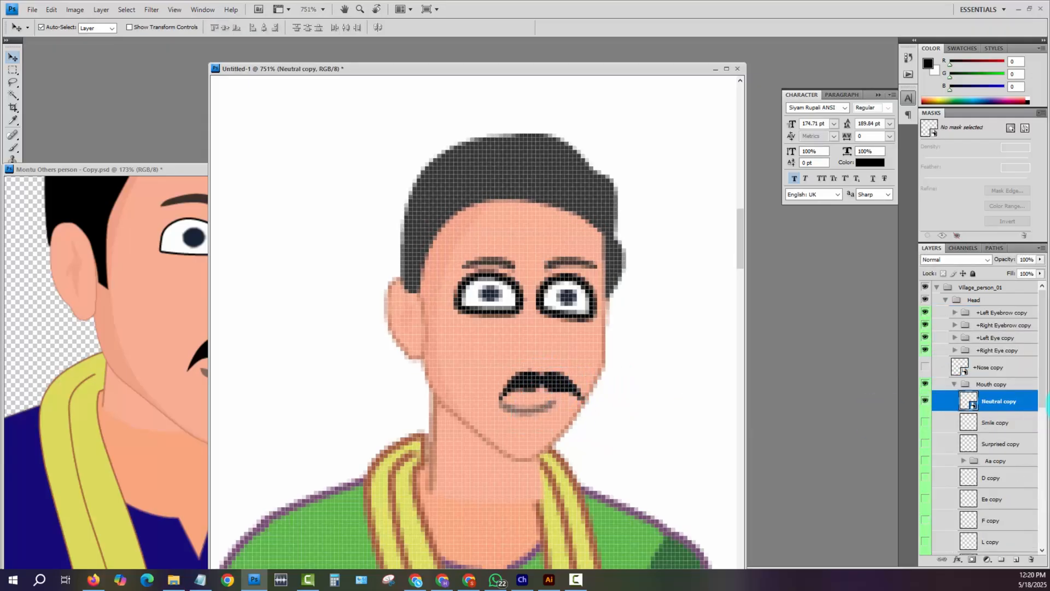
click(993, 384)
key(ctrl+t)
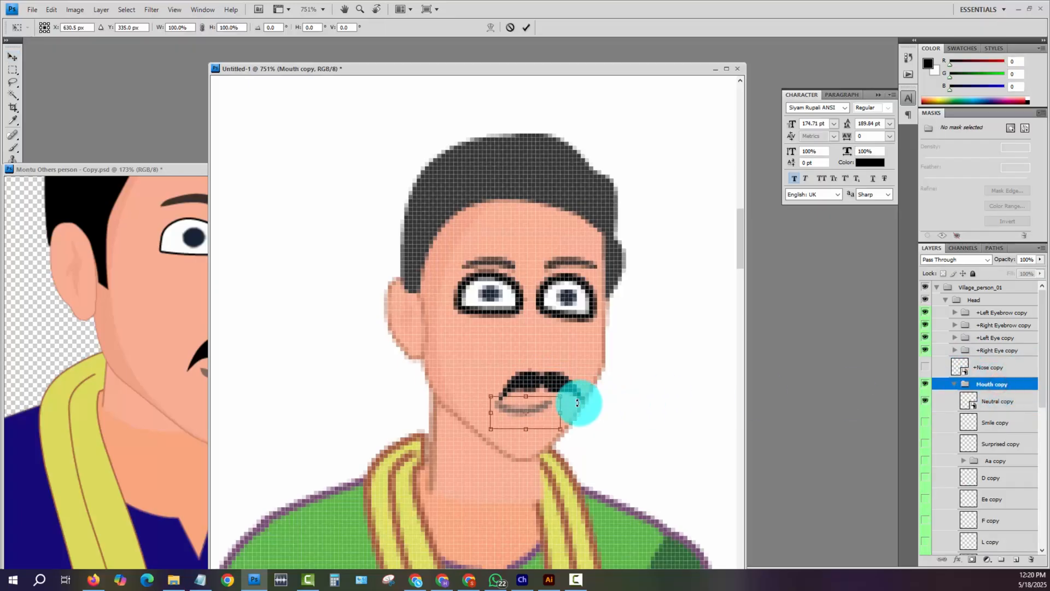
drag(524, 413, 539, 414)
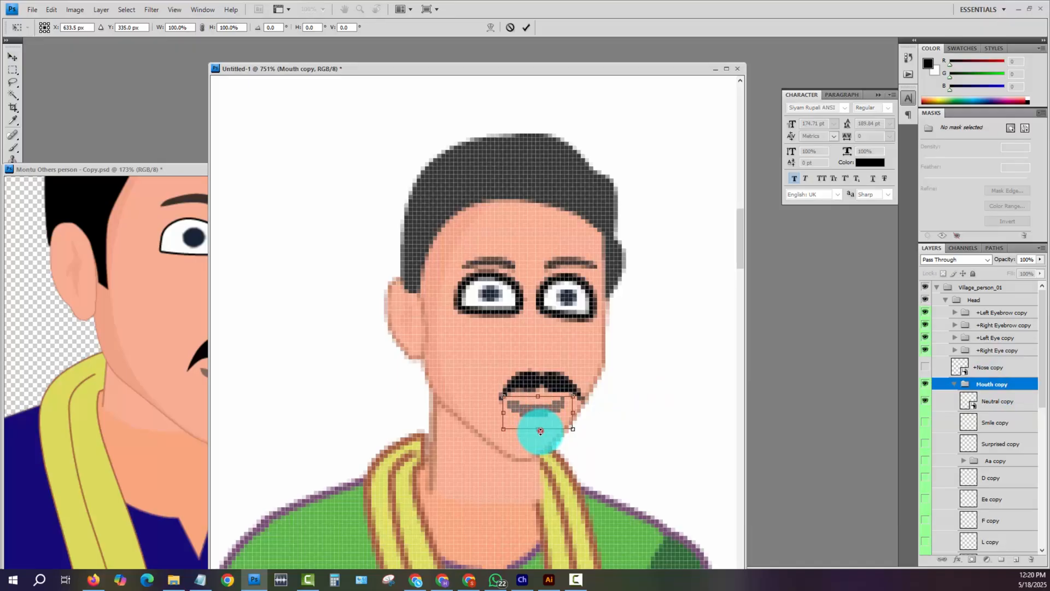
key(Return)
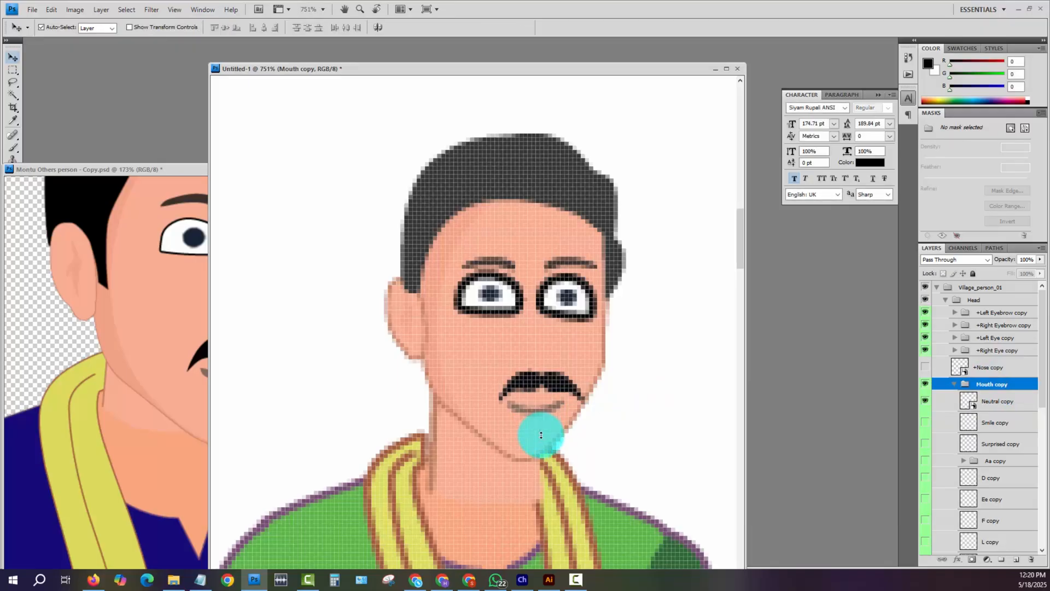
key(Up)
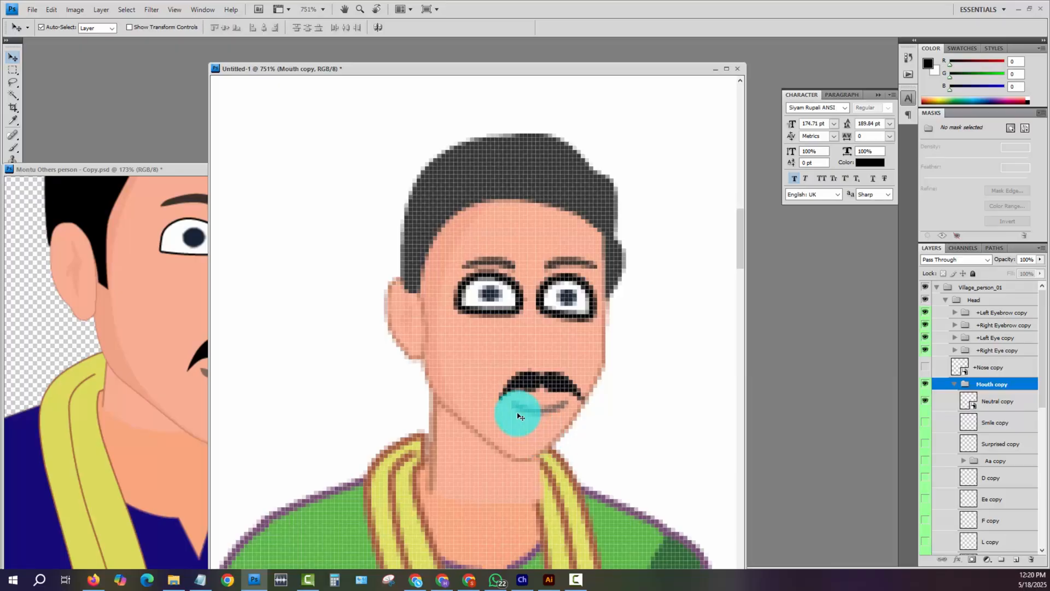
- Show the +Nose copy layer, scale the nose to about 11% and rotate it to about -4.2° just above the mustache
click(924, 367)
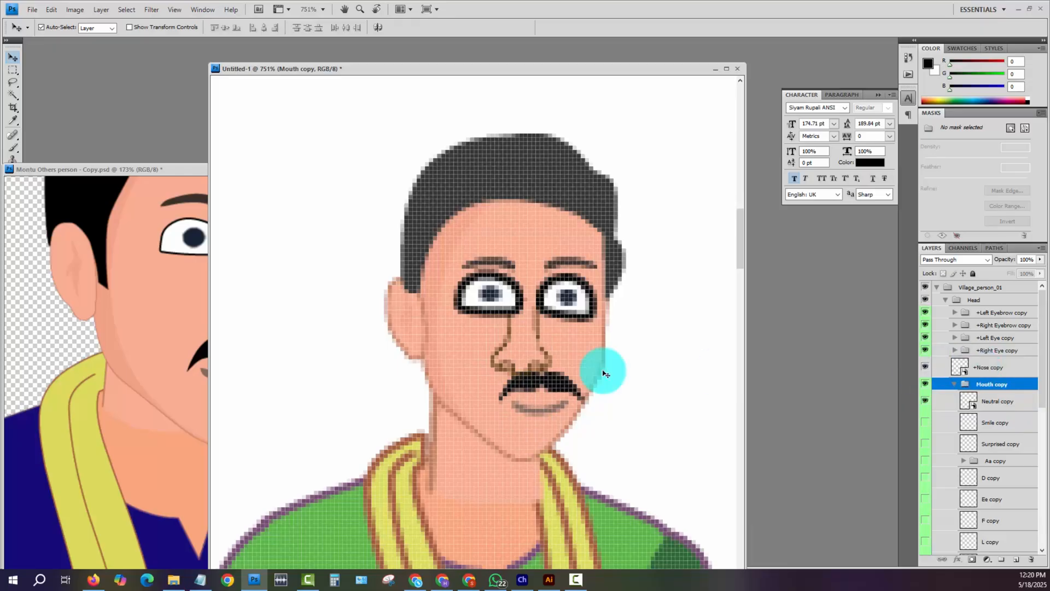
key(ctrl+t)
key(Return)
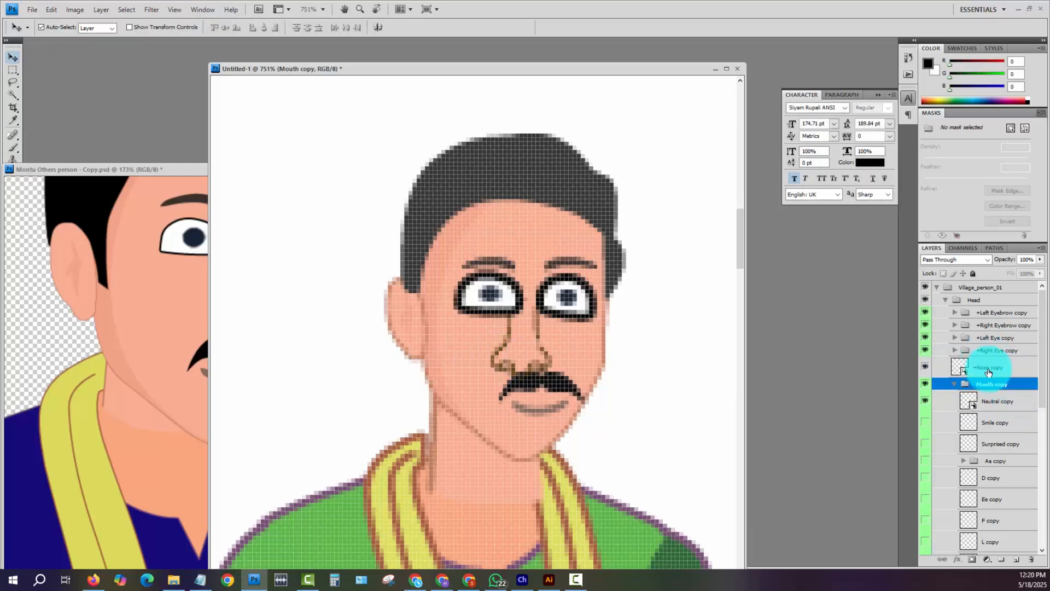
click(990, 366)
key(ctrl+t)
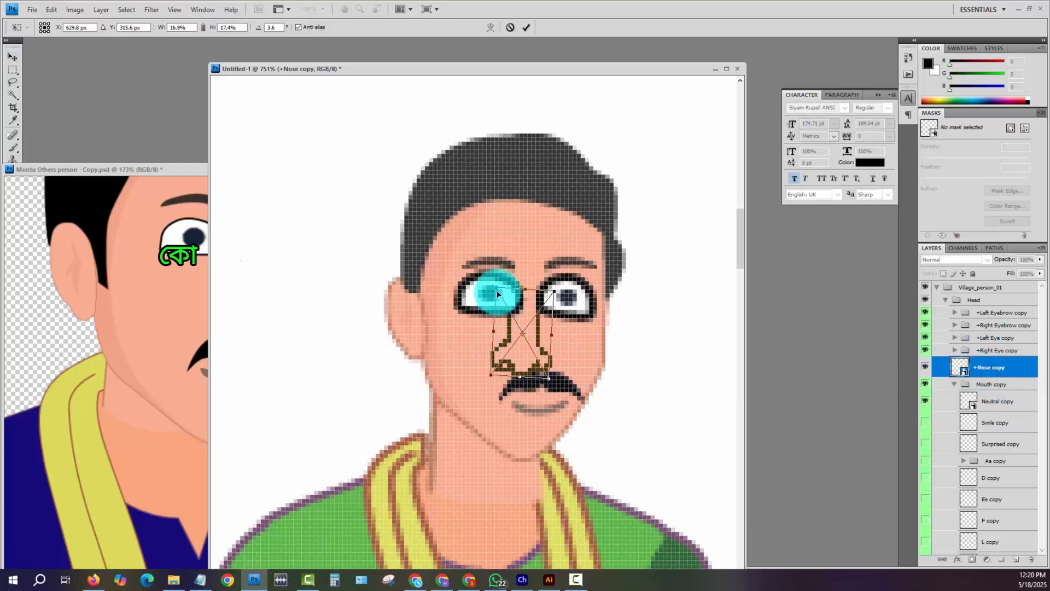
drag(494, 287, 509, 310)
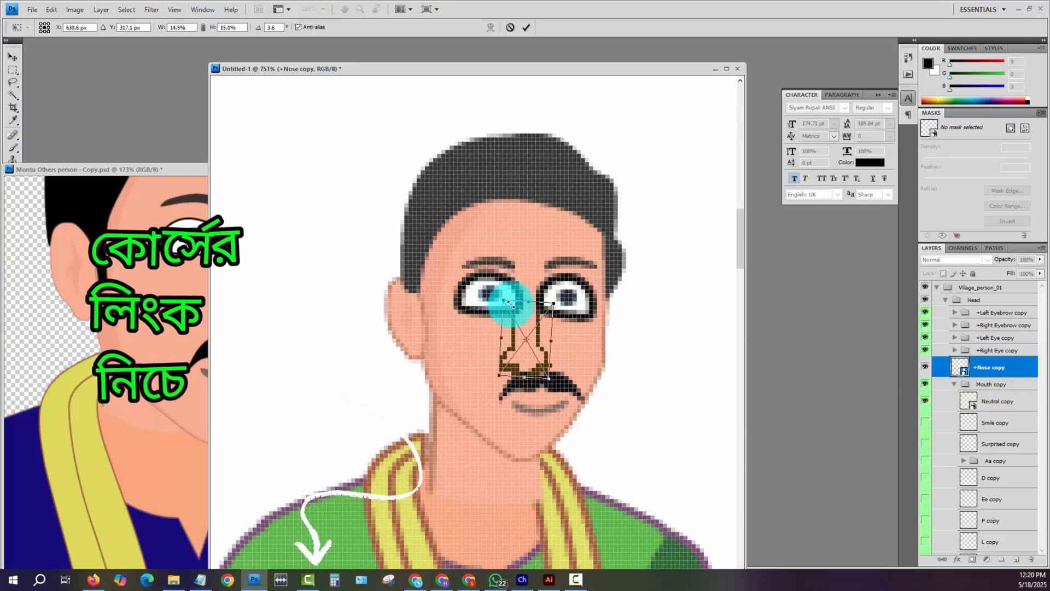
drag(548, 380, 540, 356)
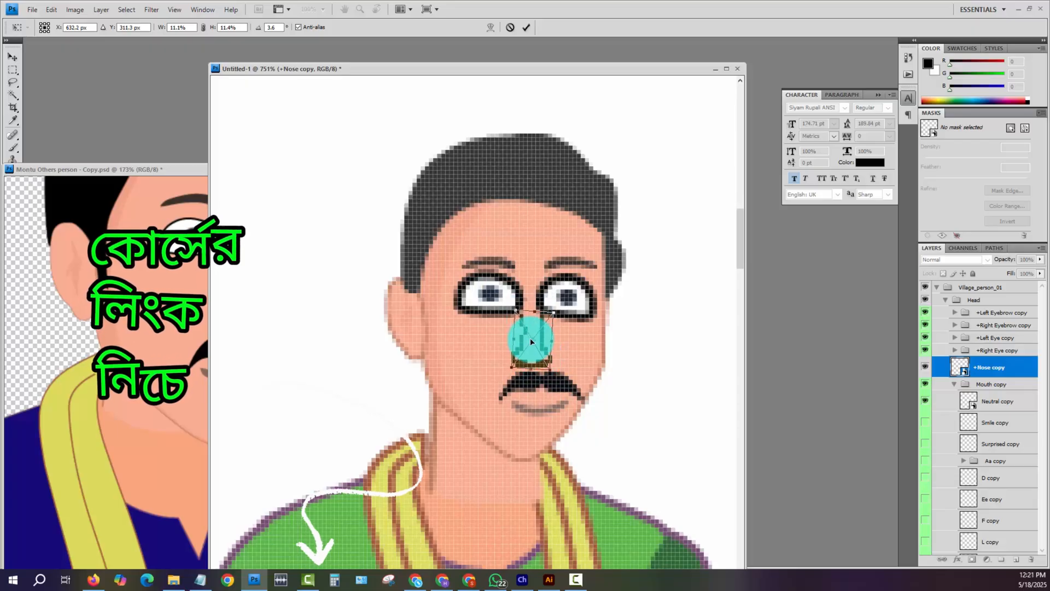
drag(530, 337, 536, 340)
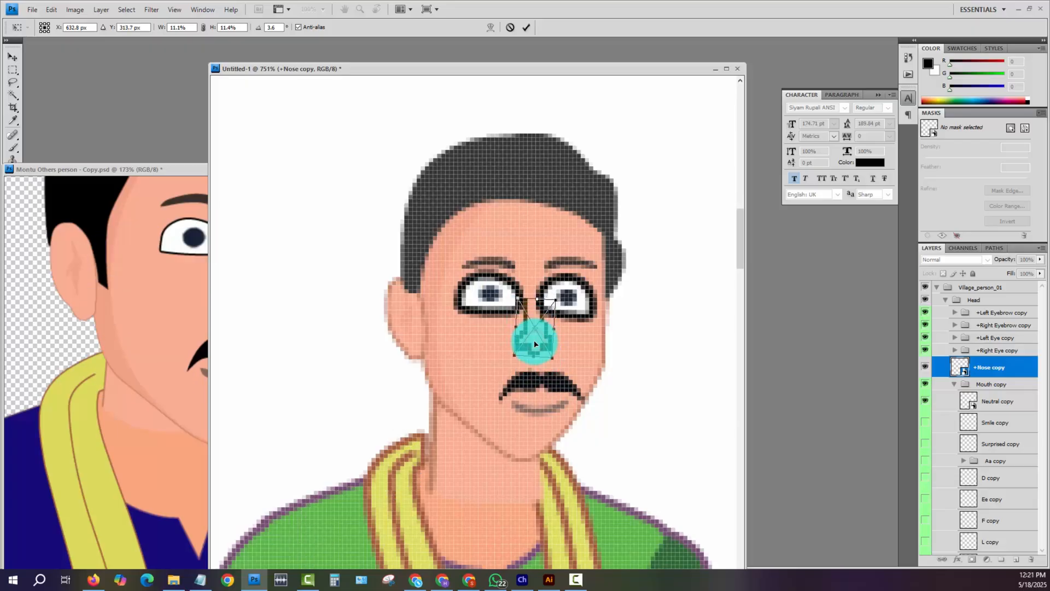
drag(566, 395, 573, 393)
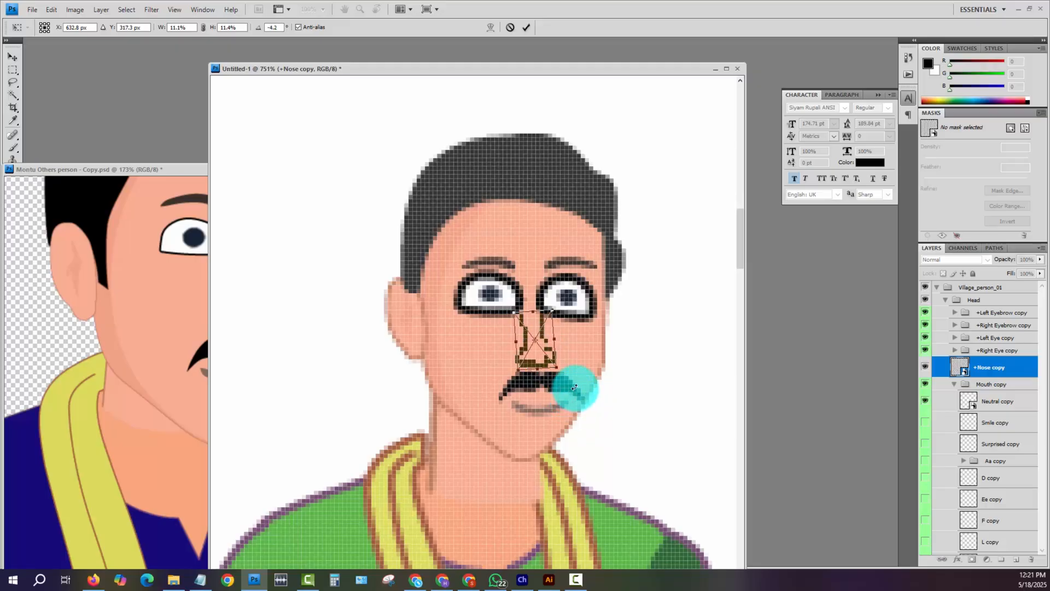
key(Return)
- Check the face proportions on the whole figure and preview the hidden mouth shapes on the face
key(ctrl+minus)
key(ctrl+minus)
key(ctrl+minus)
key(ctrl+minus)
key(ctrl+minus)
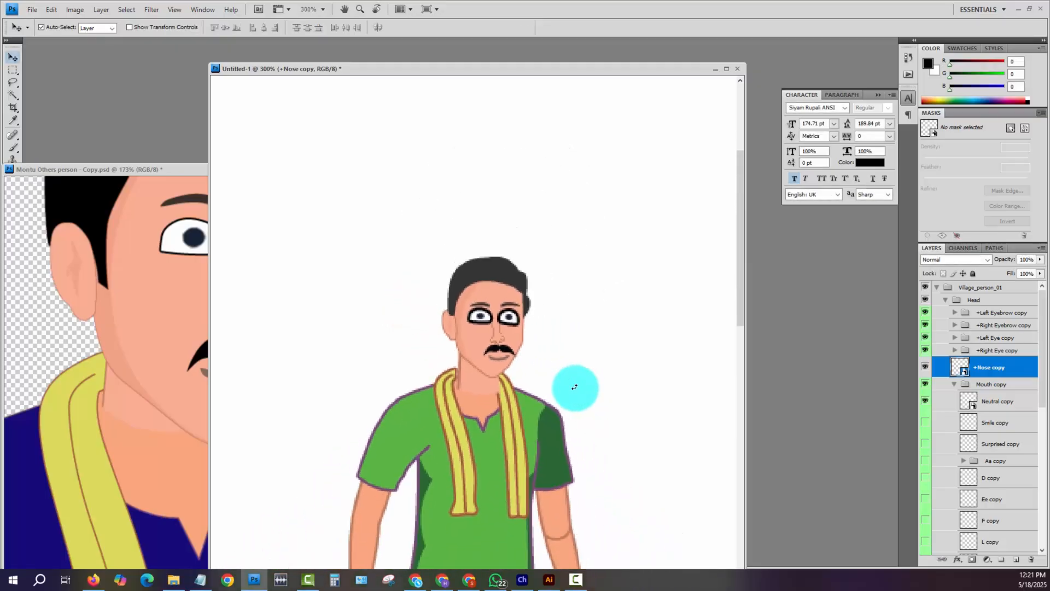
key(ctrl+minus)
key(ctrl+minus)
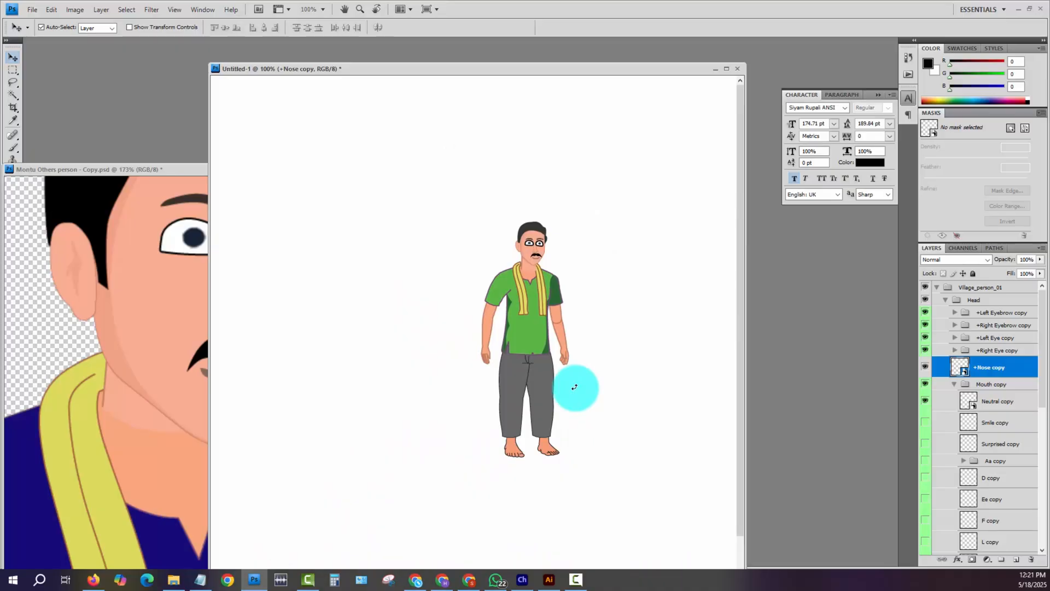
click(990, 302)
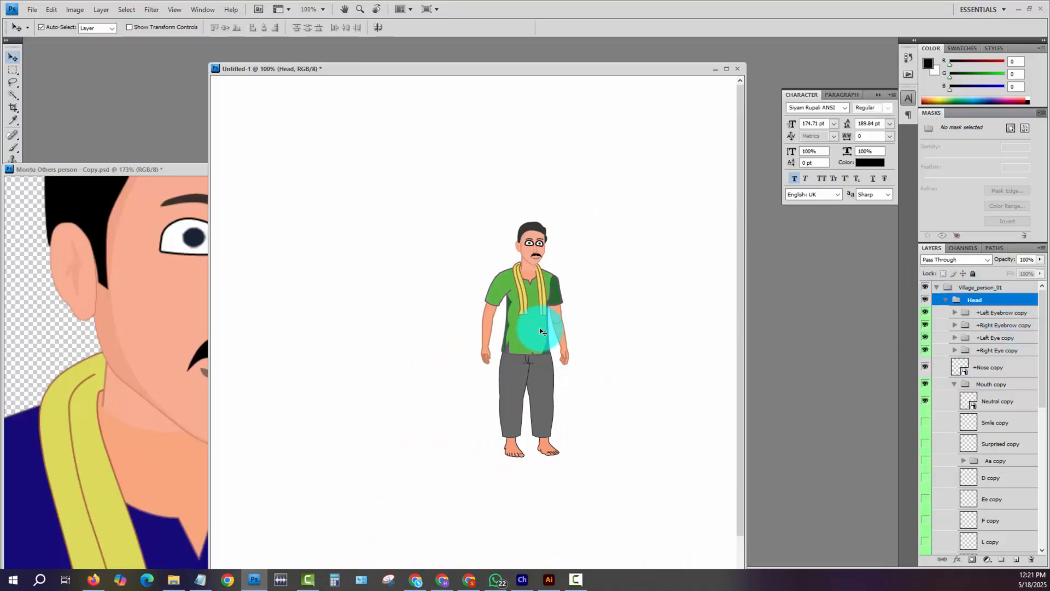
key(z)
drag(500, 218, 596, 316)
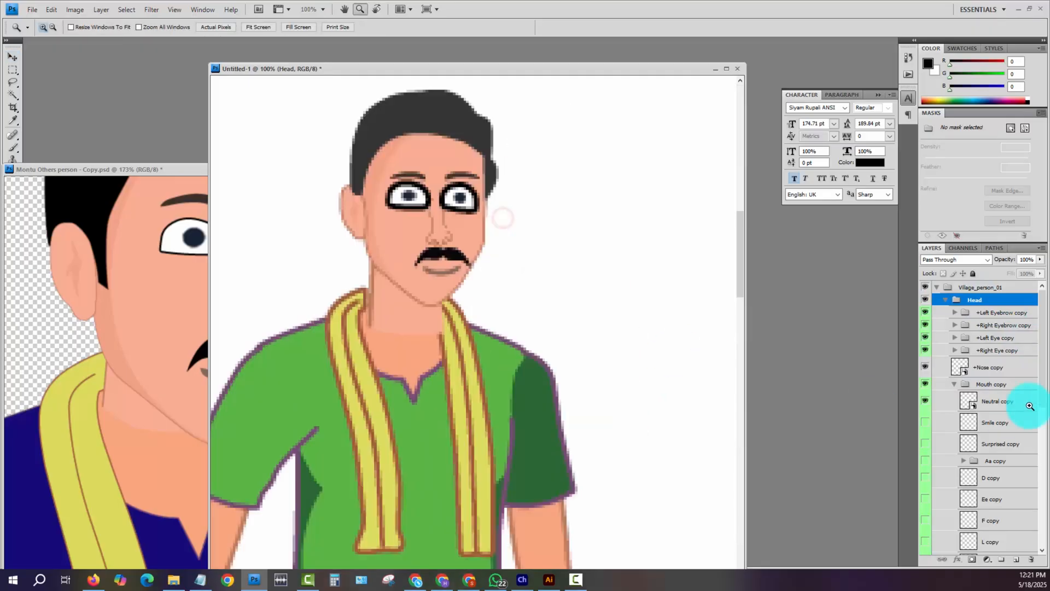
mouse_move(928, 429)
mouse_down()
mouse_move(932, 523)
mouse_move(925, 417)
mouse_up()
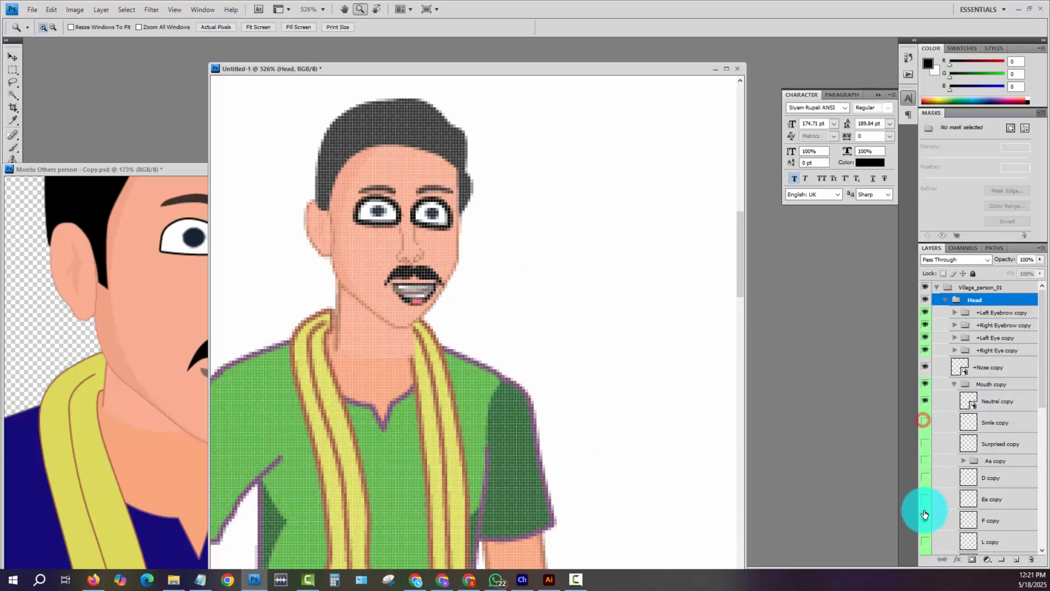
click(924, 528)
- Bring the source puppet document forward, put it away and return to the Untitled-1 character document
key(ctrl+1)
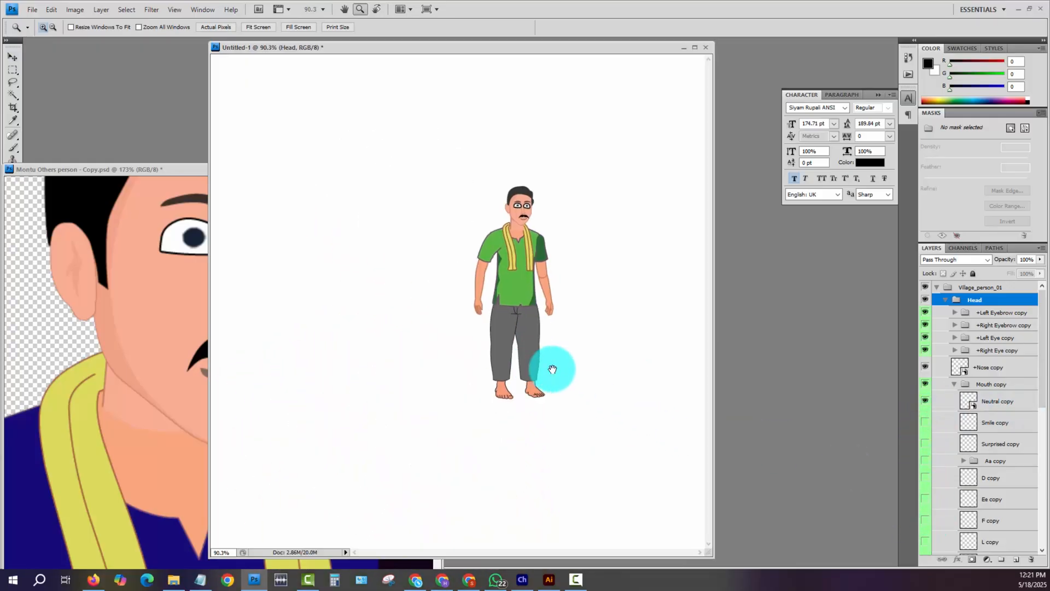
key(ctrl+minus)
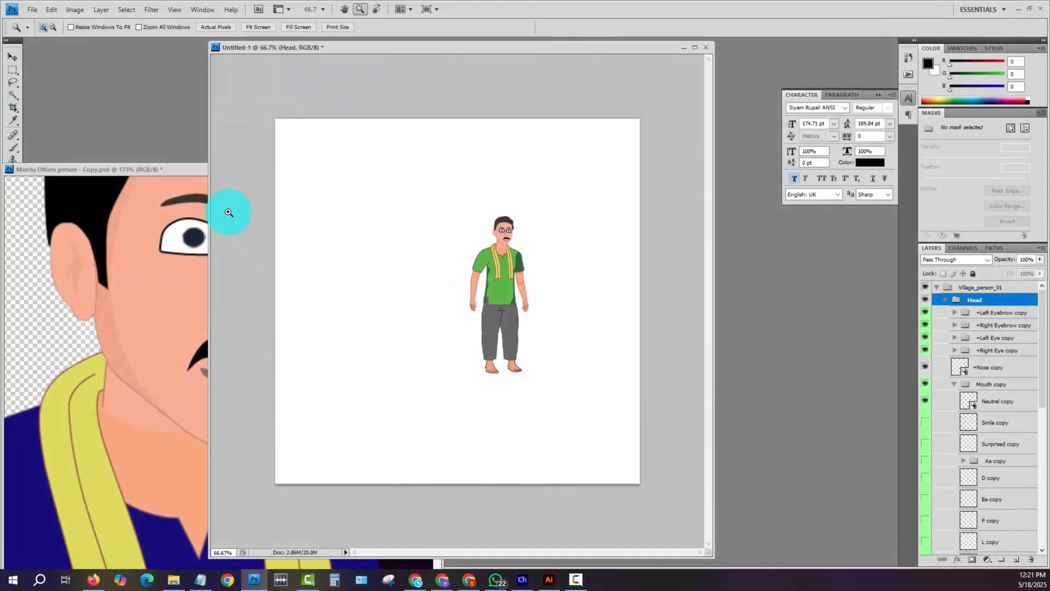
click(159, 232)
drag(149, 167, 356, 153)
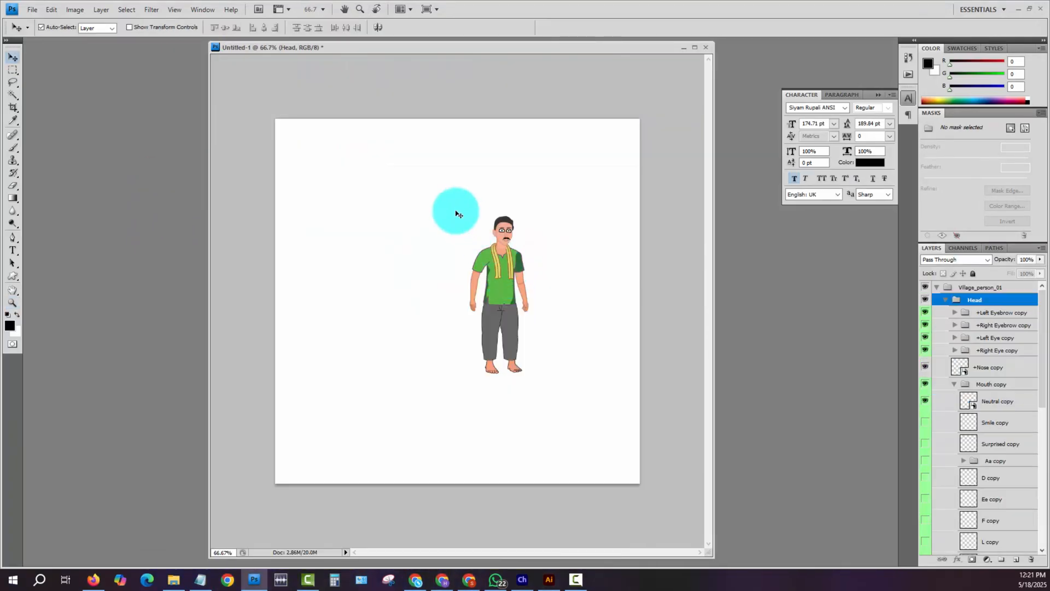
drag(428, 200, 553, 410)
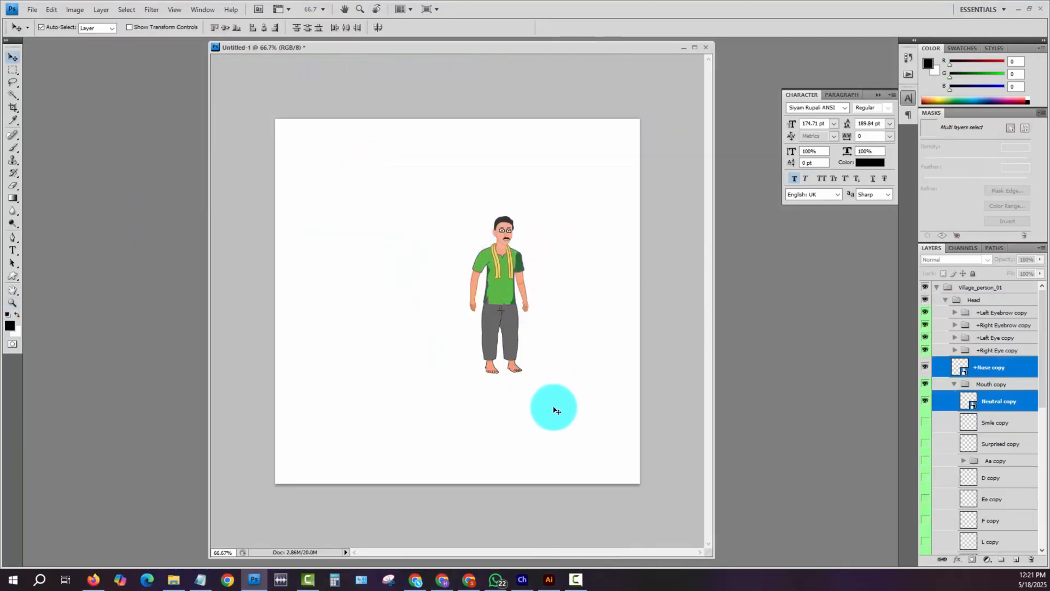
- Collapse the Village_person_01 group, move it up and left, and enlarge it proportionally to about 80% of the canvas height
click(937, 289)
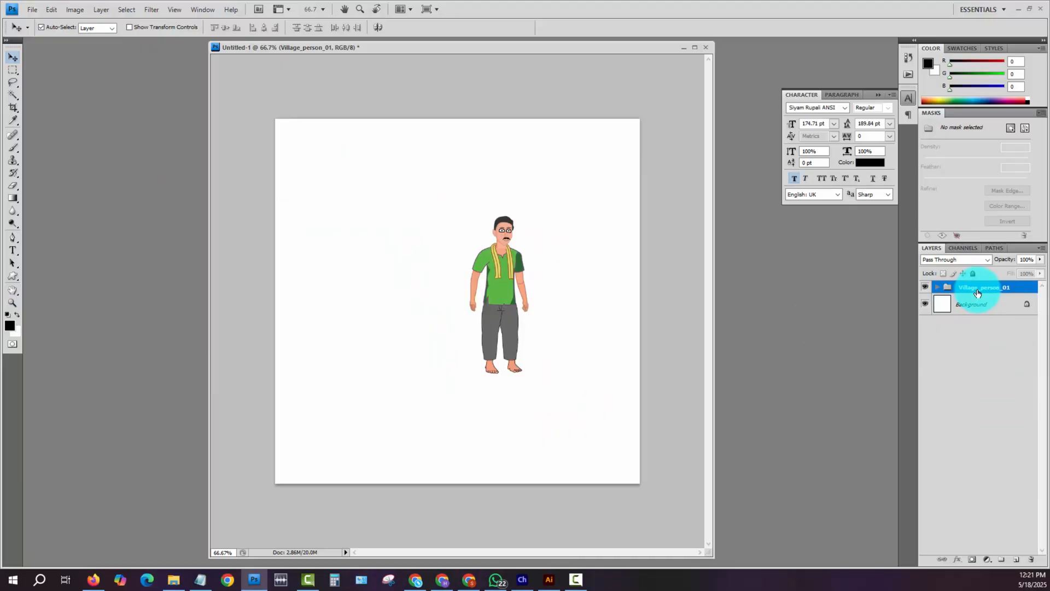
key(ctrl+t)
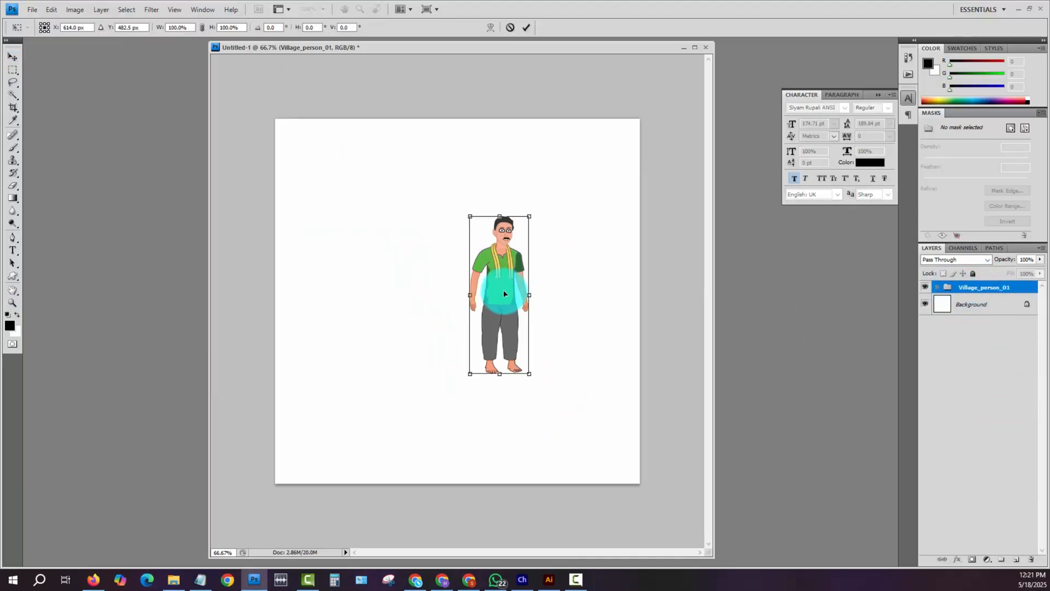
drag(503, 294, 395, 255)
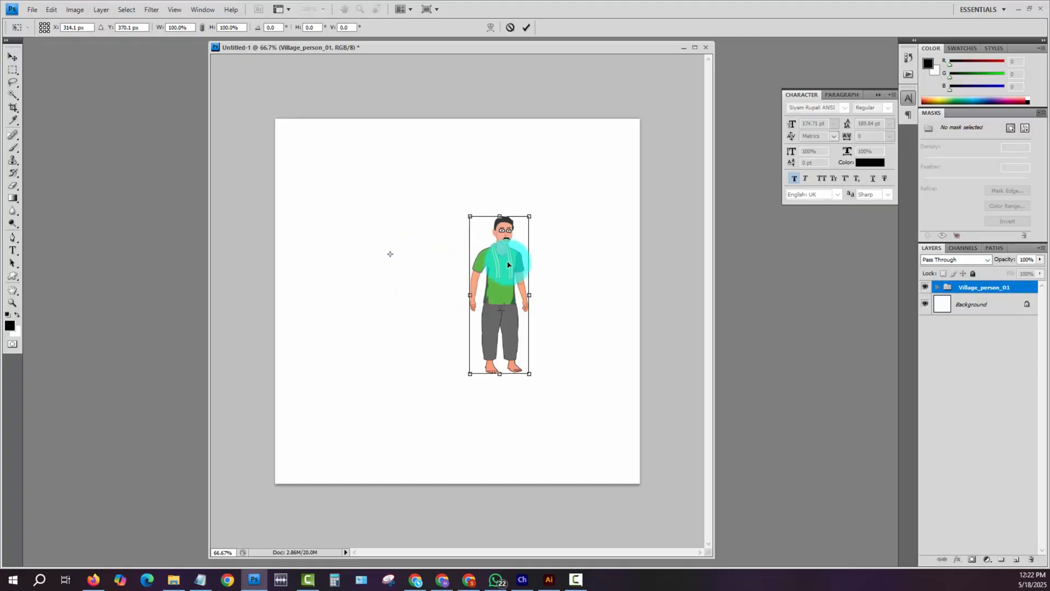
drag(515, 269, 424, 241)
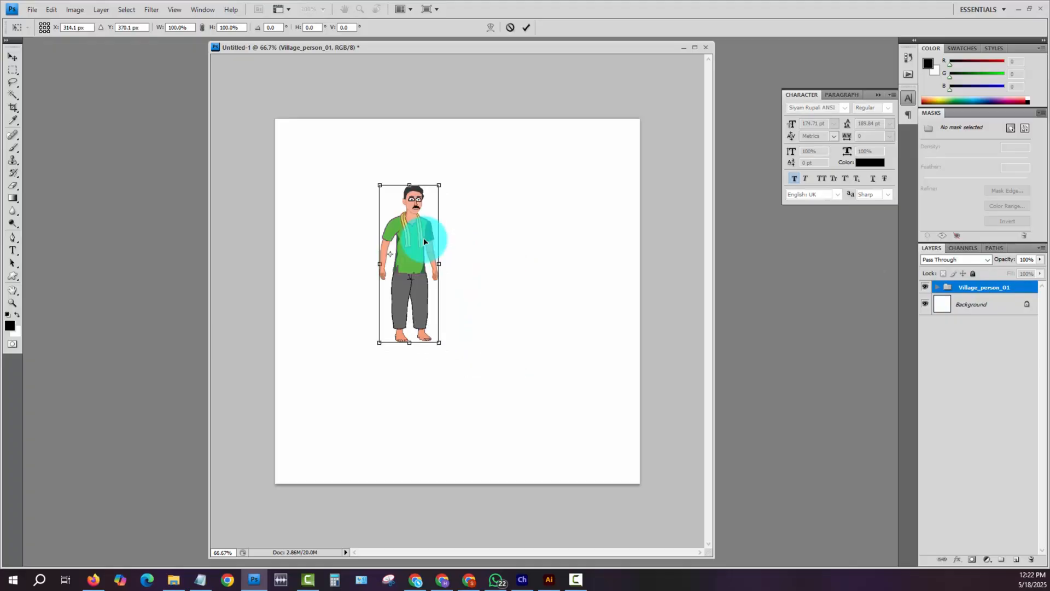
drag(438, 342, 572, 441)
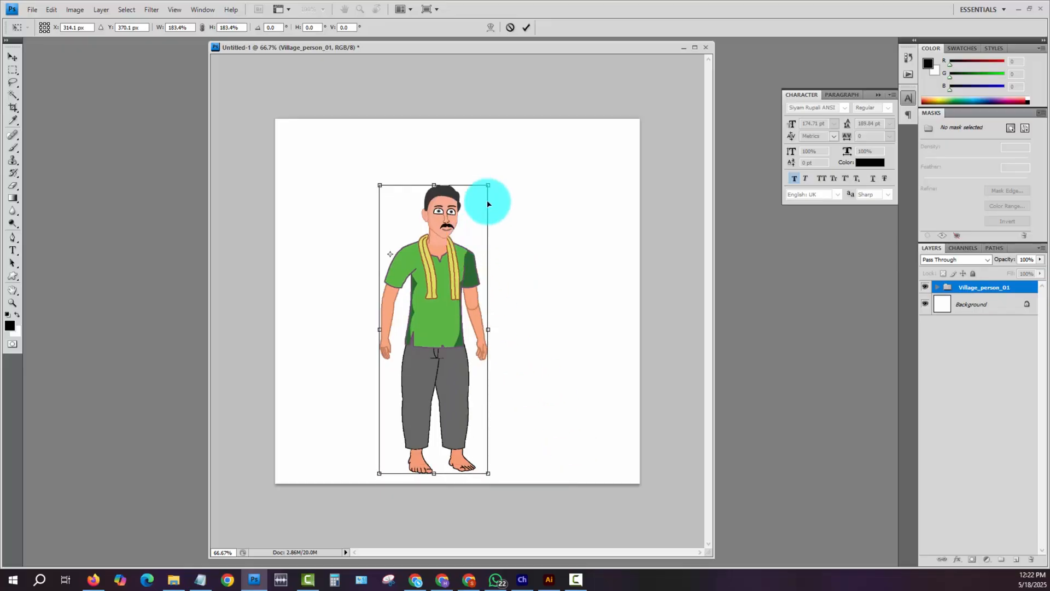
drag(485, 183, 504, 171)
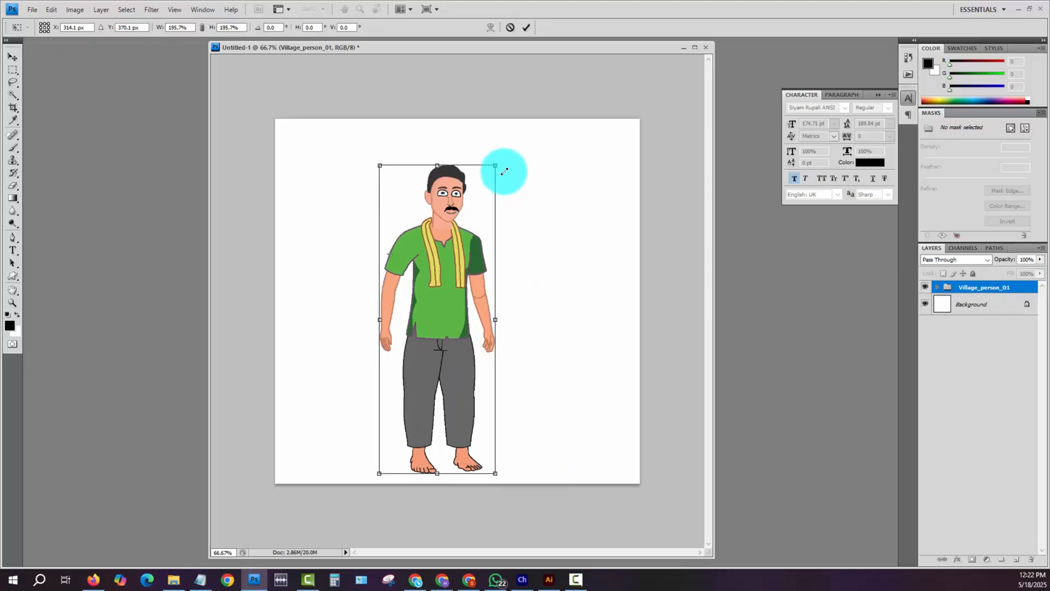
drag(493, 472, 488, 458)
key(Return)
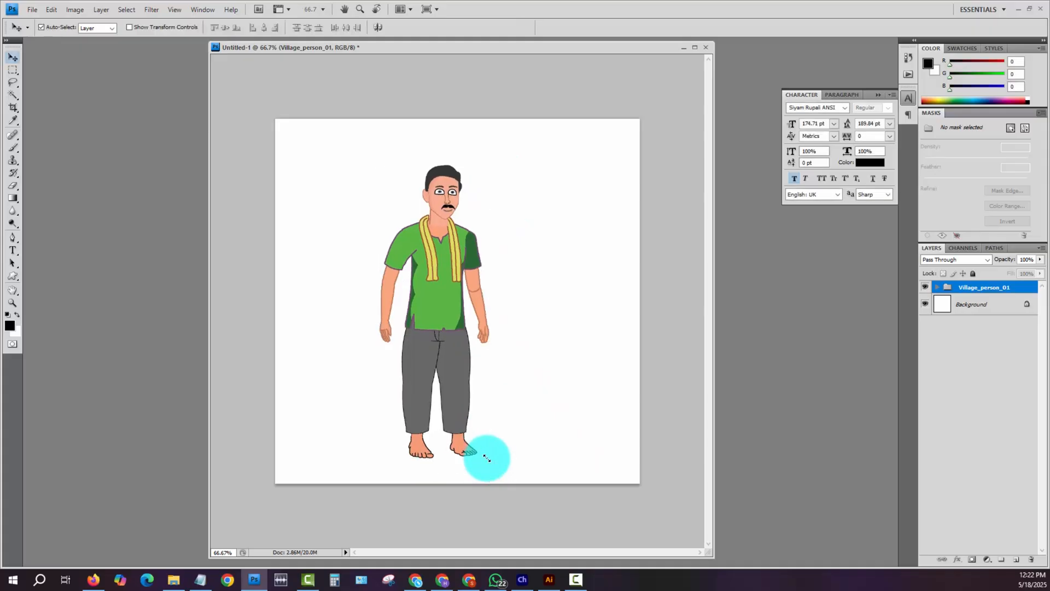
- Nudge the enlarged character right to the horizontal centre of the canvas and deselect its group
key(shift+Right)
key(shift+Right)
key(shift+Right)
key(shift+Right)
key(shift+Right)
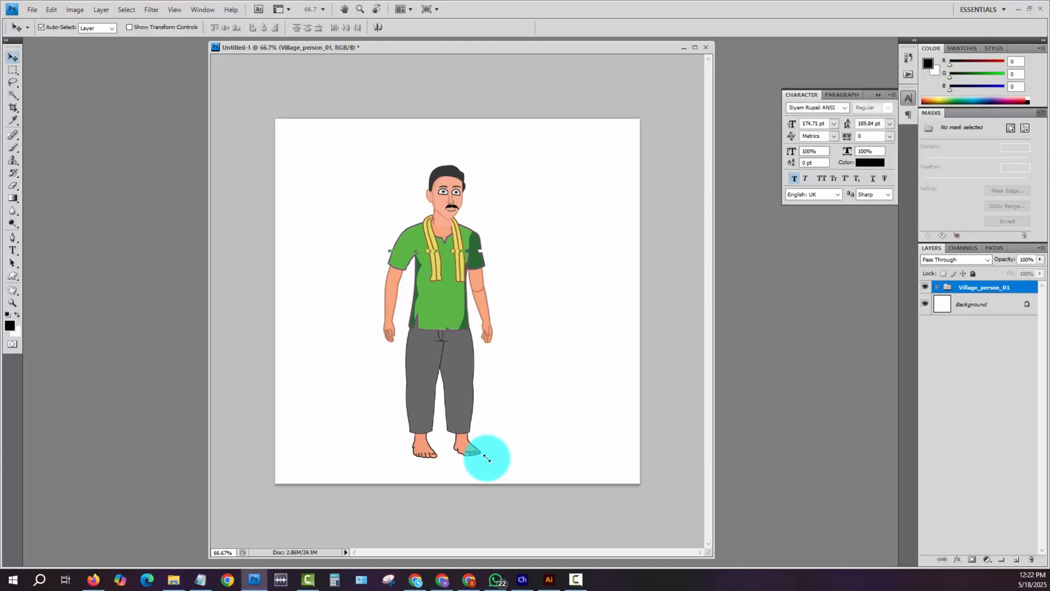
key(shift+Right)
key(shift+Right)
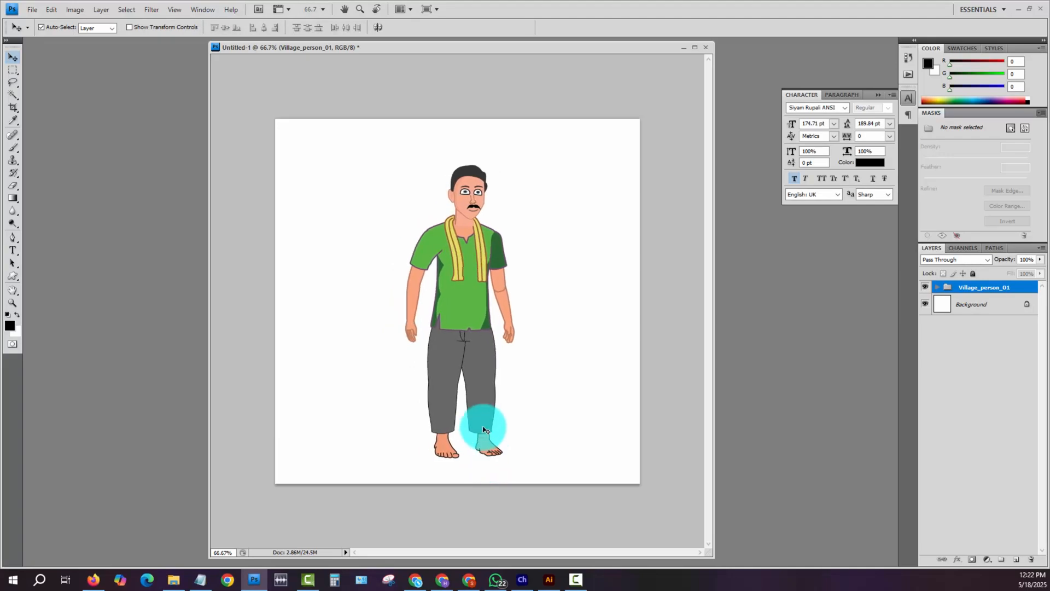
click(546, 387)
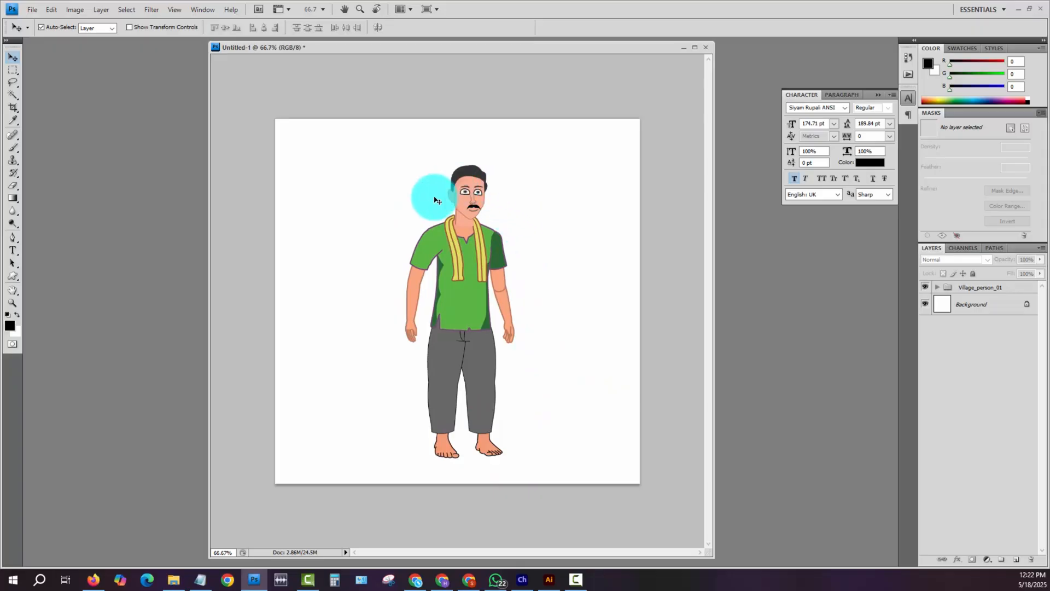
- Open the head's Vector Smart Object for editing in Illustrator and zoom in towards the head artwork
key(z)
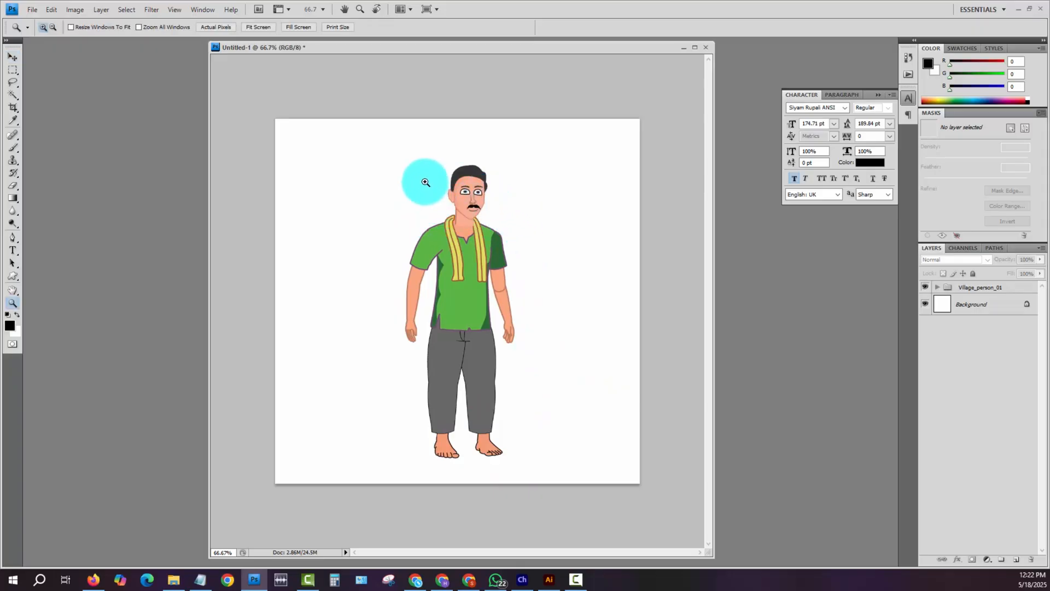
drag(403, 154, 614, 300)
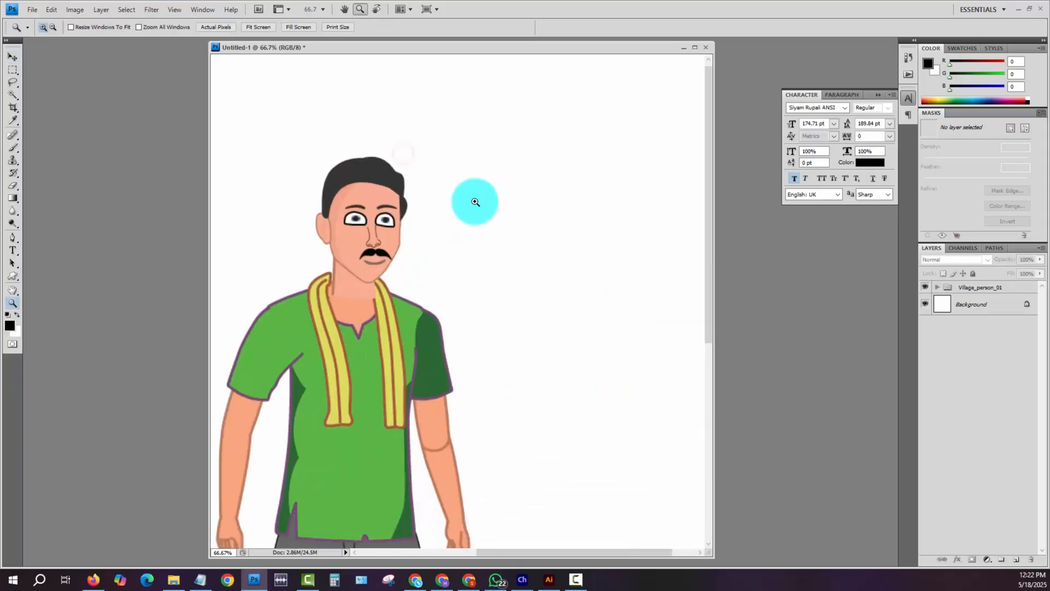
key(v)
click(381, 255)
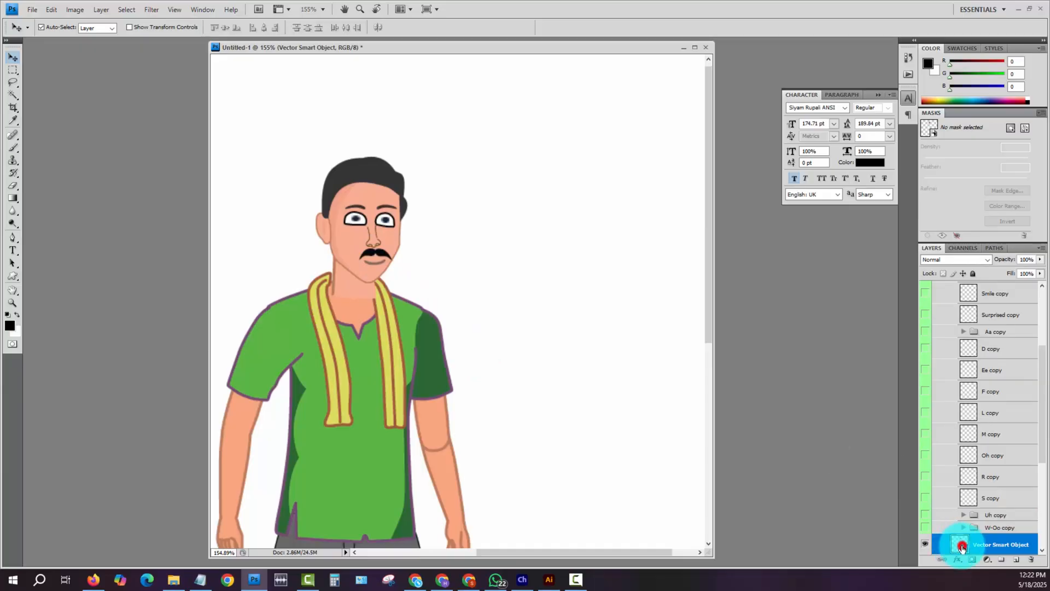
double_click(961, 545)
drag(760, 160, 860, 284)
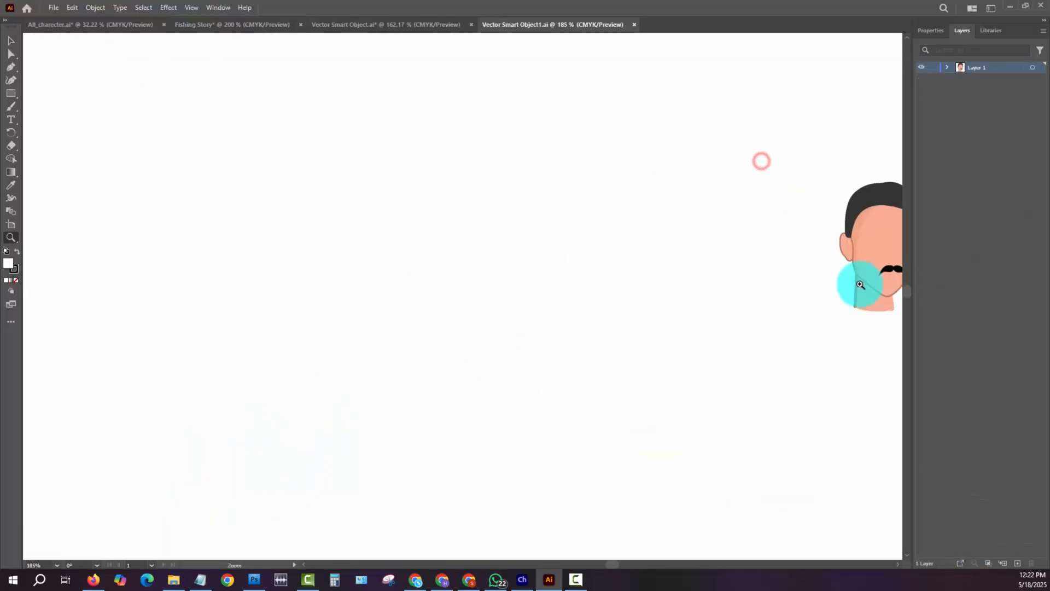
- Zoom in on the head artwork, select the black moustache and shift it slightly up and left on the face
drag(753, 283, 300, 293)
drag(392, 257, 565, 364)
key(v)
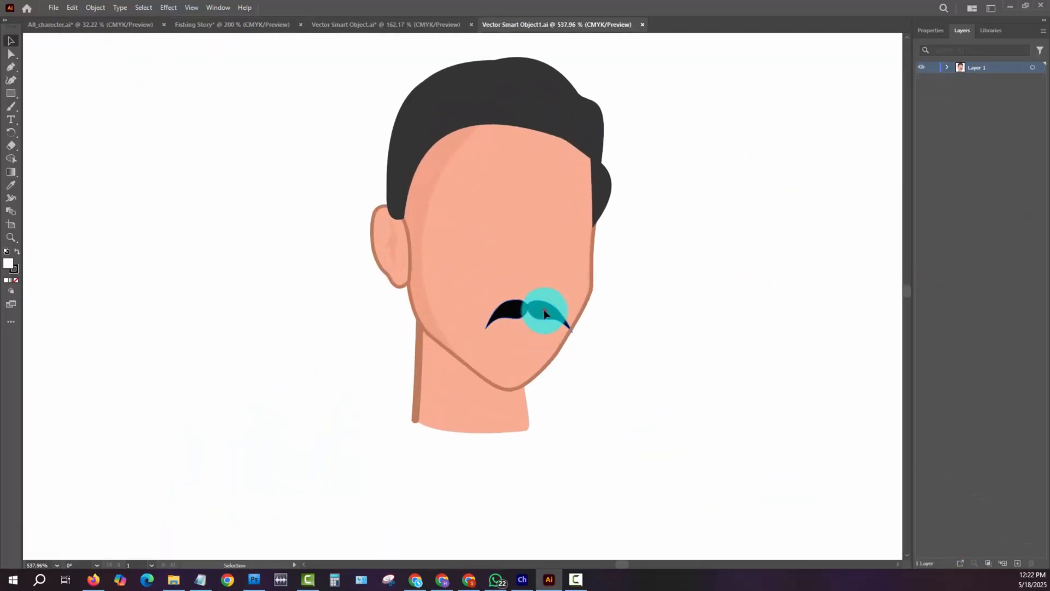
click(544, 313)
click(656, 312)
key(a)
click(545, 312)
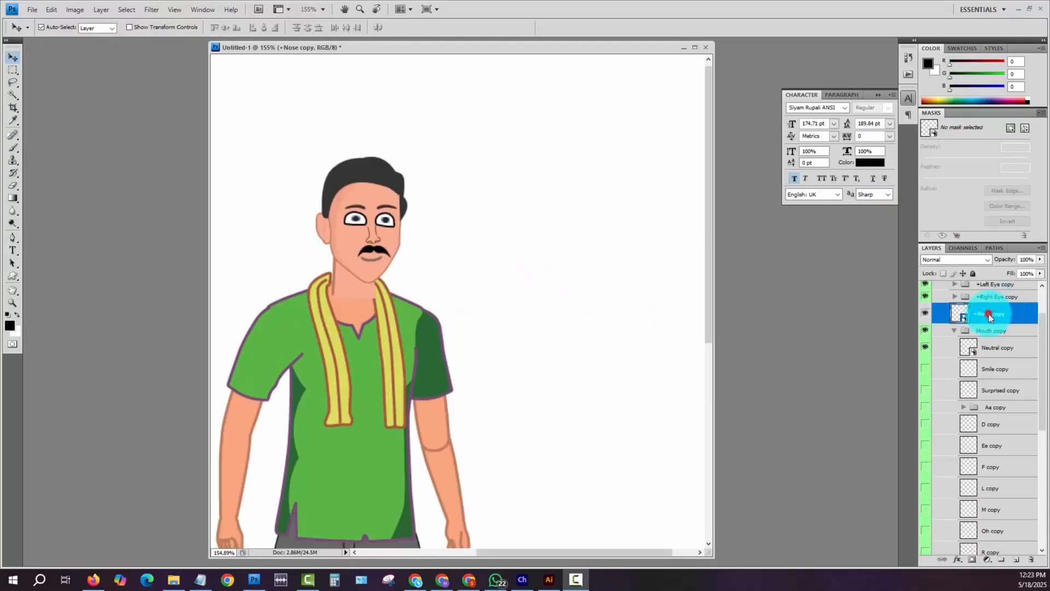
- Switch to Photoshop and apply a free transform to the +Nose copy layer
key(ctrl+t)
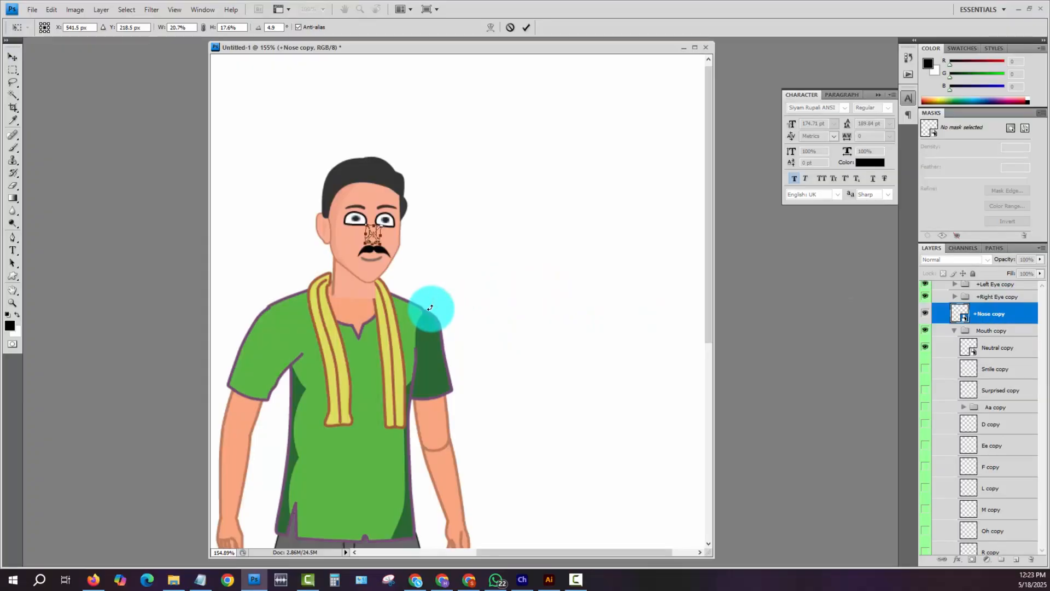
key(Return)
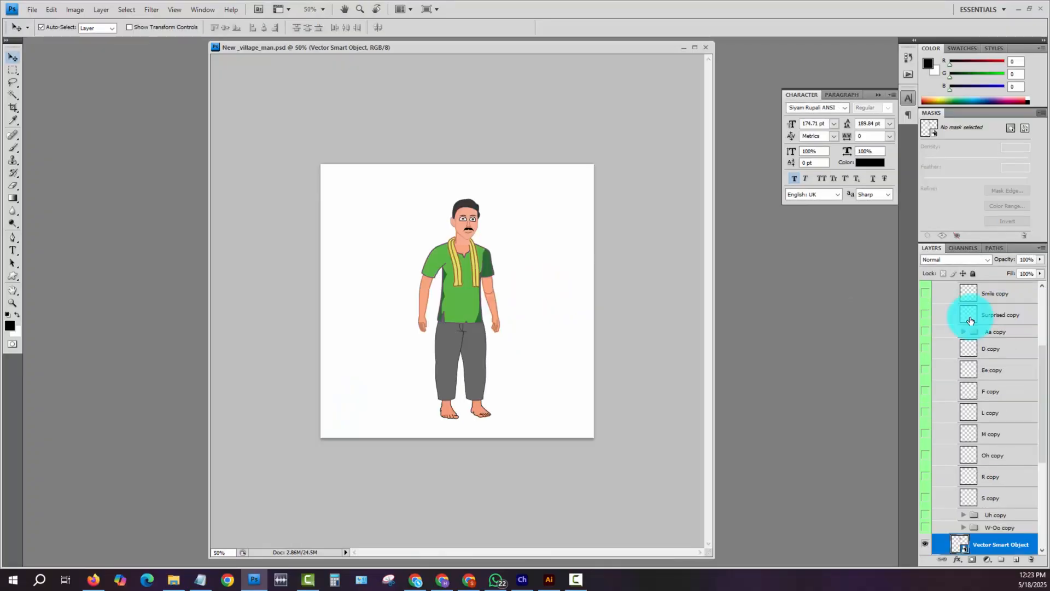
- Collapse the Mouth copy, Head and Body groups inside Village_person_01
scroll(965, 339, up, 5)
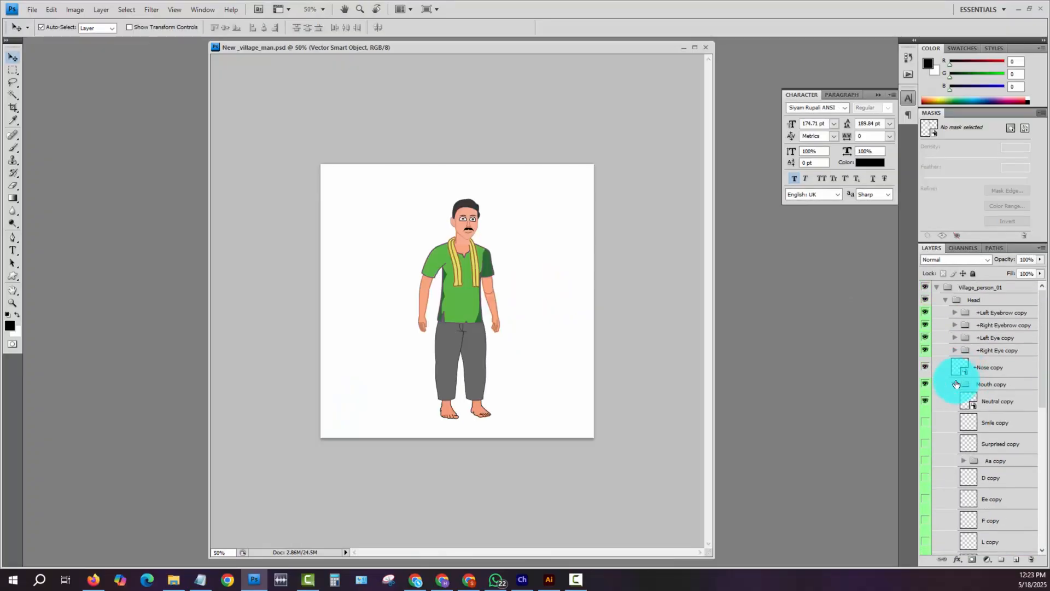
click(954, 384)
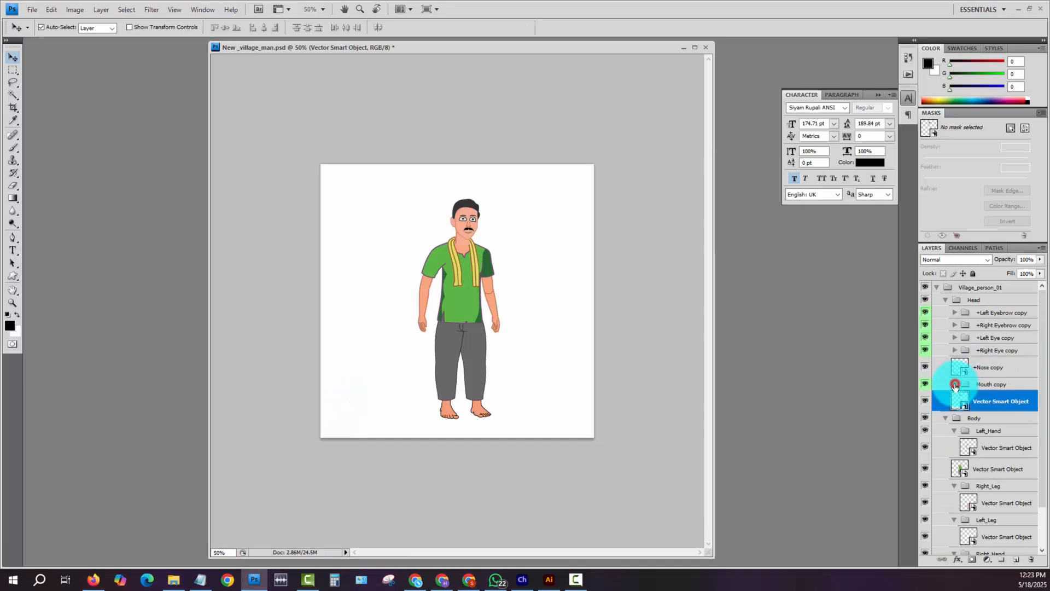
click(943, 301)
click(945, 301)
click(946, 302)
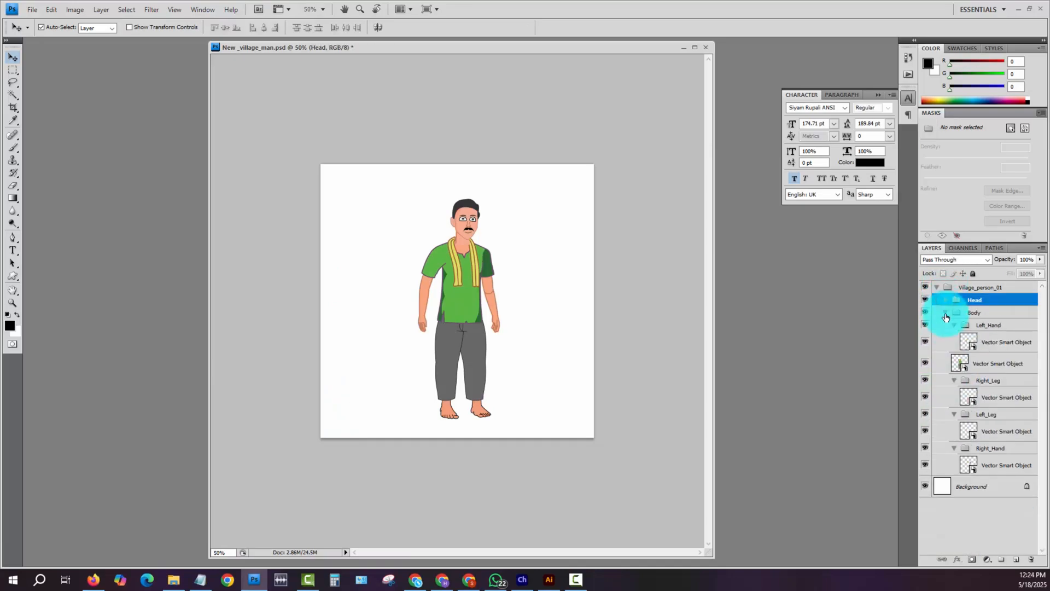
click(946, 313)
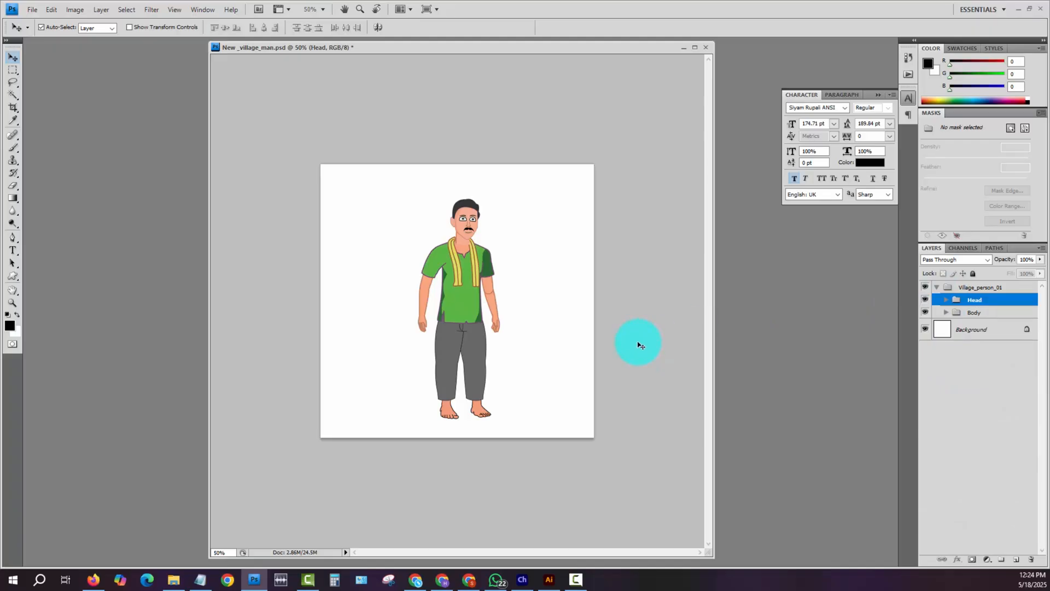
- Delete the white Background layer and leave no layer selected
click(390, 208)
drag(984, 330, 1032, 559)
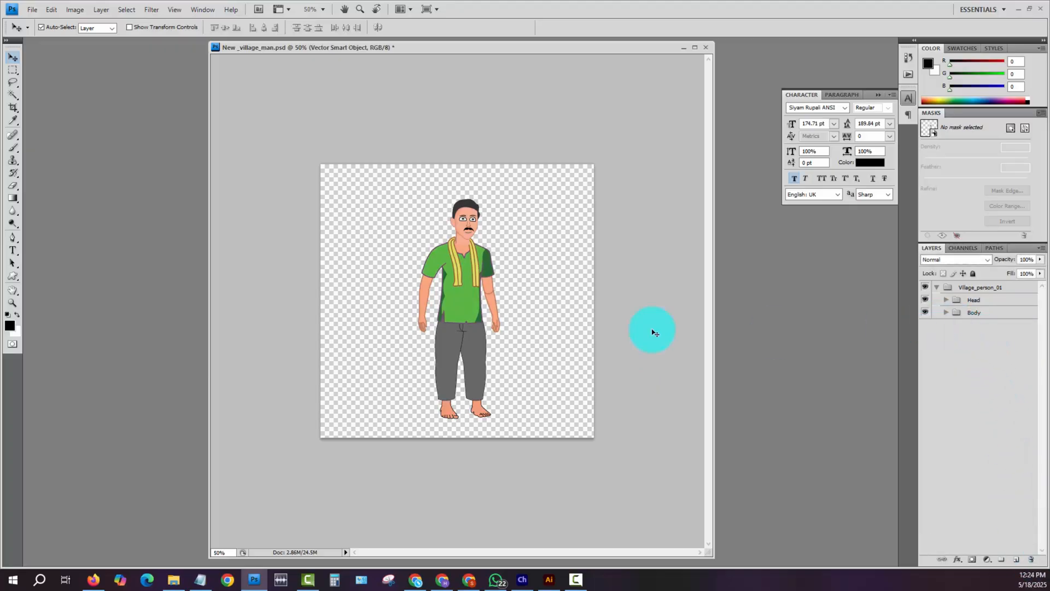
click(510, 234)
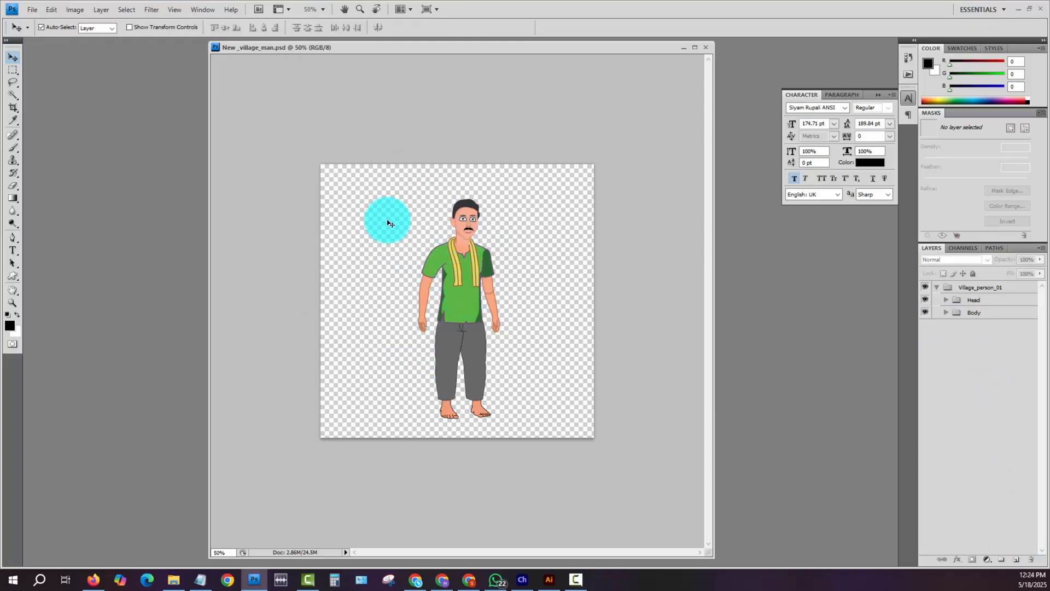
click(391, 199)
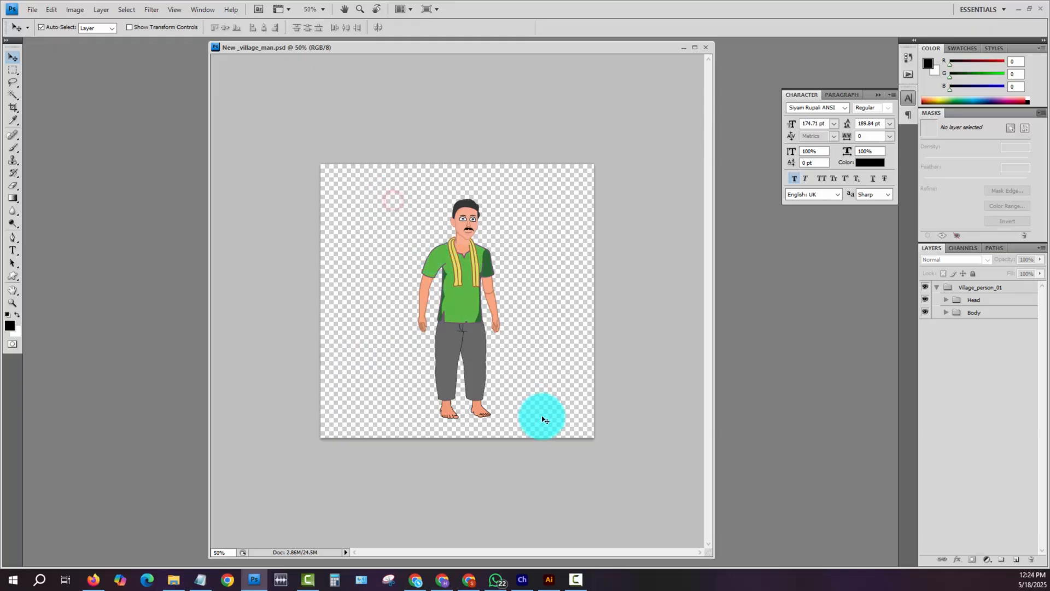
click(529, 341)
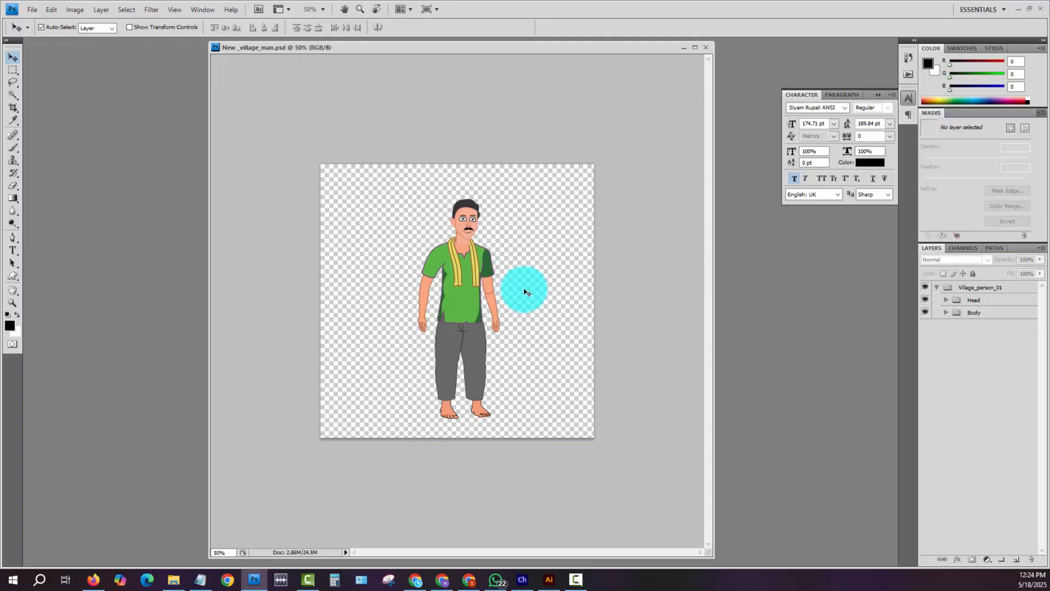
- Switch to Character Animator and import New _village_man.psd from the character folder into the project
mouse_move(528, 587)
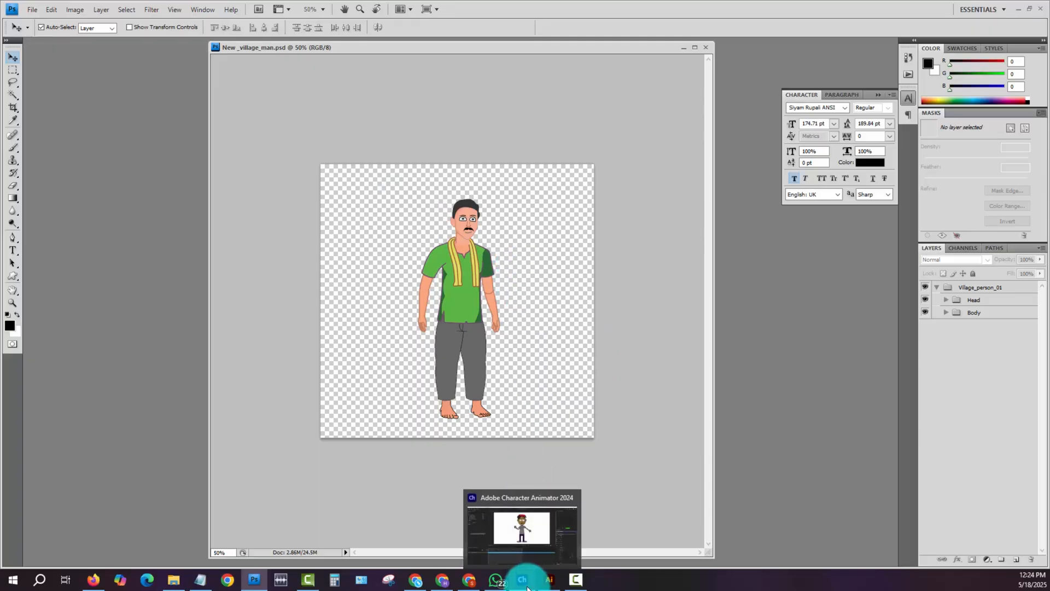
click(527, 587)
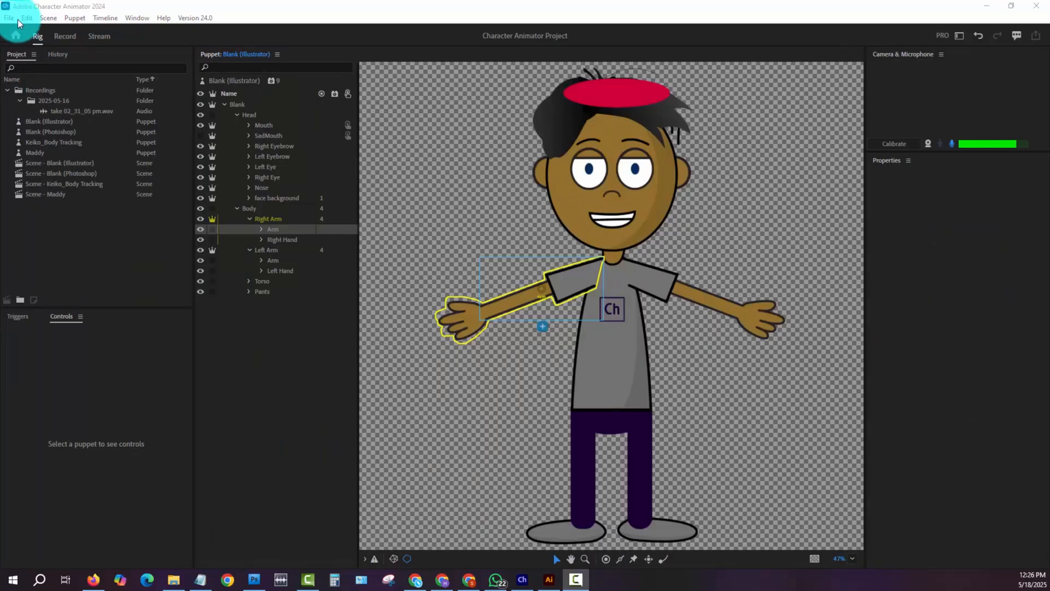
click(11, 18)
click(71, 188)
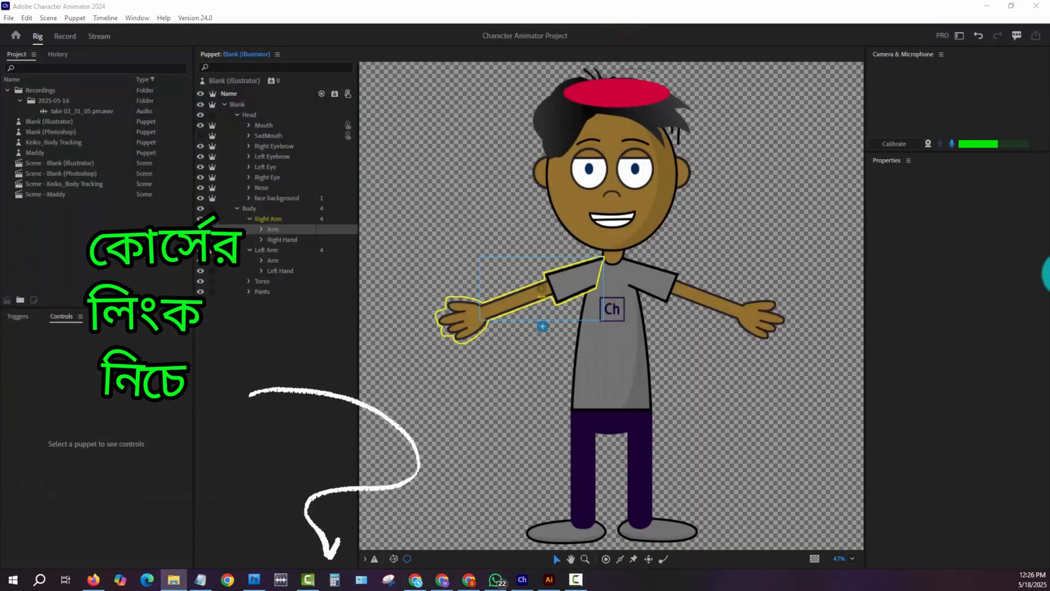
drag(936, 235, 645, 198)
drag(757, 296, 105, 244)
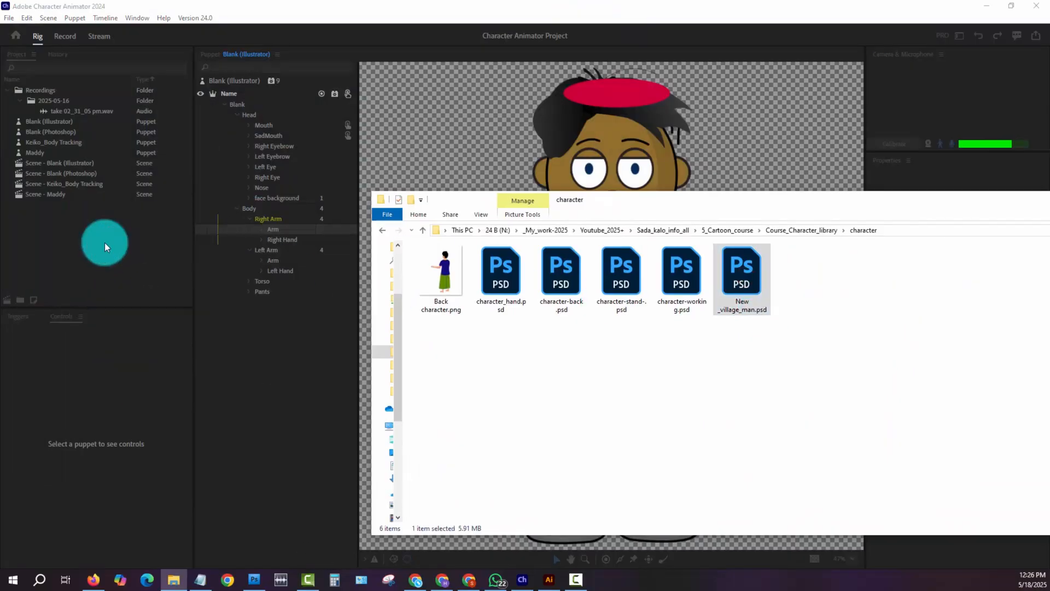
click(104, 242)
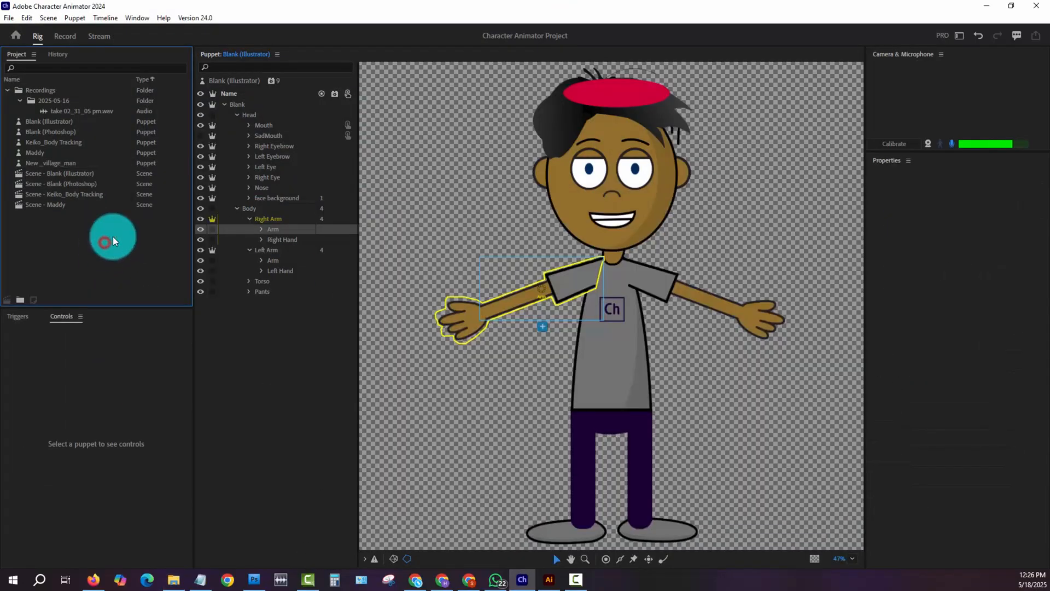
- Open the New _village_man puppet for rigging and examine the layer properties and tags of its main group, Head, Body and Left Eyebrow copy
click(58, 163)
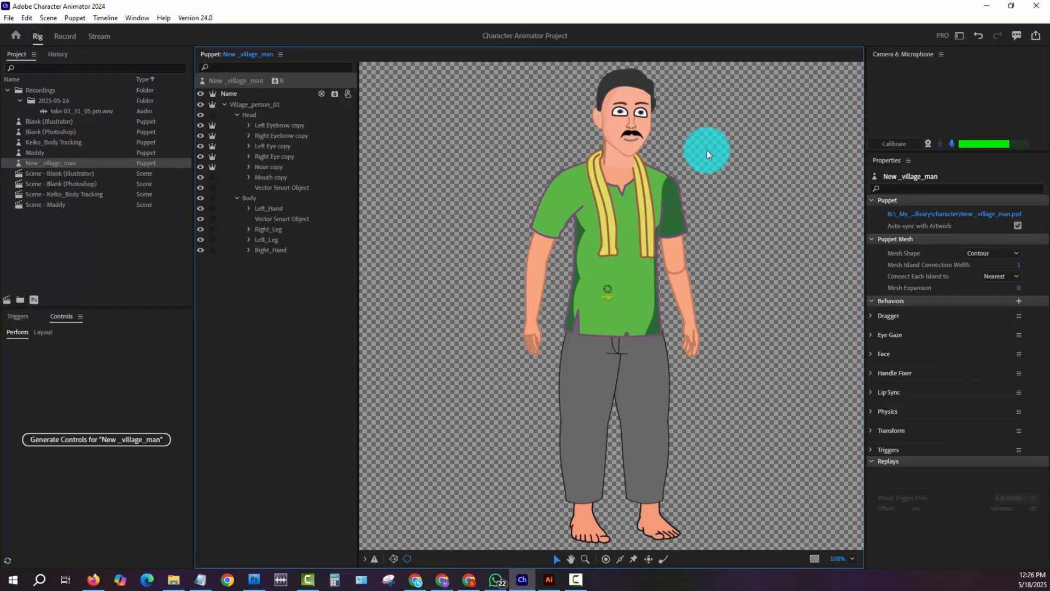
click(251, 114)
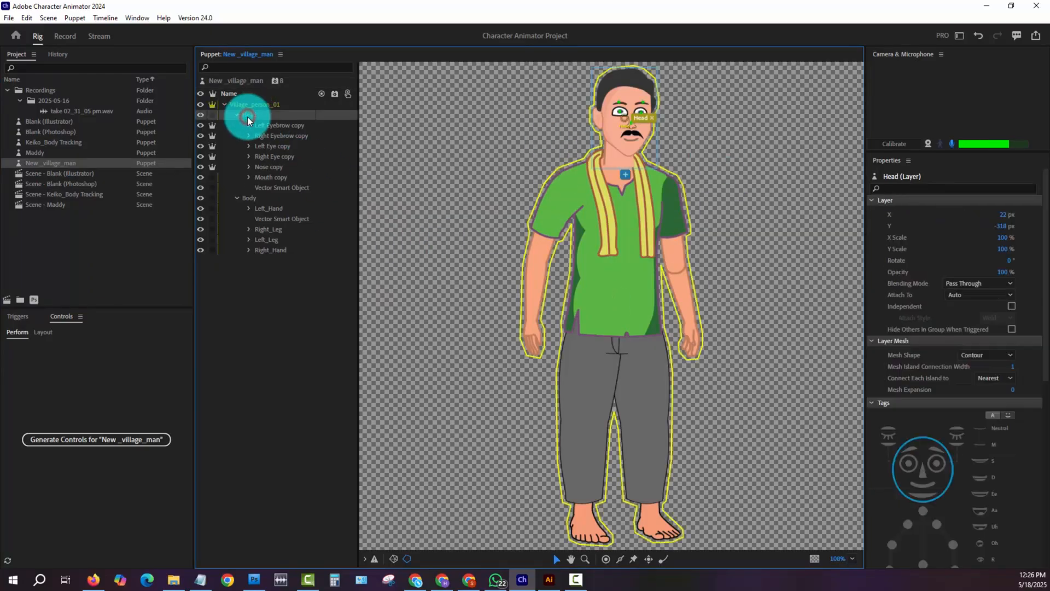
click(255, 197)
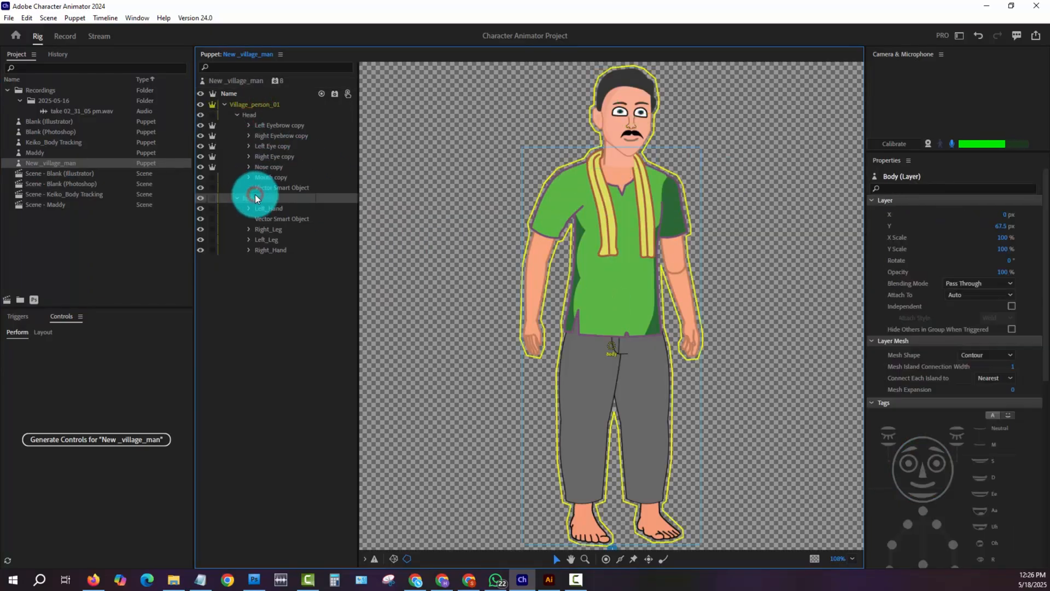
click(267, 104)
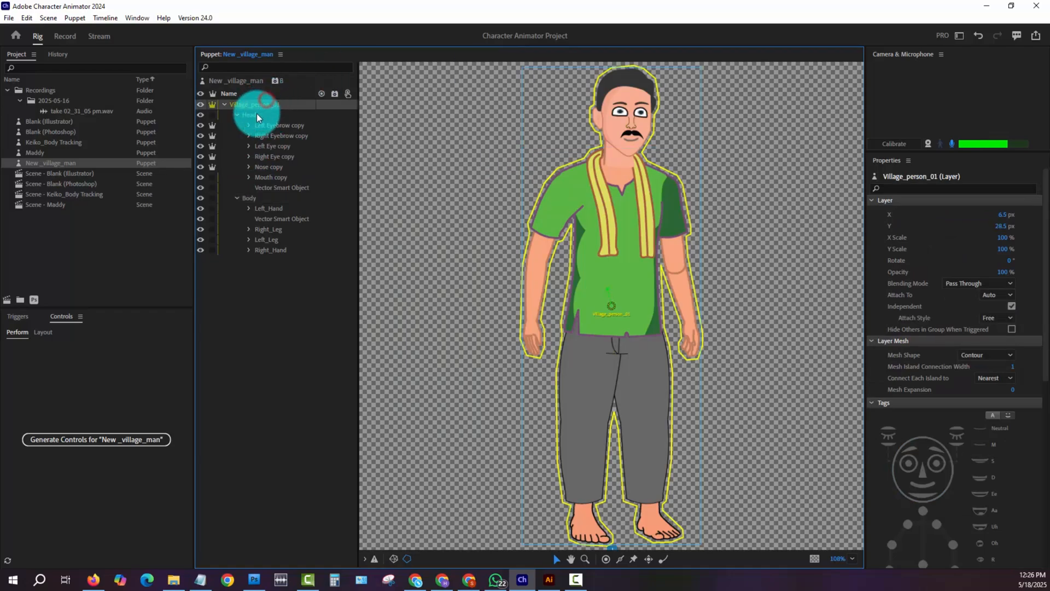
click(257, 114)
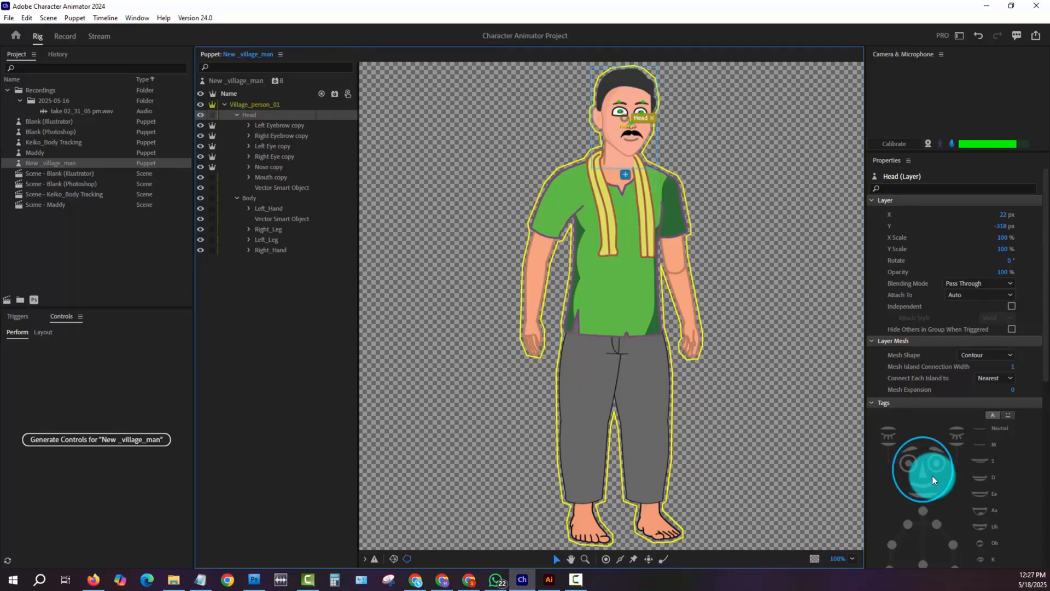
scroll(944, 484, down, 1)
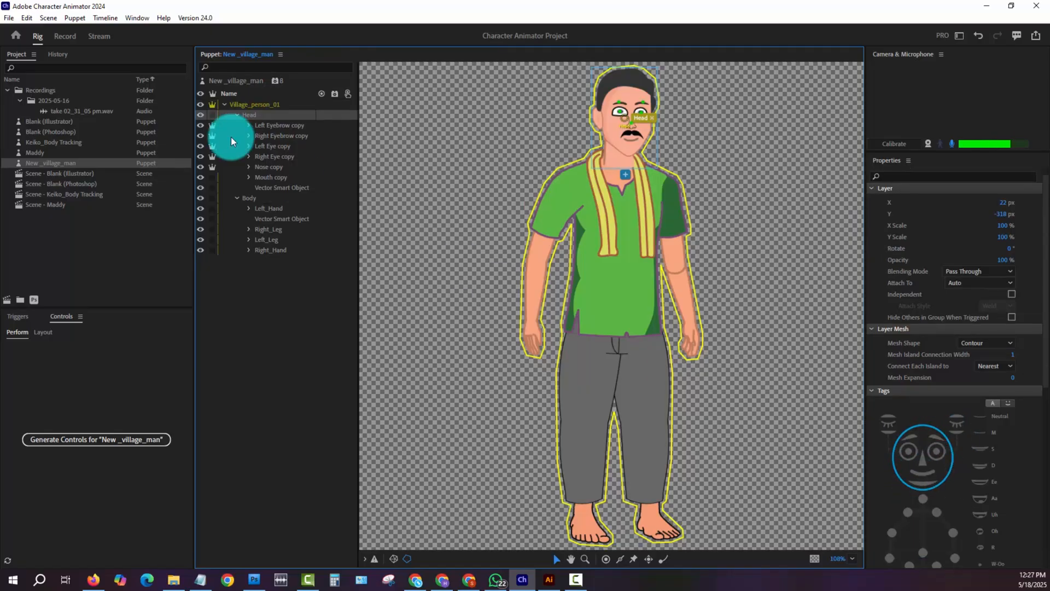
click(270, 127)
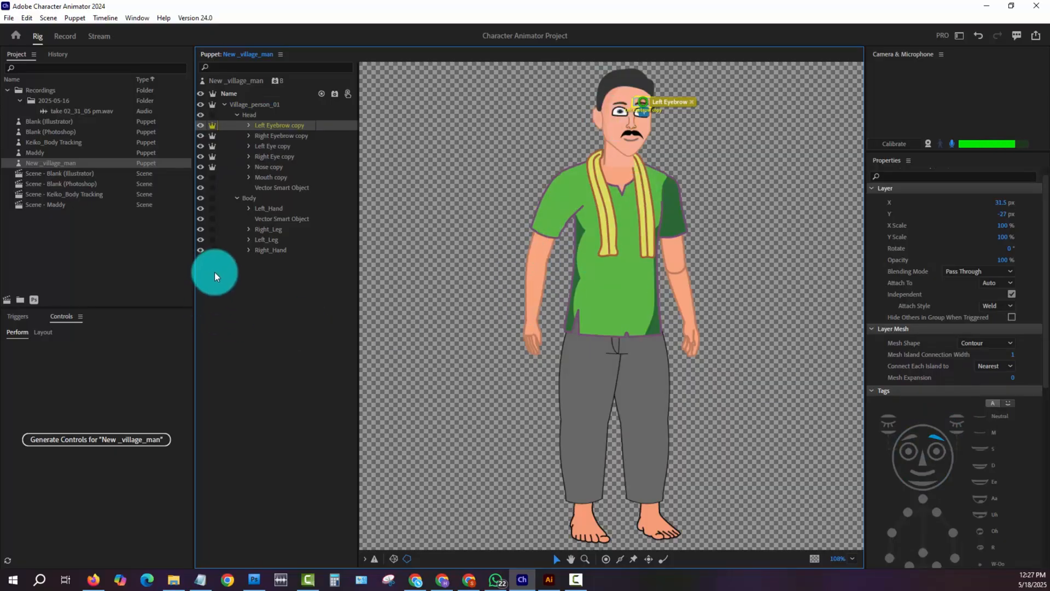
- Create a new scene from the New _village_man puppet
click(9, 301)
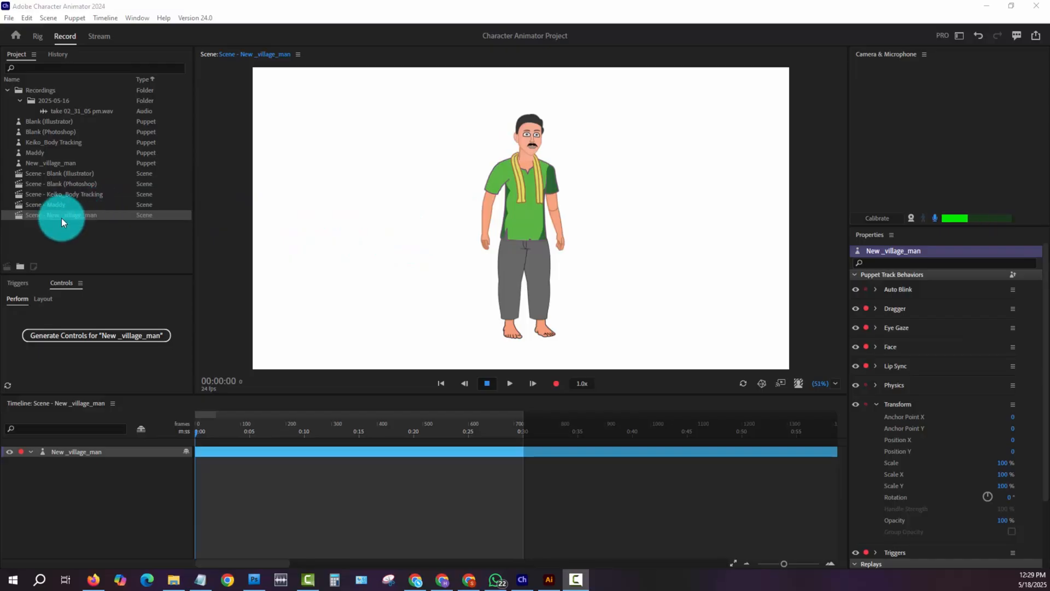
- Set the New _village_man puppet's Auto Blink behavior to 53 blinks per minute and return to its scene
double_click(83, 162)
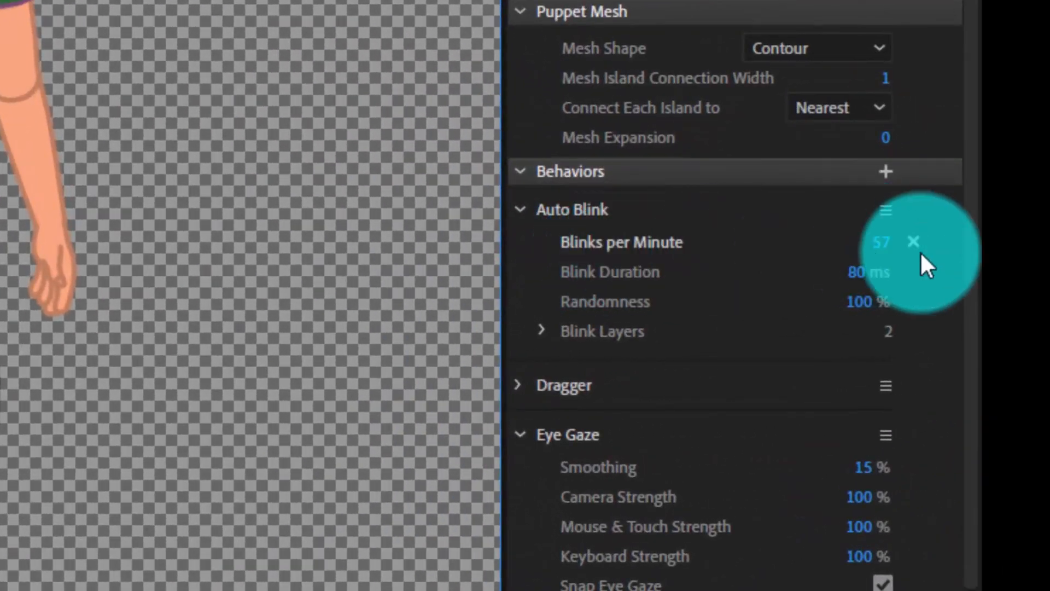
mouse_move(880, 247)
mouse_down()
mouse_move(869, 304)
mouse_move(874, 239)
mouse_move(881, 255)
mouse_up()
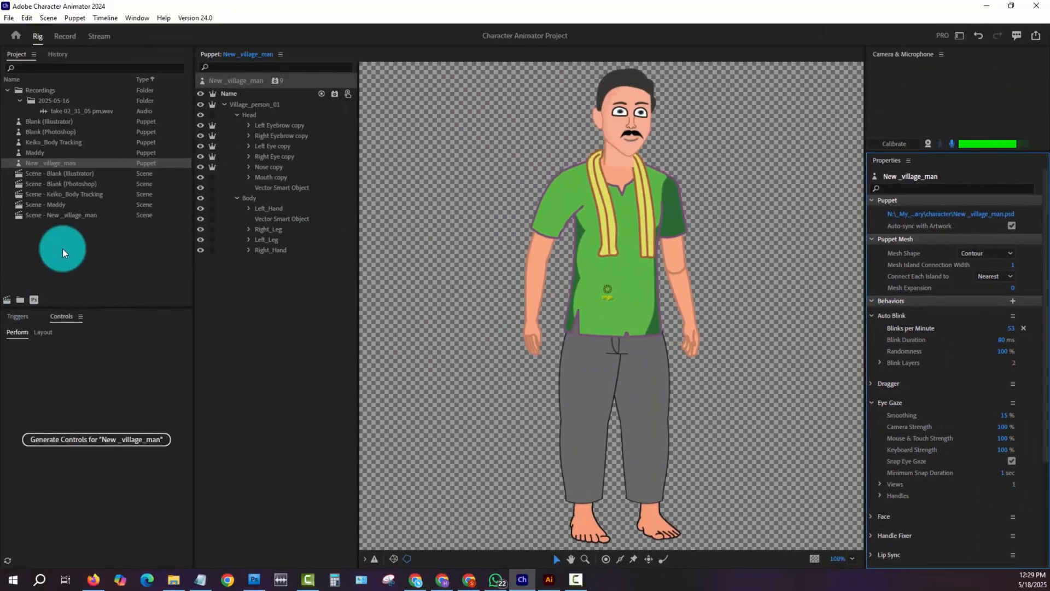
double_click(71, 214)
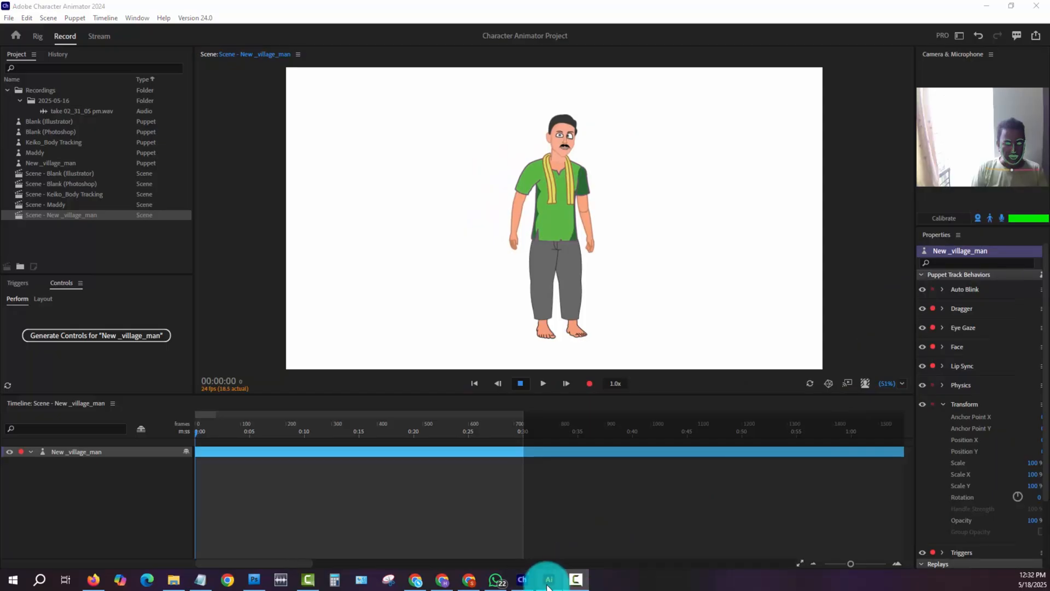
- Switch to Illustrator and look over the character library artwork, including the figures beside the artboard
click(549, 579)
click(52, 23)
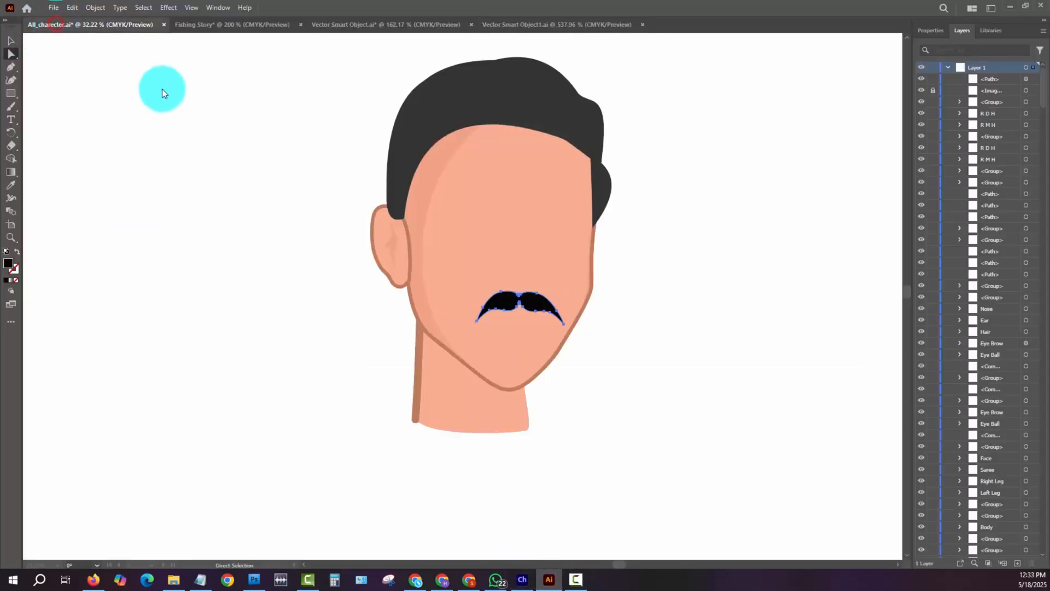
key(ctrl+minus)
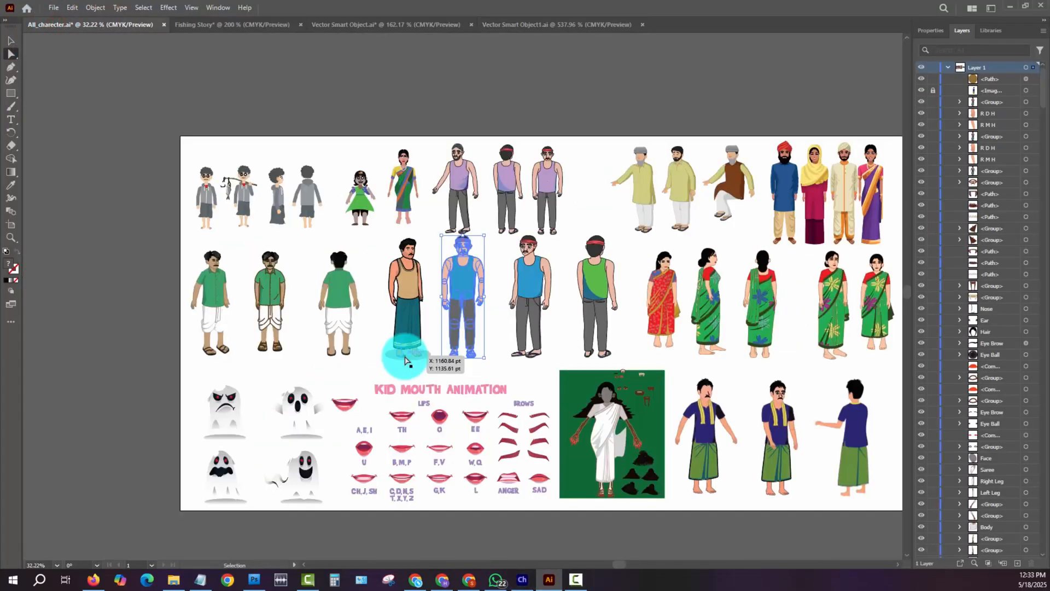
key(space)
drag(663, 352, 335, 294)
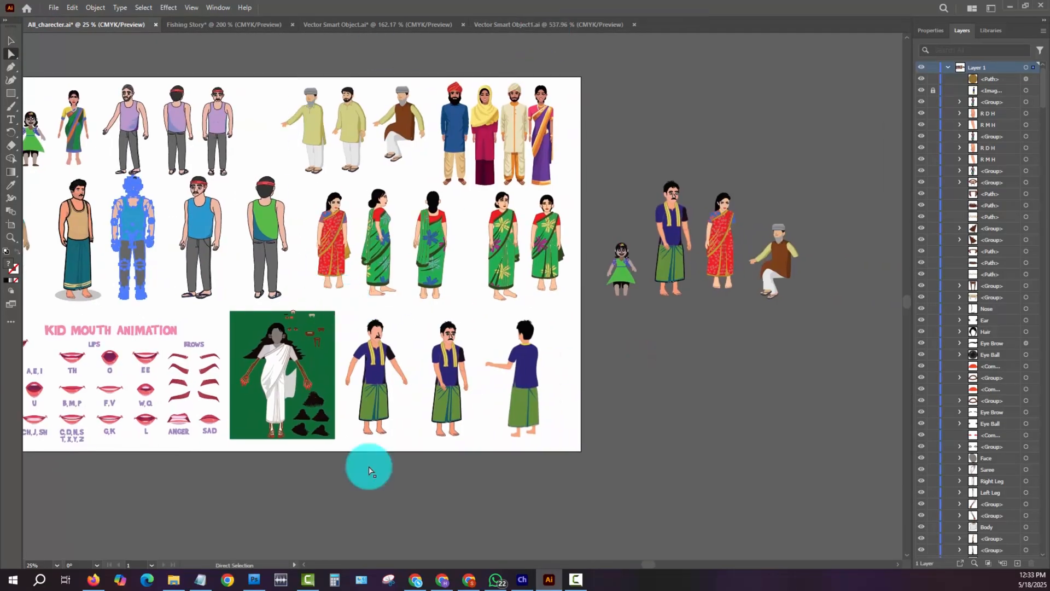
- Switch to Photoshop and view the New _village_man.psd character enlarged to about 90%
click(251, 583)
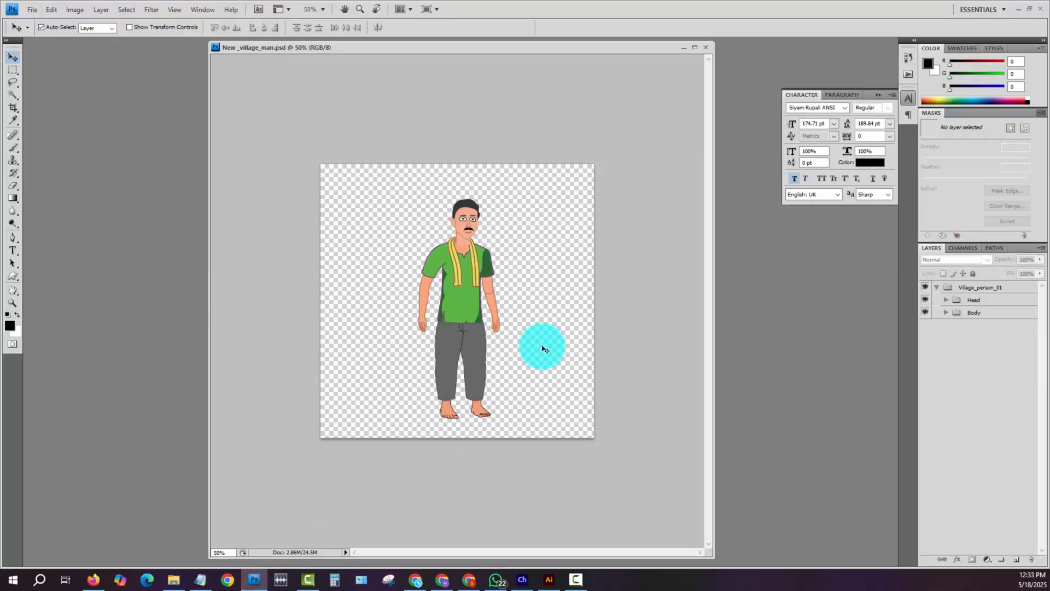
key(z)
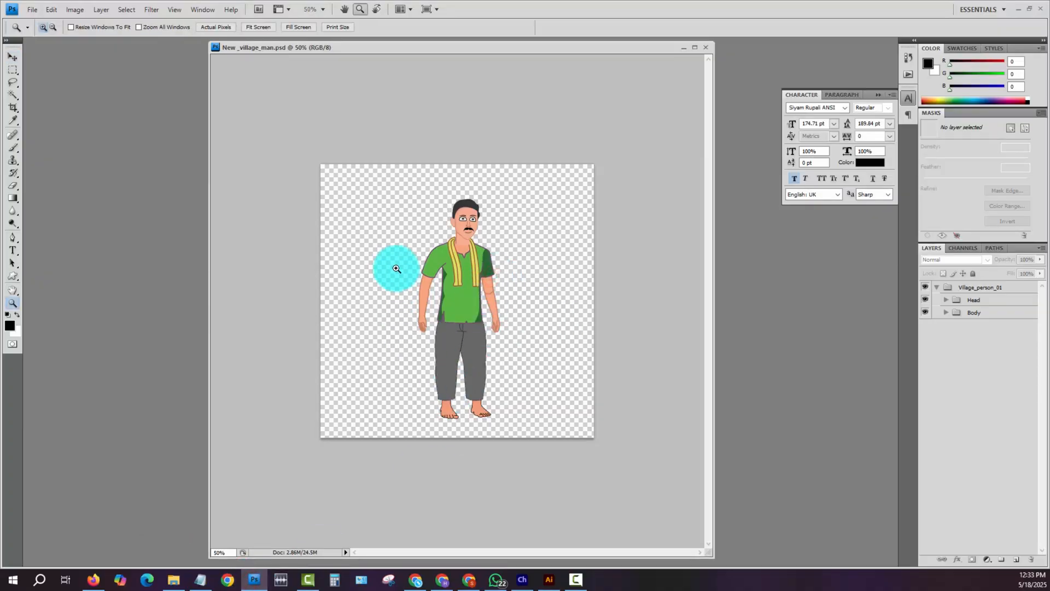
drag(396, 271, 478, 371)
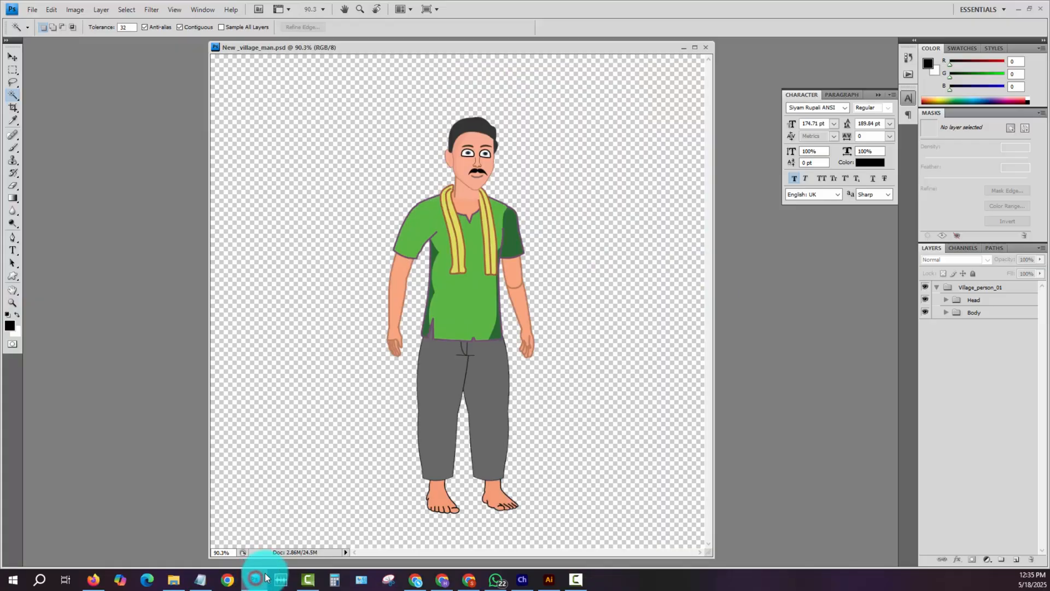
- Switch to File Explorer and bring up the Thumbnail Pack 2024 folder
click(173, 579)
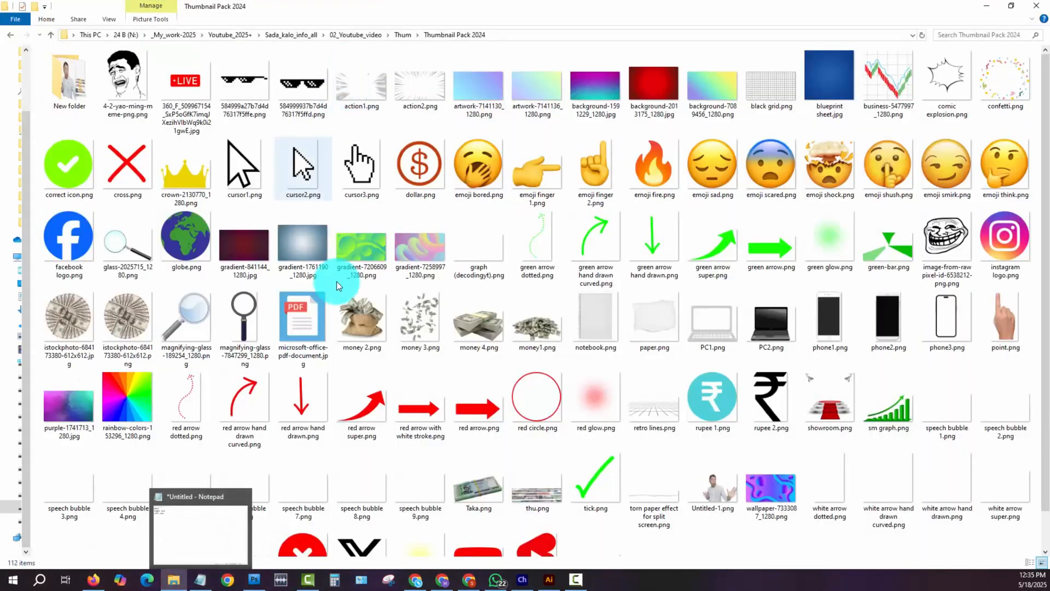
- Open Taka.png from the Thumbnail Pack 2024 folder in Photoshop, cut its banknote bundle, and return to New _village_man.psd
scroll(514, 298, down, 1)
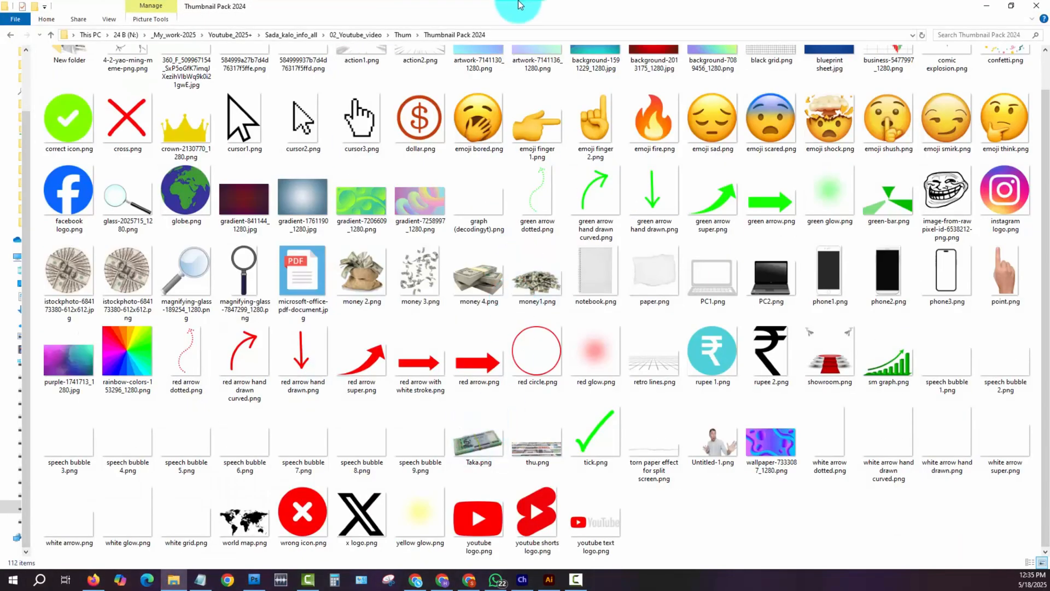
double_click(479, 8)
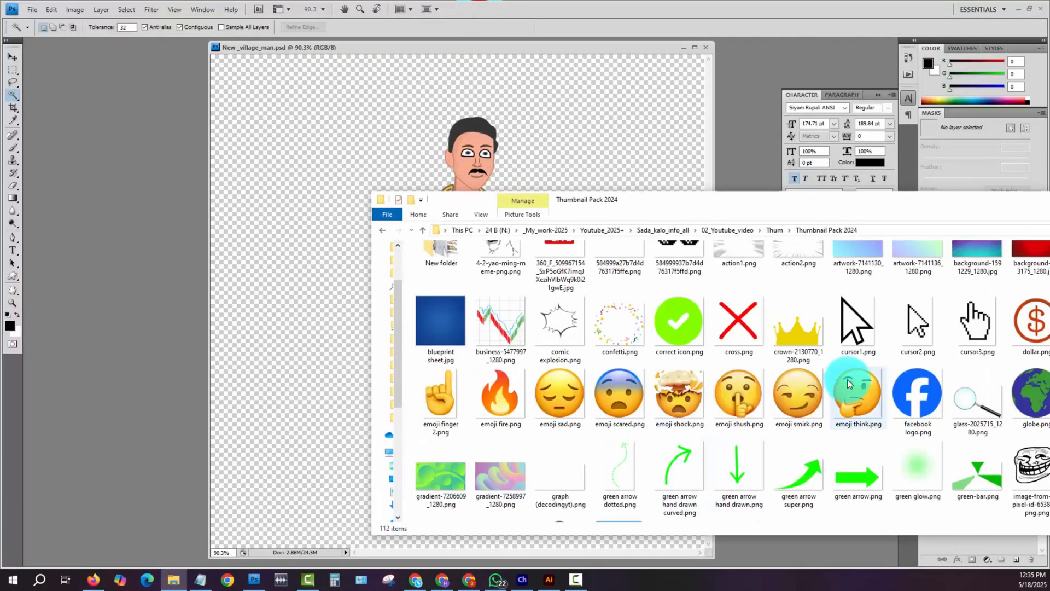
scroll(845, 375, down, 5)
drag(499, 407, 290, 249)
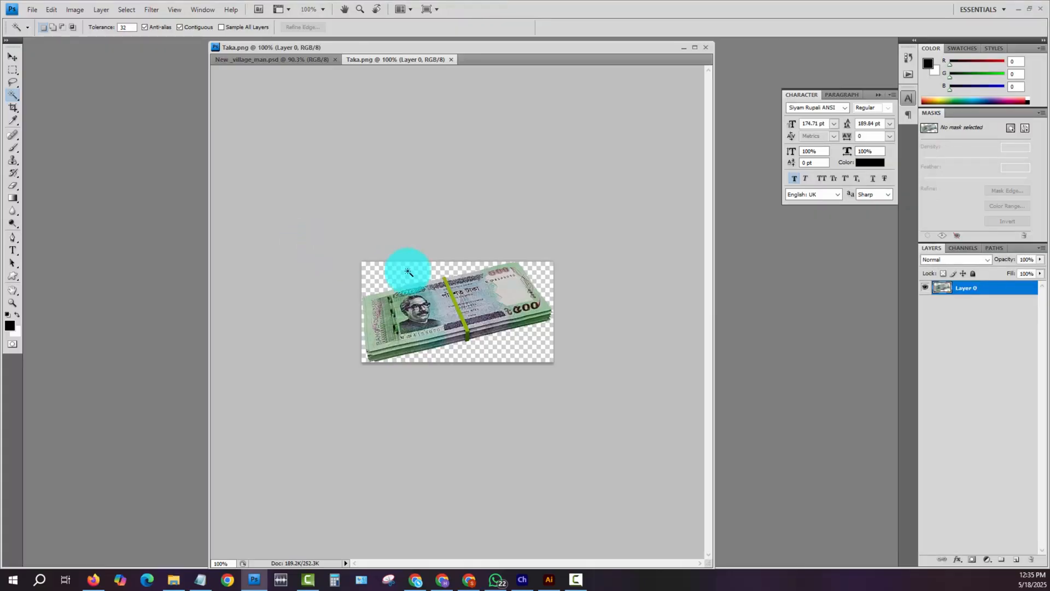
key(ctrl+x)
click(283, 58)
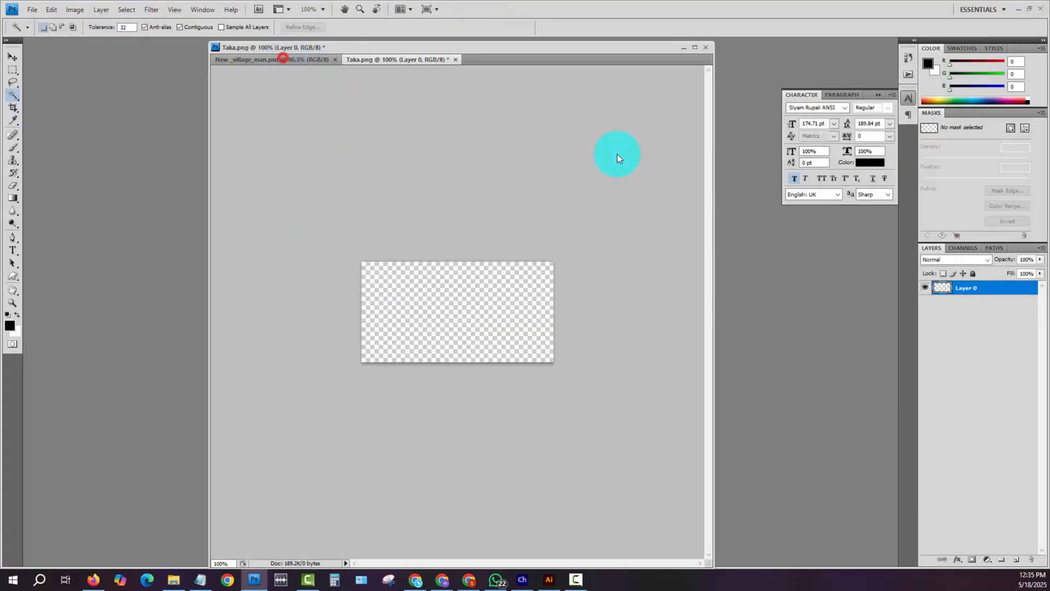
- Bring back the Thumbnail Pack 2024 folder window, maximize it and minimize it to reveal New _village_man.psd
key(alt+Tab)
drag(915, 208, 625, 146)
double_click(625, 146)
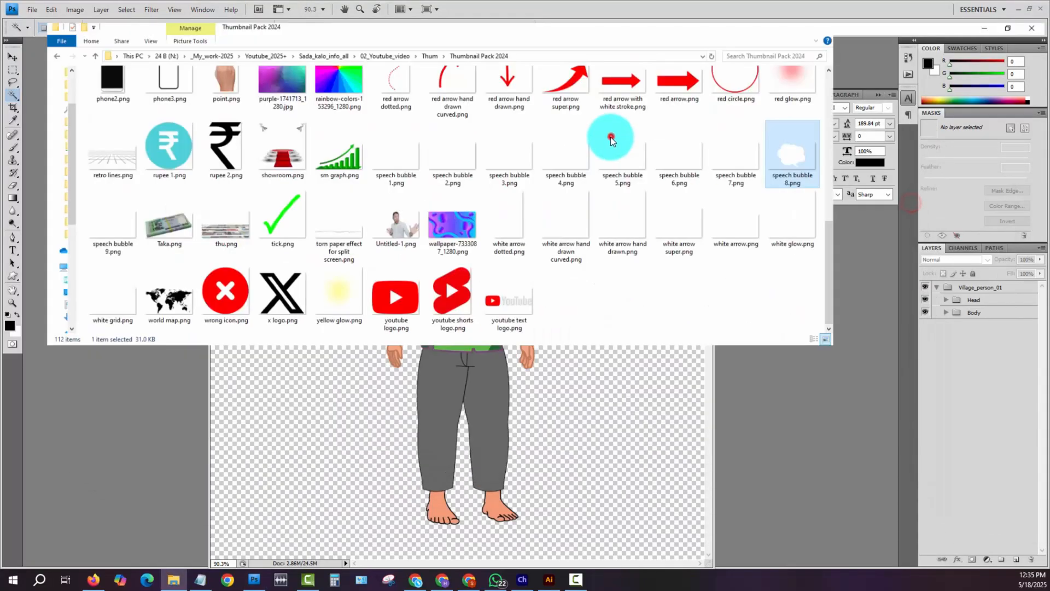
scroll(534, 352, down, 1)
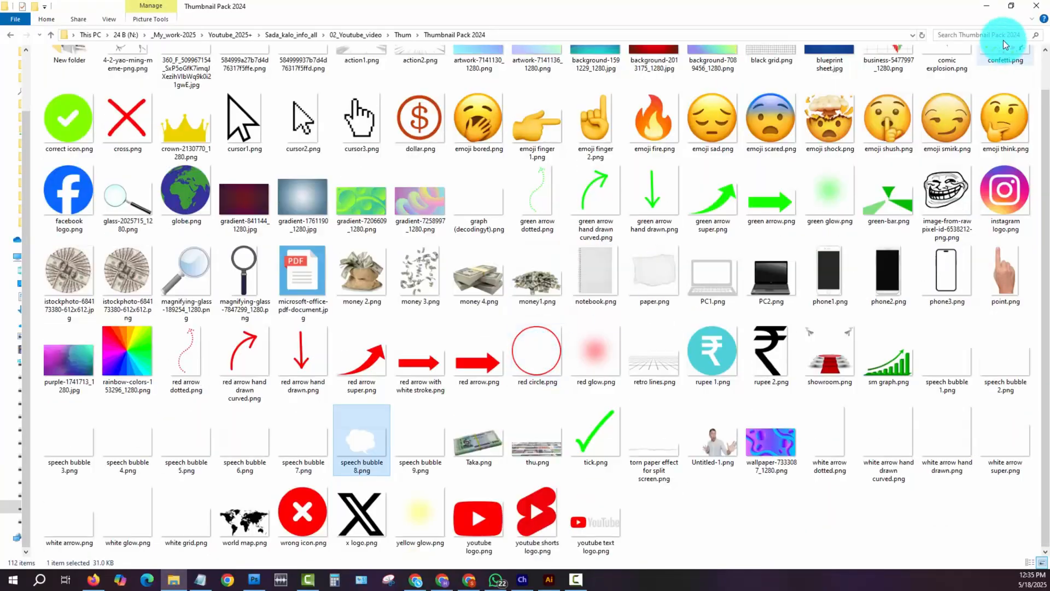
click(986, 5)
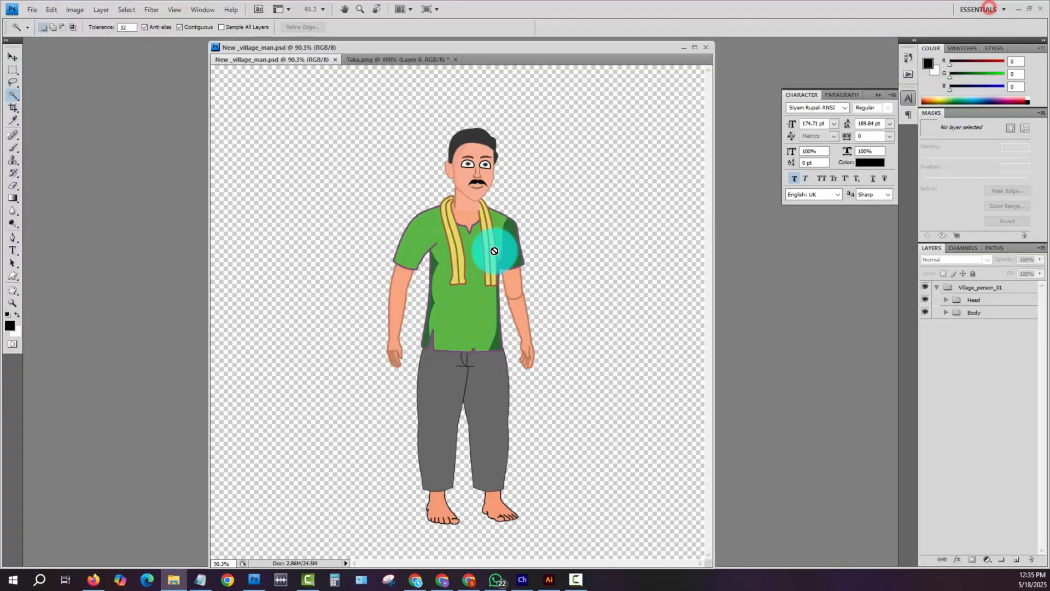
- Paste the banknote bundle into the Left_Hand group, directly above the arm's Vector Smart Object
key(v)
click(389, 328)
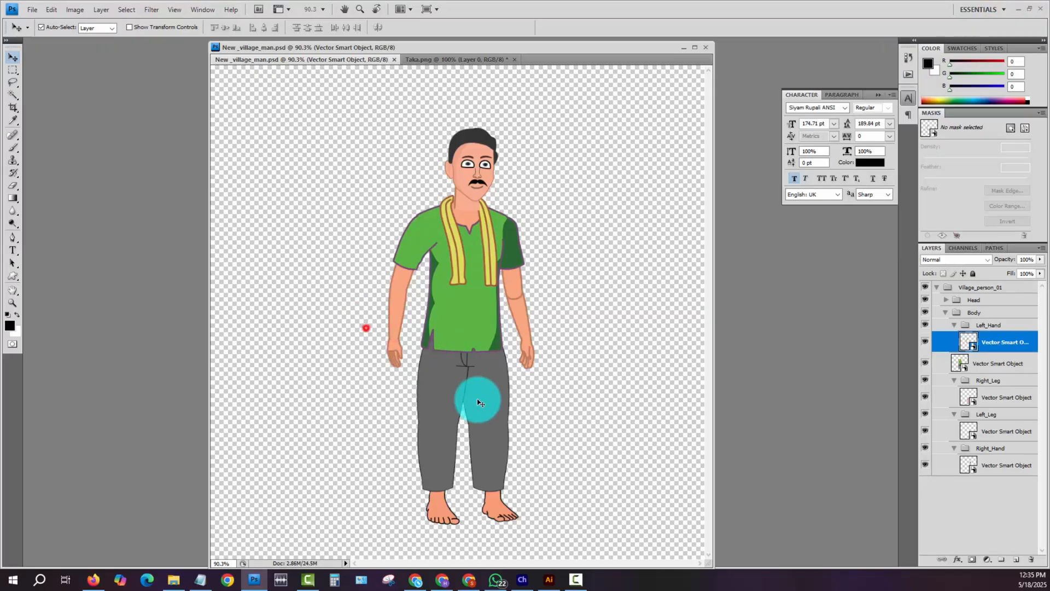
drag(365, 328, 479, 403)
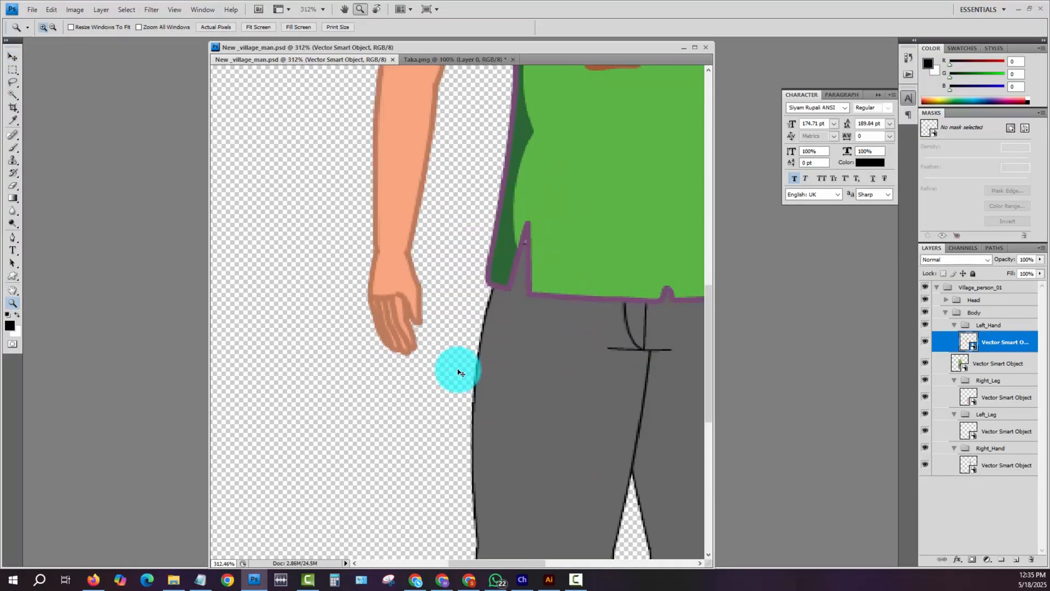
click(396, 280)
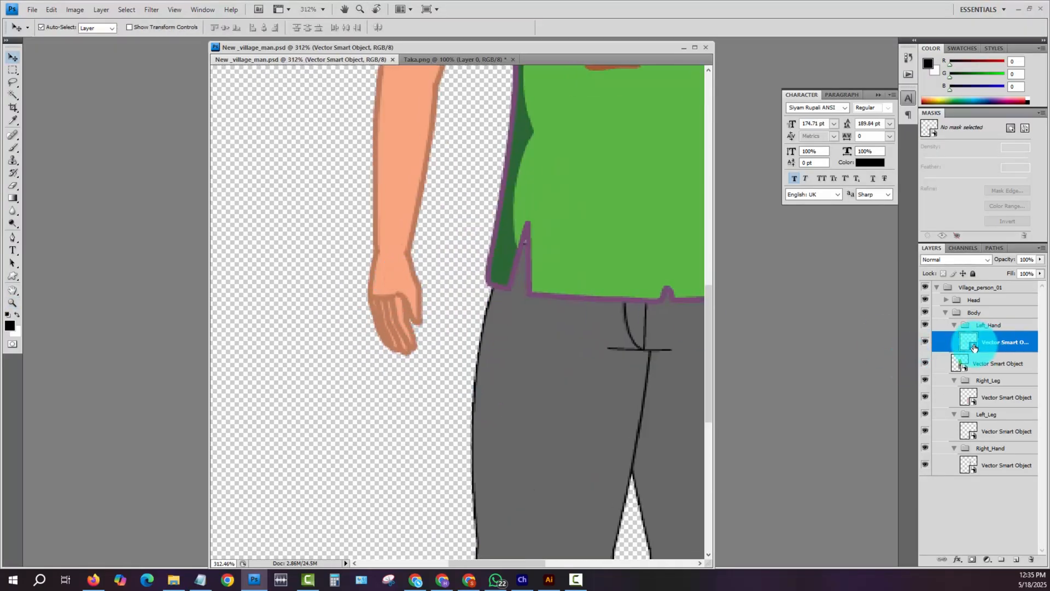
key(ctrl+v)
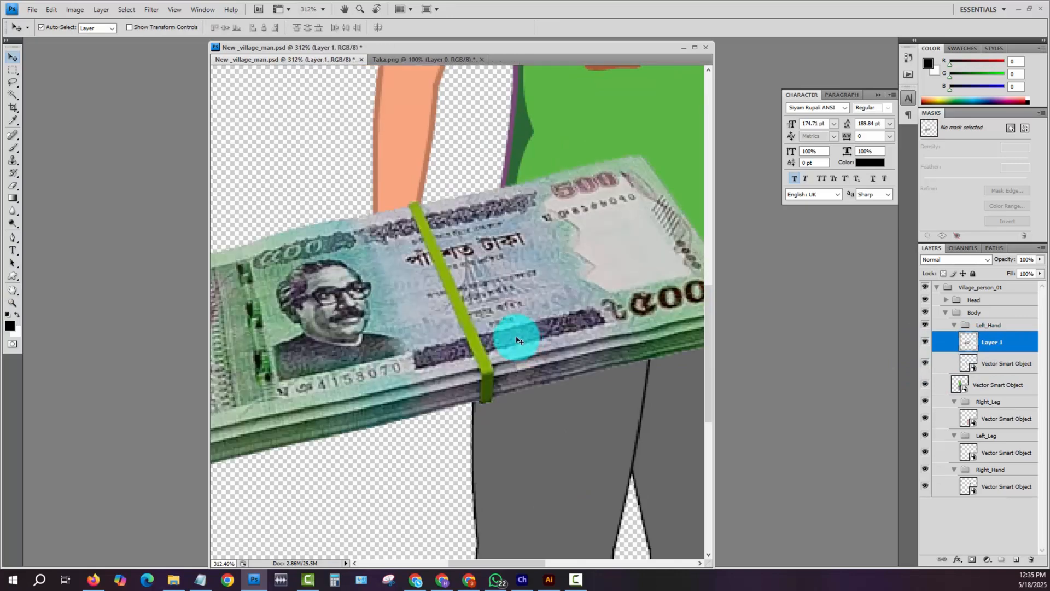
- Scale the banknote bundle to 28%, turn it upside down with a slight tilt and place it across the Left_Hand fist
scroll(516, 328, down, 4)
key(ctrl+t)
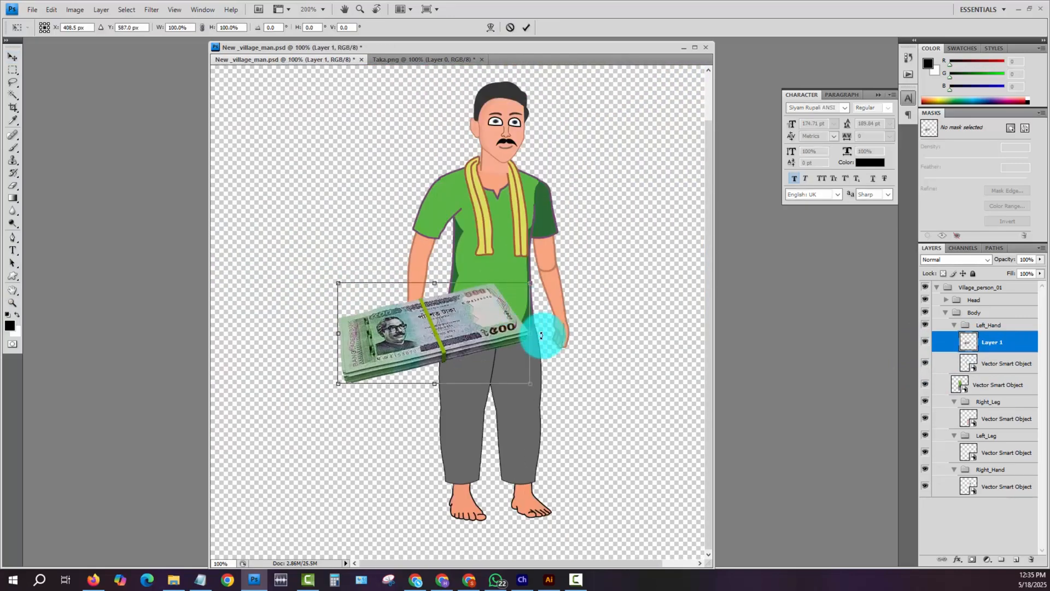
drag(521, 379, 427, 338)
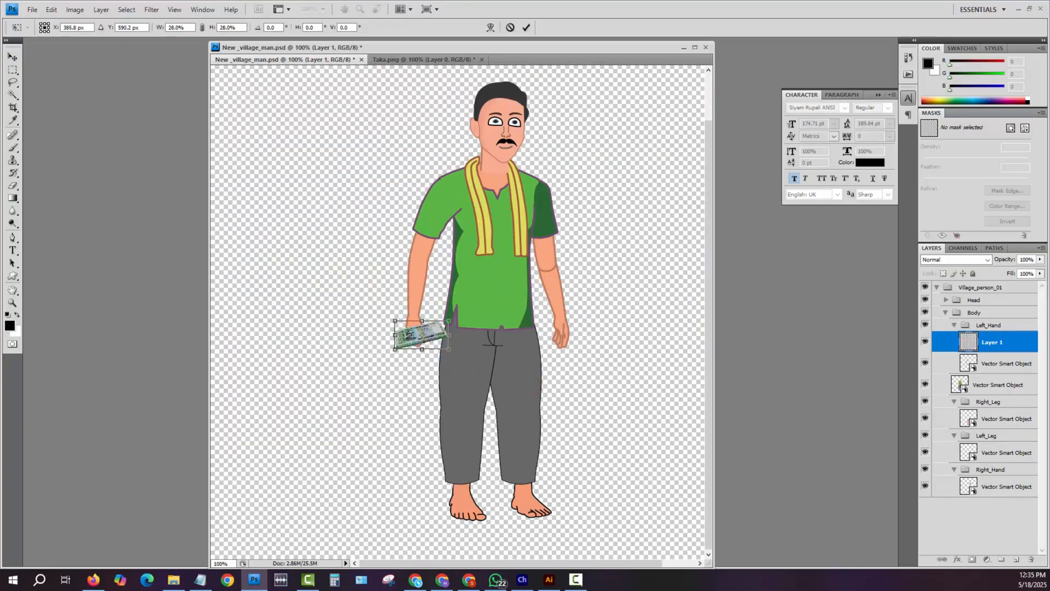
key(Return)
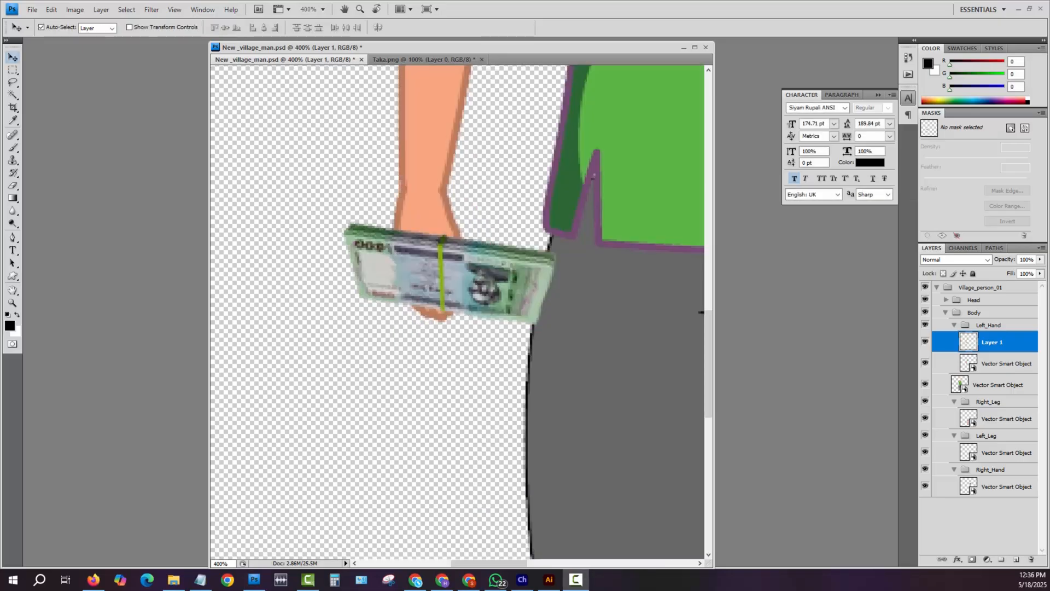
drag(446, 273, 479, 265)
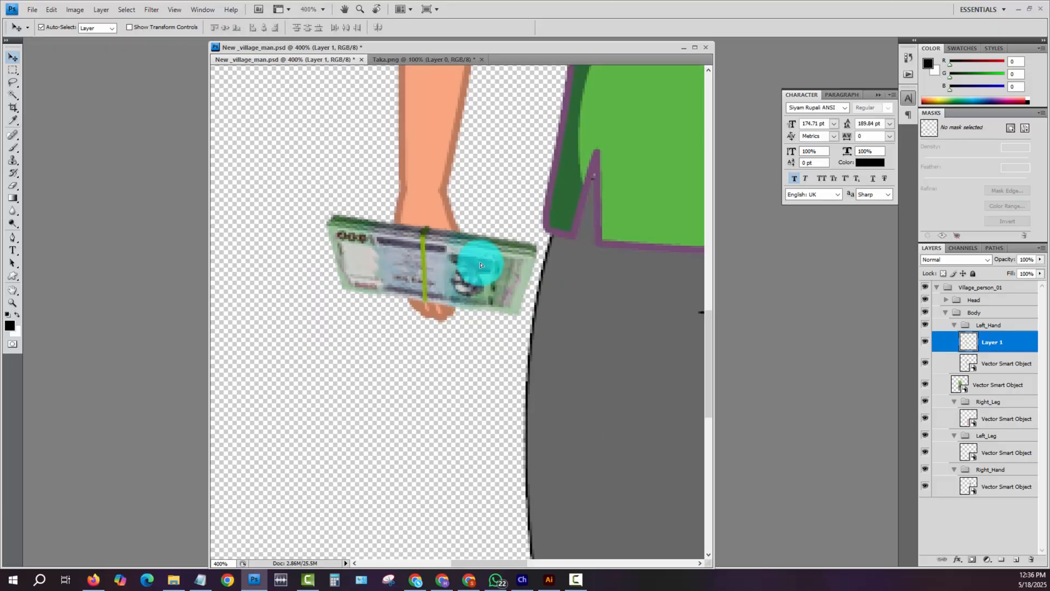
- Load the Left_Hand arm's outline as a selection, delete the banknote area covering the hand, and save the document
click(925, 326)
click(925, 326)
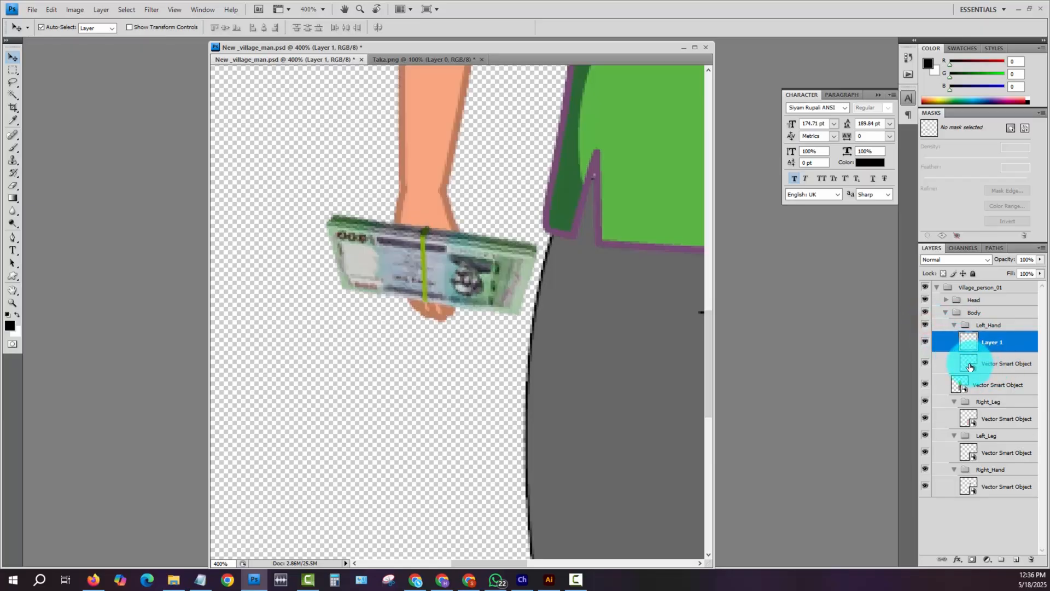
ctrl+click(968, 363)
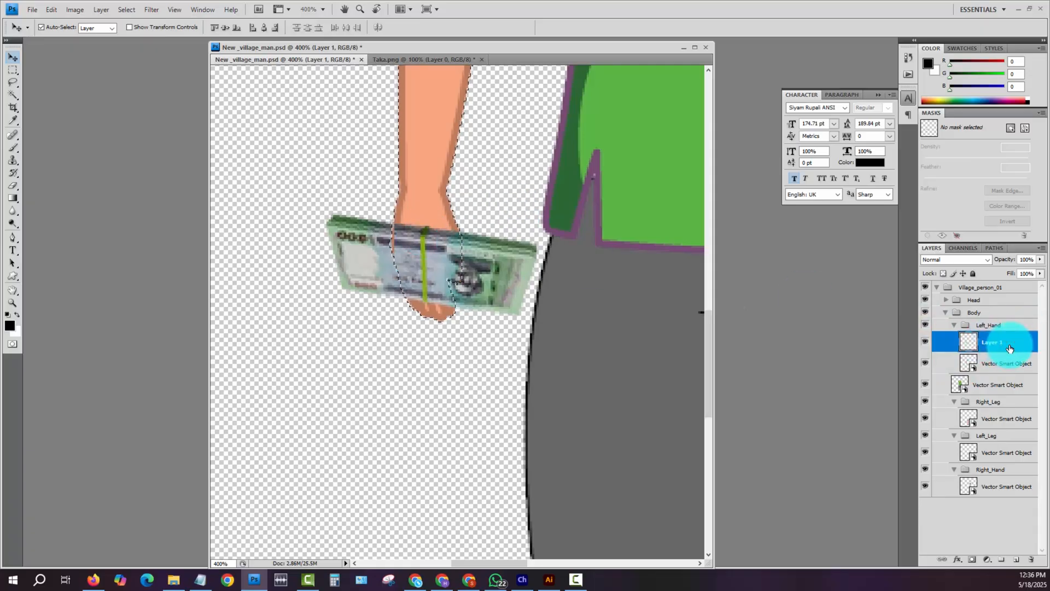
key(Delete)
key(ctrl+1)
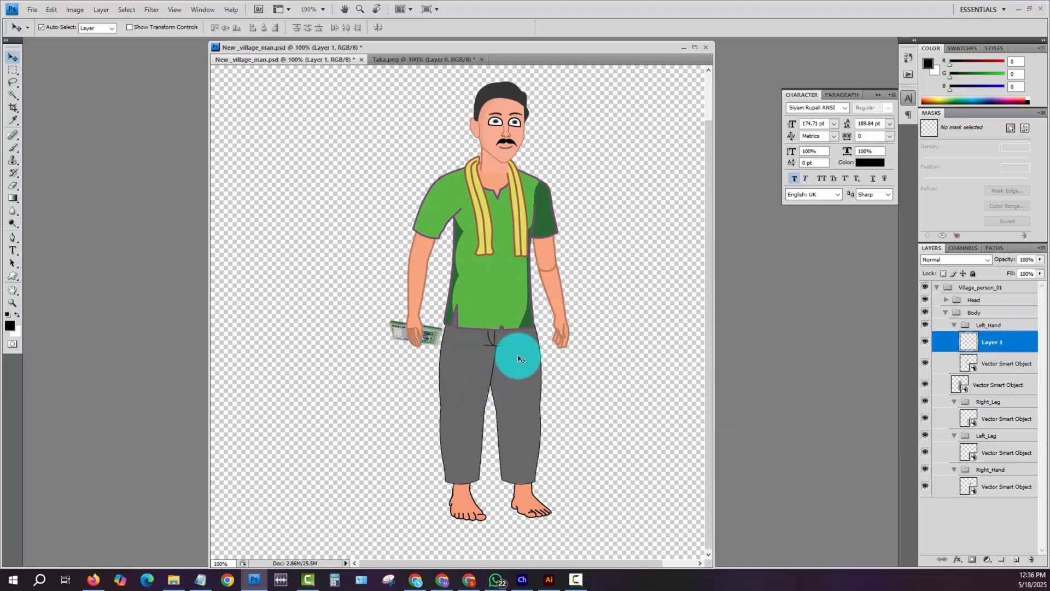
- Switch to Character Animator, test the money-holding arm by pulling it in the scene, and turn off the camera input
click(522, 579)
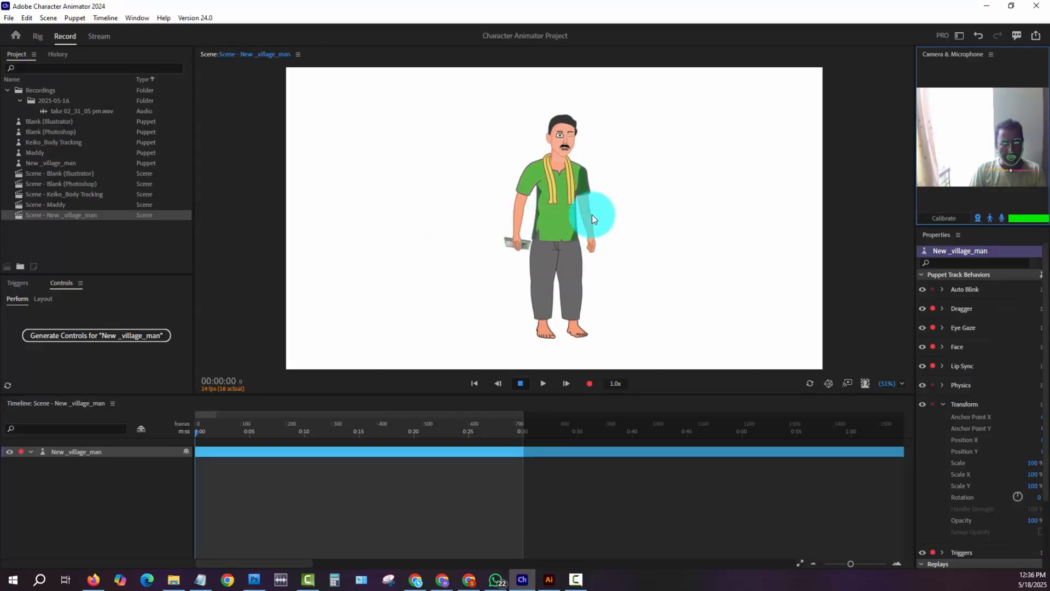
mouse_move(513, 240)
mouse_down()
mouse_move(498, 239)
mouse_move(517, 250)
mouse_up()
click(465, 273)
drag(465, 272, 515, 257)
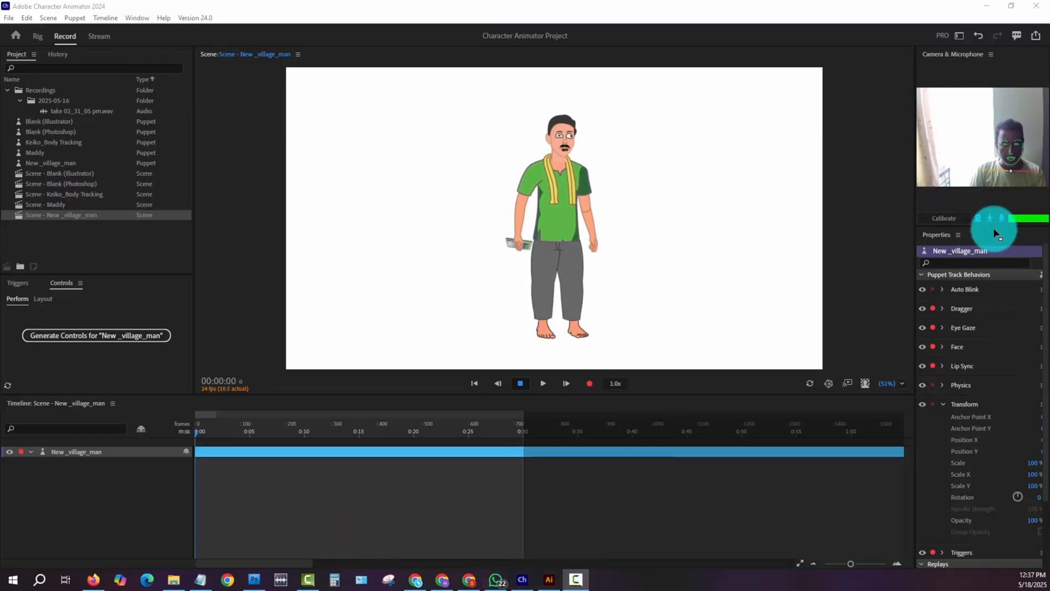
click(978, 221)
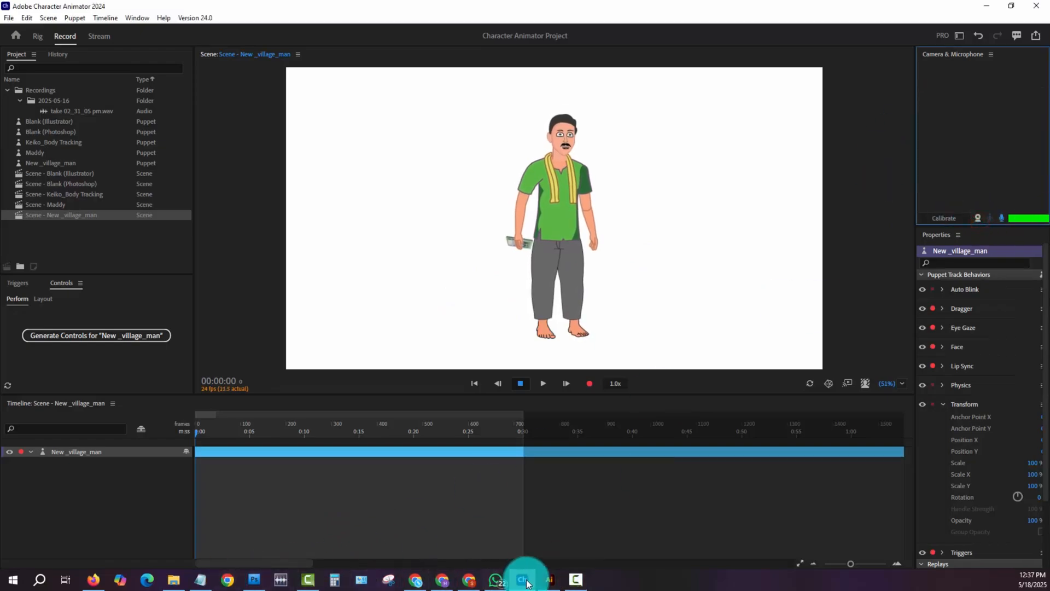
- Check the Left_Hand layers in Photoshop, then switch to Illustrator and view the whole character library artboard
click(549, 581)
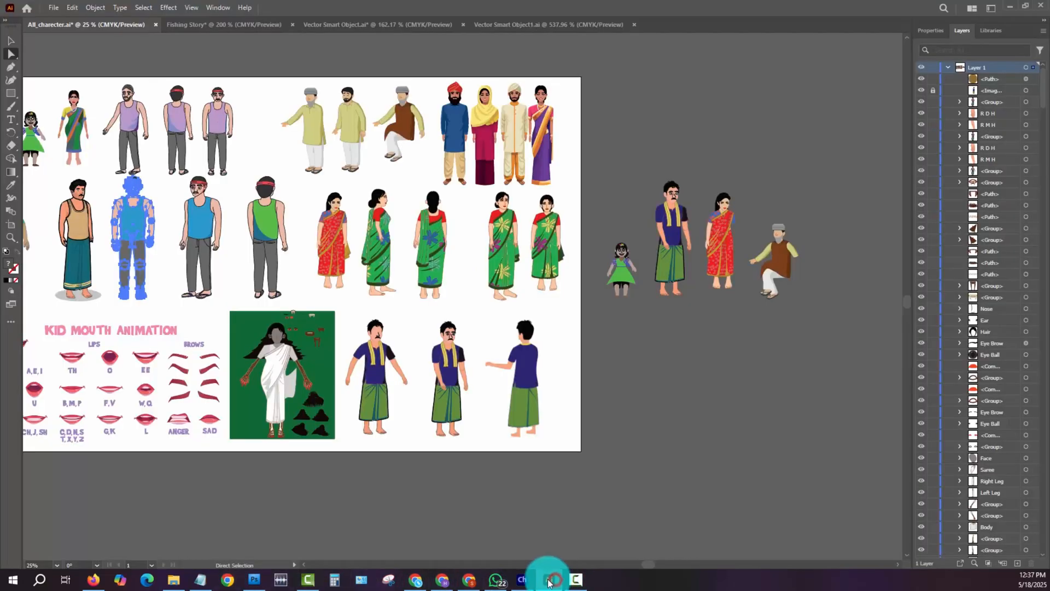
click(252, 580)
click(982, 352)
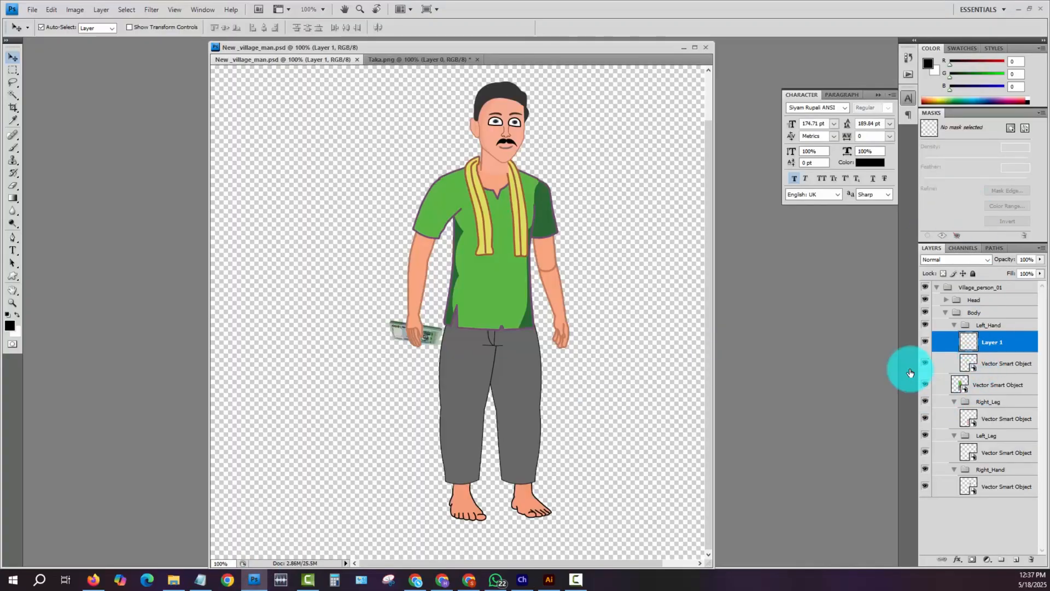
click(548, 579)
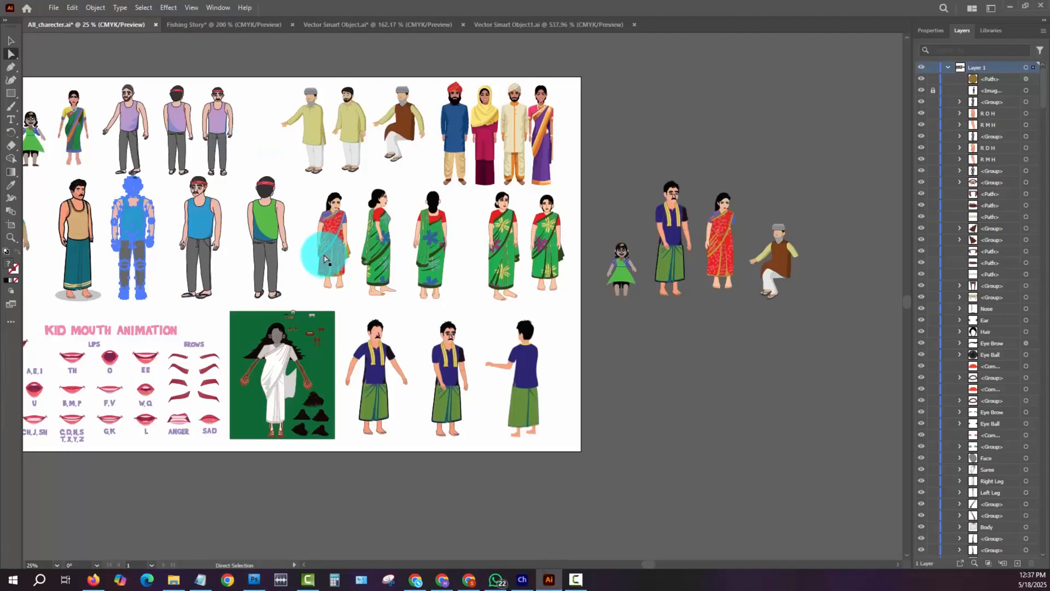
drag(316, 253, 579, 274)
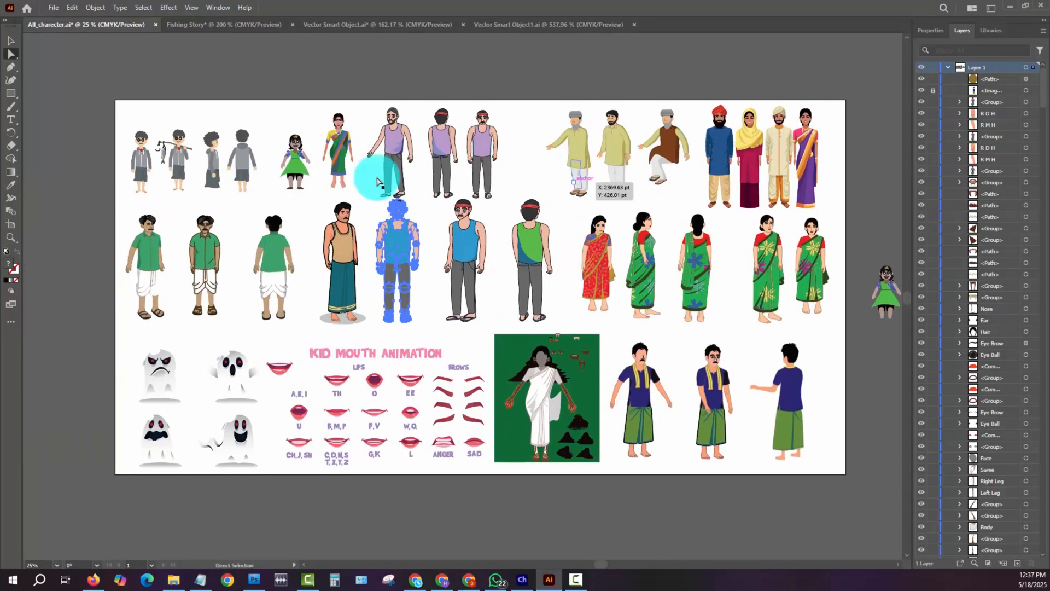
- View the whole Fishing Story artboard and examine the seated old man's artwork by selecting it and clearing the selection
click(222, 25)
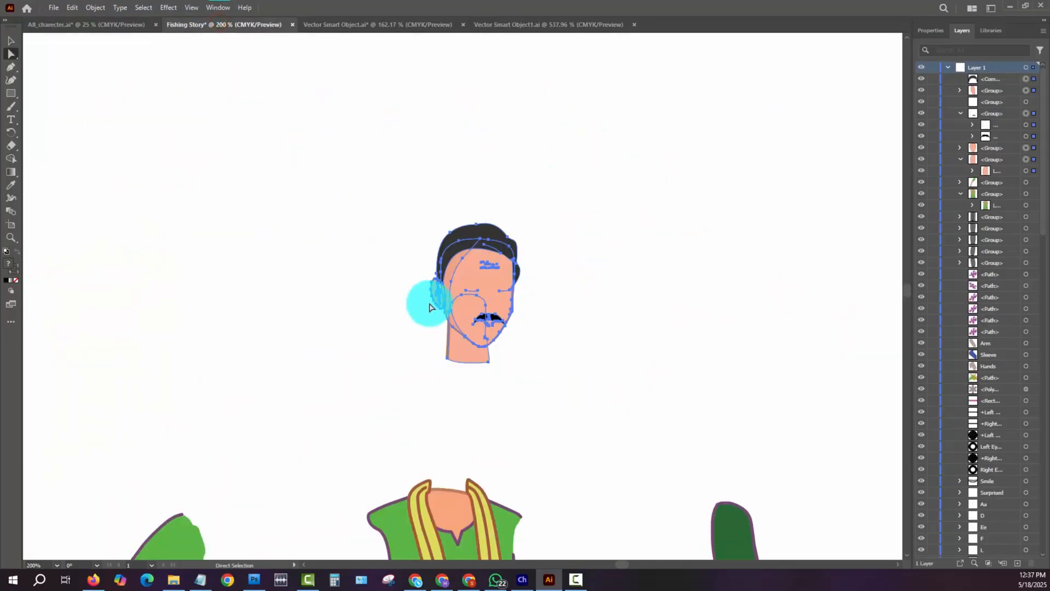
key(ctrl+0)
key(a)
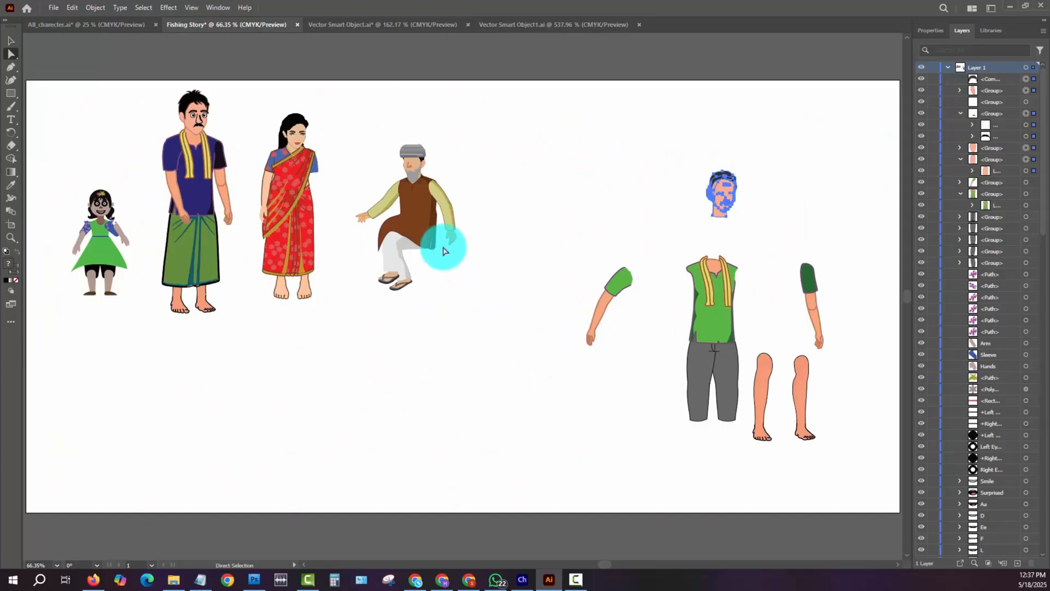
drag(359, 128, 490, 331)
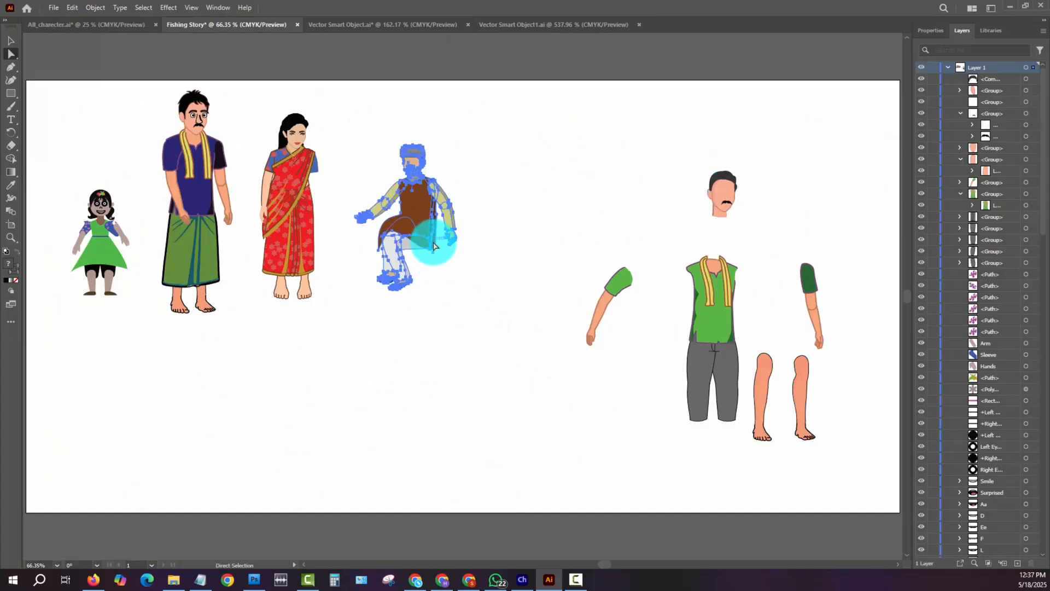
click(464, 302)
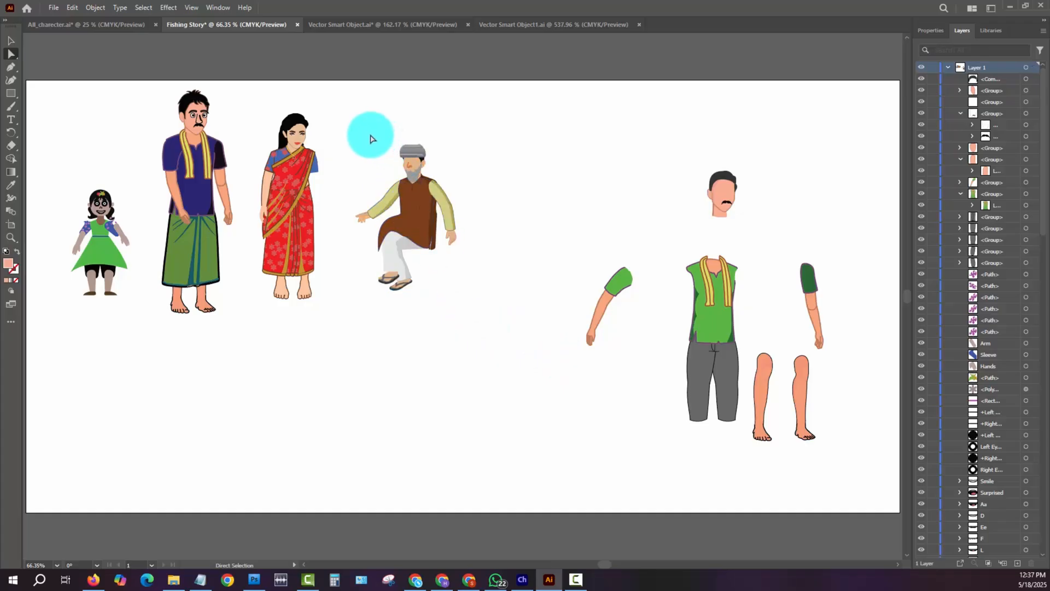
- In the character library, select the capped man with the outstretched arm to examine him, and return to Fishing Story
click(83, 24)
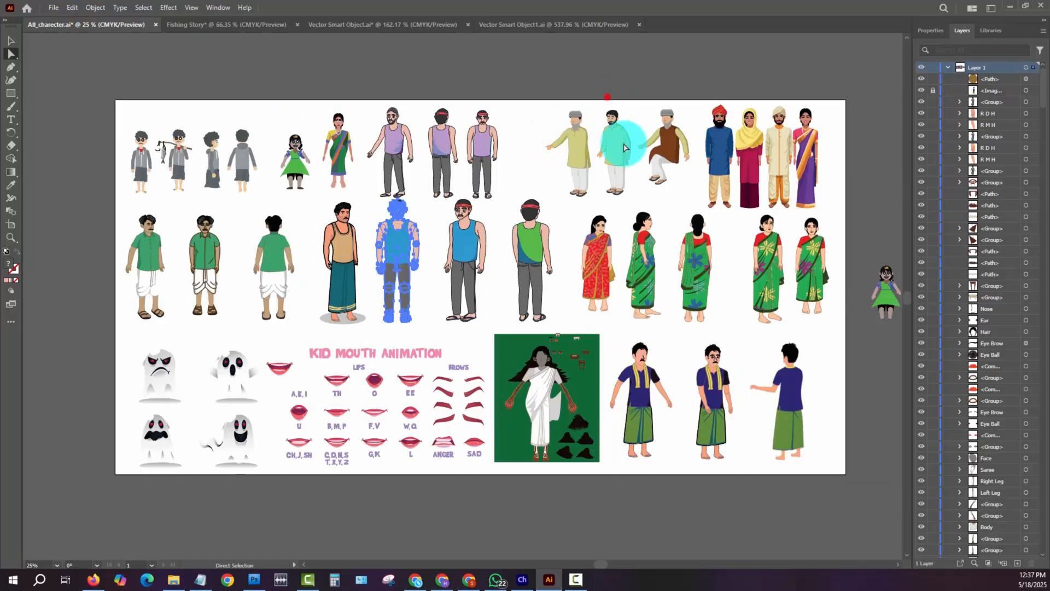
drag(624, 144, 618, 162)
drag(549, 94, 593, 191)
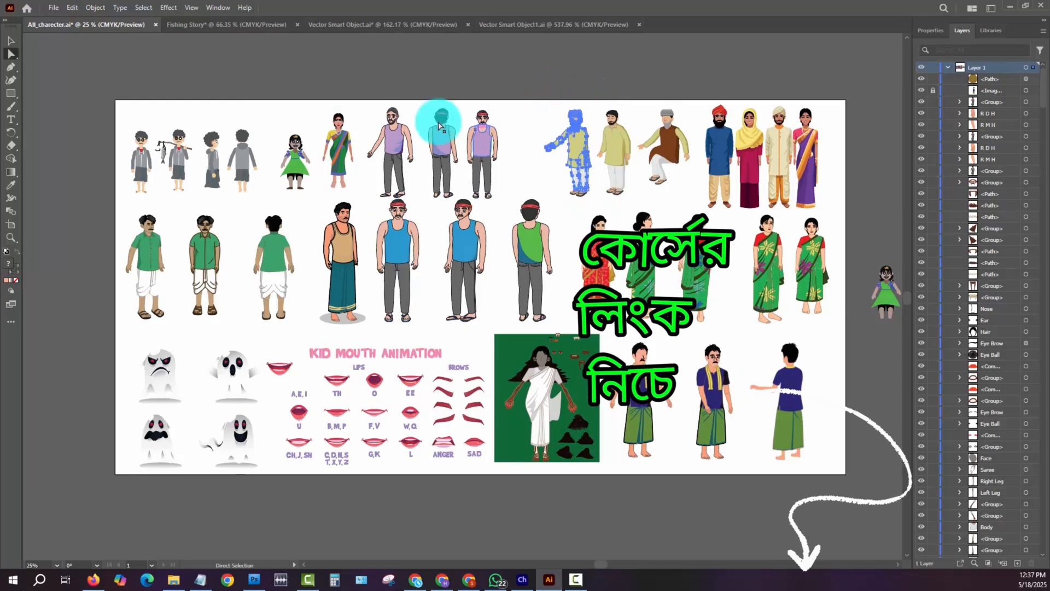
click(221, 24)
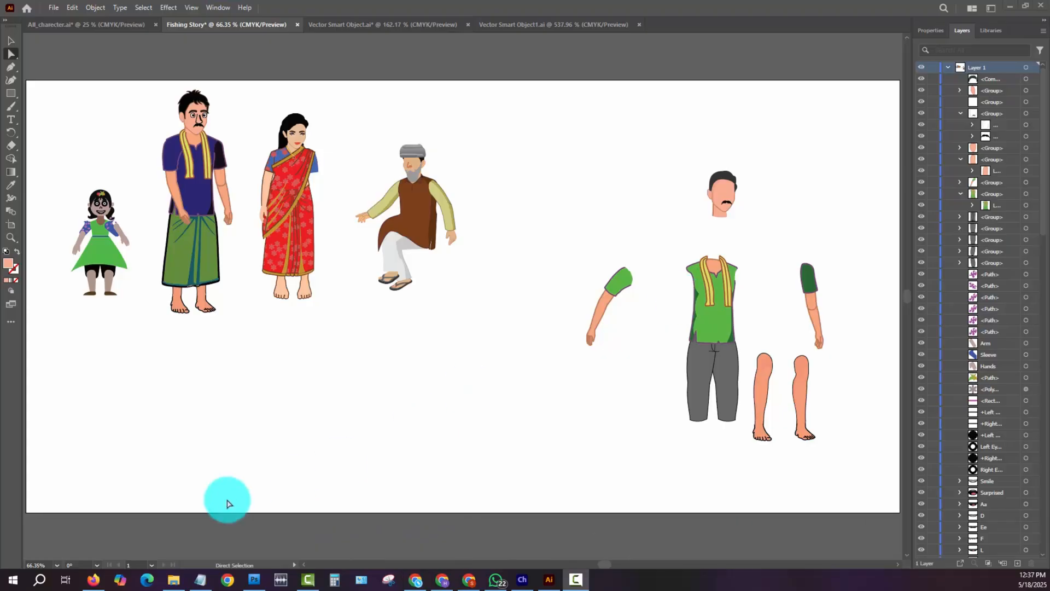
- Switch to Photoshop, review the finished puppet in the Character Animator scene, and return to New _village_man.psd in Photoshop
click(252, 580)
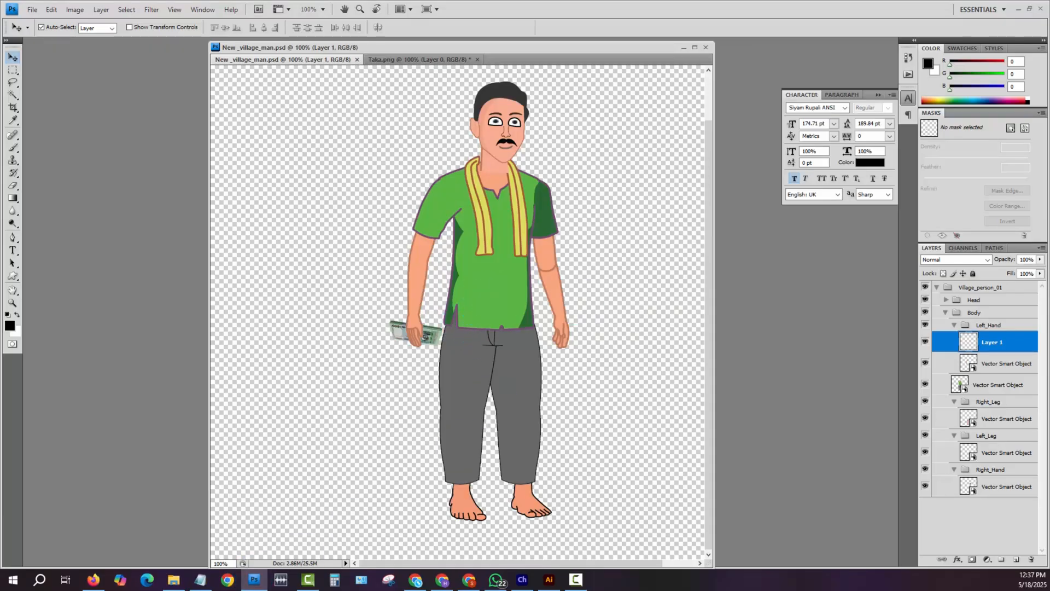
click(526, 579)
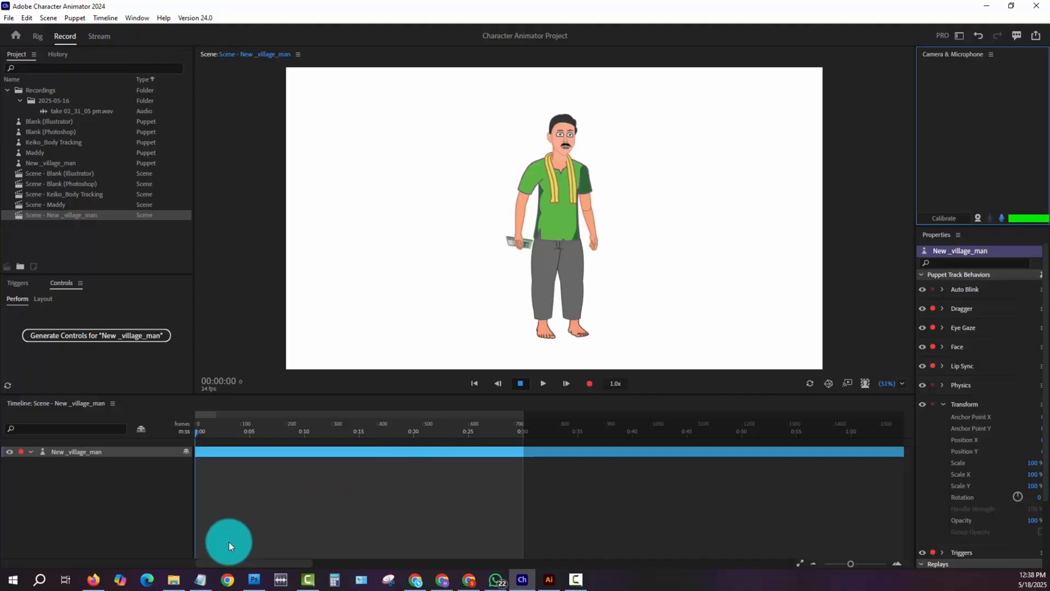
click(254, 579)
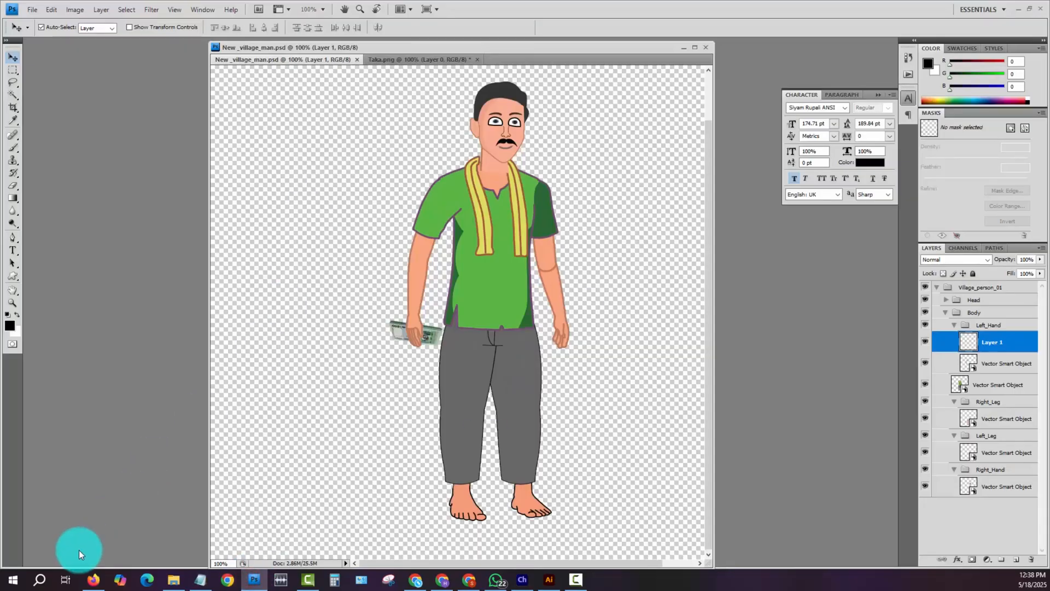
- Switch to Illustrator and view the whole character library artboard in All_charecter.ai
click(546, 579)
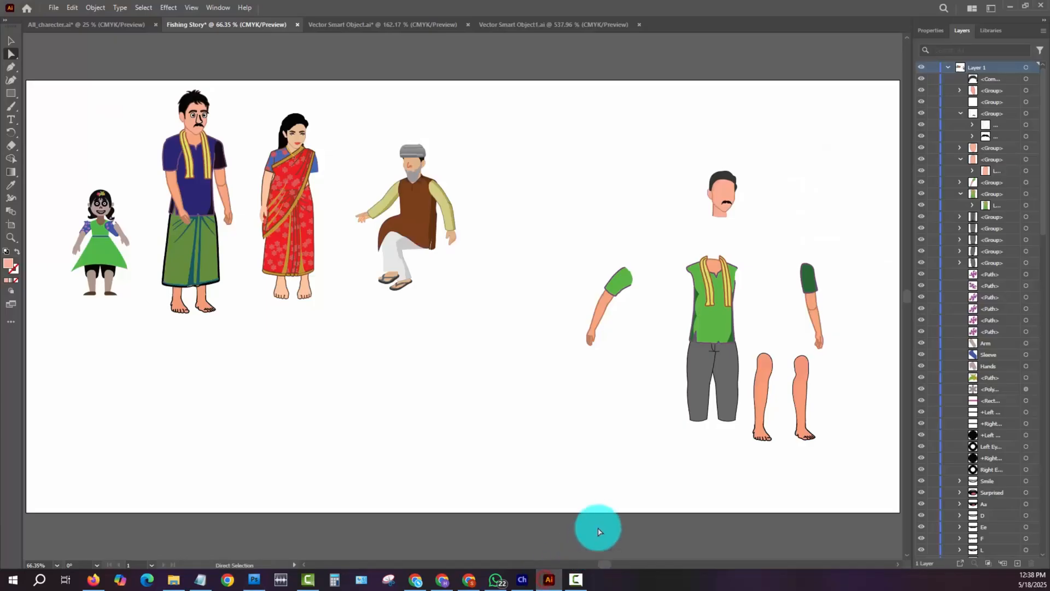
click(97, 26)
key(v)
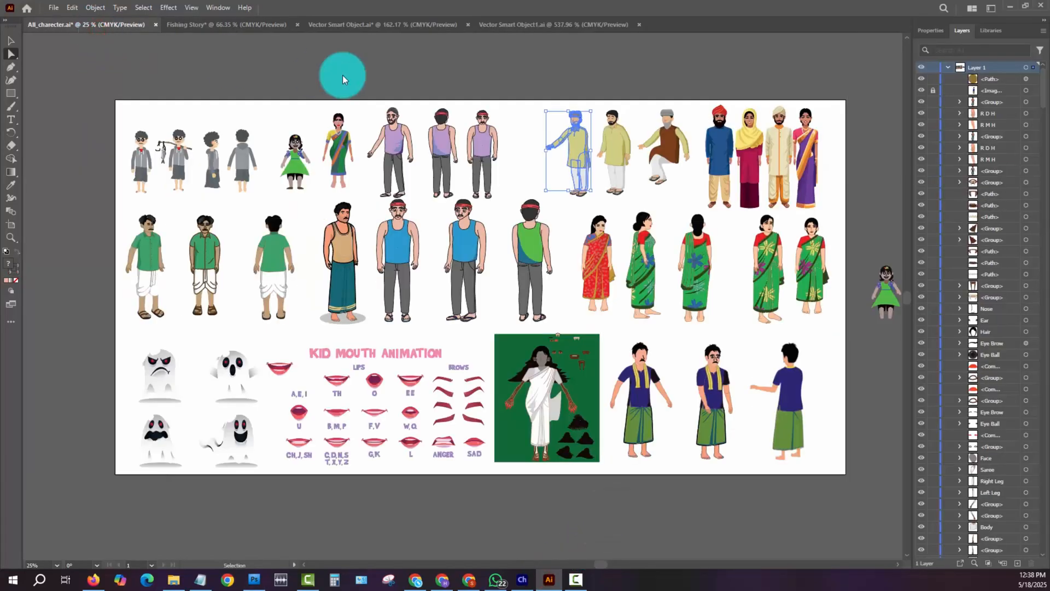
scroll(343, 79, up, 1)
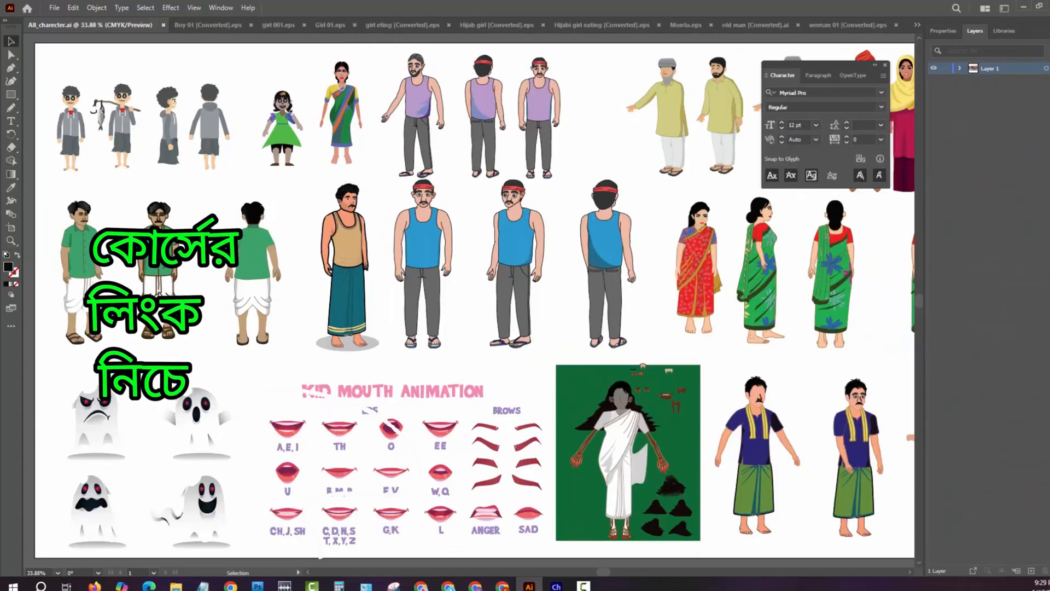
key(shift+Tab)
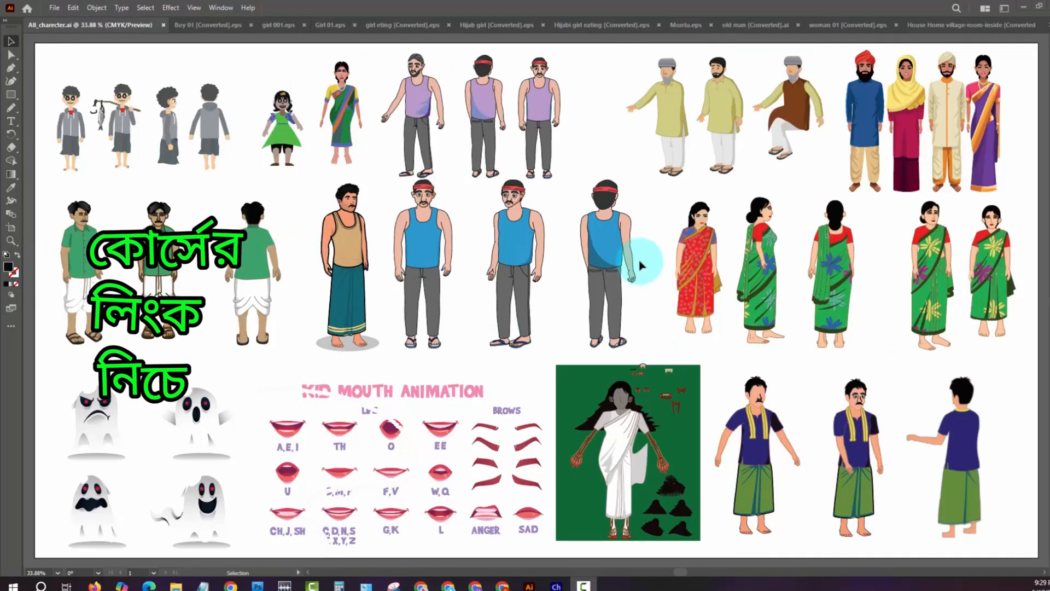
- Select all the library artwork to examine its outlines, inspect the boys and village men up close, and clear the selection
click(648, 202)
key(ctrl+a)
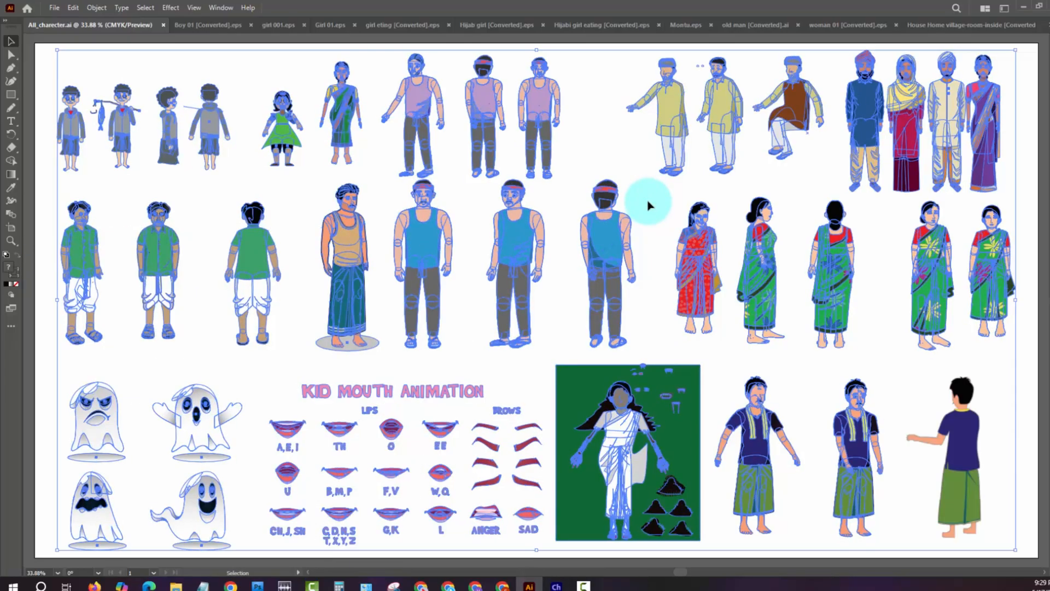
key(space)
drag(377, 239, 408, 241)
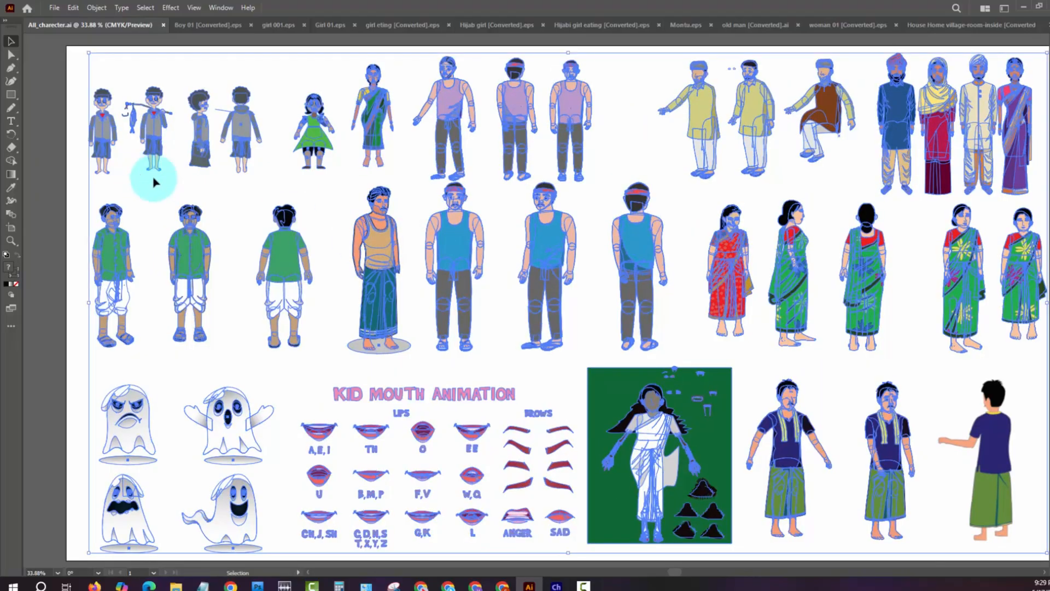
key(z)
drag(102, 97, 205, 273)
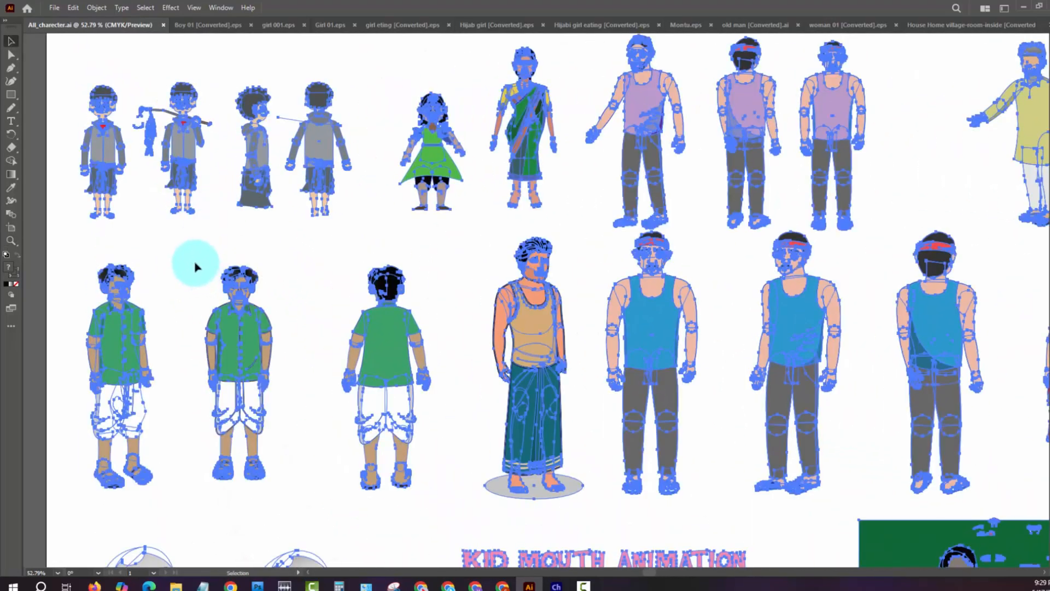
click(196, 267)
- Ungroup the man in the tan vest and teal lungi so his body parts can be selected separately
click(495, 318)
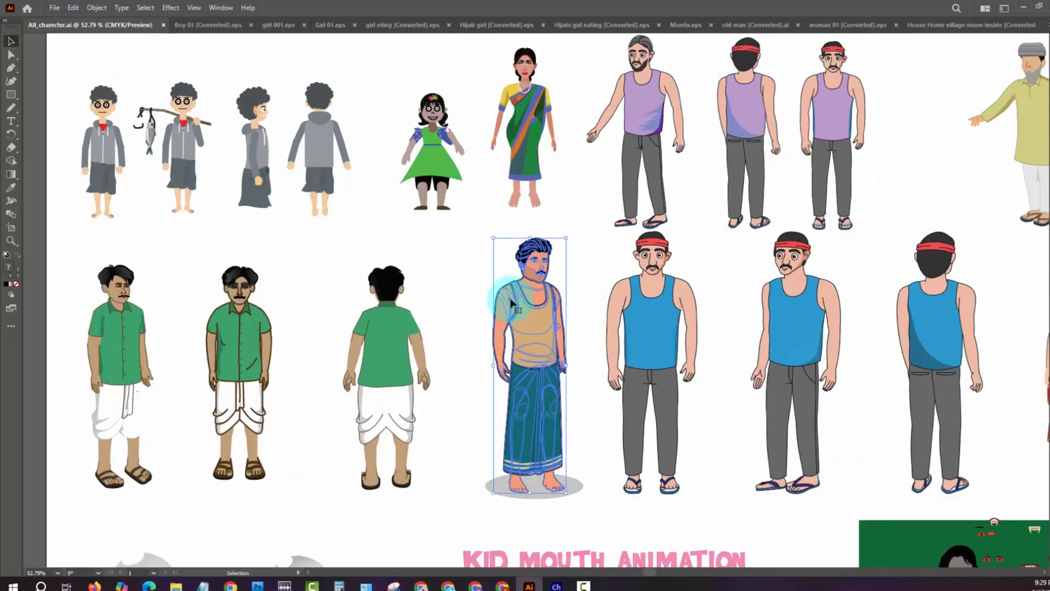
right_click(510, 300)
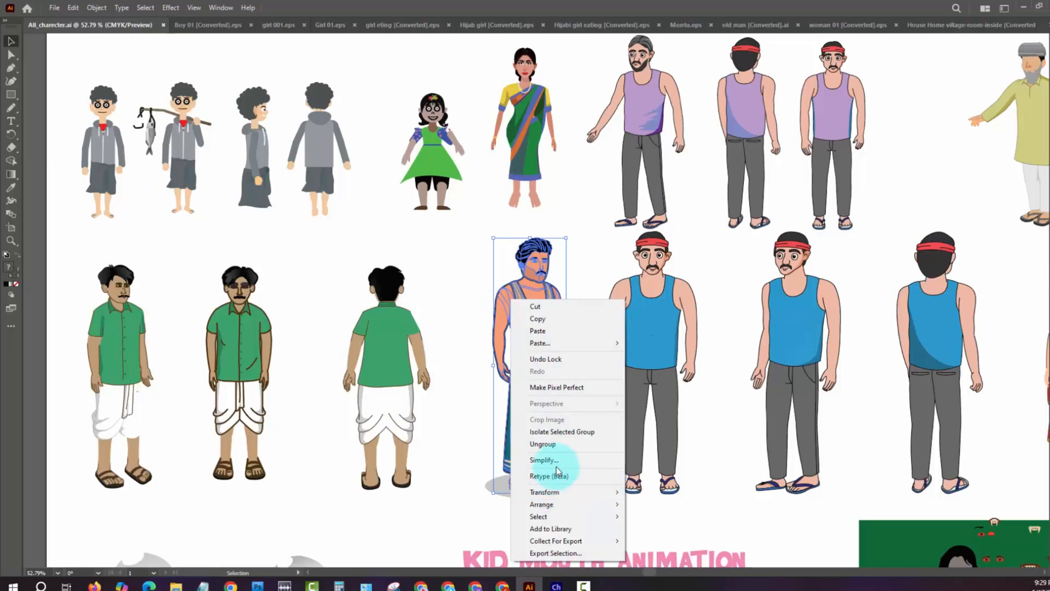
click(553, 443)
click(460, 333)
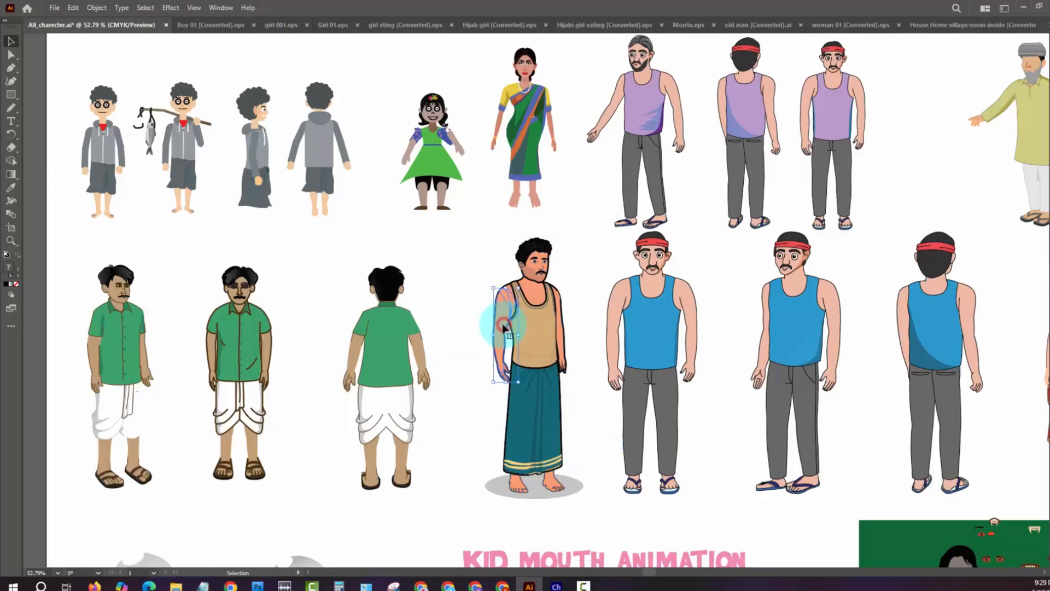
- Try rotating the tan-vest man's separated arm around a pivot at his shoulder
key(r)
click(509, 298)
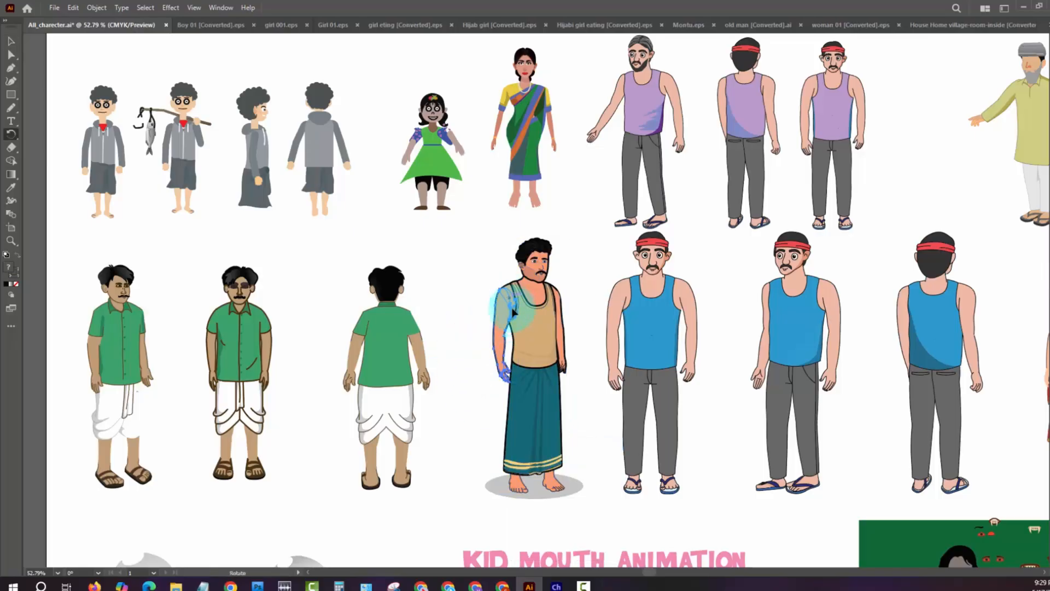
drag(513, 313, 483, 495)
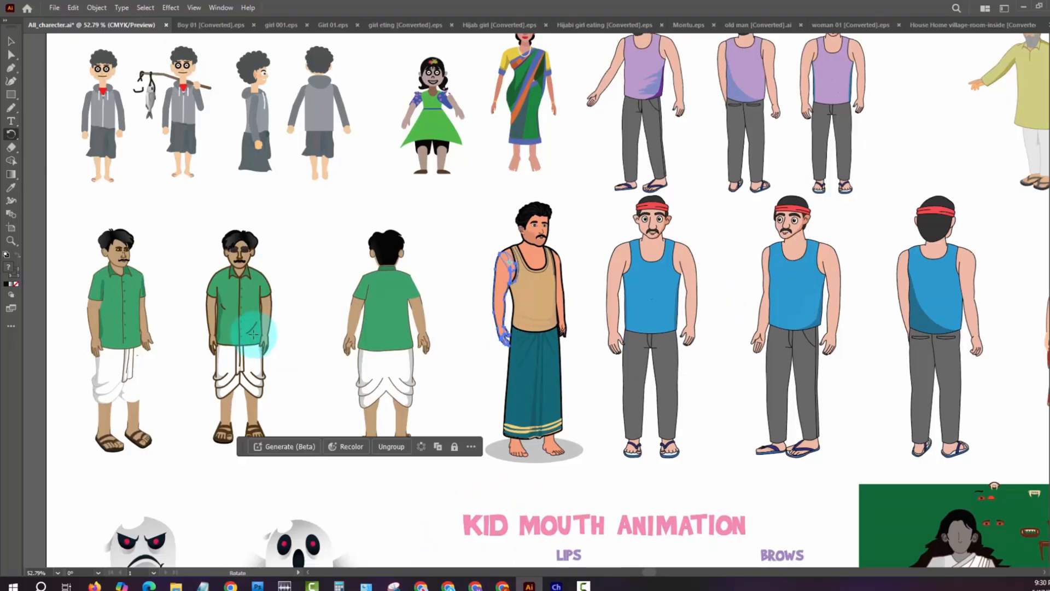
- Ungroup the leftmost green-shirted man in the white dhoti twice to break his nested groups into separate parts
key(v)
click(105, 293)
right_click(106, 290)
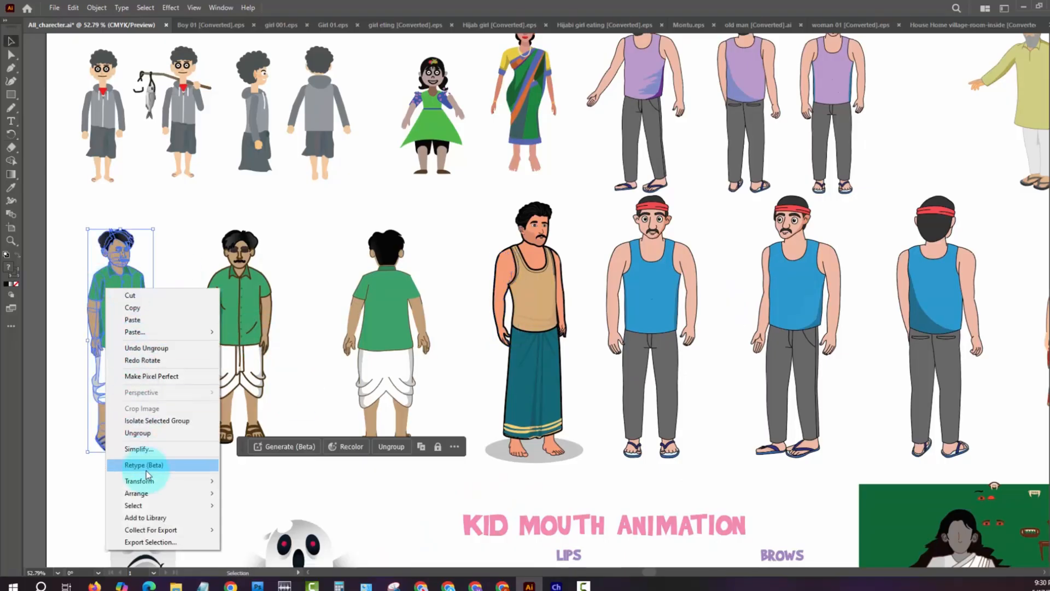
click(152, 436)
click(71, 260)
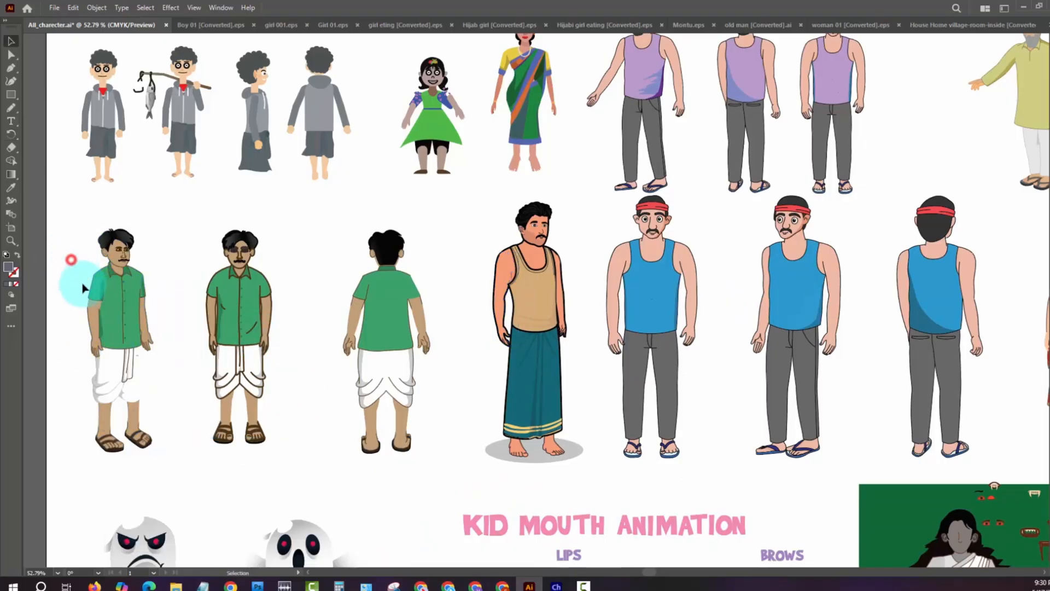
click(97, 294)
right_click(91, 278)
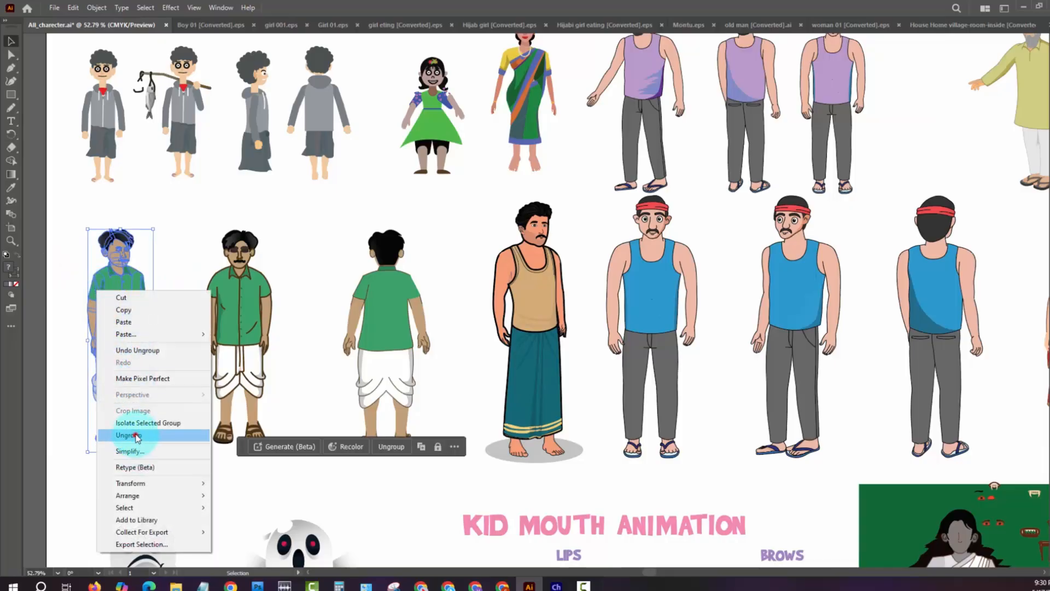
click(137, 434)
click(73, 305)
- Select the leftmost green-shirted man's sleeve, forearm and hand together and rotate them outward around the shoulder
click(92, 295)
shift+click(94, 331)
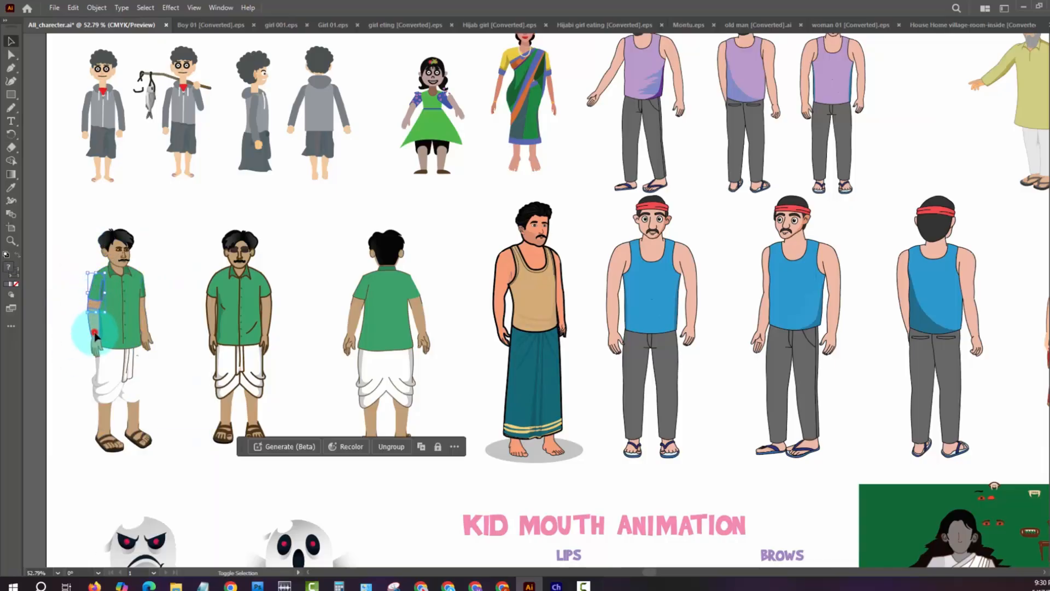
shift+click(96, 351)
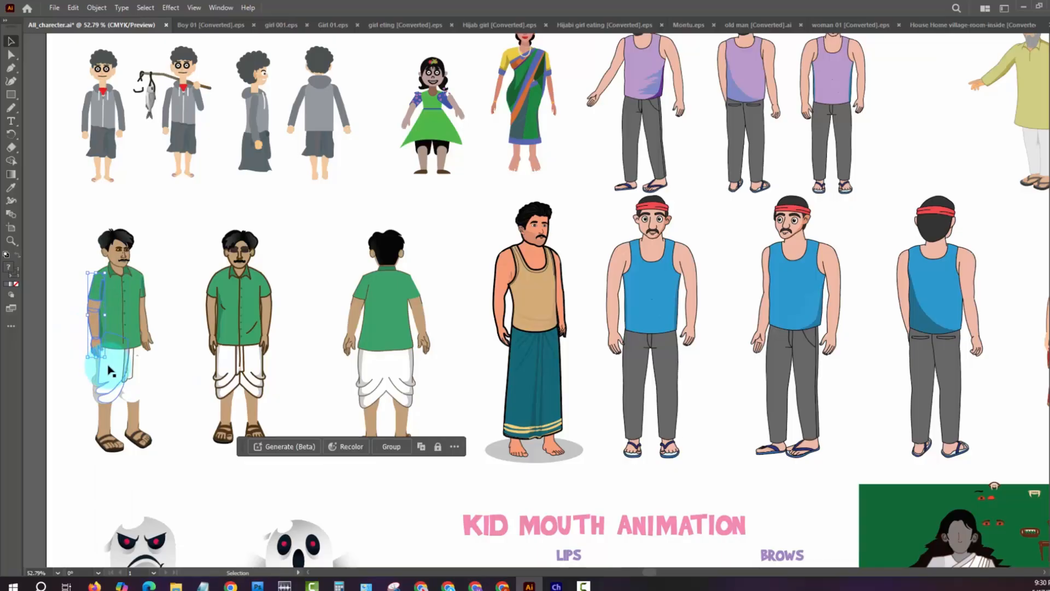
key(r)
click(95, 263)
drag(155, 392, 130, 370)
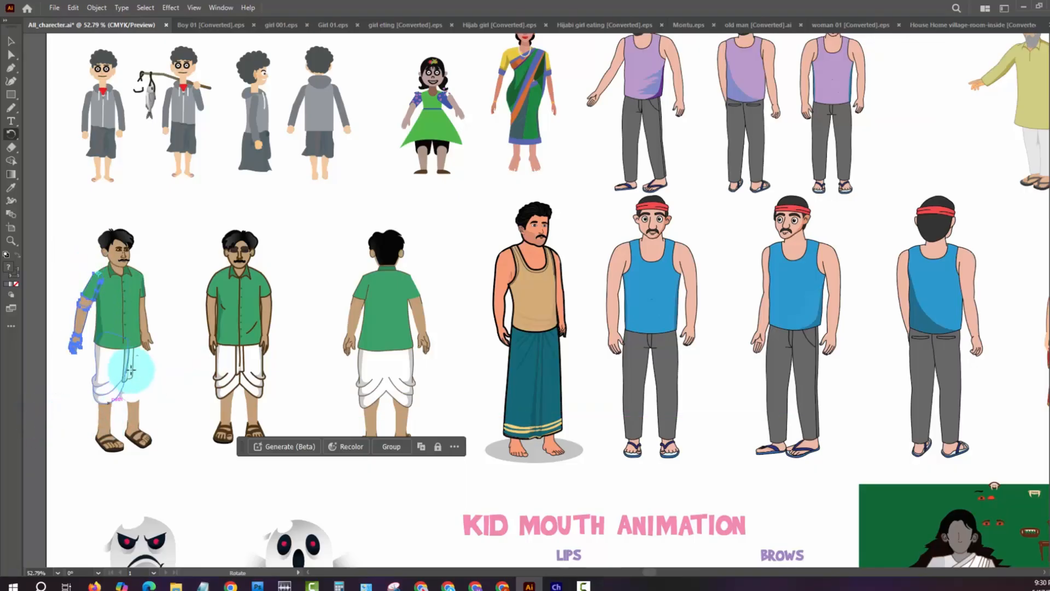
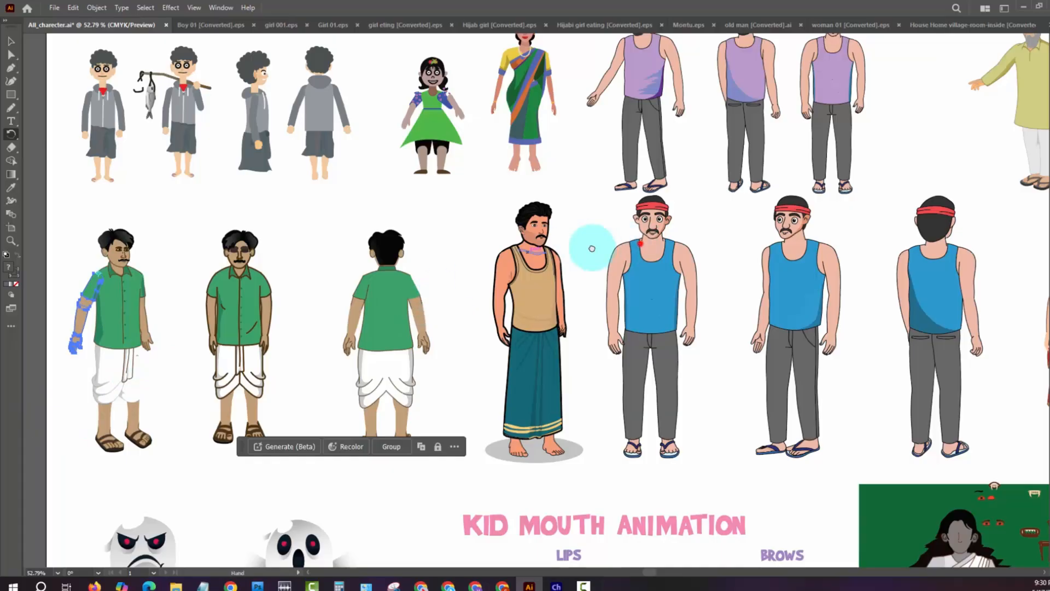
- Fit the whole All_charecter.ai artboard in view to look over its full set of characters
drag(640, 243, 529, 225)
key(ctrl+minus)
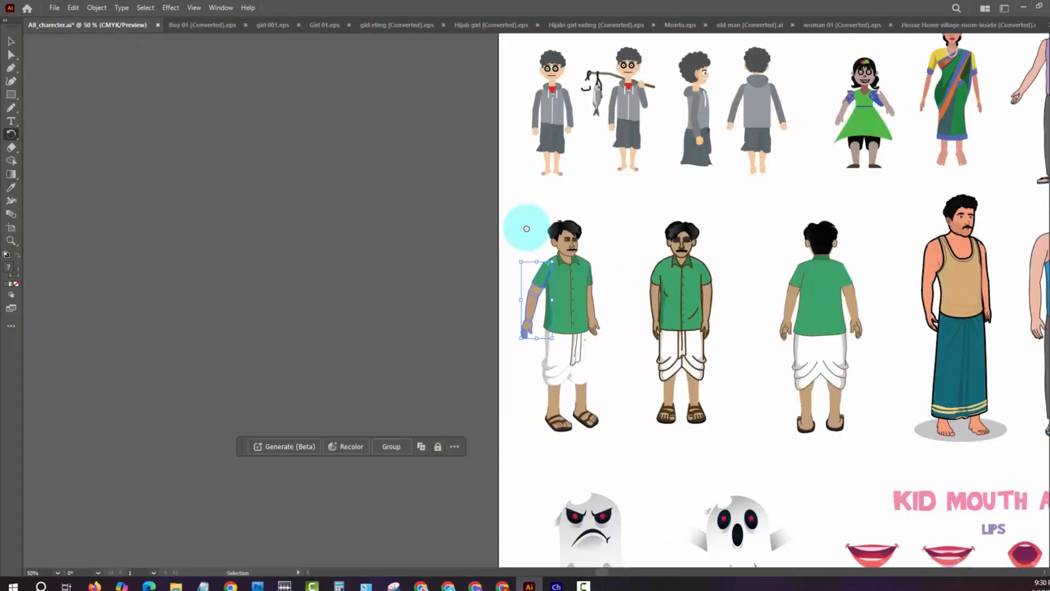
drag(911, 234, 304, 245)
drag(870, 348, 546, 222)
drag(802, 379, 826, 469)
key(ctrl+minus)
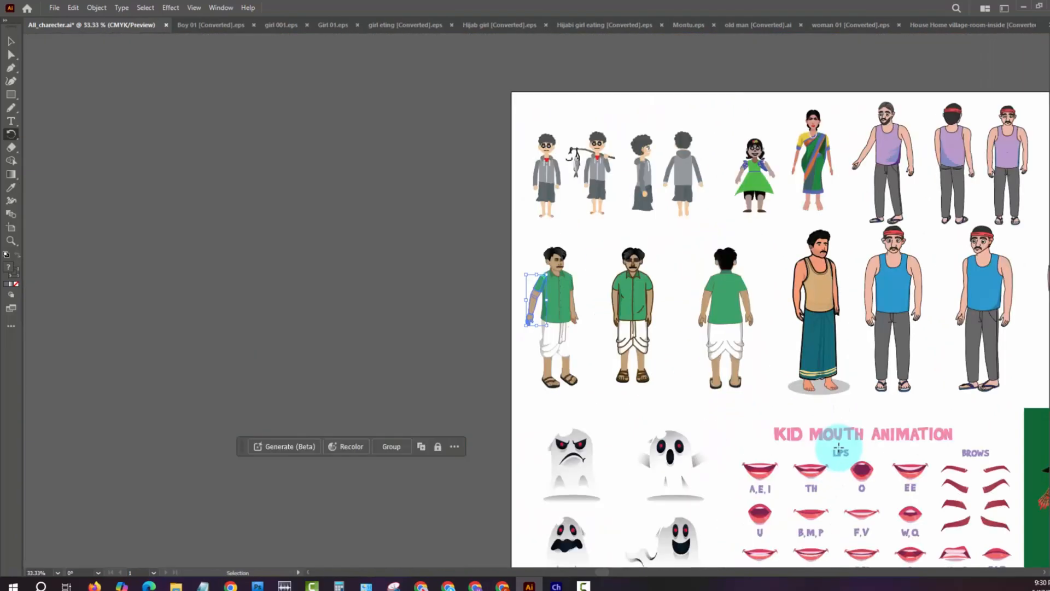
key(ctrl+0)
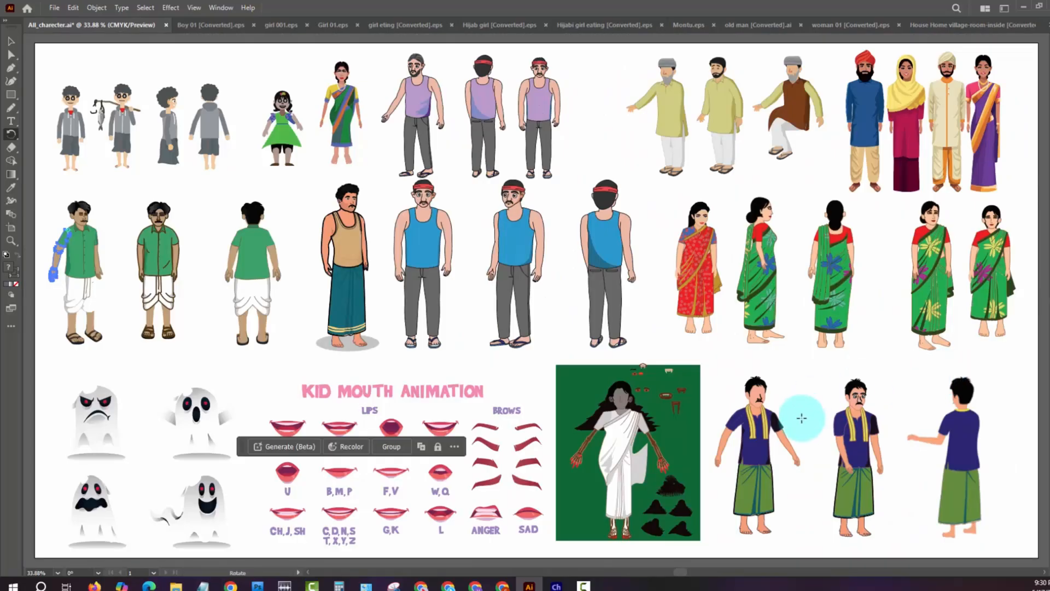
key(r)
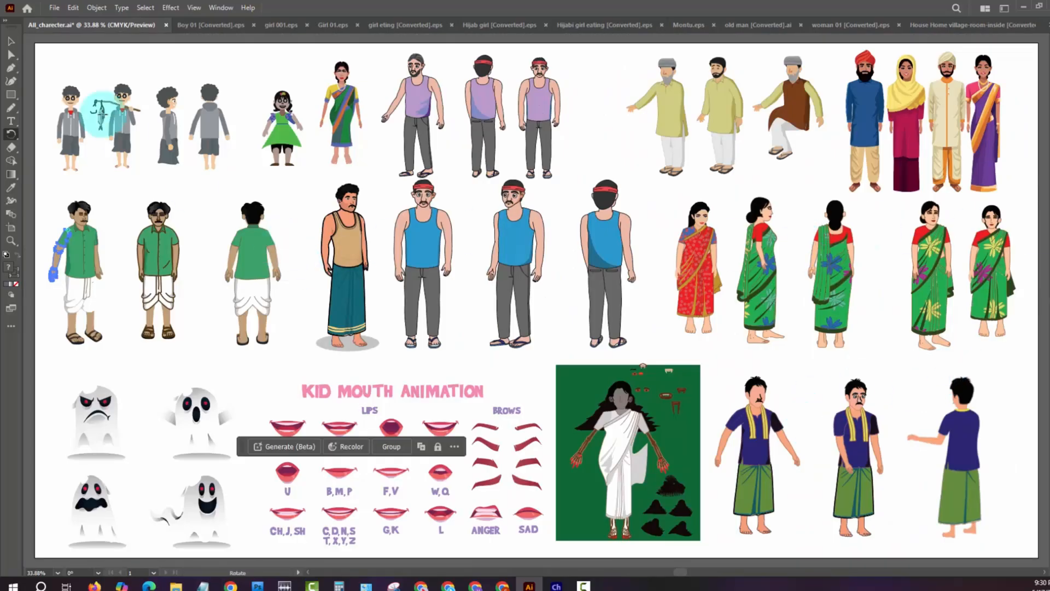
- Look over the boy poses, heads and arms in Boy 01 [Converted].eps and the character parts in girl 001.eps
click(10, 41)
click(204, 25)
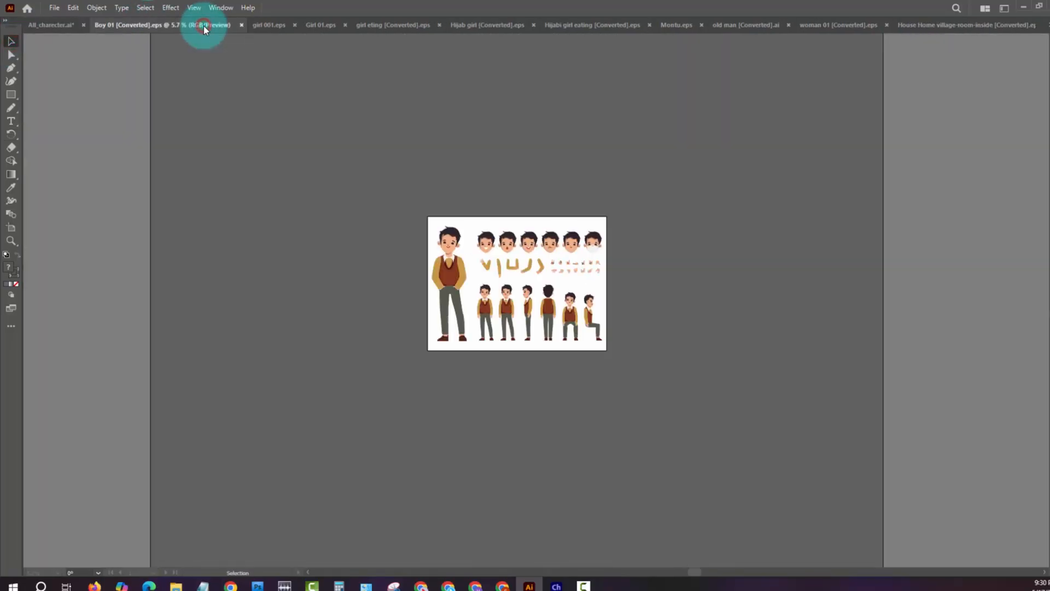
key(ctrl+0)
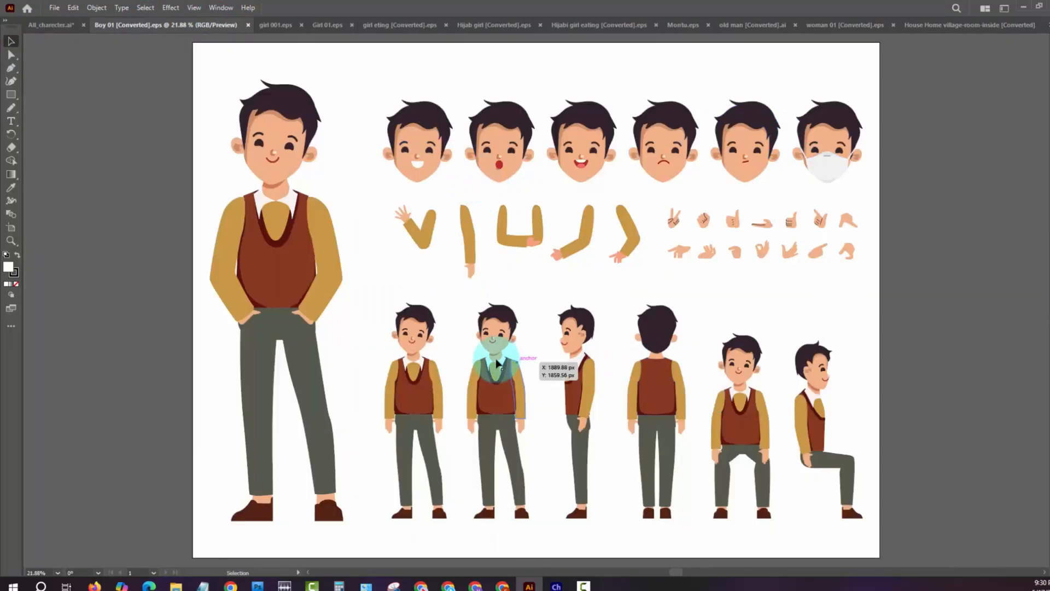
click(265, 25)
drag(433, 335, 527, 313)
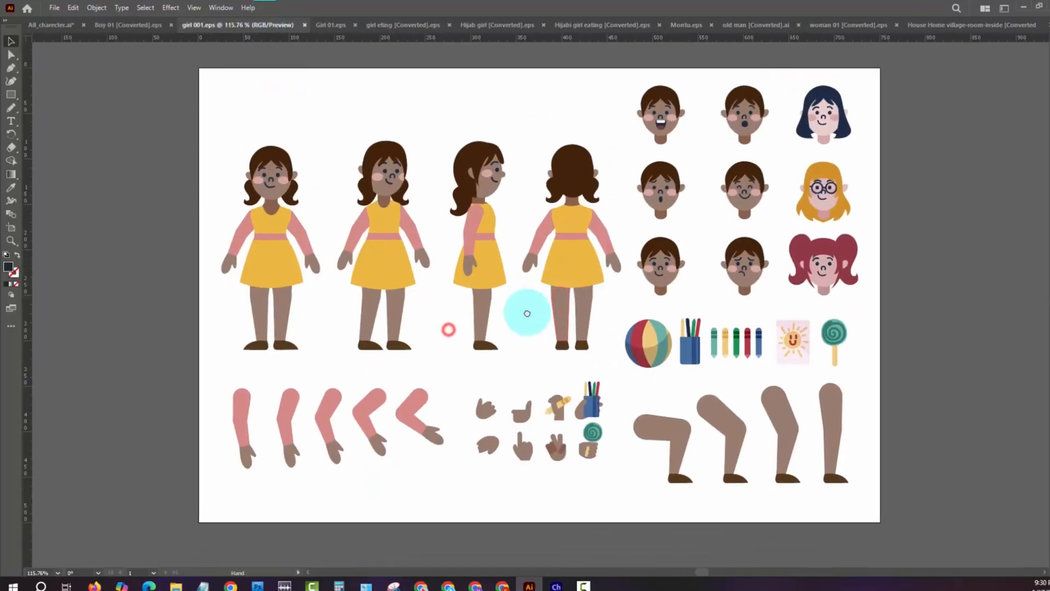
- Look over Girl 01.eps, girl eting [Converted].eps and Hijab girl [Converted].eps, selecting all the hijab girl artwork to reveal its paths
click(340, 26)
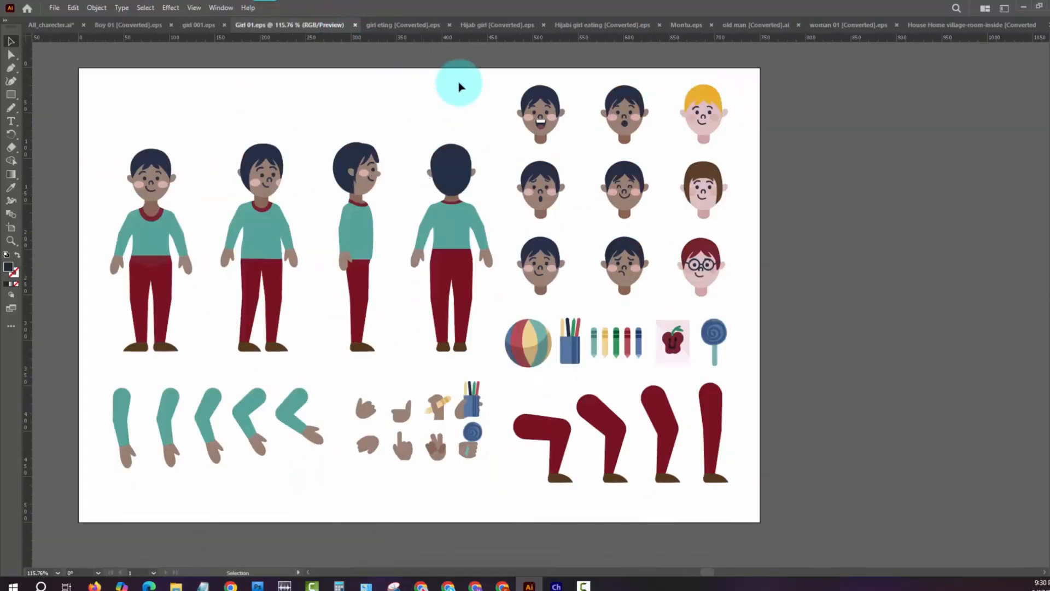
click(397, 27)
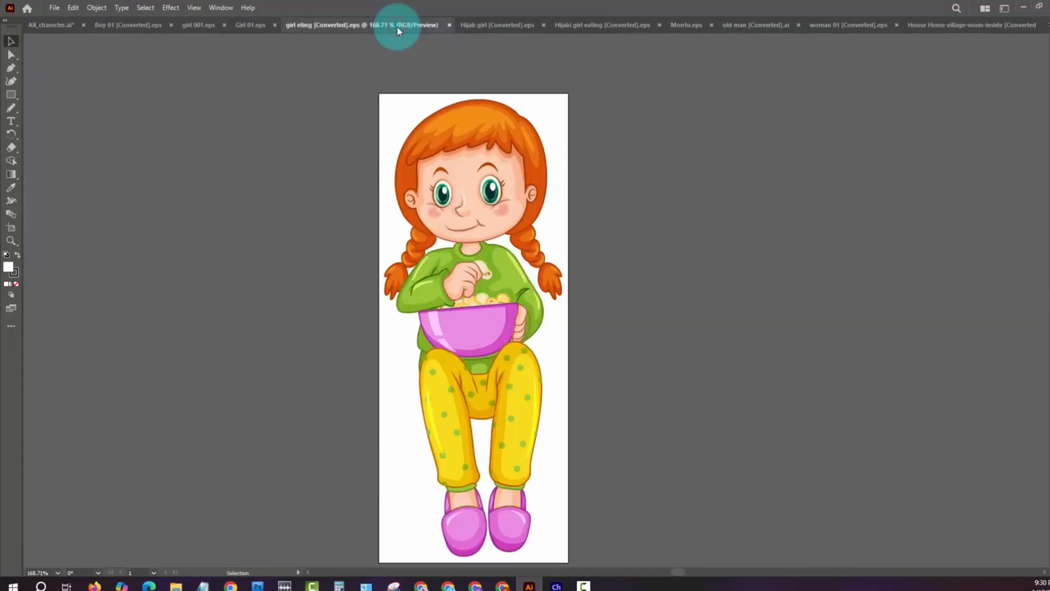
click(470, 27)
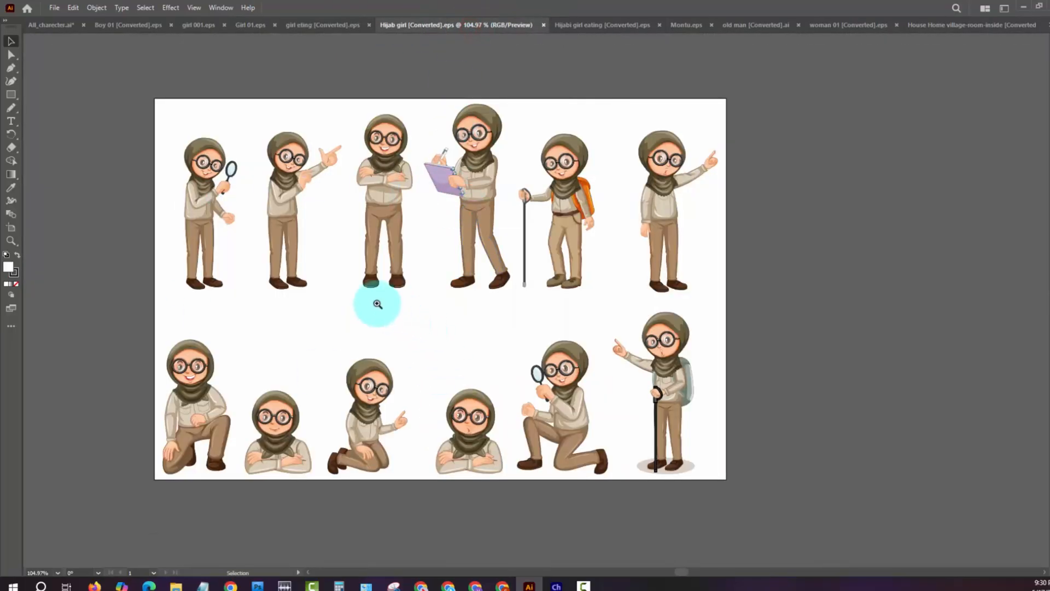
click(377, 304)
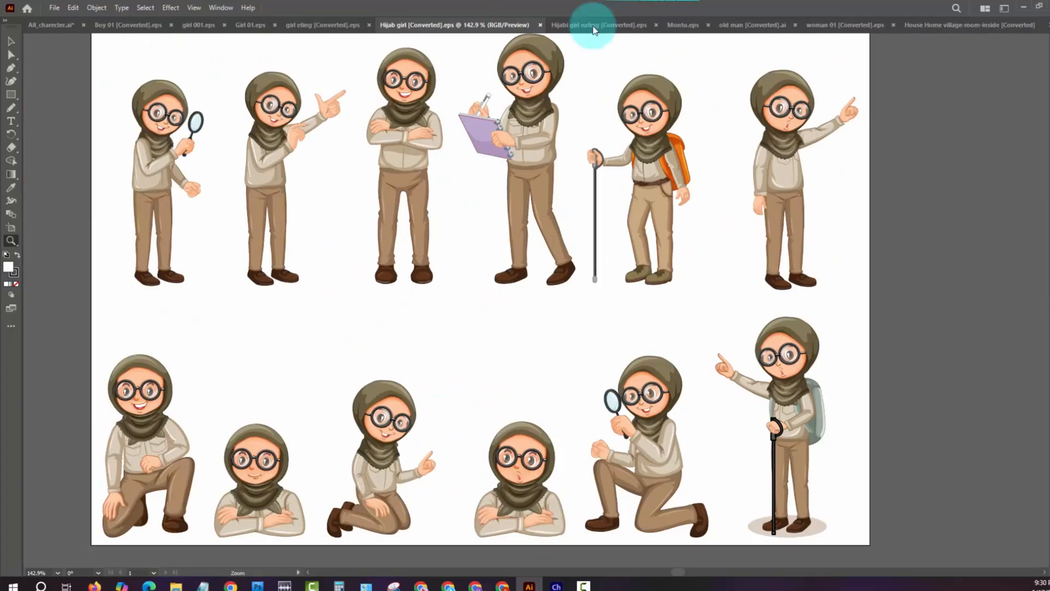
key(ctrl+a)
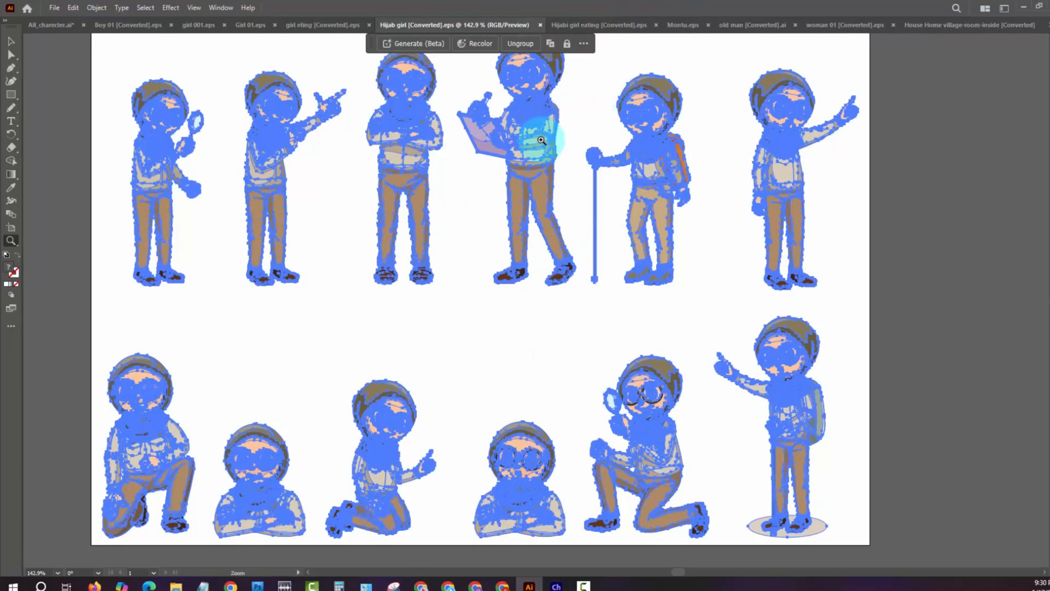
- Go past Hijabi girl eating [Converted].eps to Montu.eps and select all of its artwork to reveal the character's vector parts
click(576, 25)
click(697, 25)
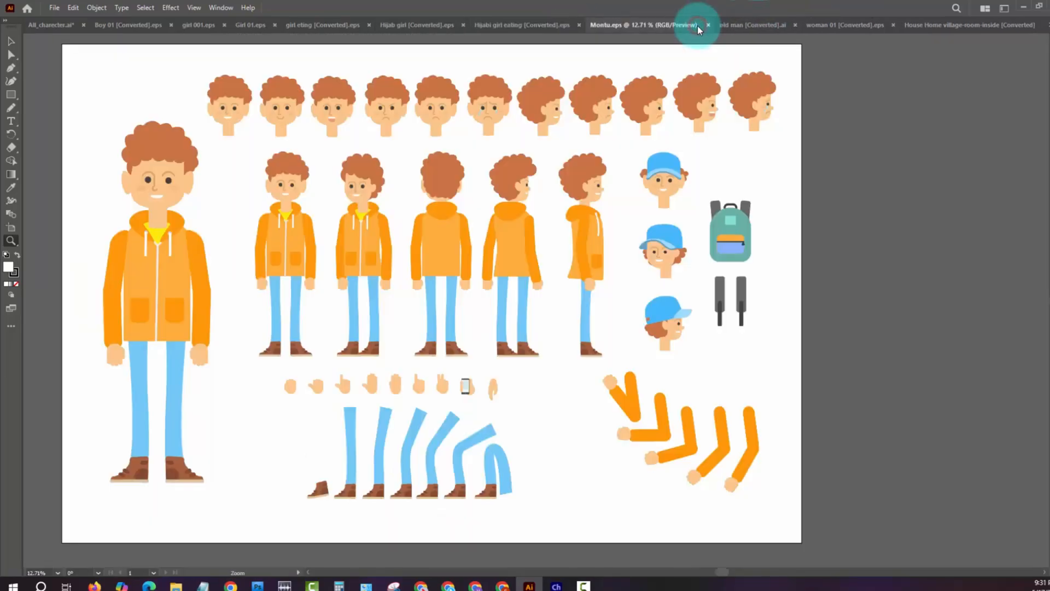
key(ctrl+a)
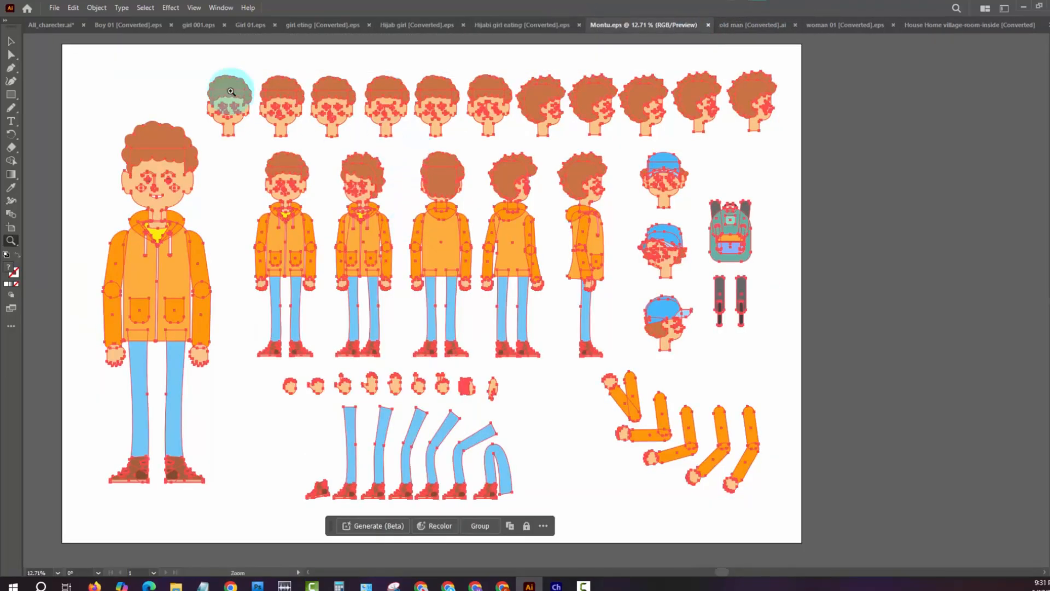
click(195, 76)
key(v)
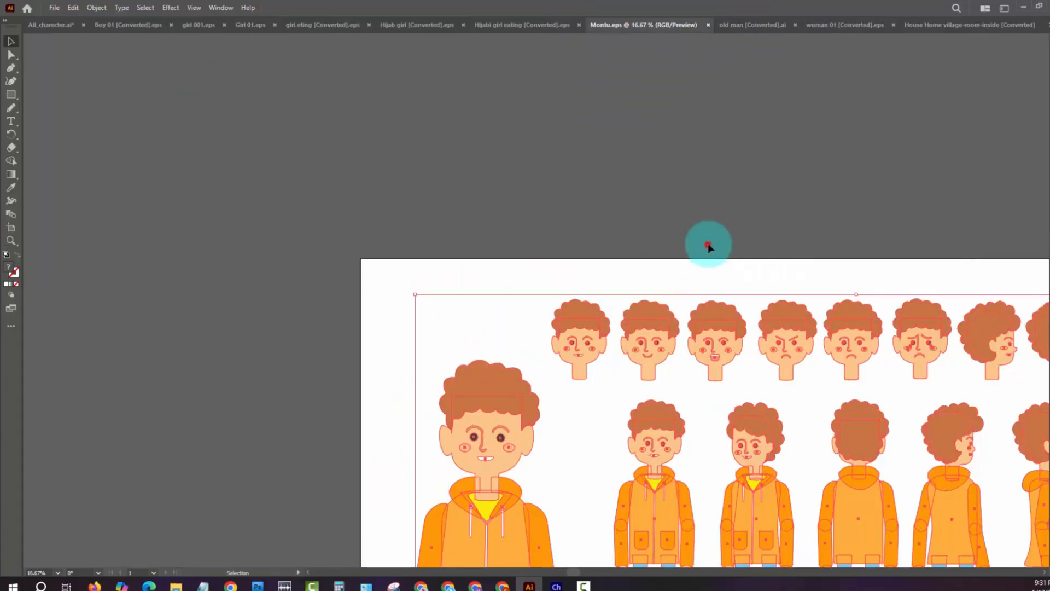
- Select the first side-profile head in Montu.eps as a separate group, deselect it, and look over the bodies, hands, legs and arms
click(708, 244)
drag(780, 197, 484, 92)
click(696, 228)
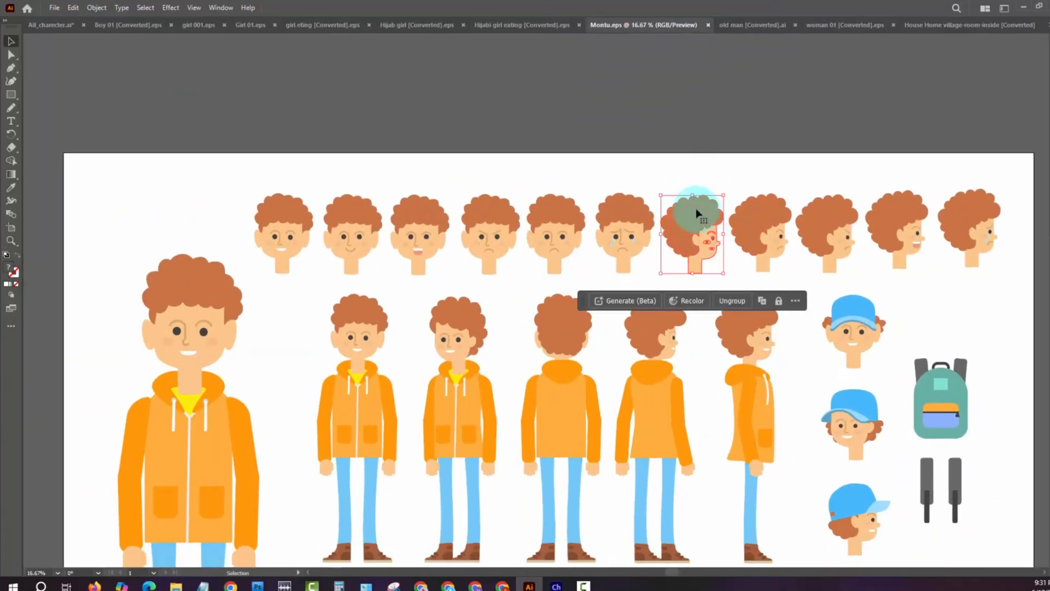
drag(715, 204, 786, 245)
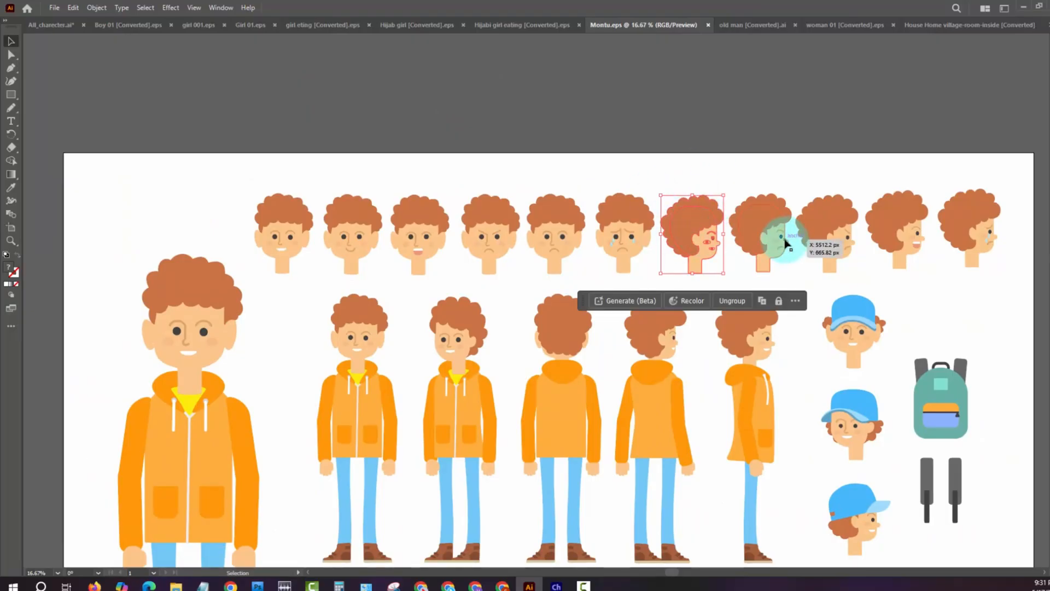
drag(595, 452, 600, 343)
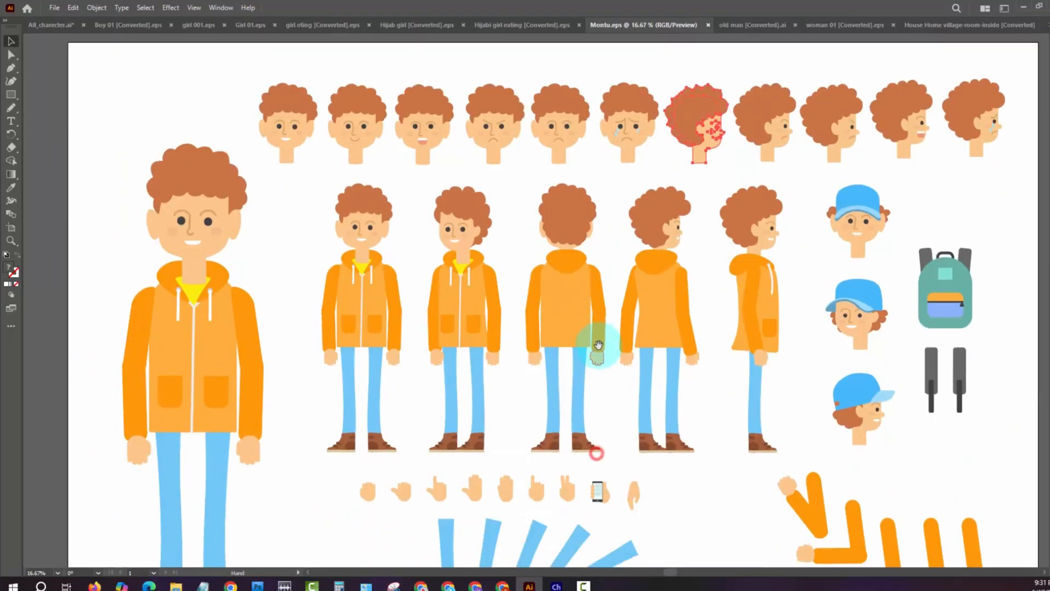
click(805, 348)
drag(790, 346, 679, 253)
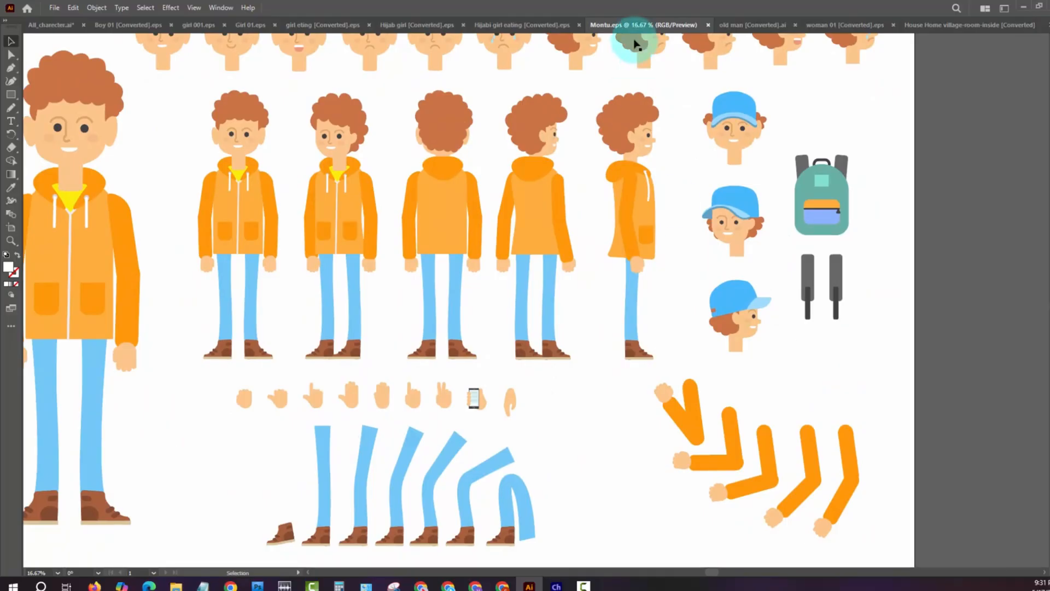
- Look over old man [Converted].ai and the heads, arms and poses in woman 01 [Converted].eps
click(746, 25)
click(833, 24)
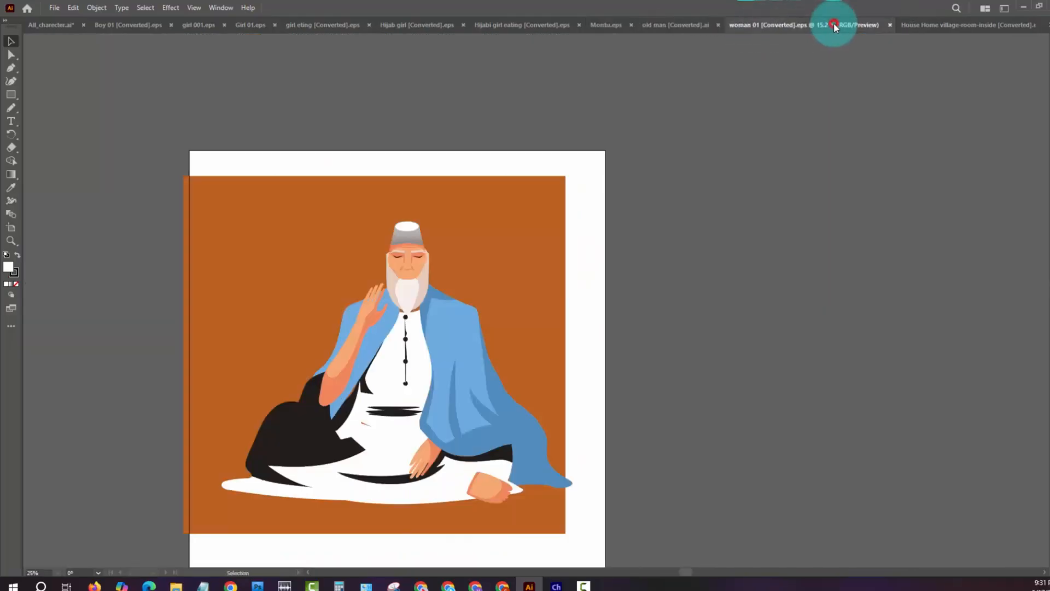
key(z)
click(535, 390)
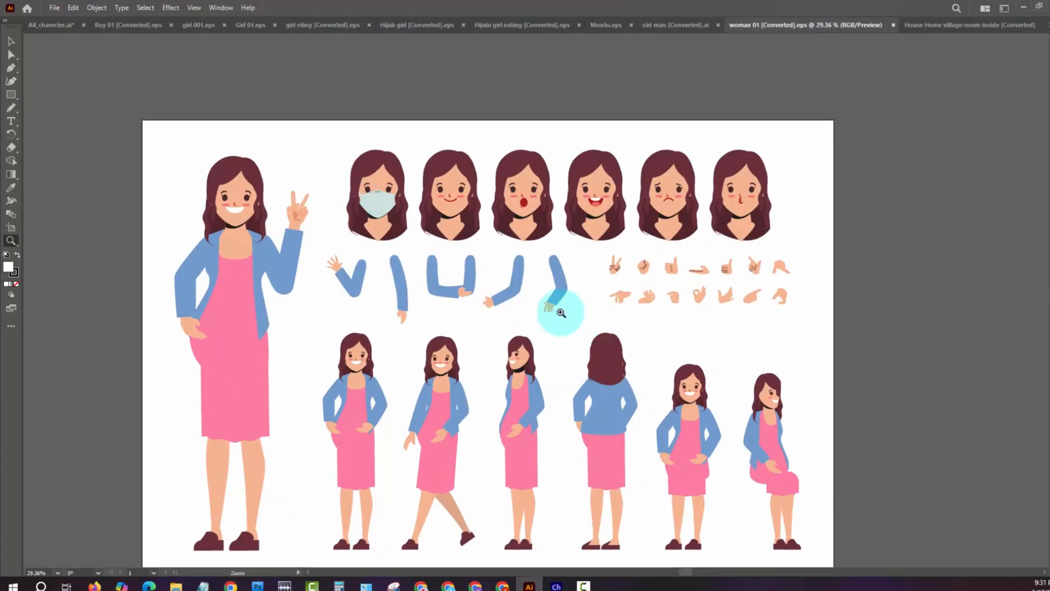
- View the House Home village-room-inside [Converted].eps background and the skeleton poses in kong kal Skeleton [Converted].eps
click(946, 24)
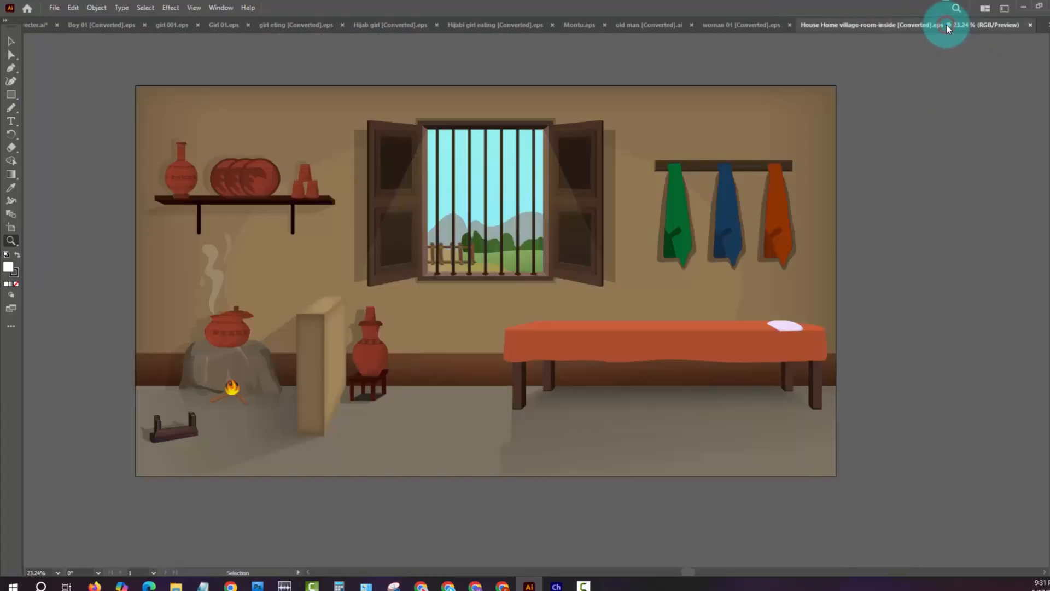
click(1043, 25)
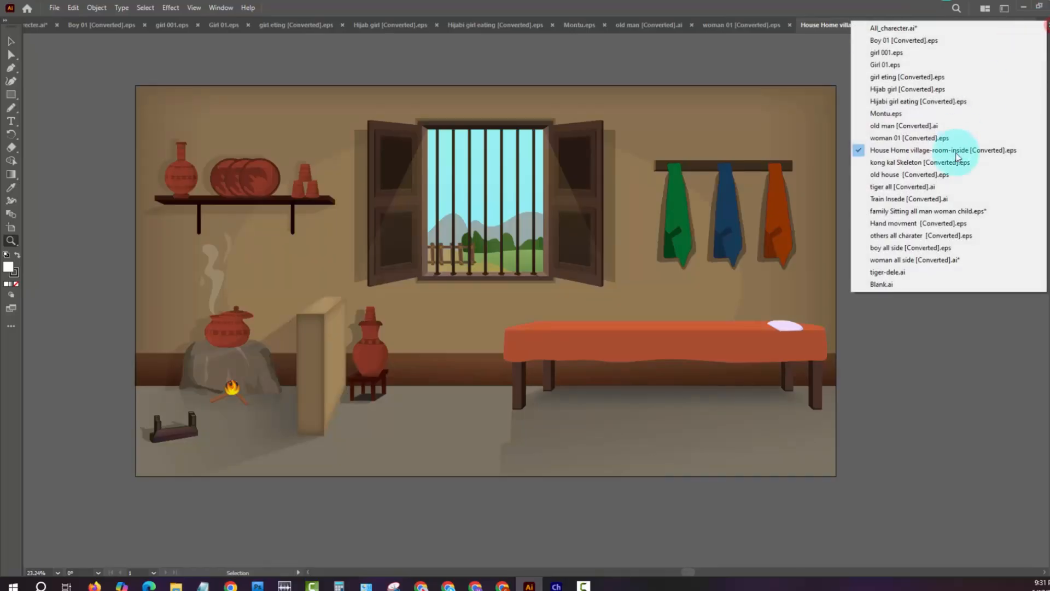
click(953, 157)
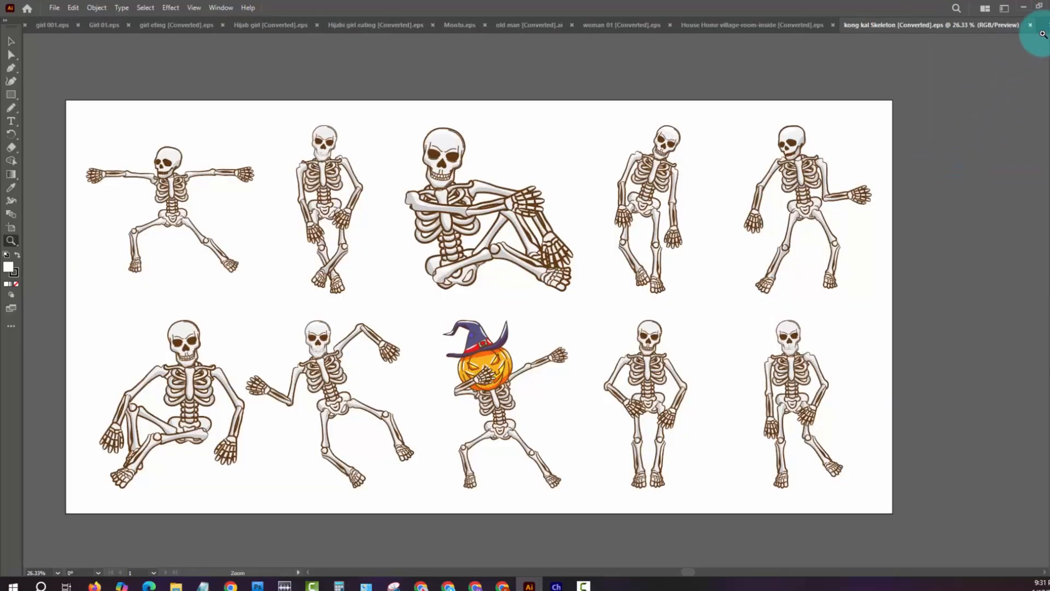
- Open old house [Converted].eps, isolate its clip group and select everything inside to examine the vector paths
click(1042, 25)
click(938, 180)
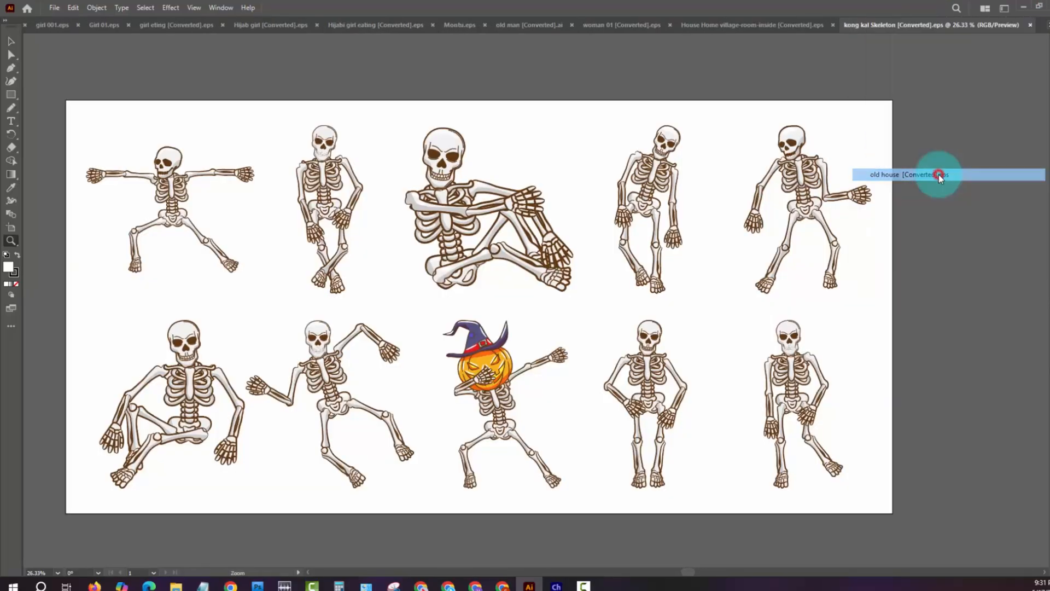
click(1041, 25)
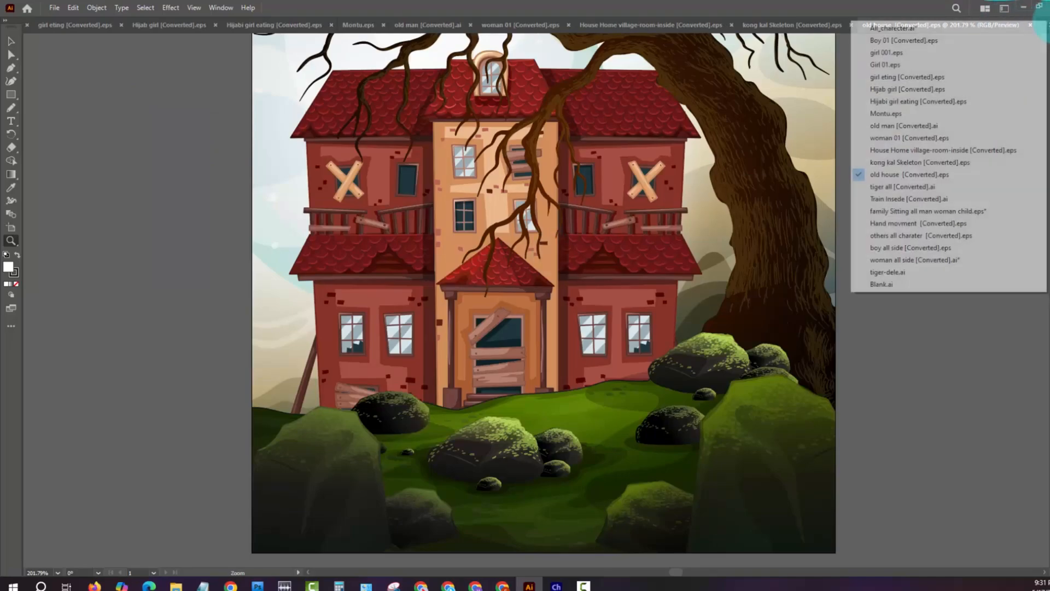
click(615, 244)
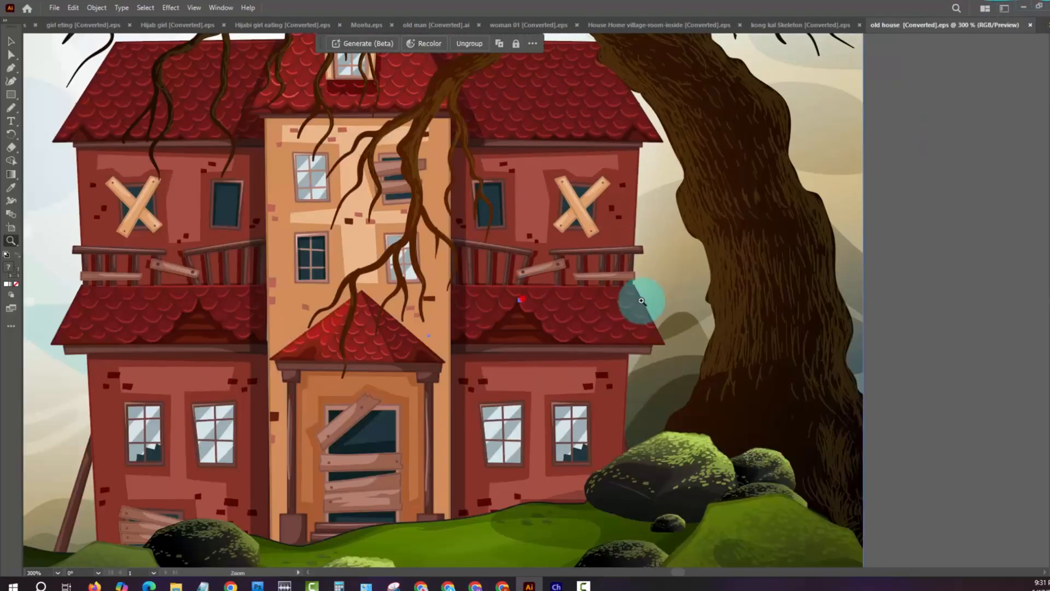
drag(523, 298, 552, 255)
key(v)
double_click(559, 319)
key(ctrl+a)
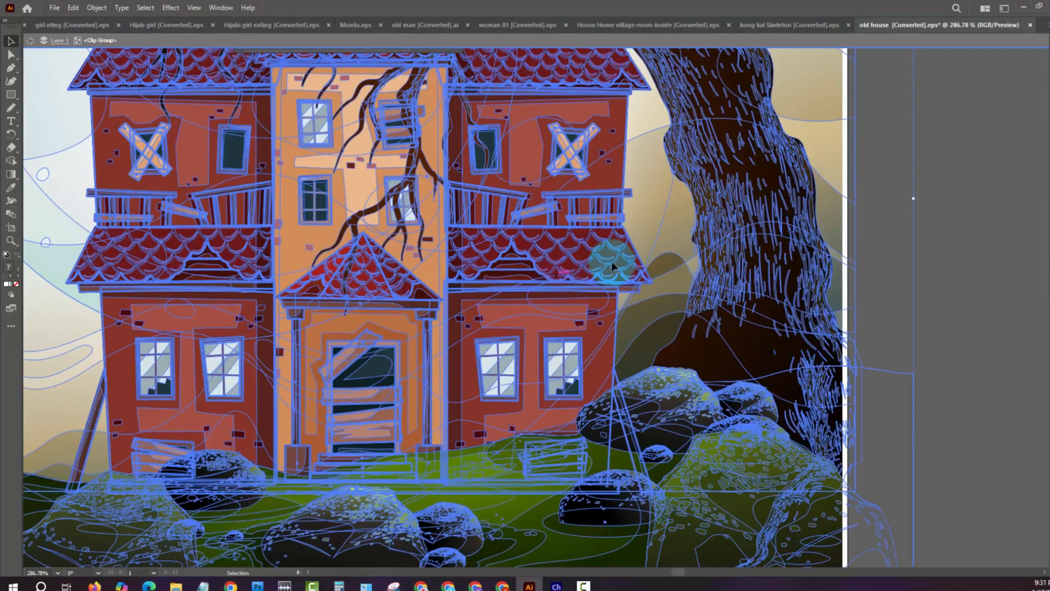
- Switch to tiger all [Converted].ai and examine the tiger's separate head, legs and tail
click(1033, 25)
click(916, 189)
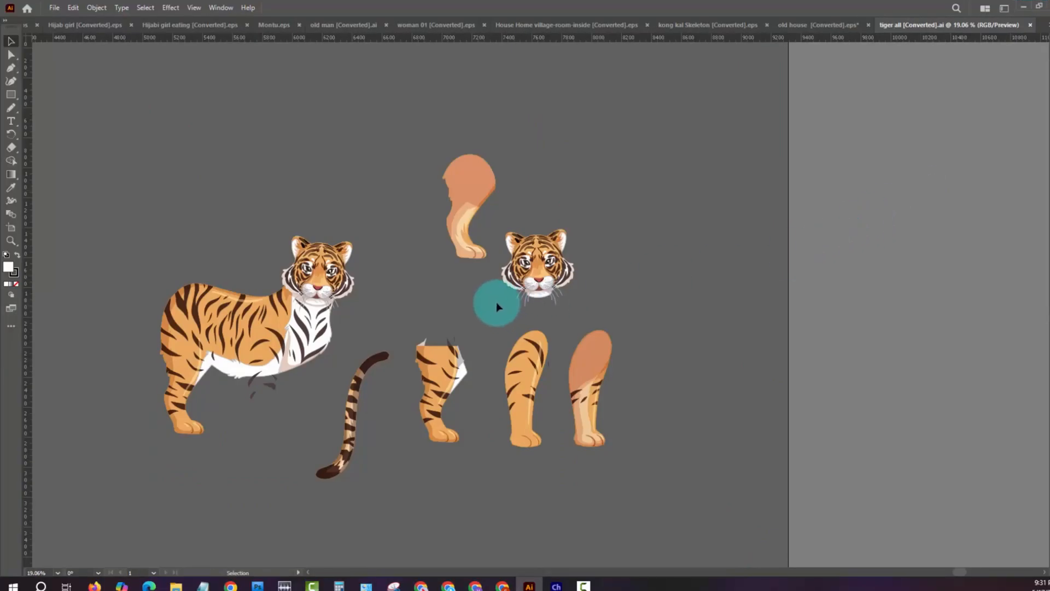
key(z)
mouse_move(372, 314)
mouse_down()
mouse_move(441, 328)
mouse_move(378, 309)
mouse_up()
- Try shifting the tiger's separate striped leg sideways and undo the move
key(b)
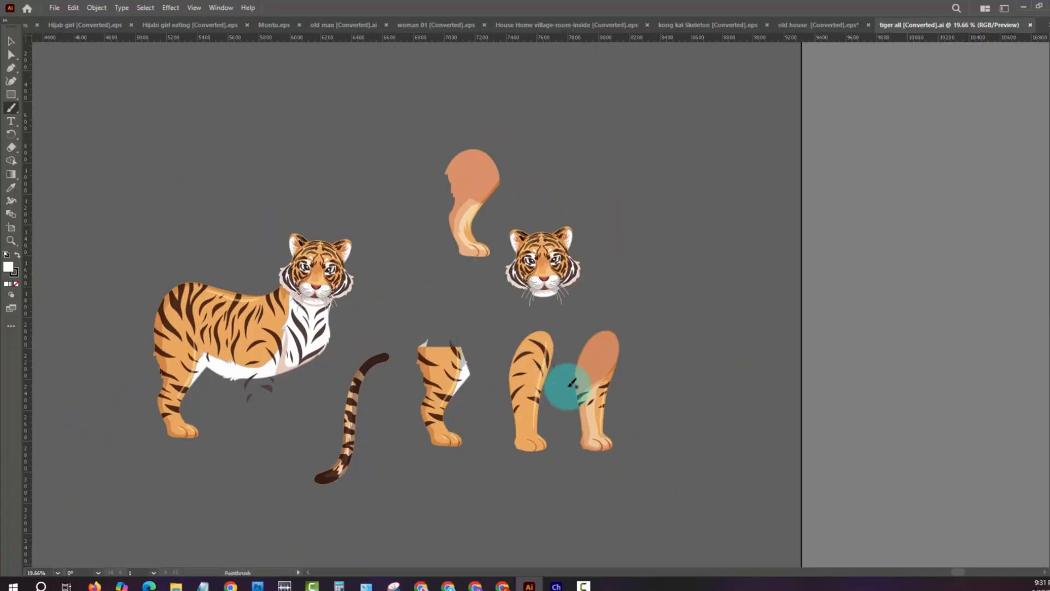
drag(569, 369, 614, 367)
key(ctrl+z)
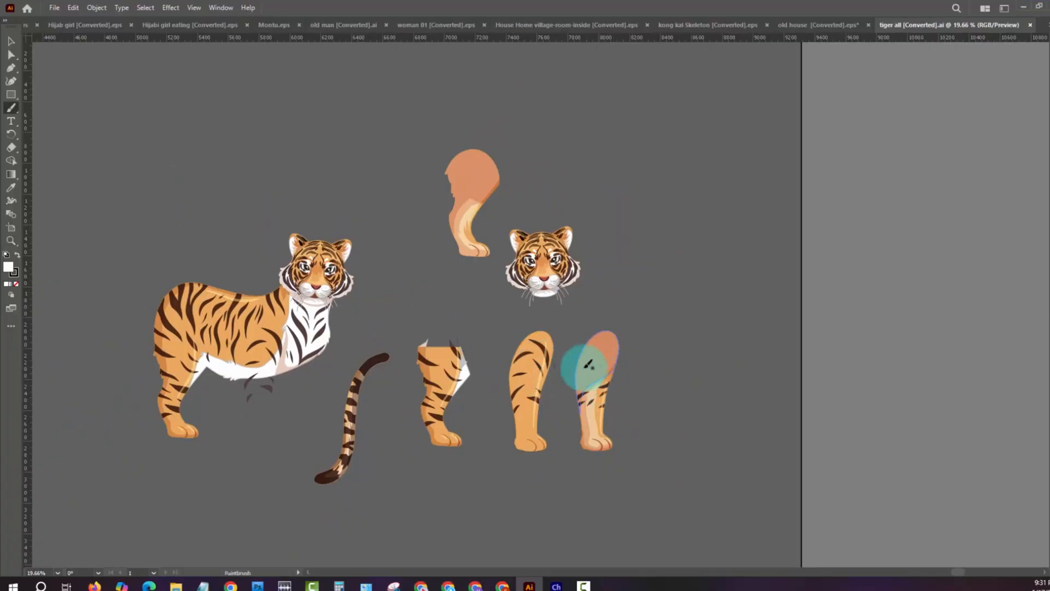
key(v)
drag(536, 374, 513, 374)
key(ctrl+z)
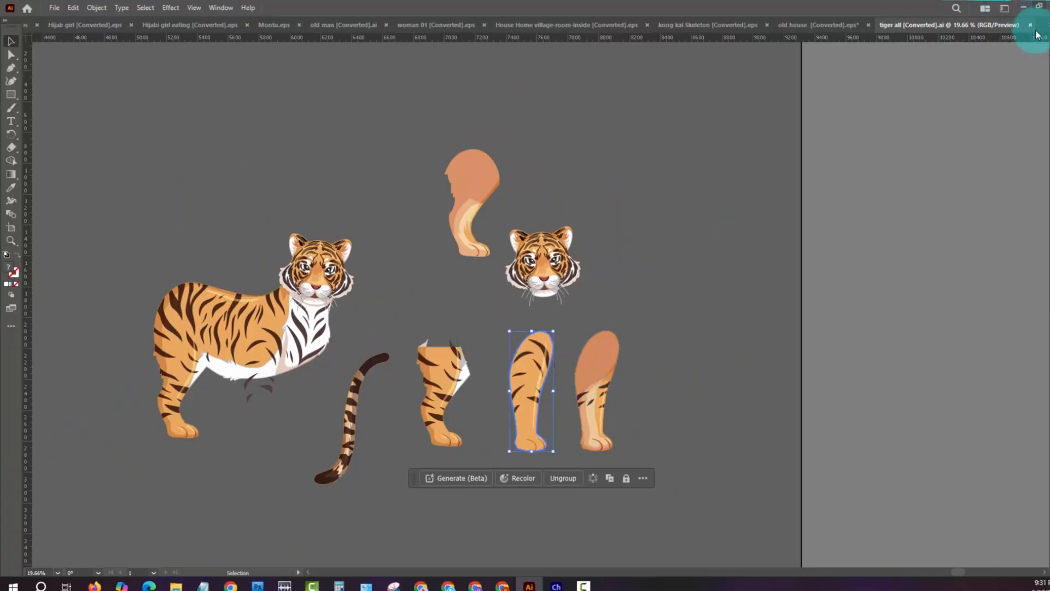
- View the Train Insede [Converted].ai background and the dining scene in family Sitting all man woman child.eps
click(1040, 25)
click(943, 199)
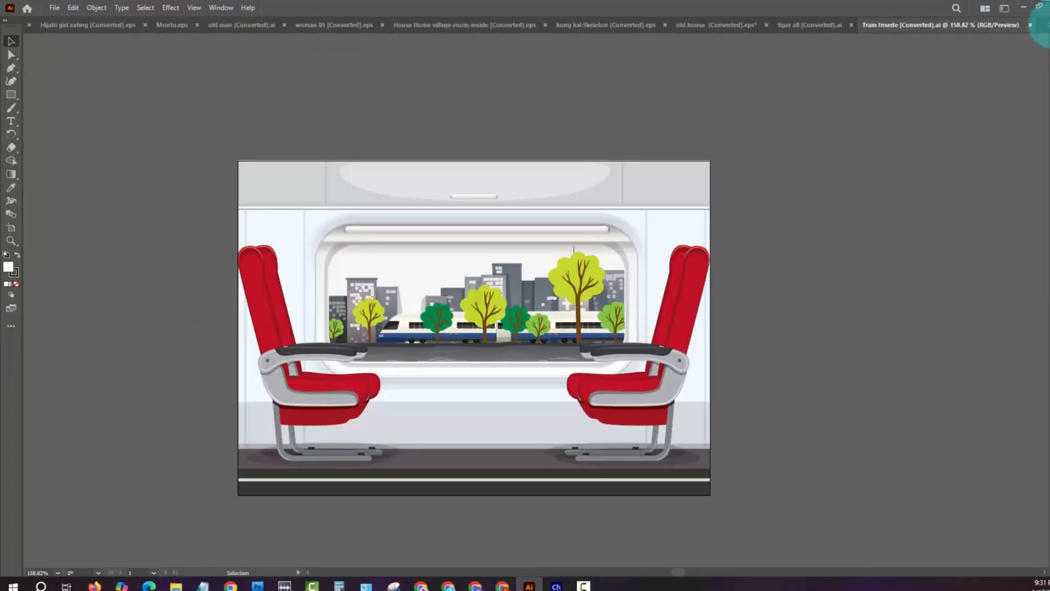
click(1041, 25)
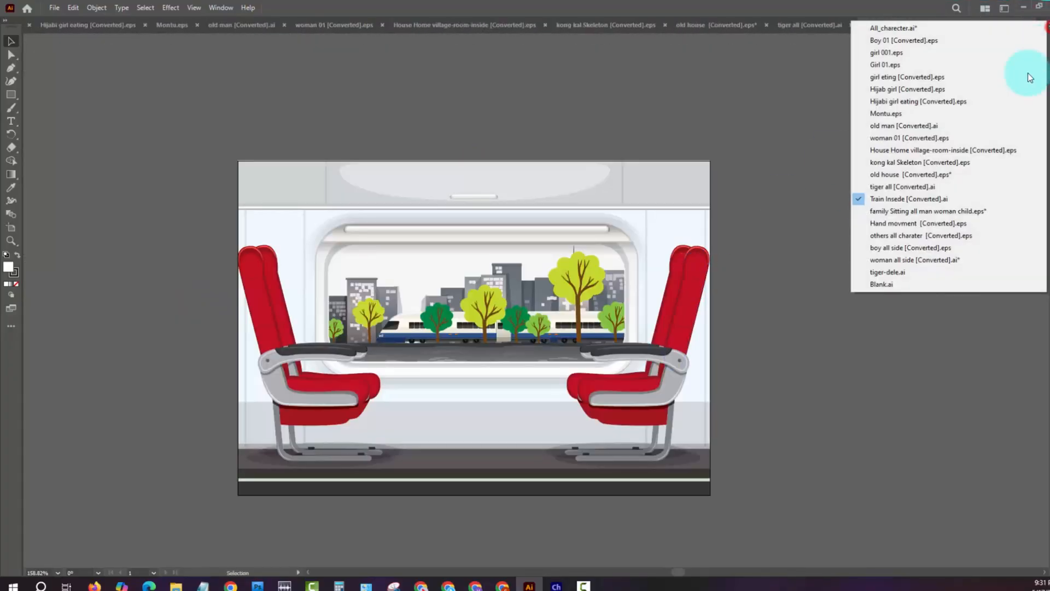
click(945, 211)
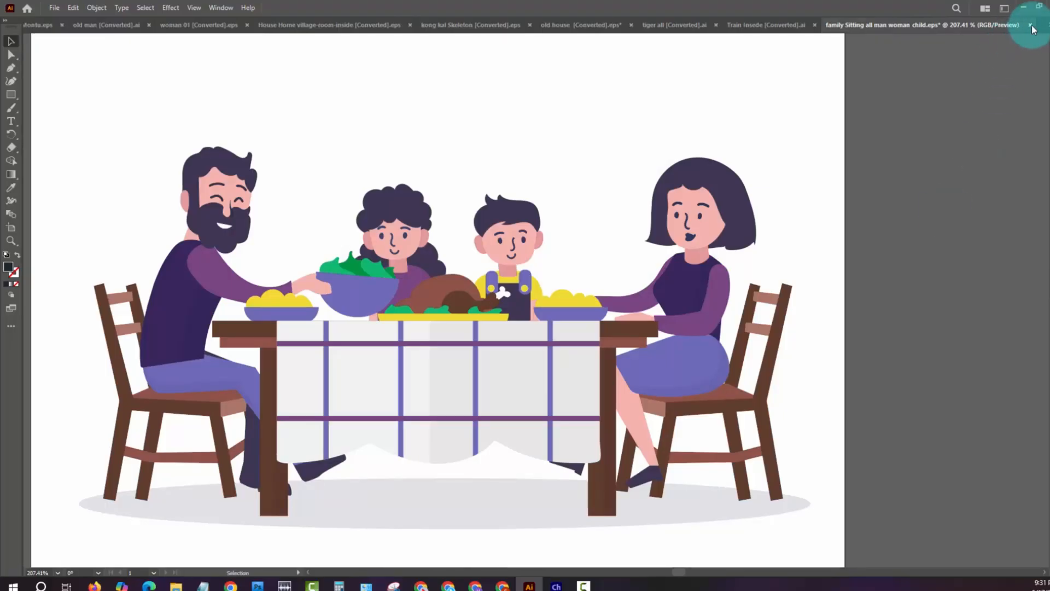
- Switch to Hand movment [Converted].eps and check that individual hand silhouettes can be selected separately
click(1040, 26)
click(934, 218)
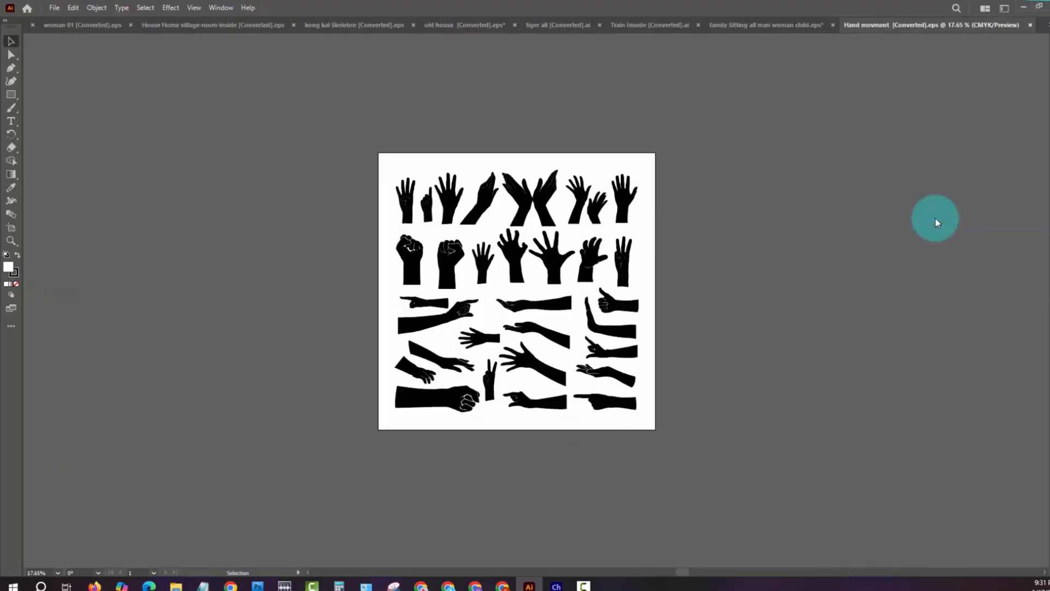
click(547, 309)
click(694, 271)
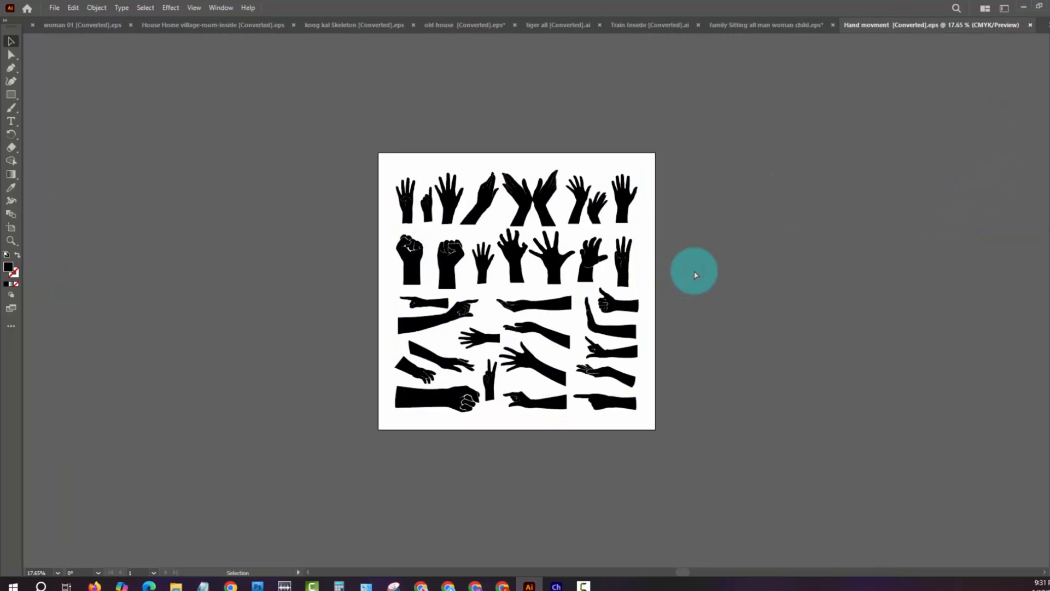
click(603, 375)
click(689, 368)
- Fill the arm and palm shape of the black palm-up hand silhouette with light orange
key(z)
drag(605, 374, 762, 414)
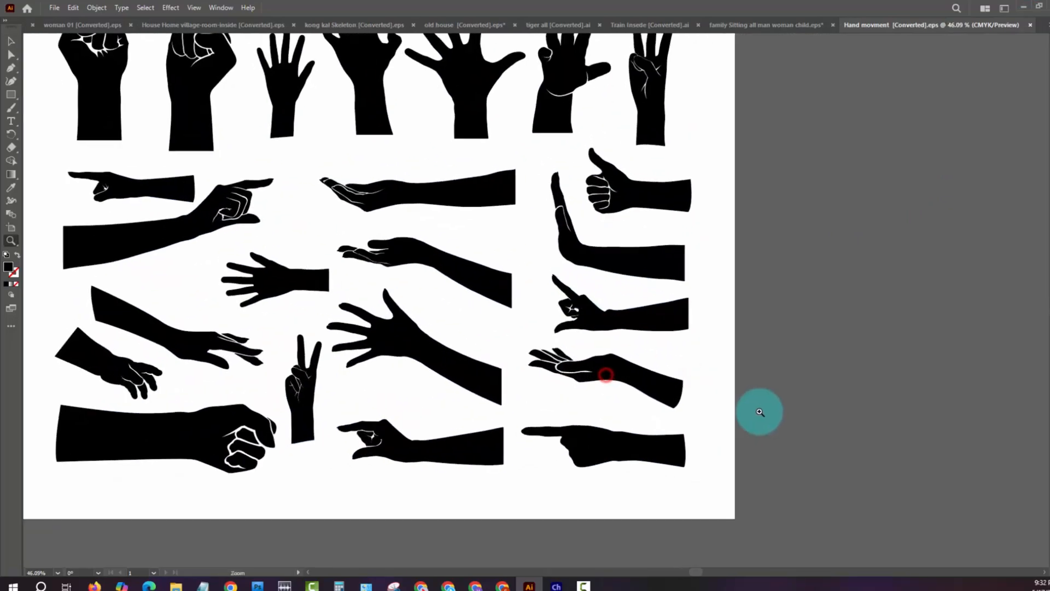
key(a)
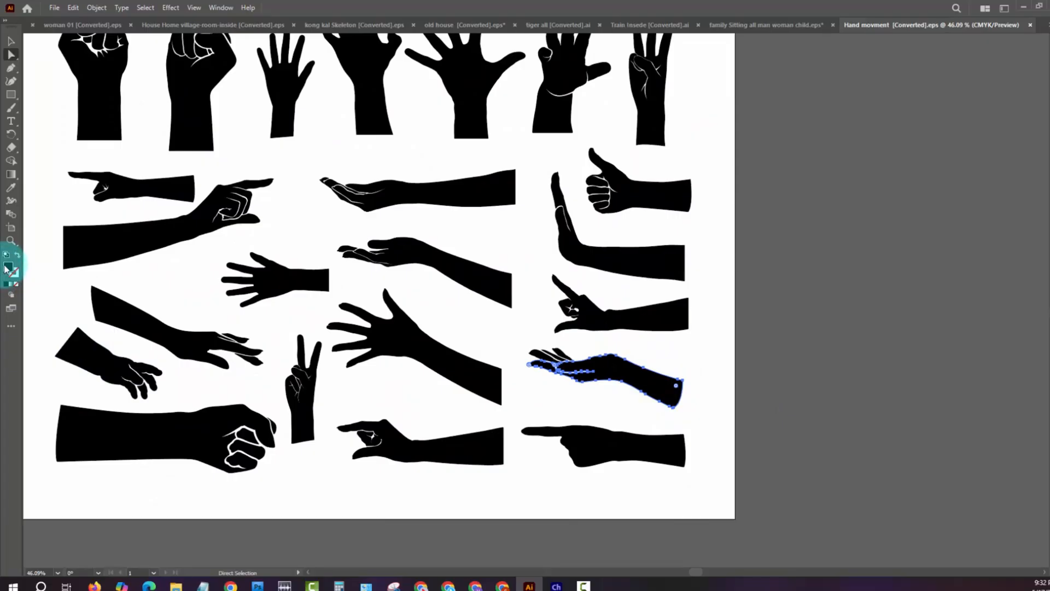
double_click(7, 267)
click(544, 340)
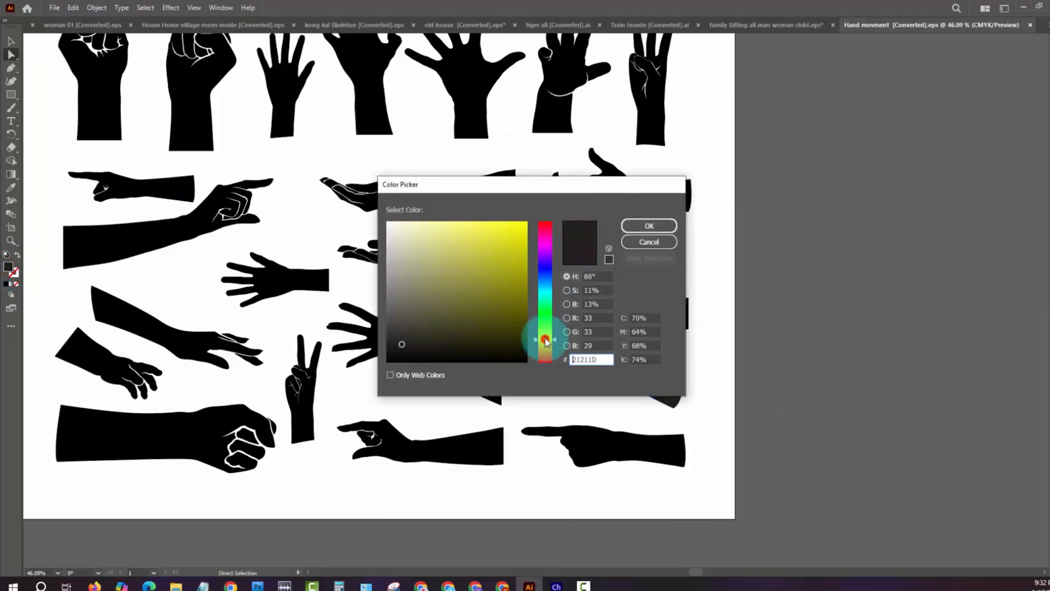
click(545, 347)
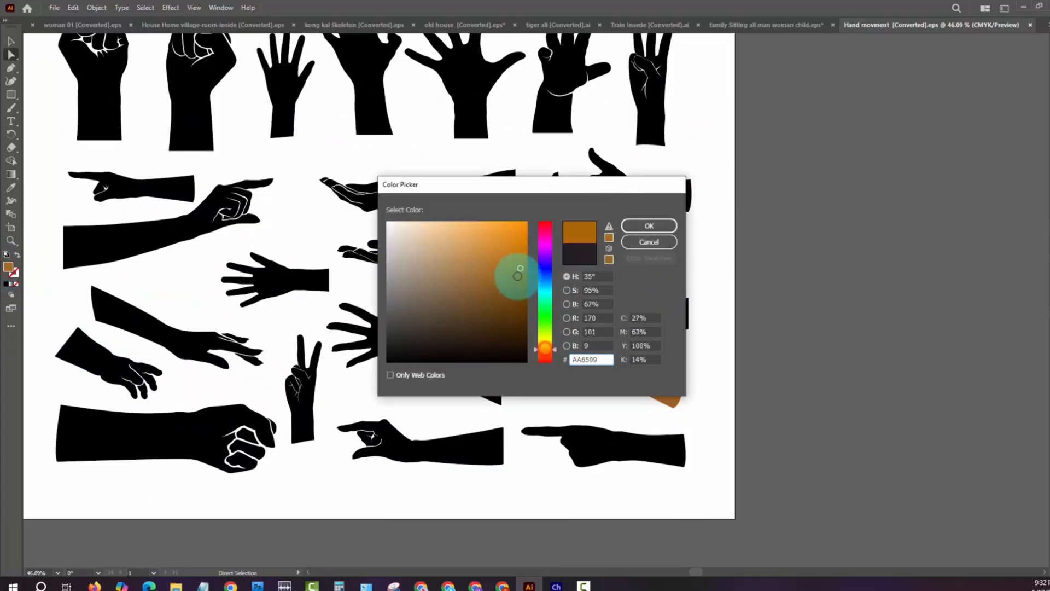
click(512, 242)
click(495, 228)
click(649, 225)
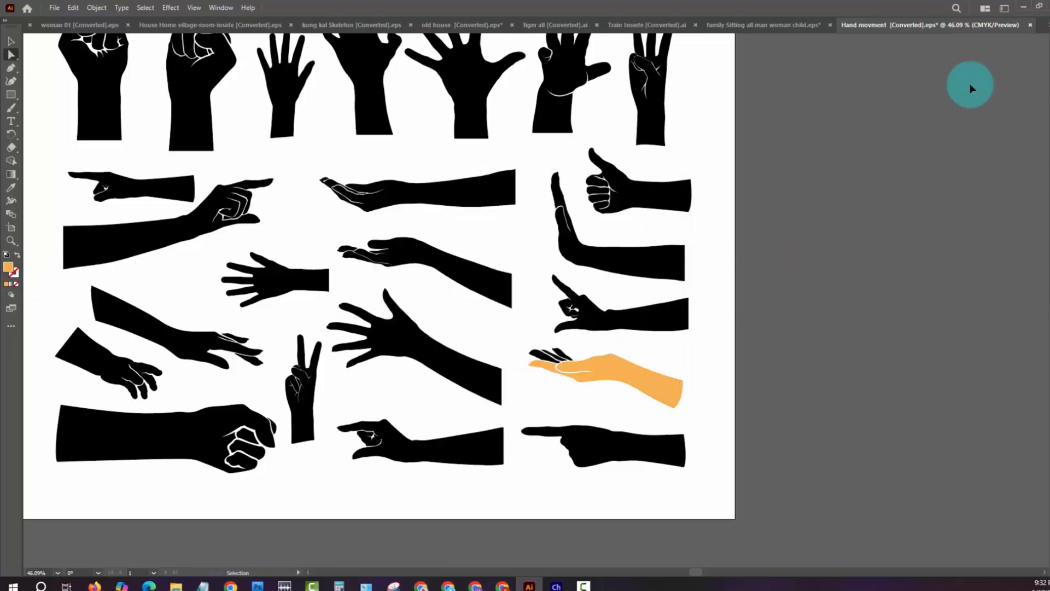
key(ctrl+minus)
drag(537, 283, 575, 438)
- Switch to others all charater [Converted].eps and look over the rows of small figures and the whole artboard
click(1044, 25)
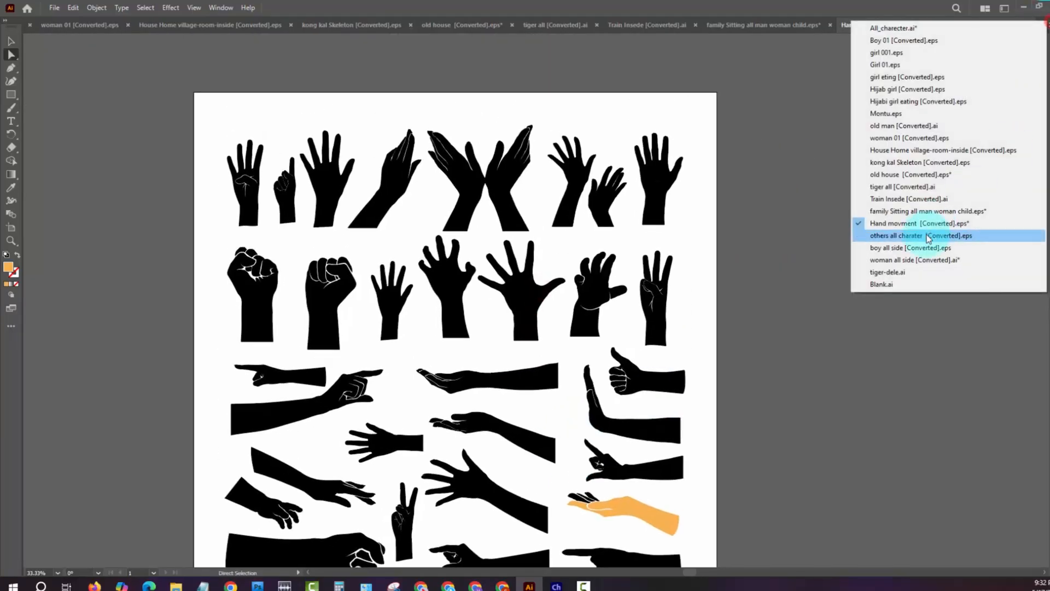
click(926, 234)
key(z)
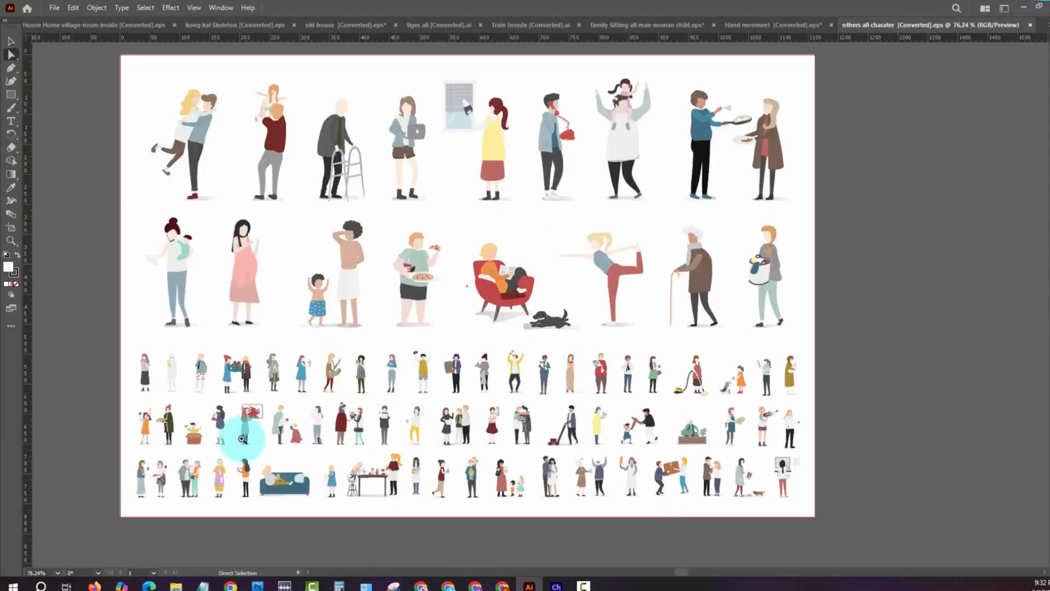
mouse_move(431, 504)
mouse_down()
mouse_move(478, 499)
mouse_move(430, 488)
mouse_up()
drag(844, 428, 544, 432)
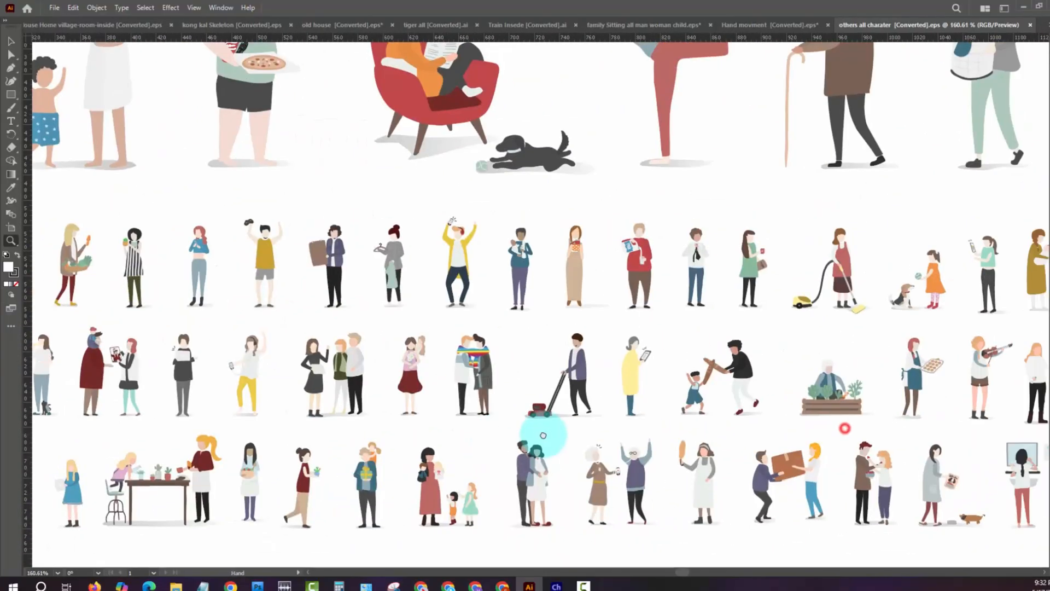
key(ctrl+0)
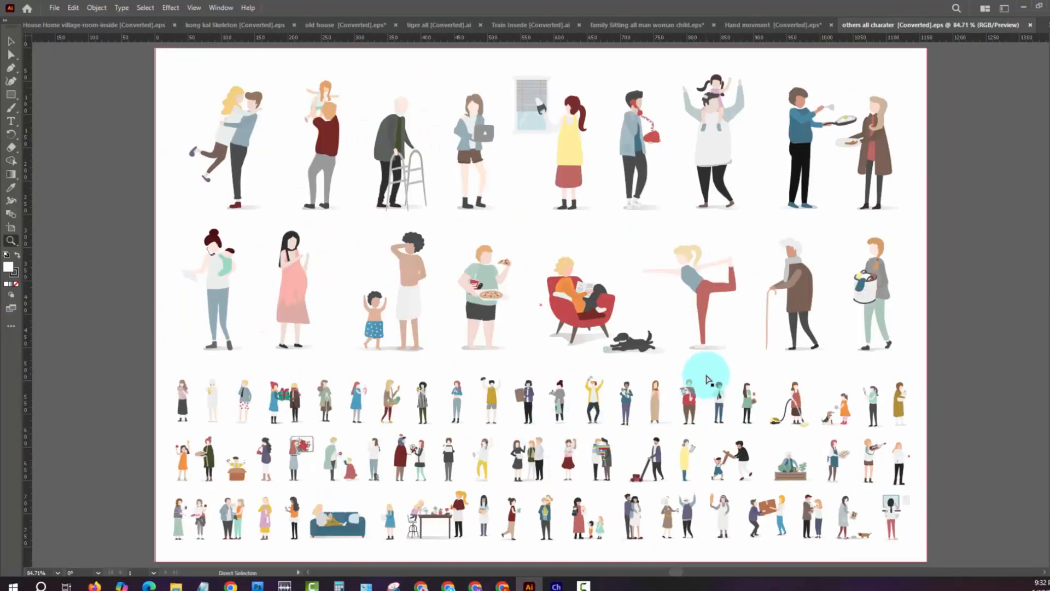
- Select all the figures to inspect their vector outlines, then clear the selection
key(ctrl+a)
key(ctrl+shift+a)
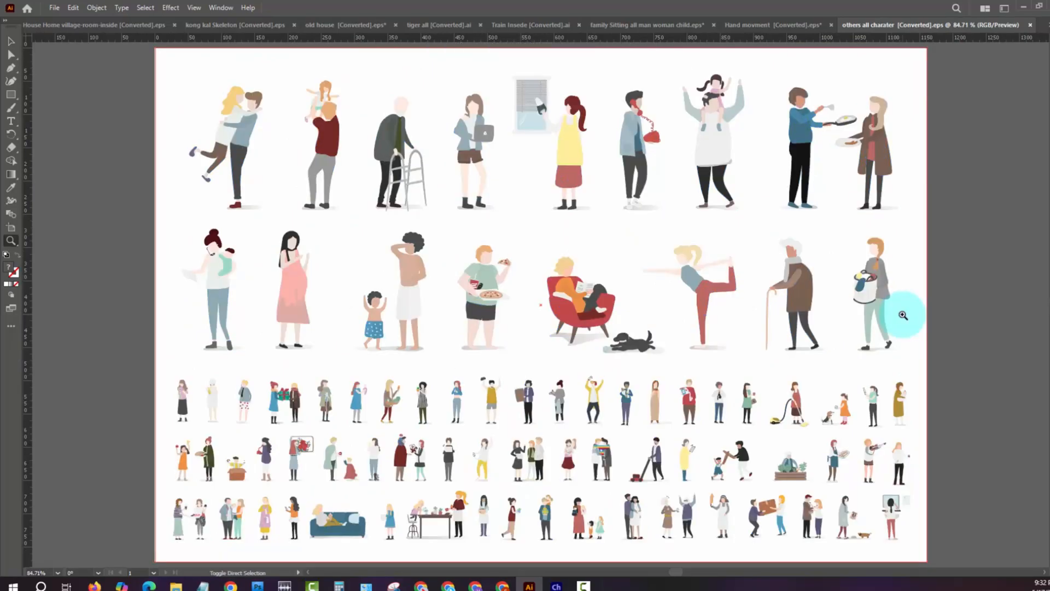
key(v)
drag(729, 419, 777, 362)
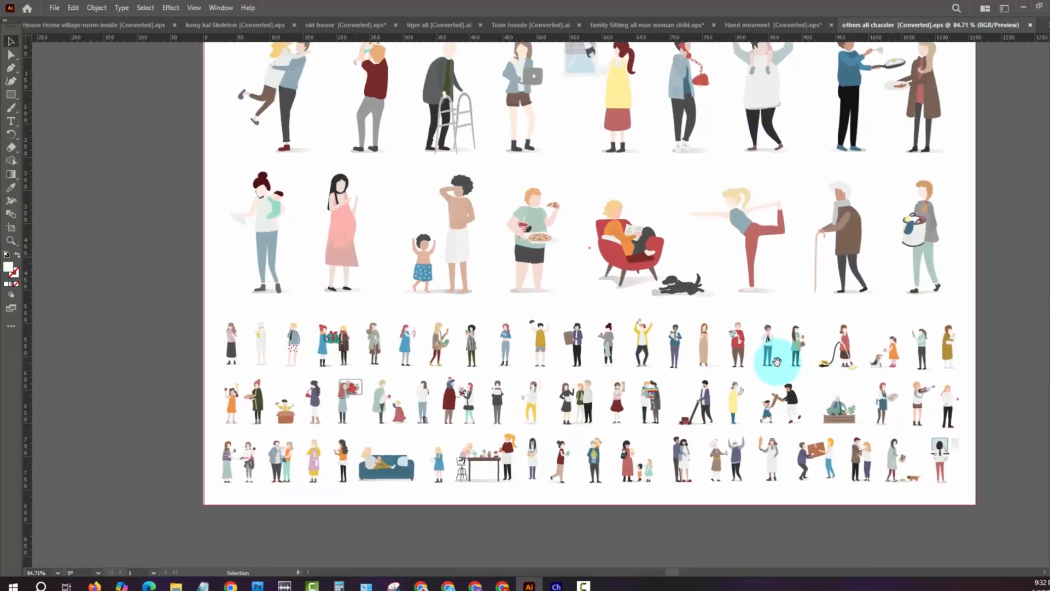
key(ctrl+a)
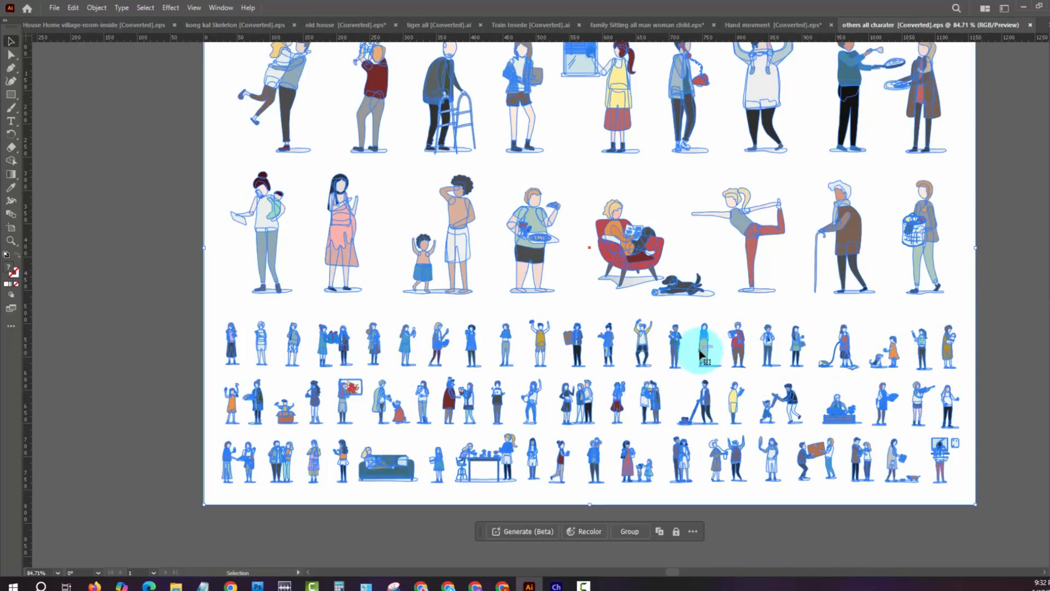
click(991, 317)
- Examine the man with the lawn mower and the neighbouring small figures up close
key(z)
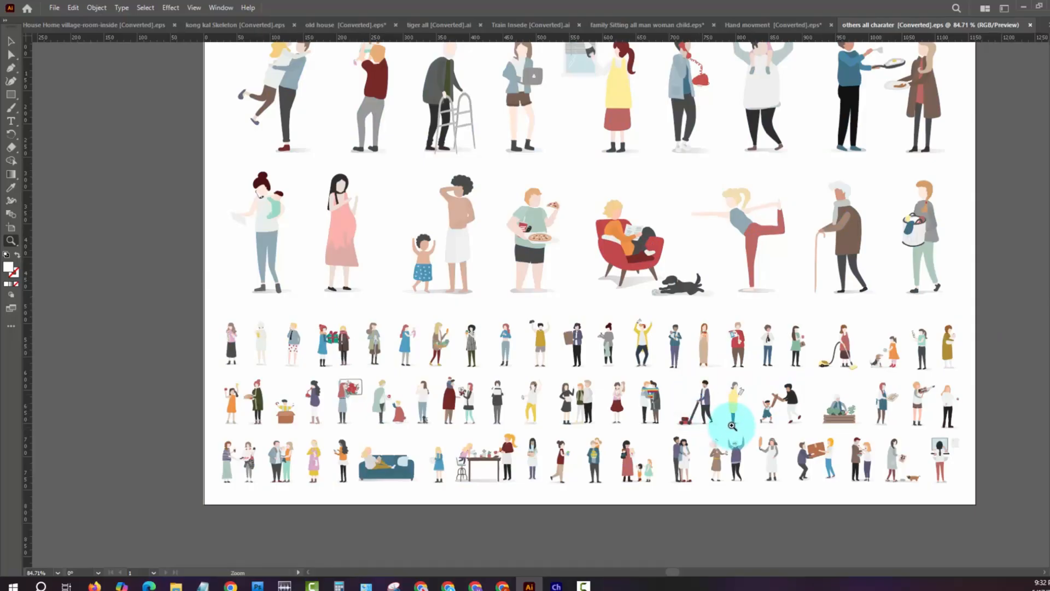
drag(711, 409, 787, 447)
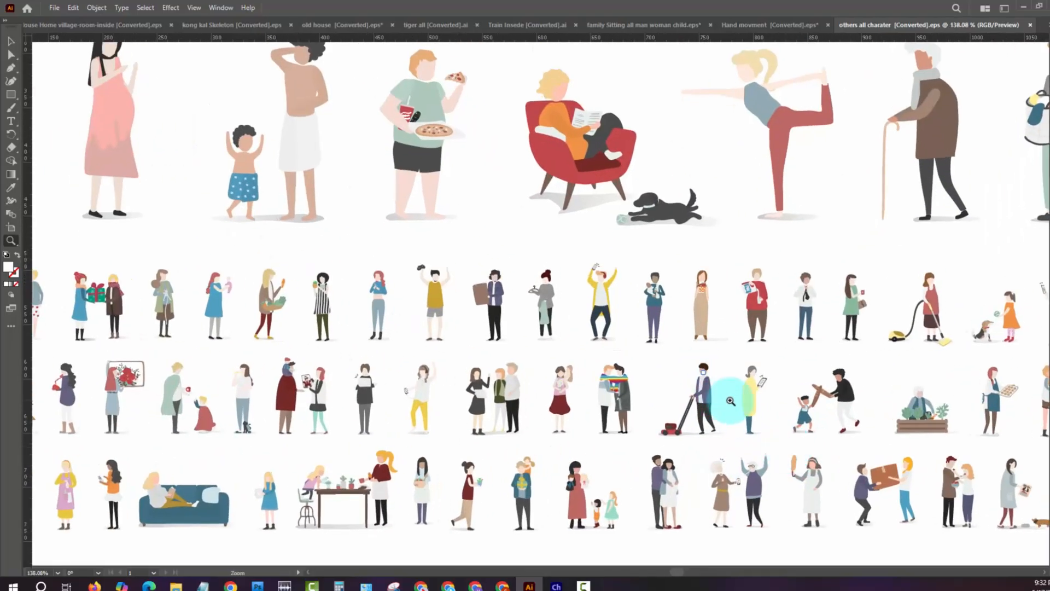
drag(715, 399, 947, 408)
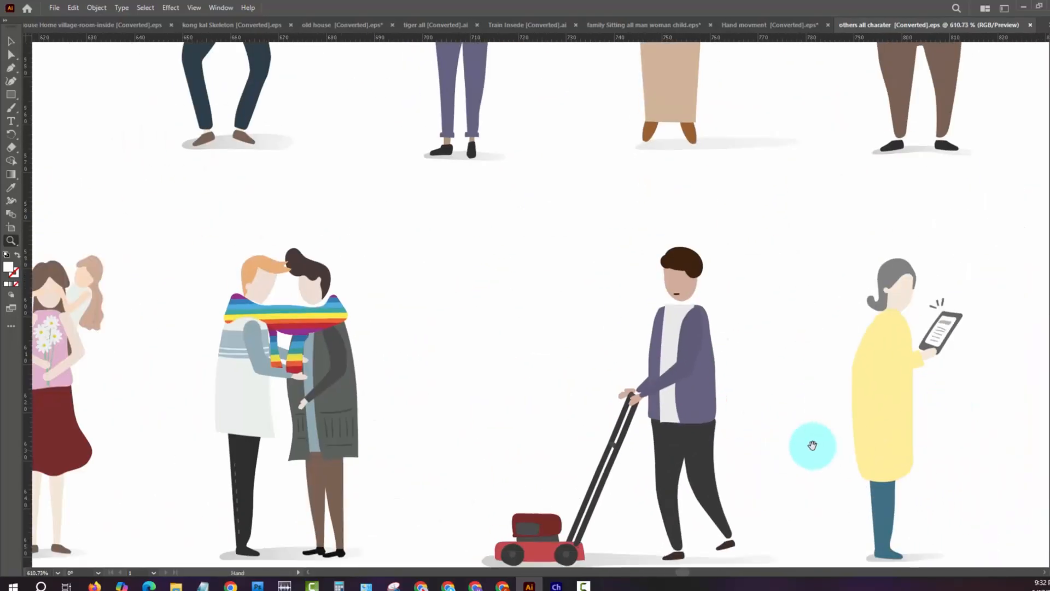
drag(811, 443, 776, 339)
drag(722, 400, 565, 403)
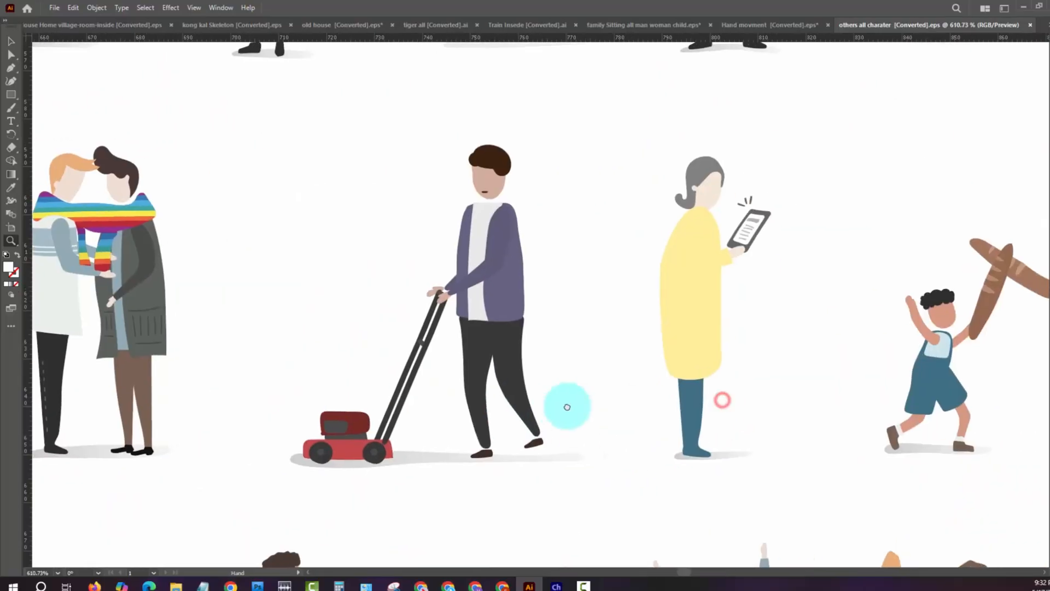
key(ctrl+minus)
alt+click(664, 381)
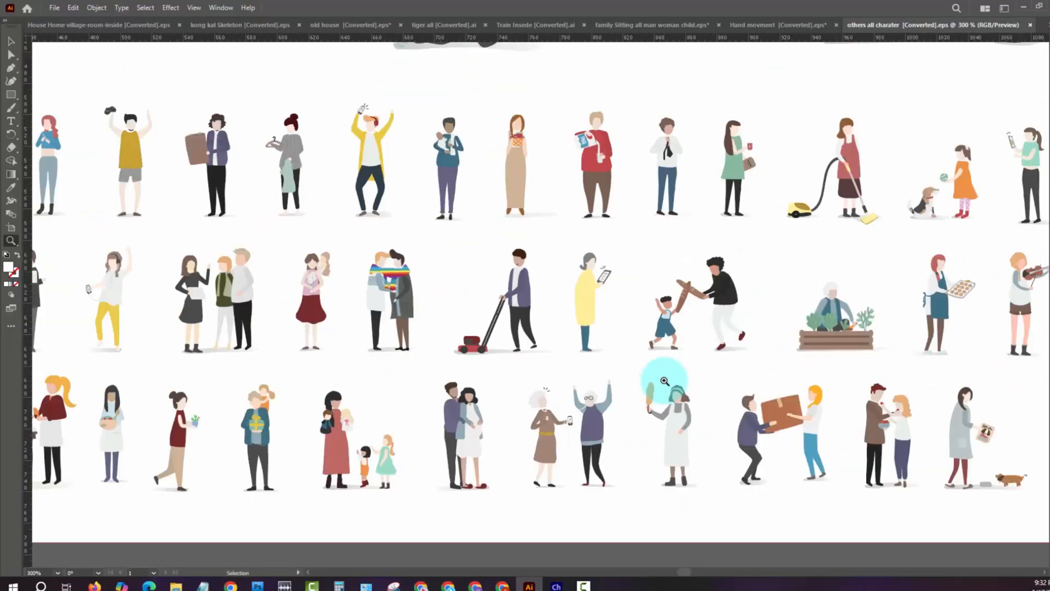
- Switch to boy all side [Converted].eps and view the boy's turnaround poses and the three-quarter view's face
click(1040, 22)
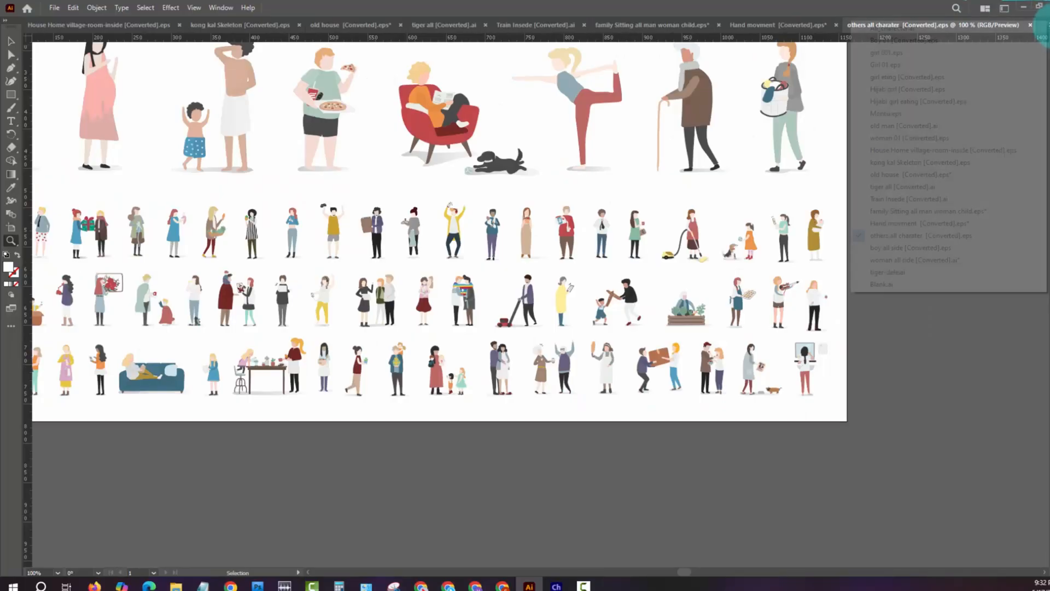
click(956, 248)
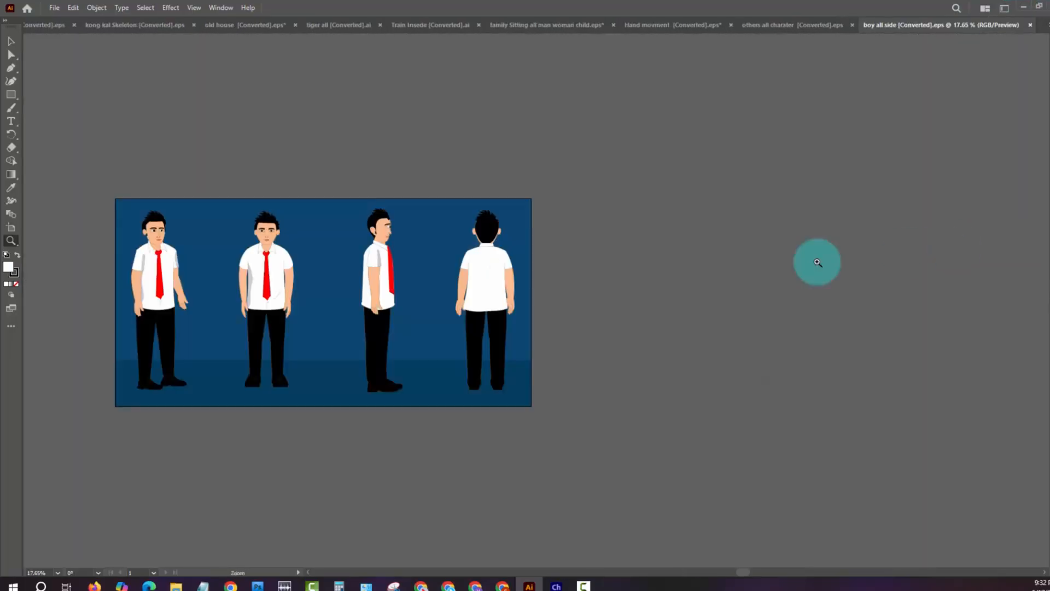
click(429, 277)
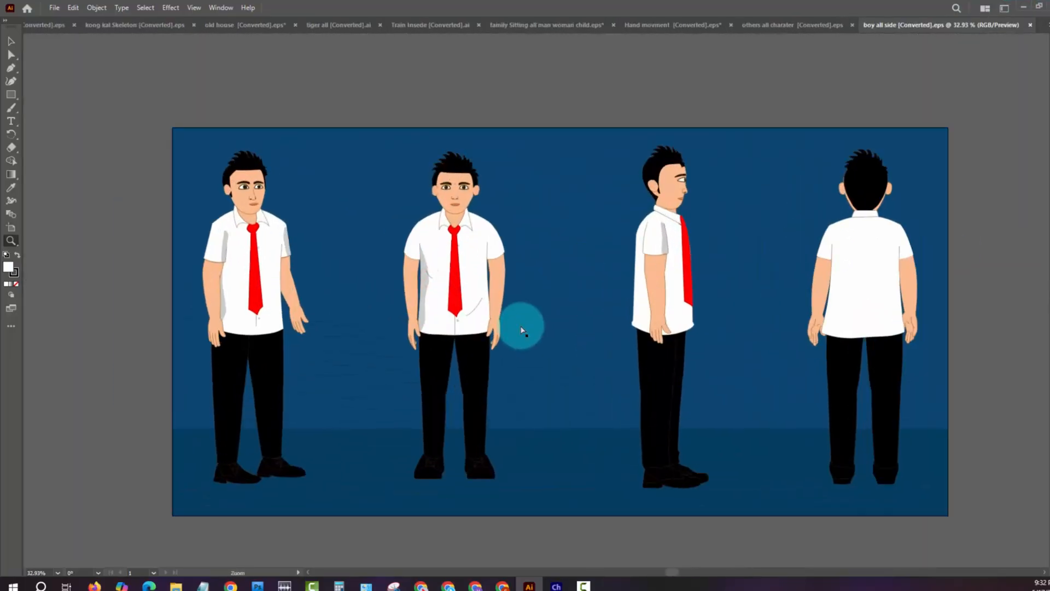
drag(232, 200, 512, 303)
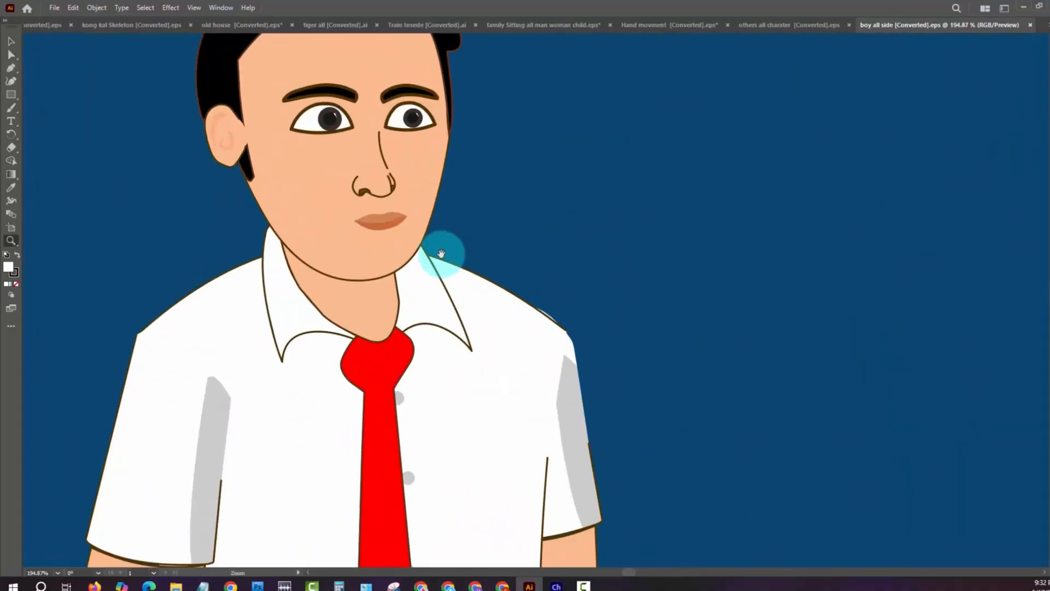
drag(438, 277, 403, 502)
- Try moving the hair off the three-quarter-view boy's head and undo the move
key(a)
click(314, 199)
drag(381, 172, 607, 179)
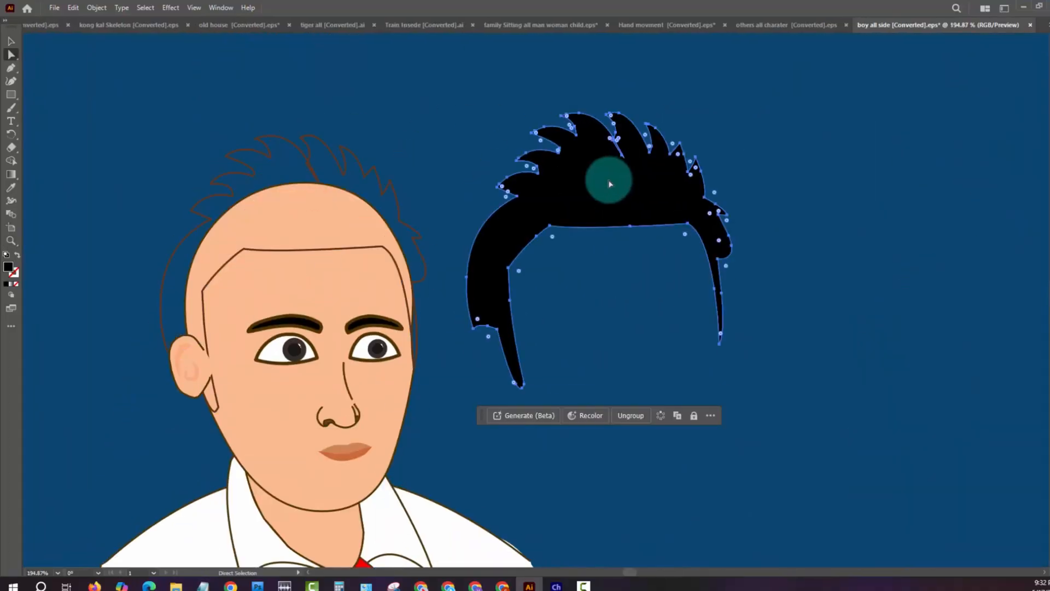
key(ctrl+z)
- Stretch the three-quarter-view boy's lower lip downward to open the mouth, and deselect it
drag(455, 360, 434, 228)
click(333, 298)
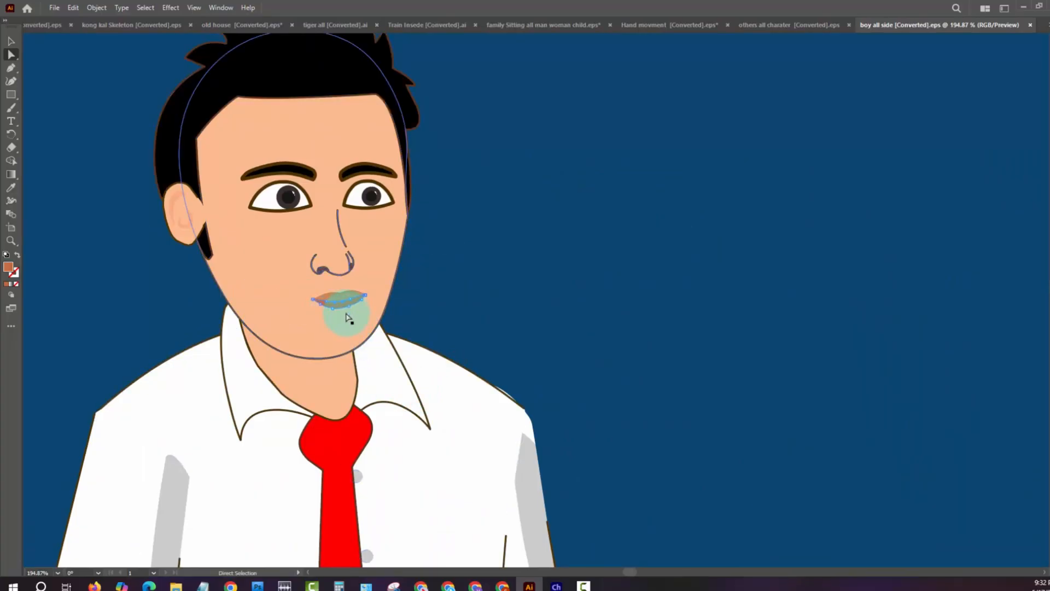
key(v)
click(339, 311)
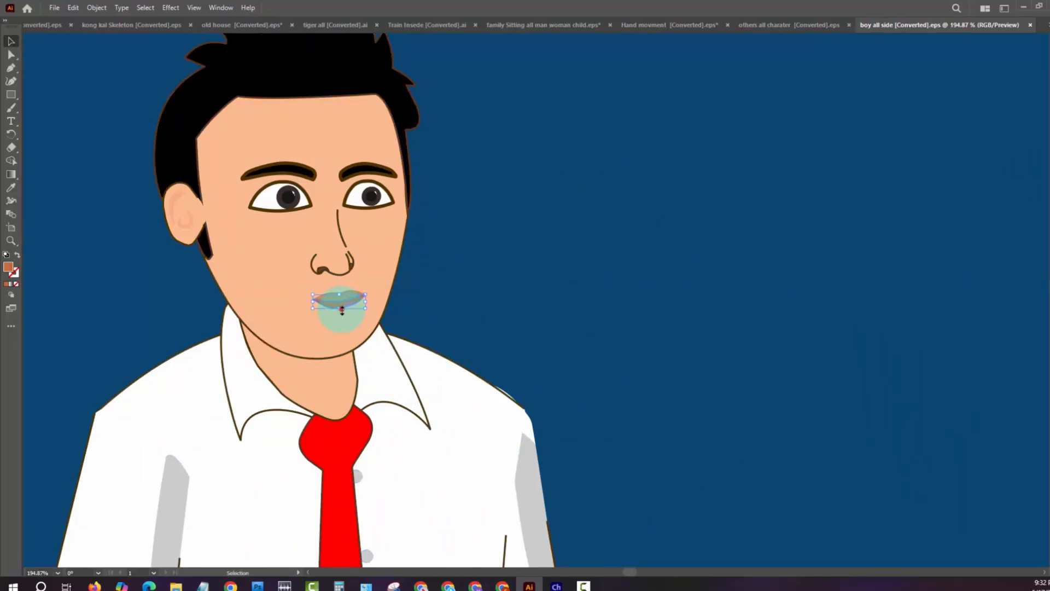
click(498, 288)
- Select the boy's grouped artwork to examine the separate shirt, tie and arm paths, then deselect it
drag(359, 432, 492, 257)
click(482, 310)
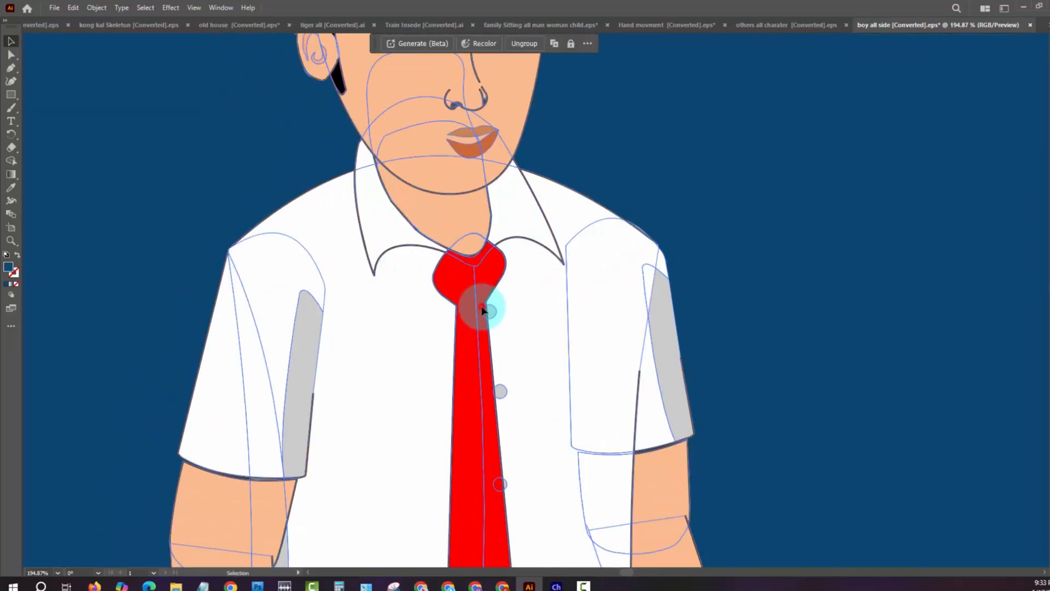
key(a)
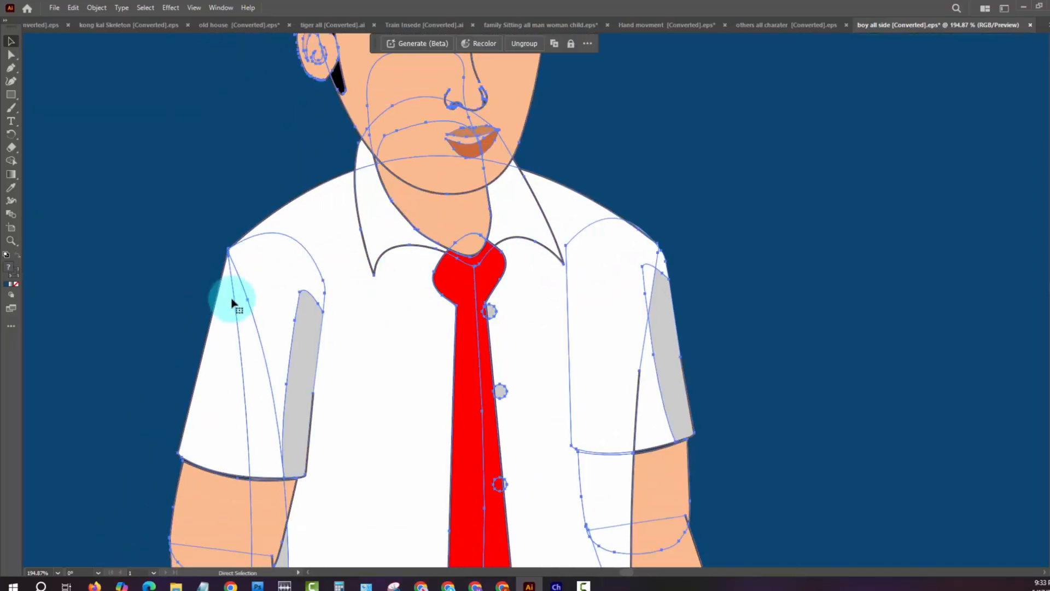
key(ctrl+1)
click(183, 272)
- Select the three-quarter-view boy's separate thigh shape and view the front, side and back poses
drag(311, 312, 211, 298)
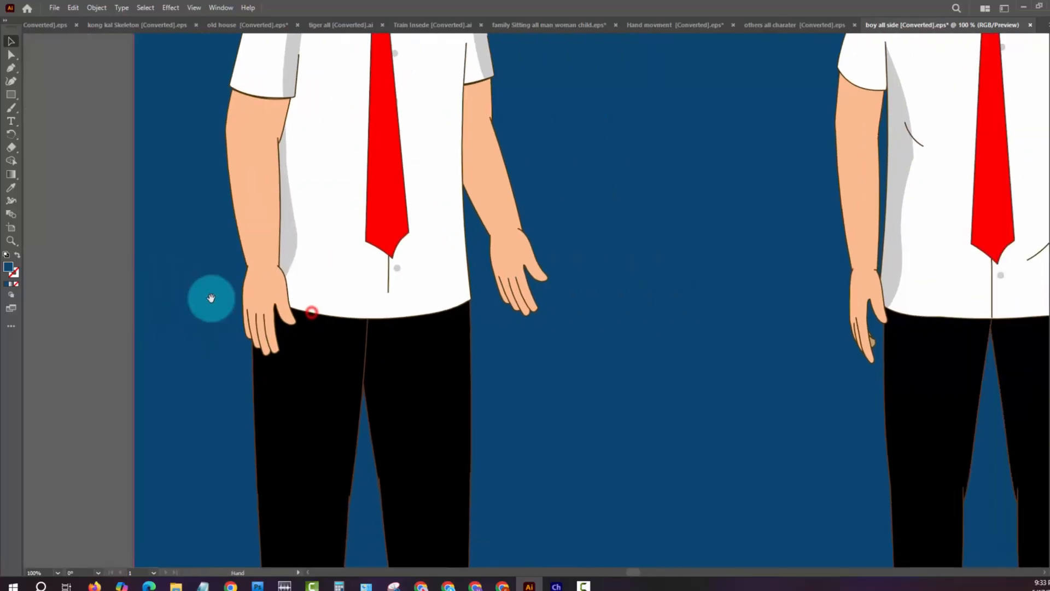
click(298, 395)
key(ctrl+minus)
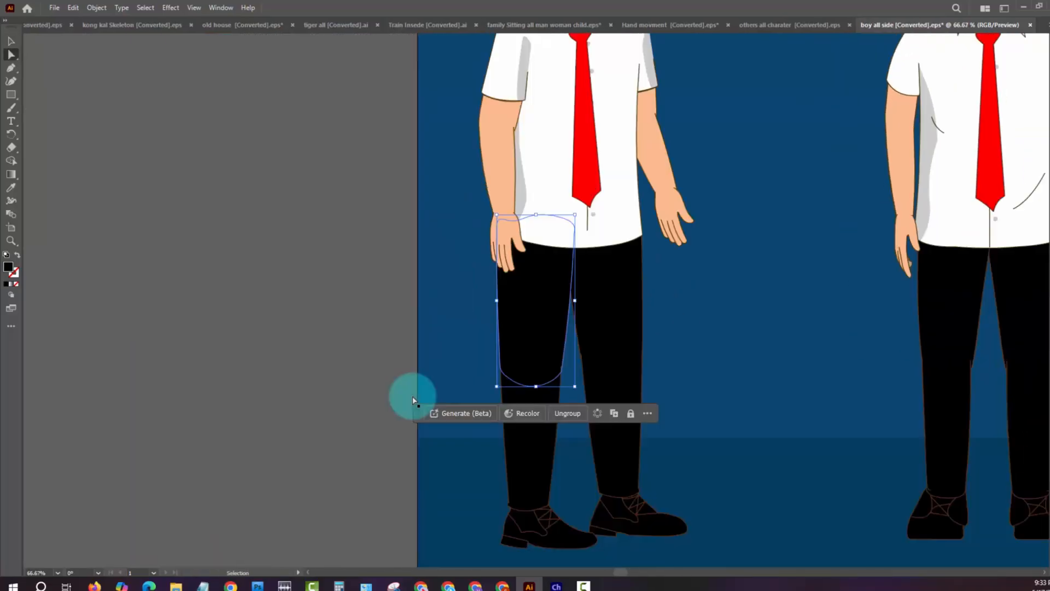
key(ctrl+minus)
drag(856, 159, 451, 274)
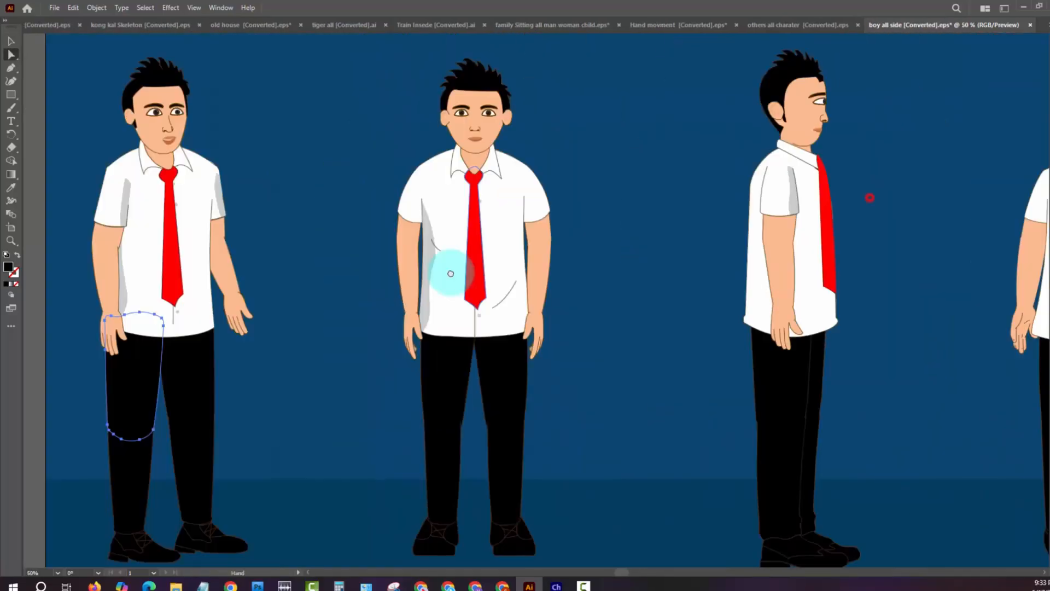
key(ctrl+minus)
key(ctrl+minus)
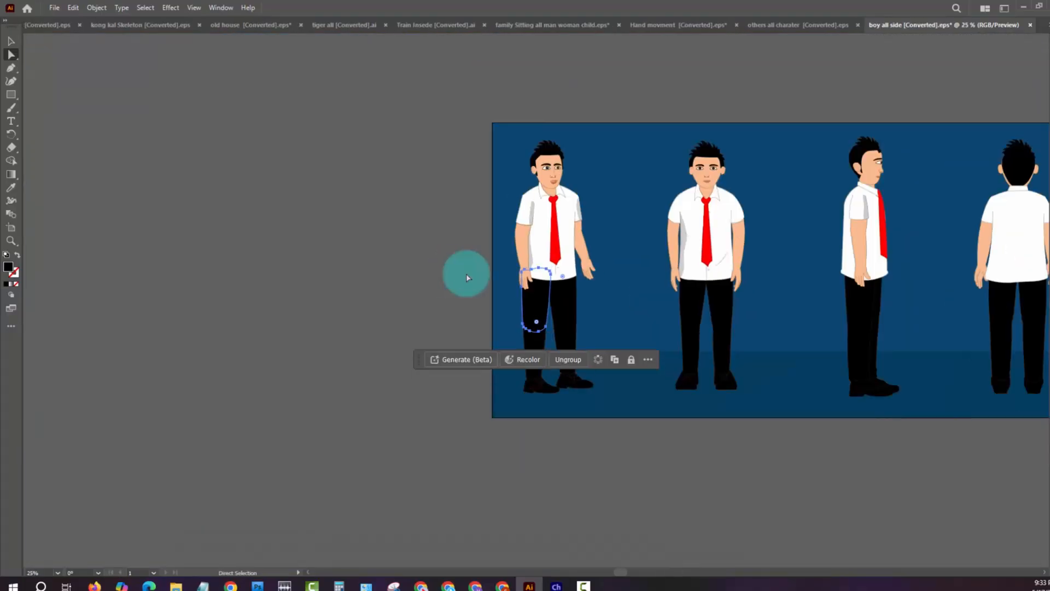
scroll(356, 286, right, 6)
- Switch to woman all side [Converted].ai and view the sari woman's poses and the loose character parts around the artboard
click(1044, 25)
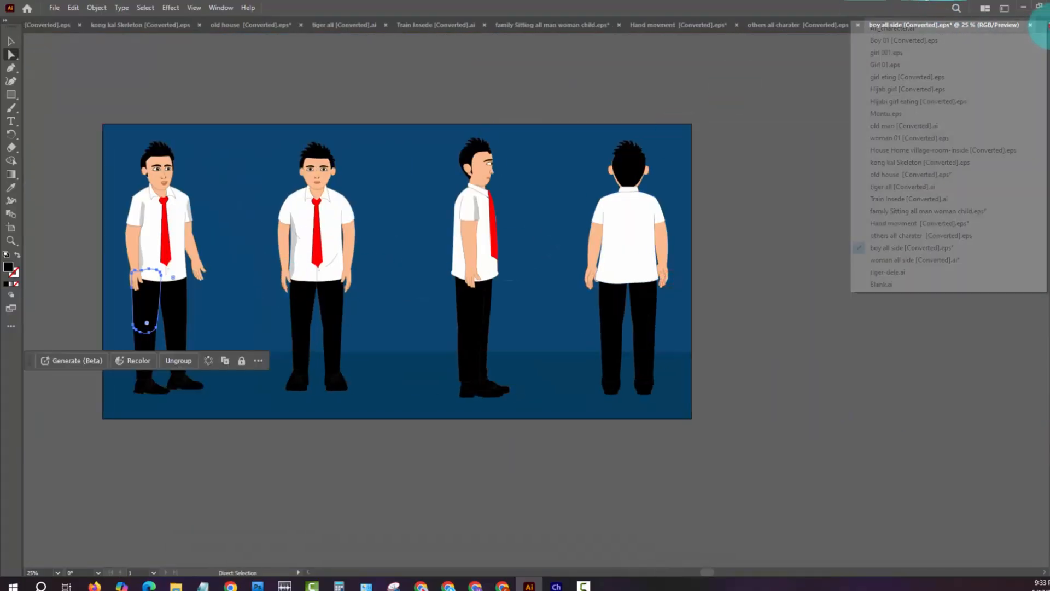
click(918, 260)
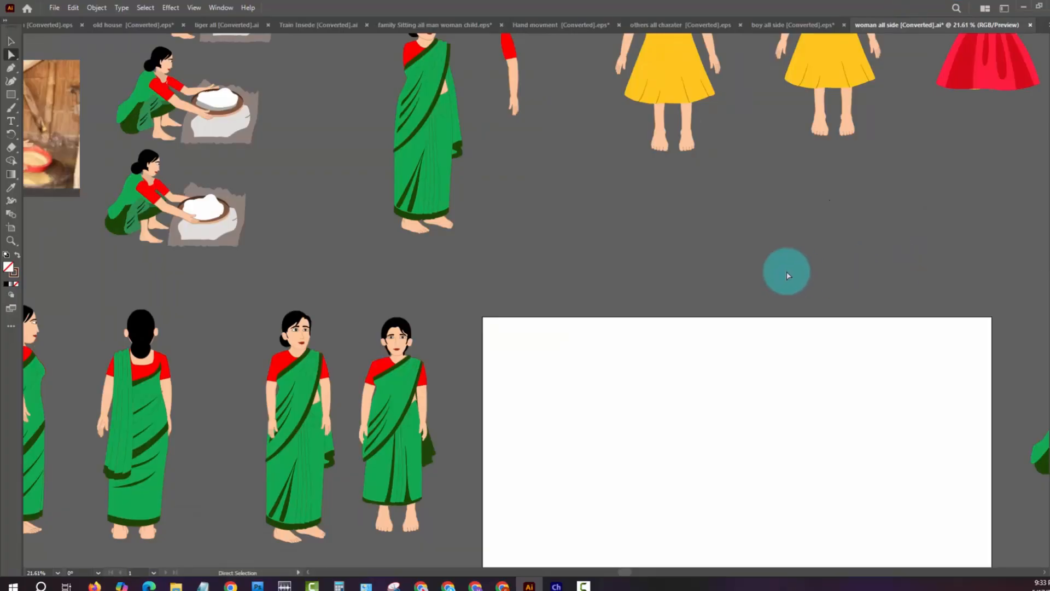
key(ctrl+minus)
key(ctrl+minus)
drag(345, 289, 442, 353)
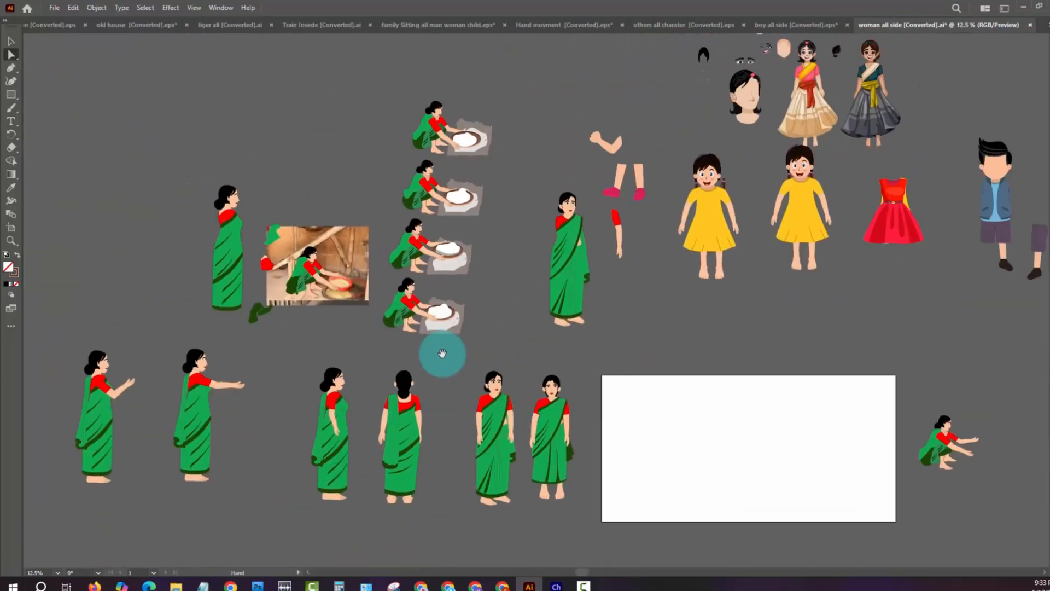
- Examine the squatting sari woman's winnowing-tray poses up close beside the reference photo
key(z)
drag(371, 268, 548, 332)
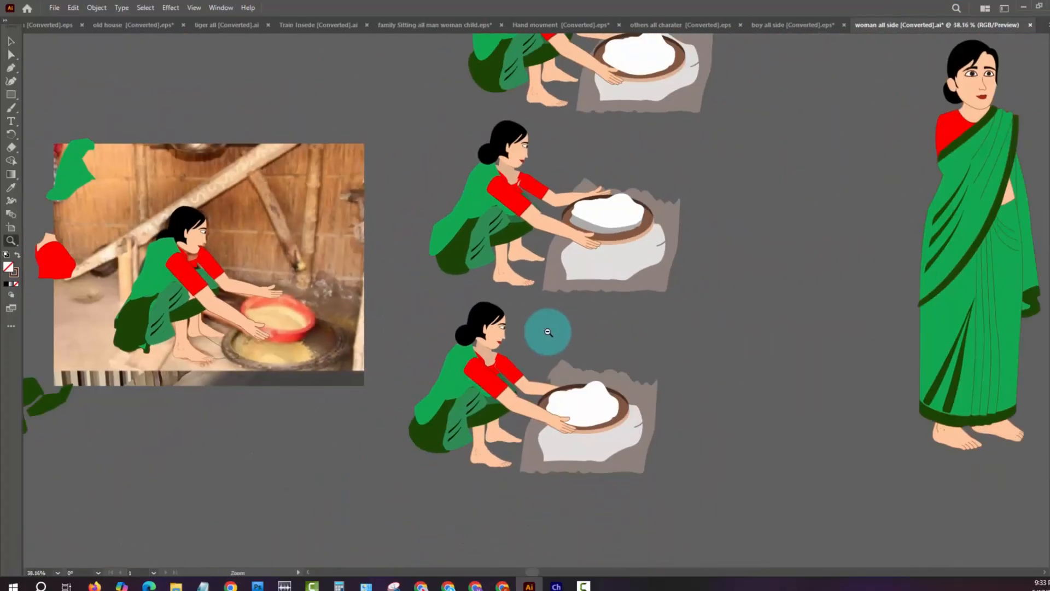
drag(647, 264, 524, 426)
drag(649, 202, 556, 235)
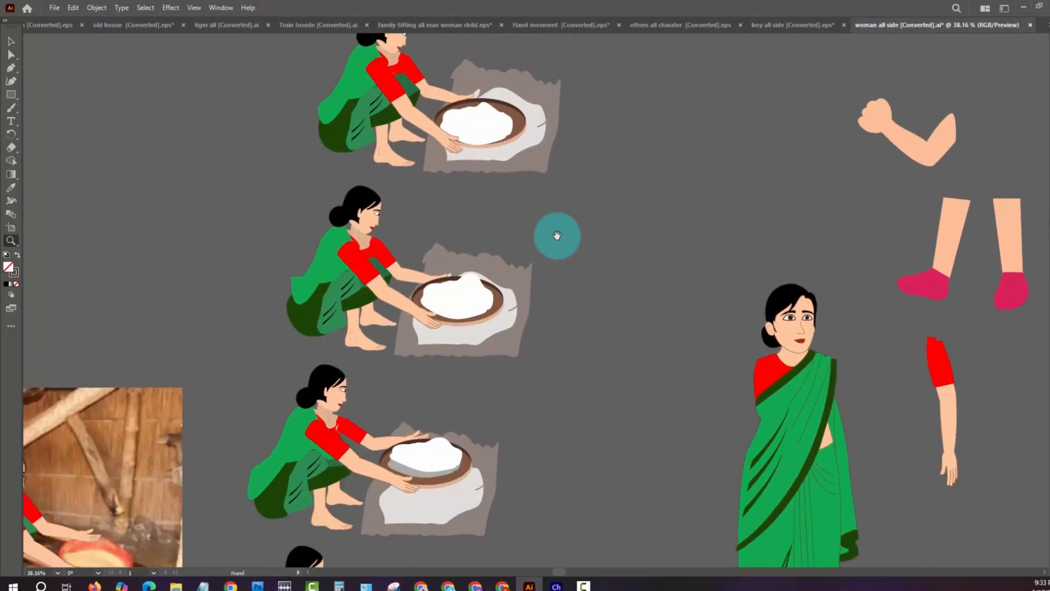
drag(436, 396, 453, 268)
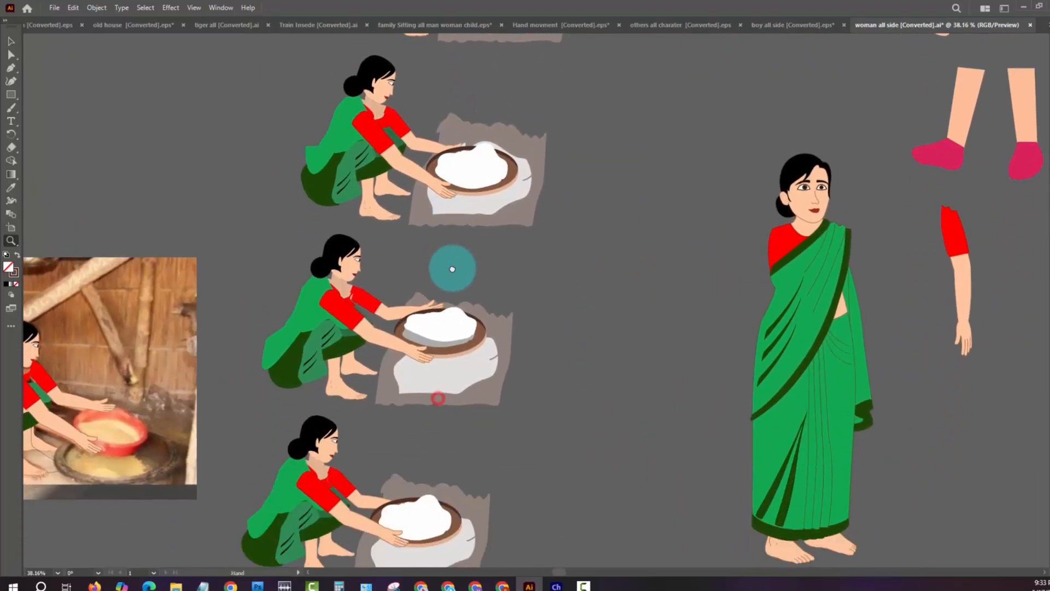
drag(431, 410, 450, 264)
mouse_move(511, 335)
mouse_down()
mouse_move(278, 418)
mouse_move(429, 253)
mouse_up()
key(ctrl+minus)
key(ctrl+minus)
key(ctrl+minus)
- Select the sari woman's arm-raised and side-view standing figures with the Selection tool to examine their grouped artwork
click(59, 261)
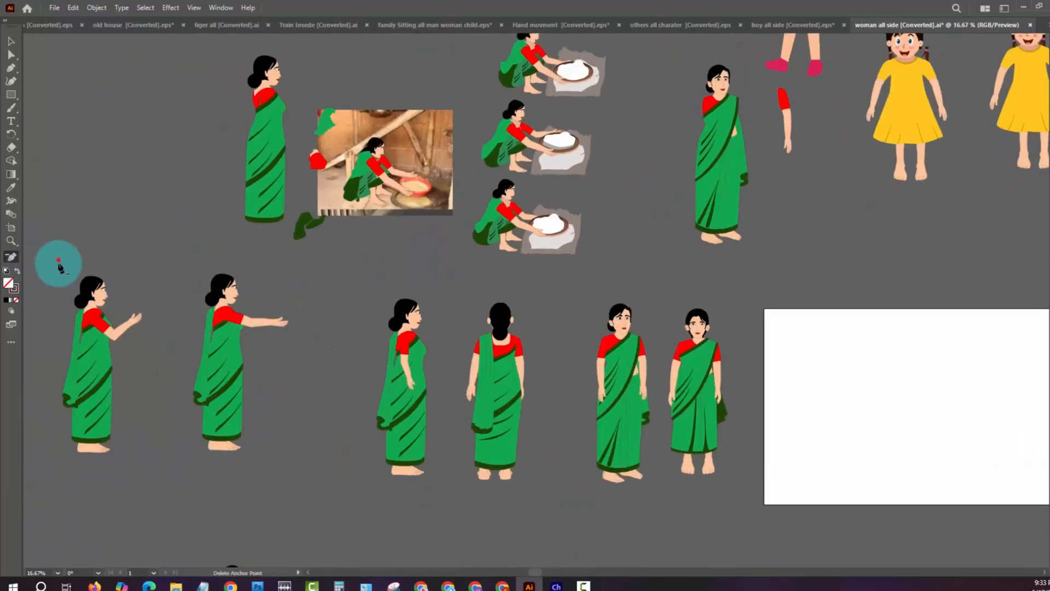
click(619, 307)
key(v)
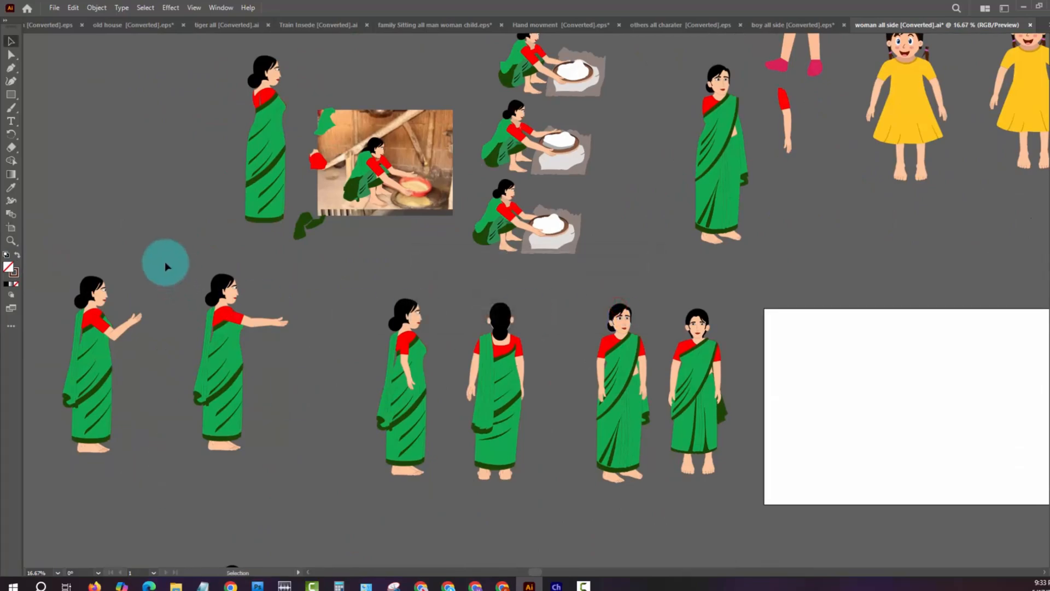
drag(81, 247, 153, 465)
click(222, 339)
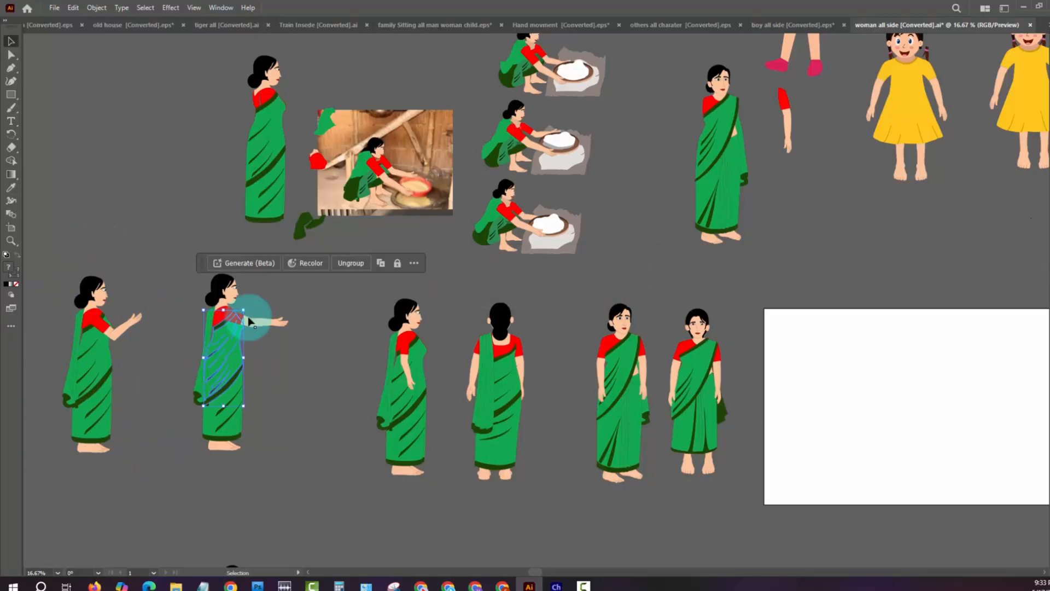
drag(336, 307, 423, 485)
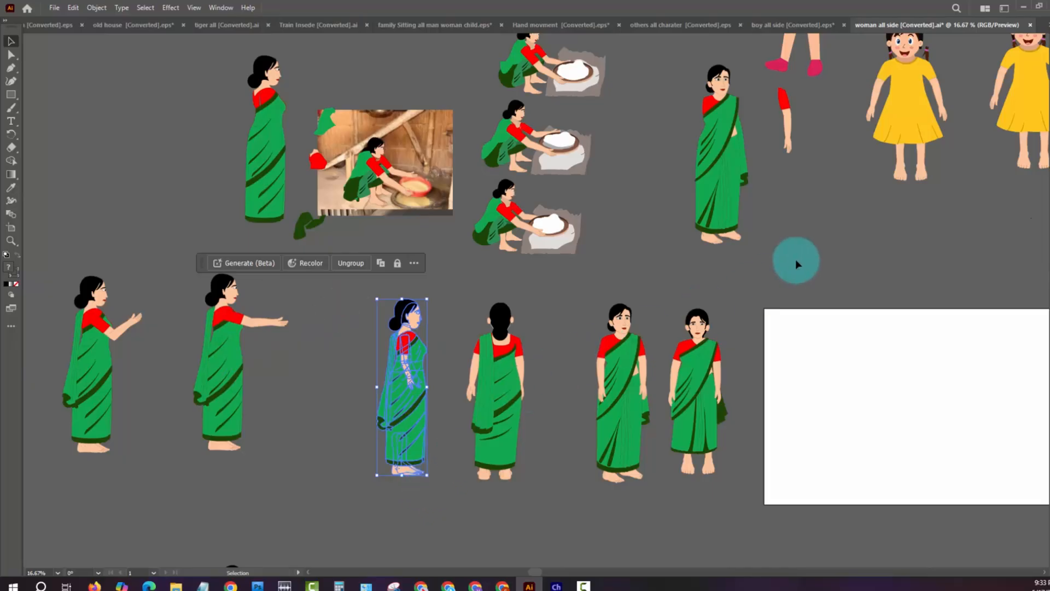
- View the girls, red dress, boy and squatting woman around the artboard, and list the open documents
drag(871, 213, 574, 312)
drag(796, 324, 584, 281)
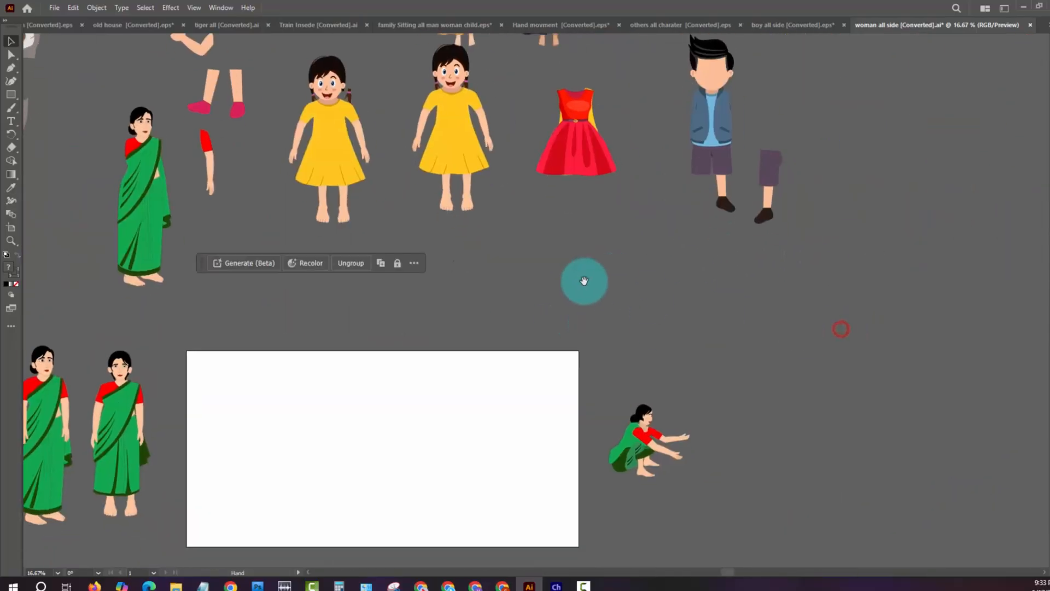
click(1044, 32)
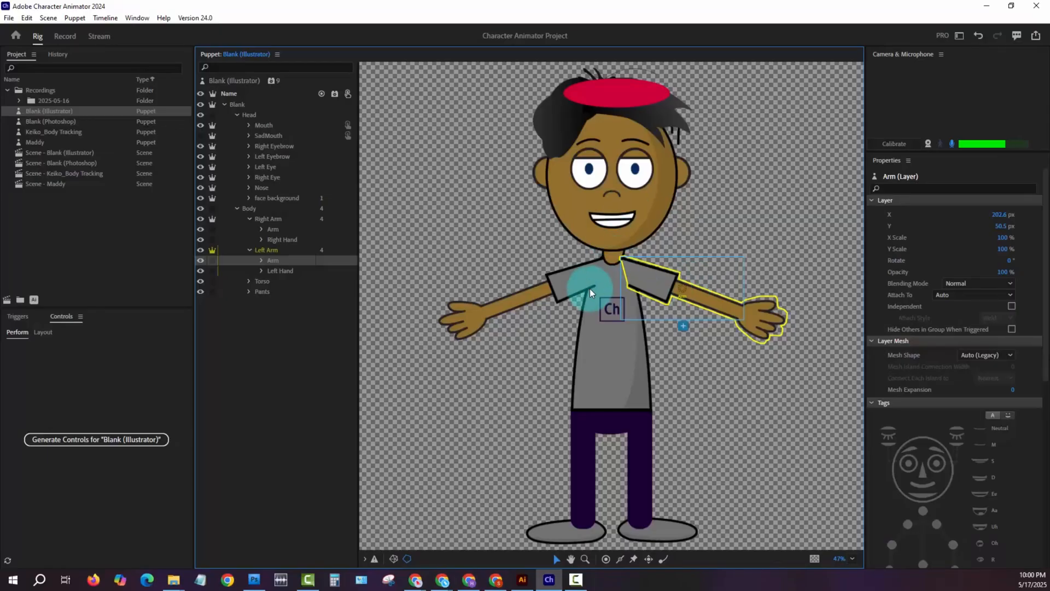
- Select the Blank puppet's right arm, and switch to Photoshop to examine the body-part layer groups of character-stand-.psd
click(569, 283)
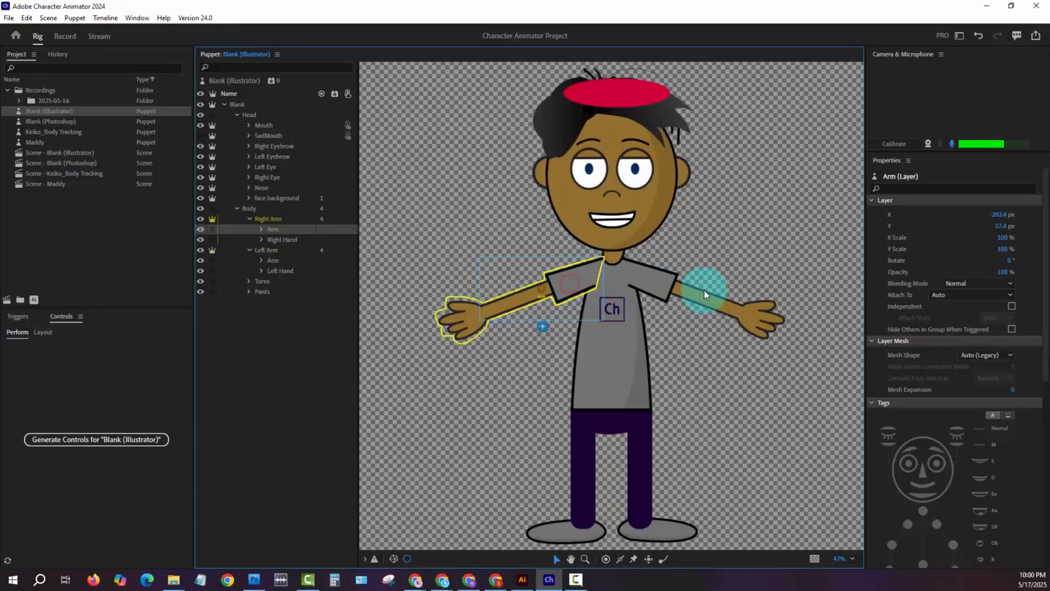
click(254, 579)
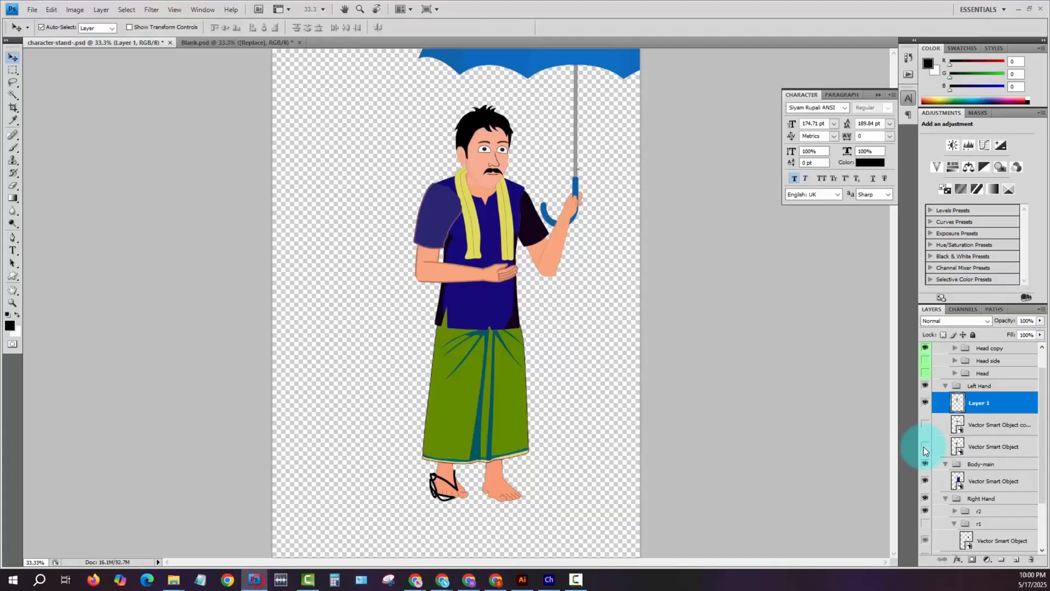
scroll(977, 495, down, 2)
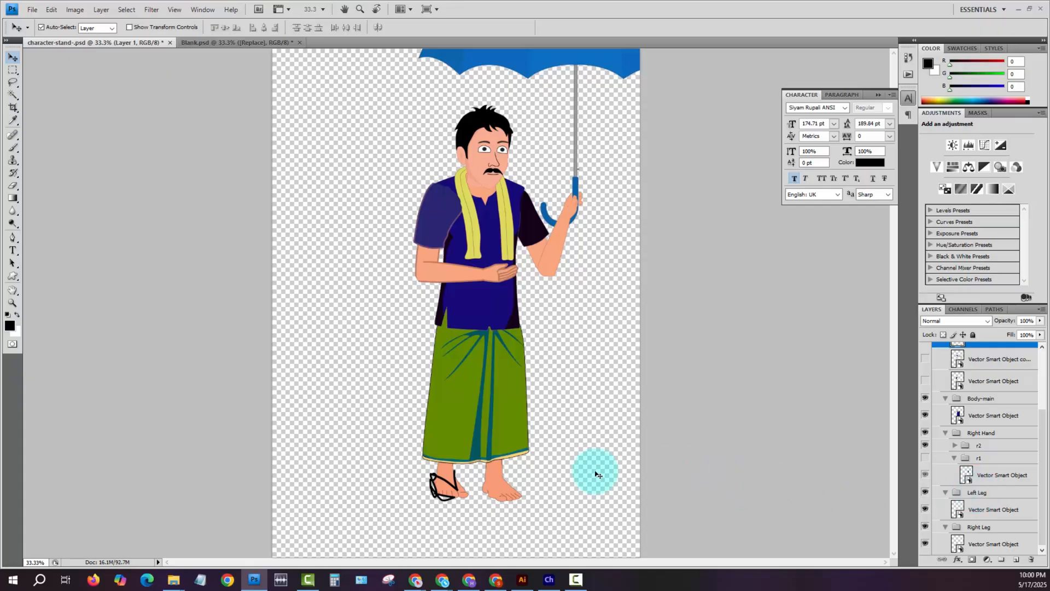
- Switch back to Character Animator and select the Blank (Illustrator) puppet's right arm layer
click(550, 580)
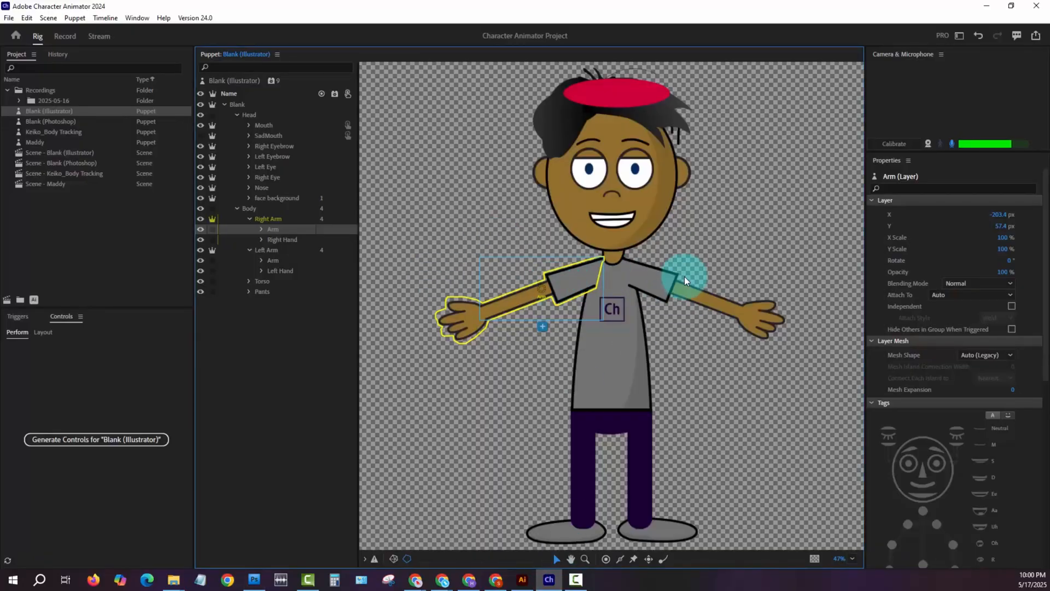
click(650, 282)
click(571, 282)
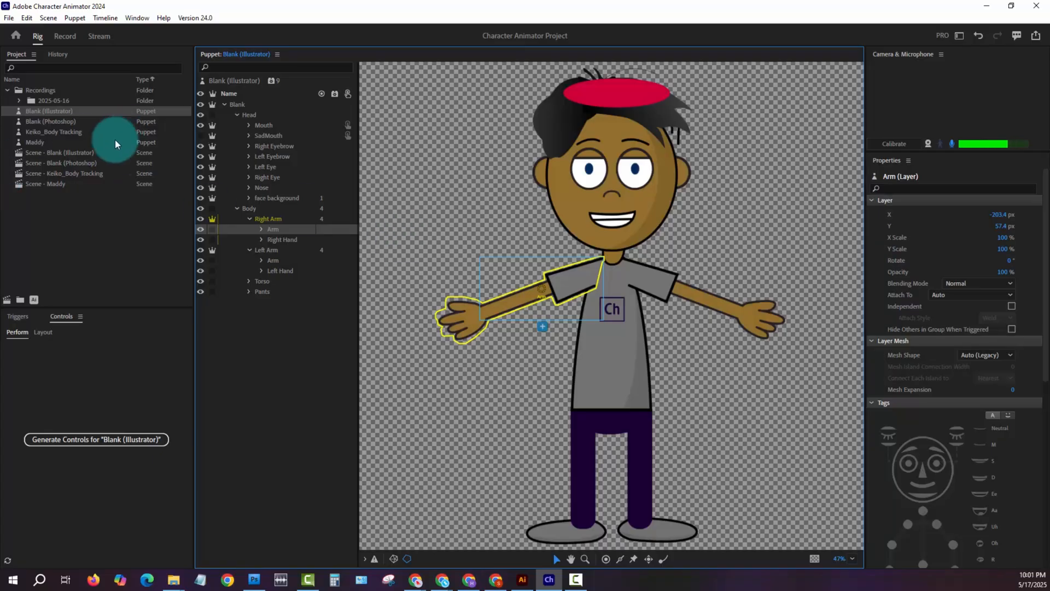
- Open Scene - Blank (Illustrator) for recording
double_click(43, 154)
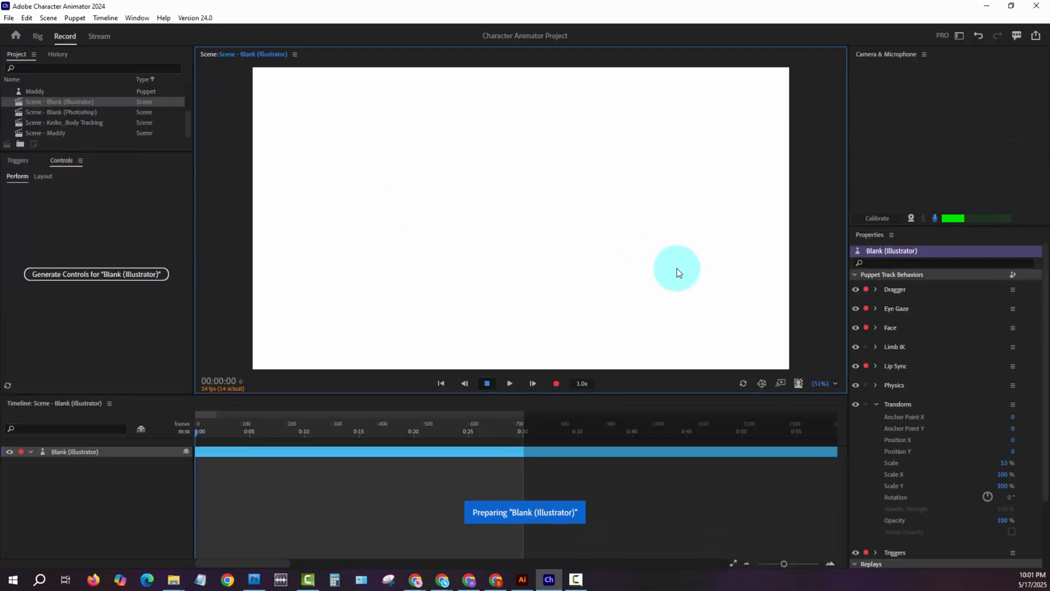